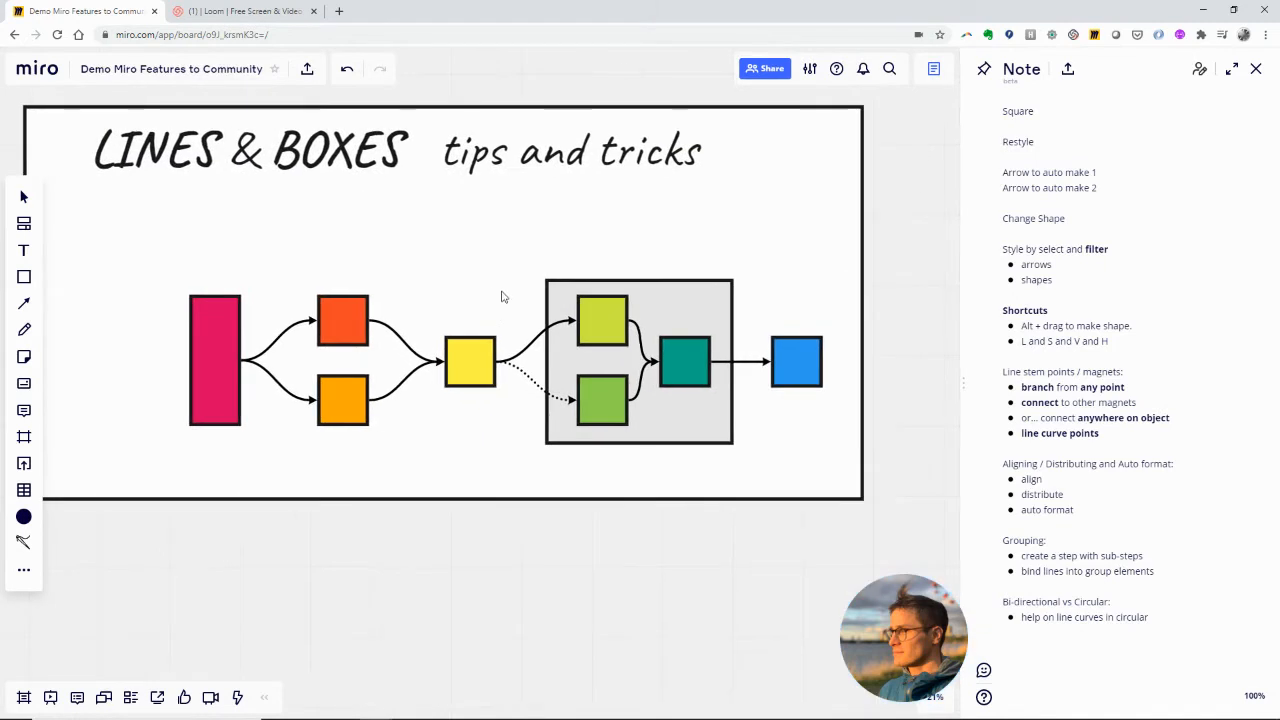
Draw a rectangle in the empty area below the LINES & BOXES frame, under the pink shape.
scroll(486, 304, "down", 3)
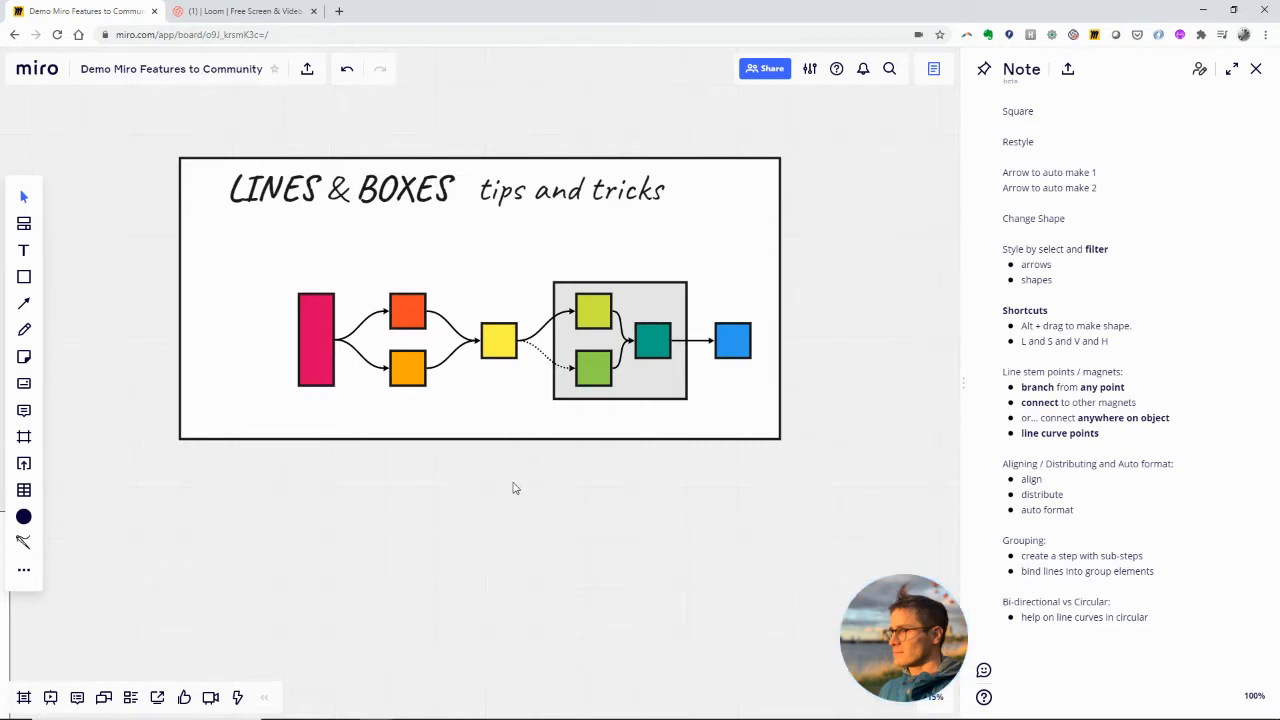
left_click_drag(584, 490, 508, 431)
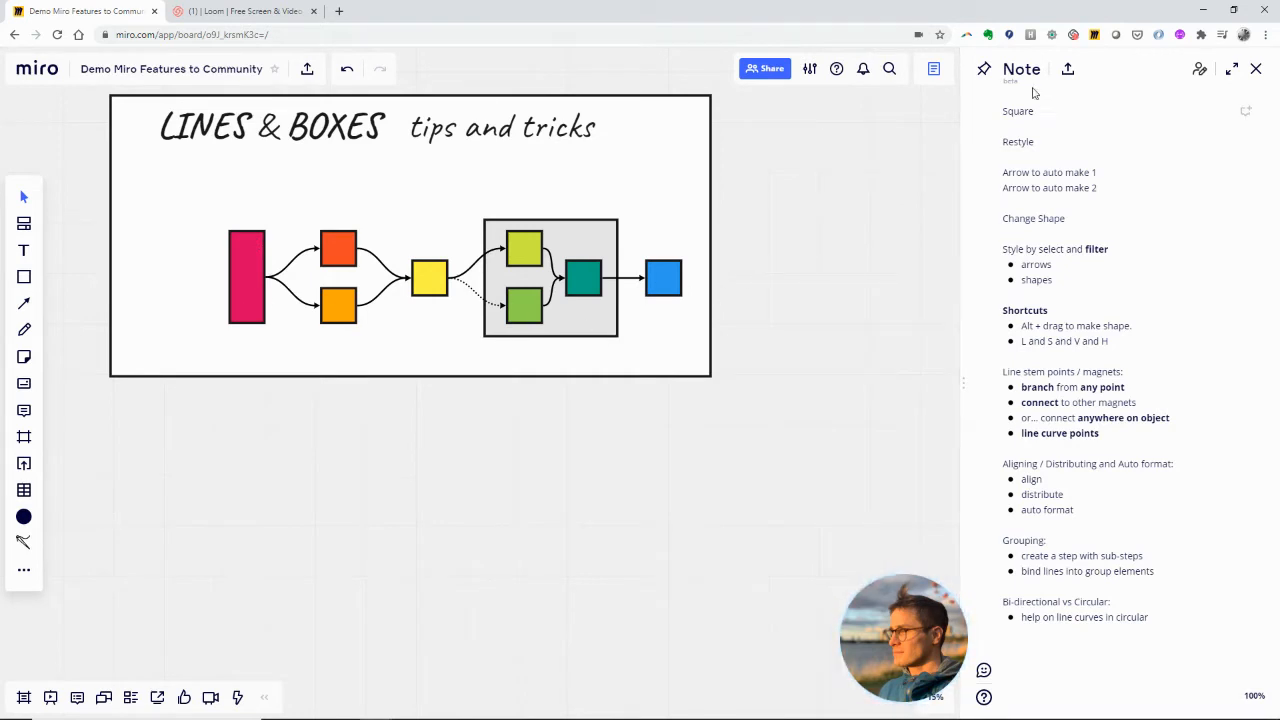
left_click(24, 277)
left_click_drag(235, 466, 311, 560)
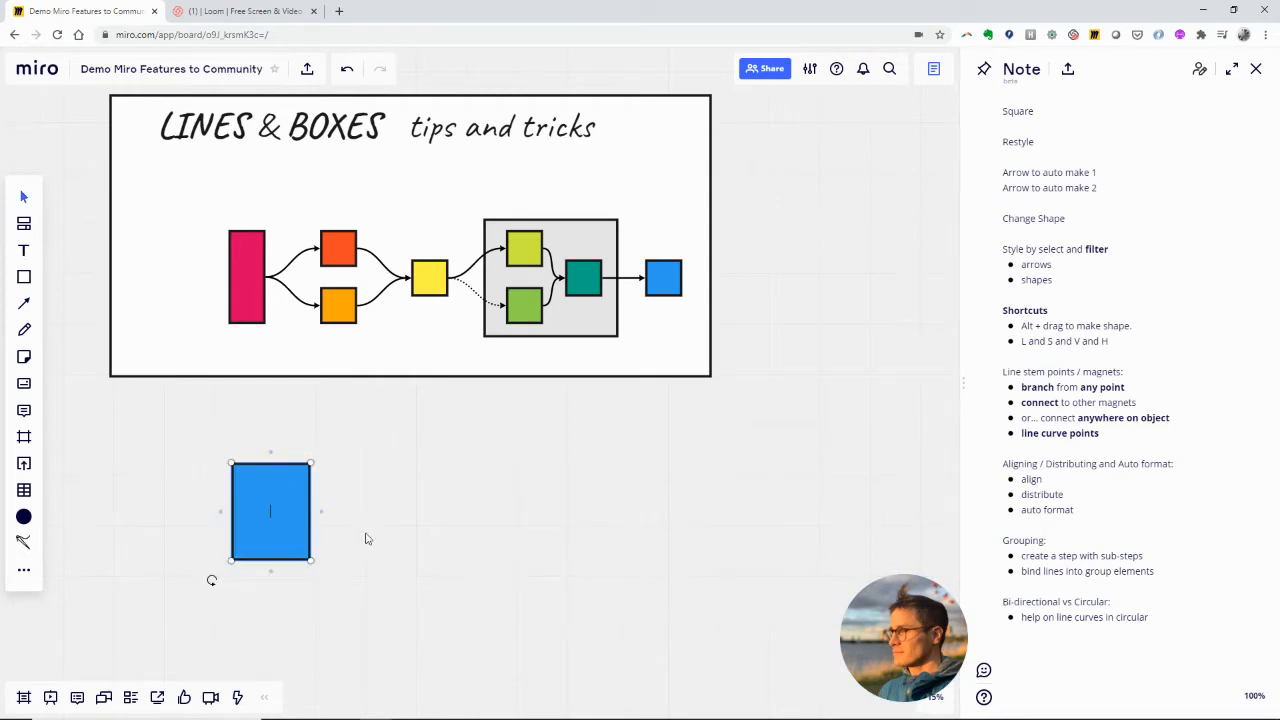
Make the new rectangle's fill transparent and resize it into a square.
left_click(274, 497)
left_click(231, 405)
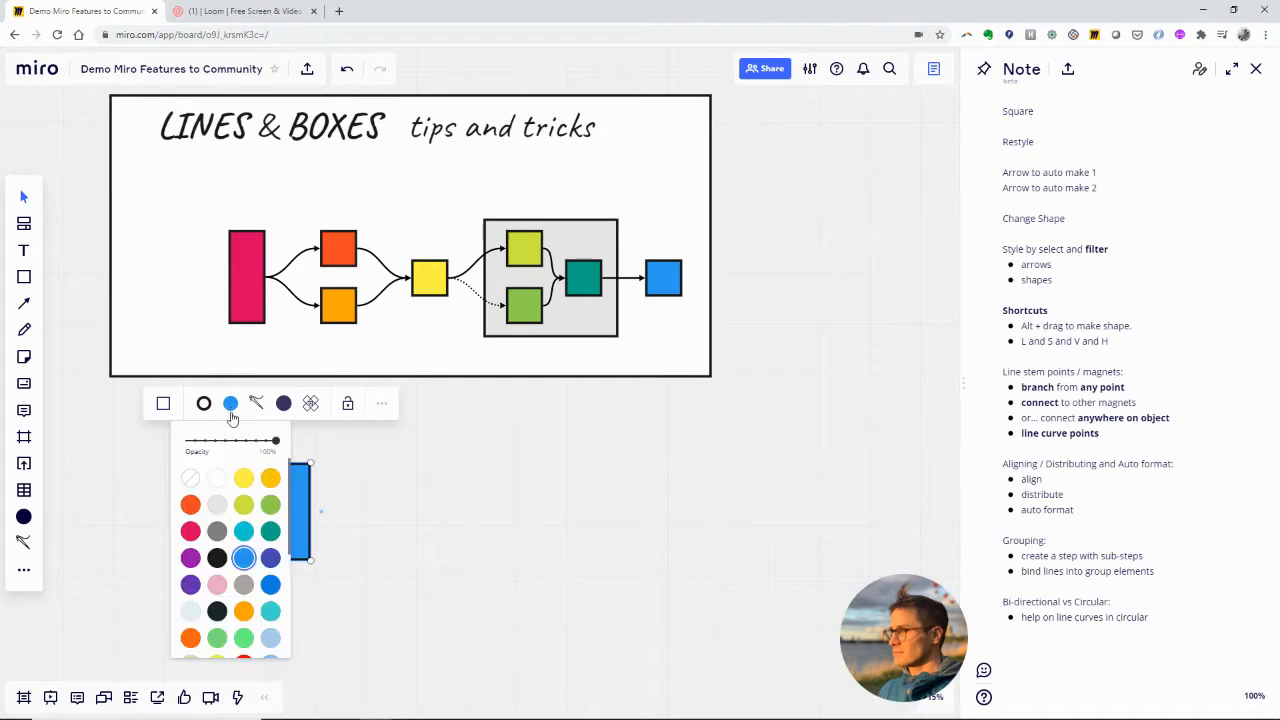
left_click(192, 477)
left_click(209, 580)
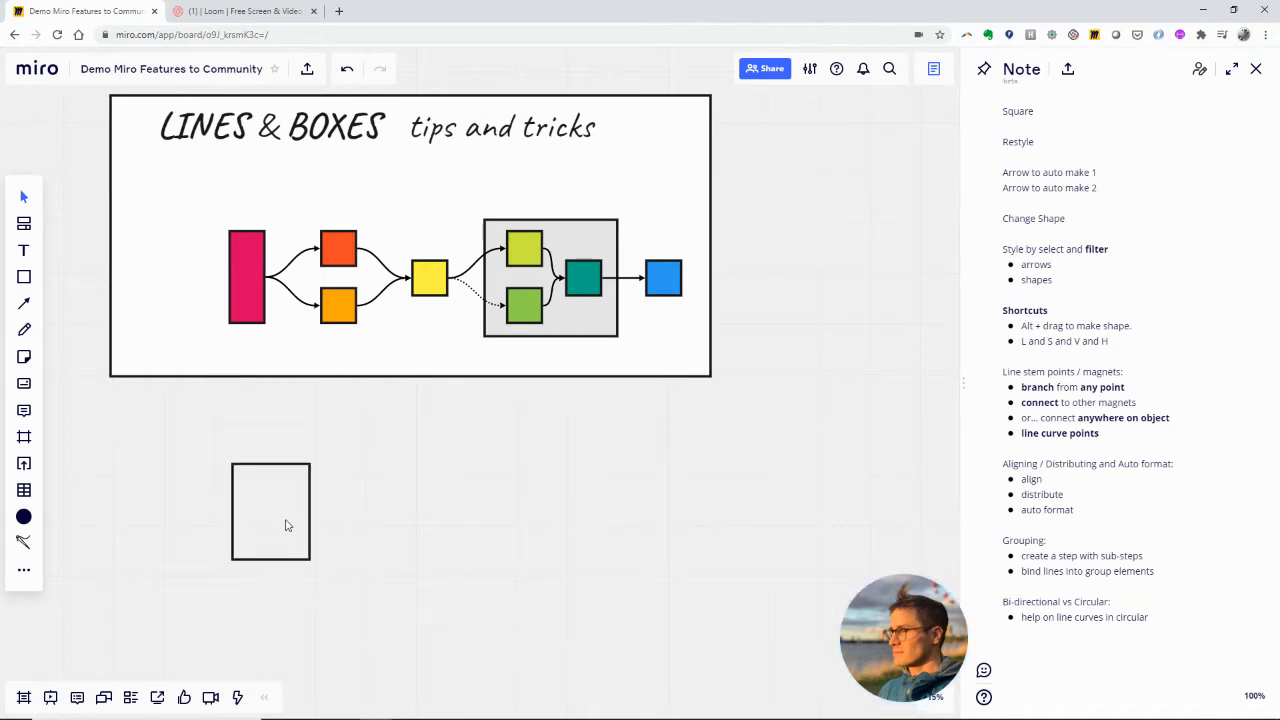
left_click_drag(308, 565, 293, 497)
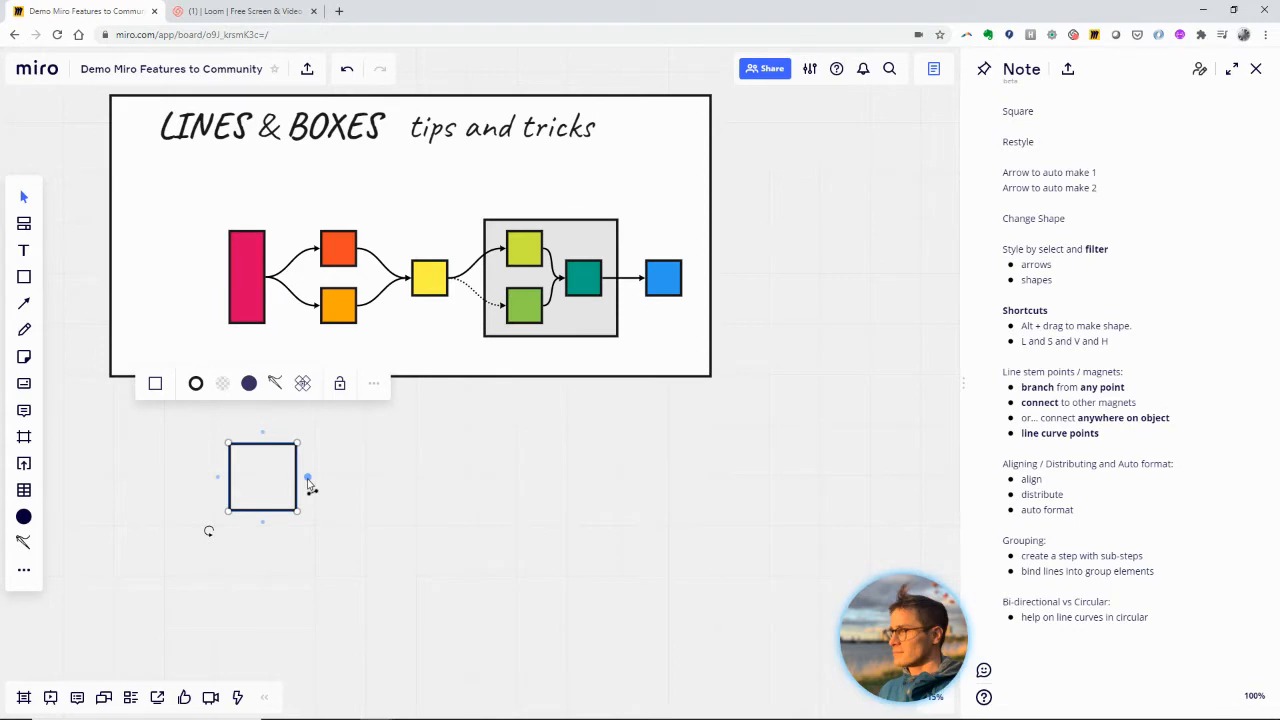
Extend an arrow rightward from the square to a new connected square and align it horizontally with the first.
left_click_drag(307, 478, 368, 490)
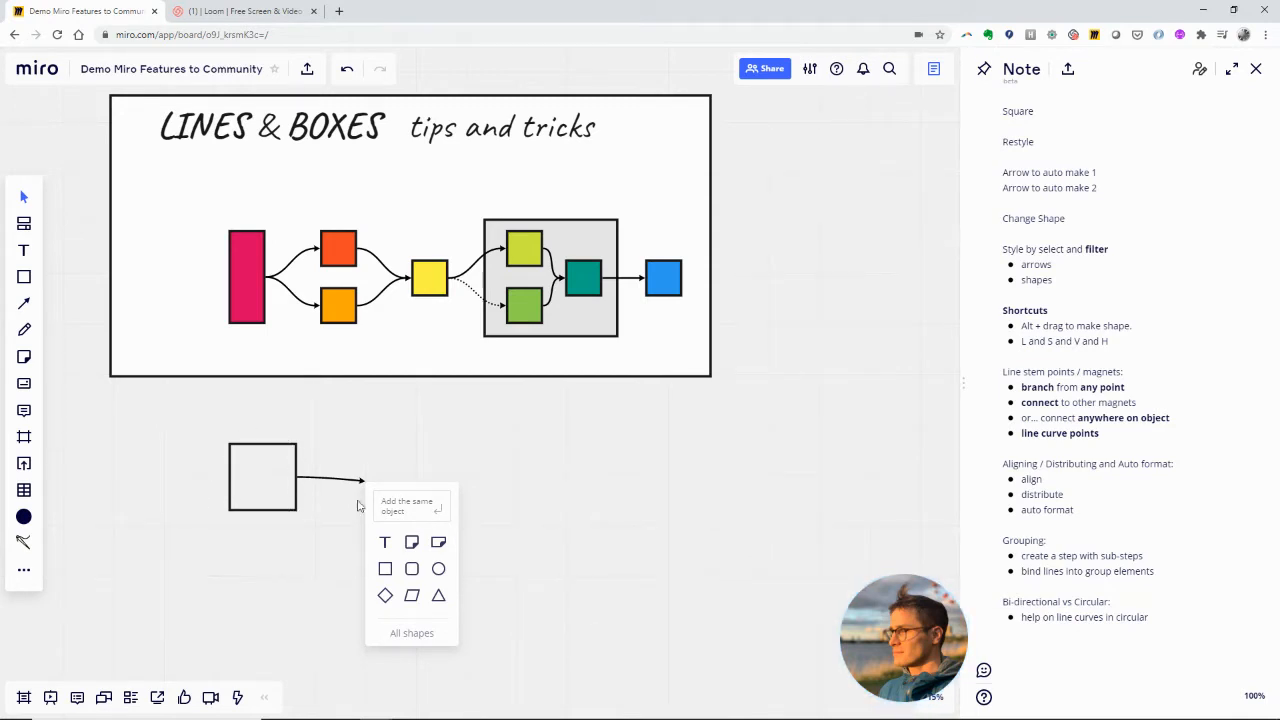
left_click(386, 569)
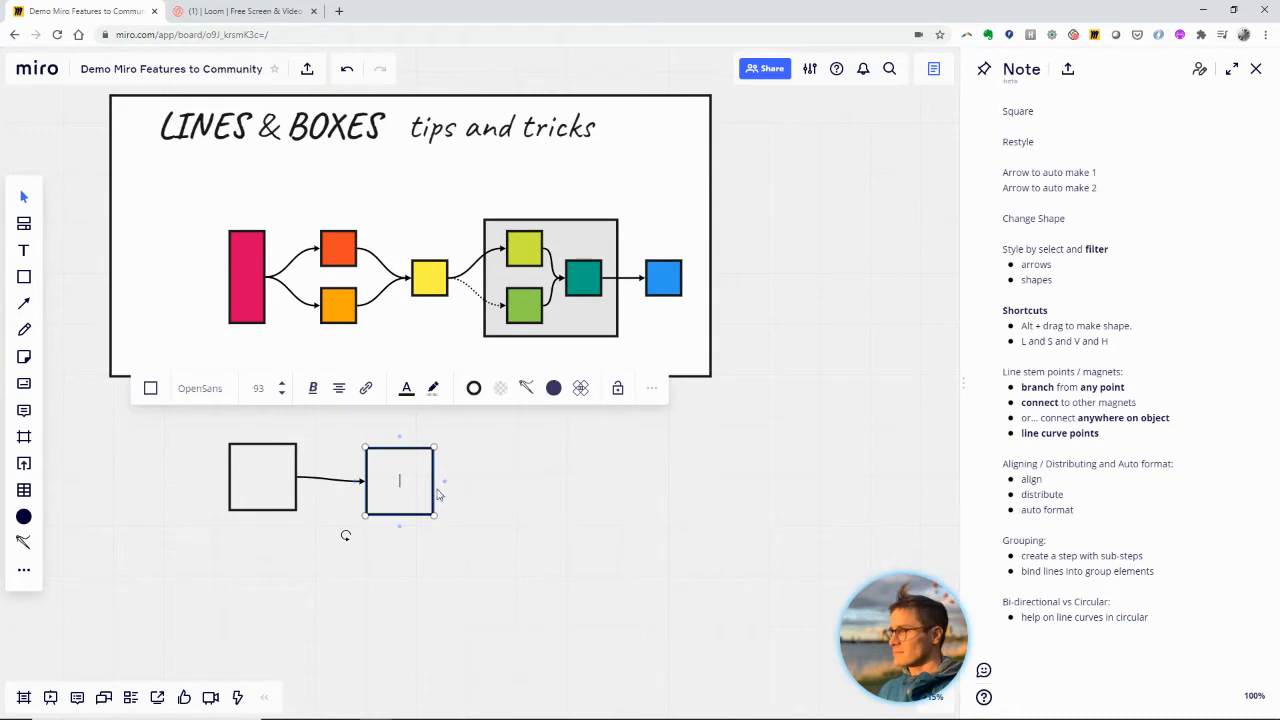
left_click(484, 477)
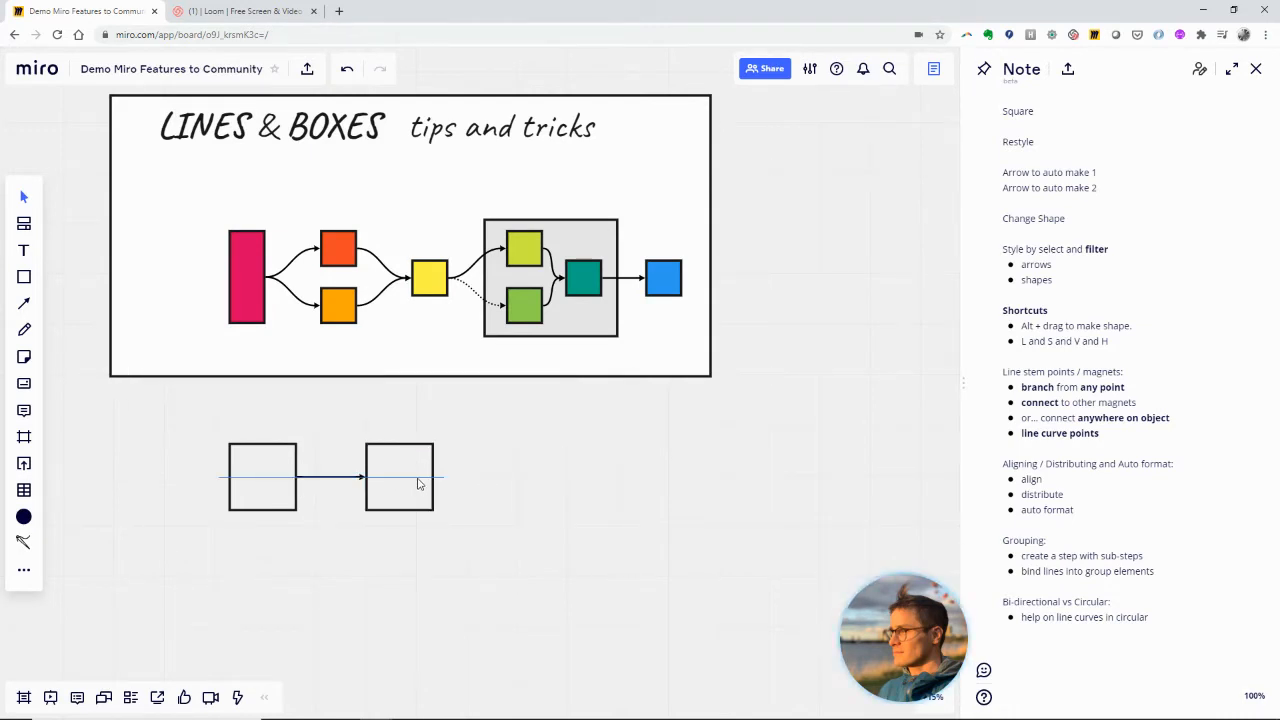
mouse_move(420, 486)
left_mouse_down()
mouse_move(406, 480)
mouse_move(401, 496)
left_mouse_up()
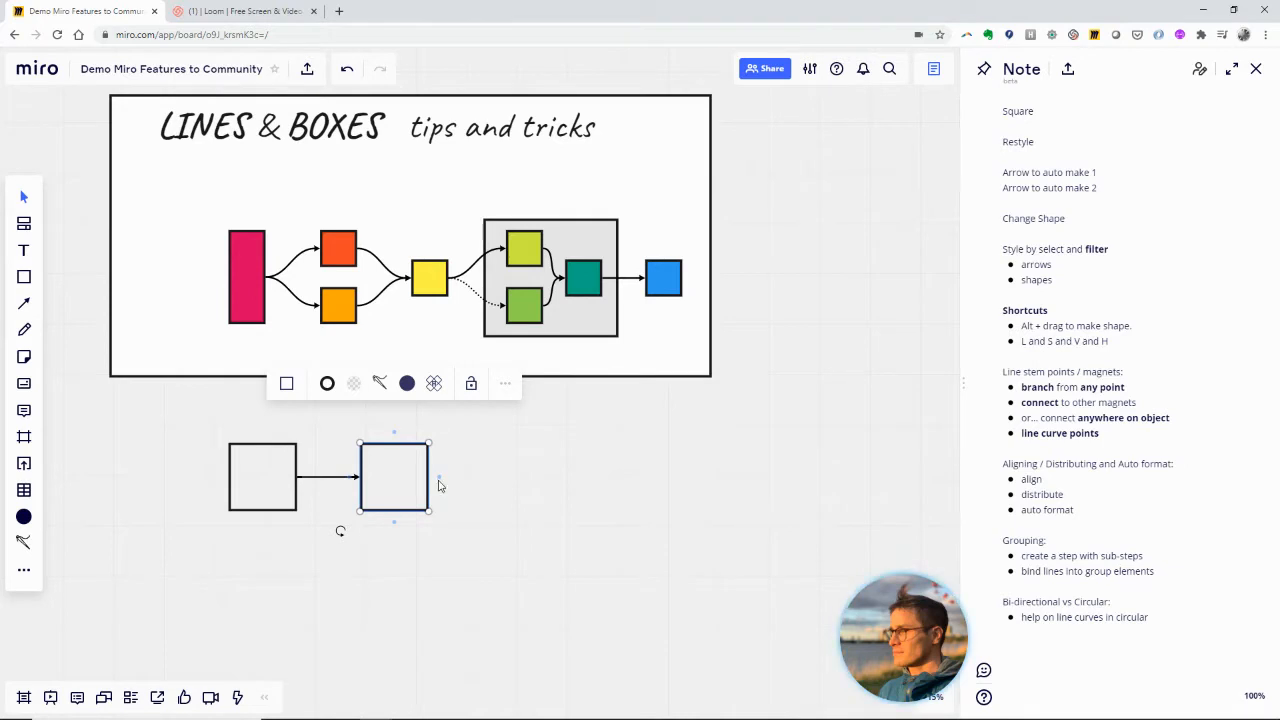
Extend a straight arrow from the second square's right side and add the same object as a third connected square.
left_click_drag(439, 478, 471, 522)
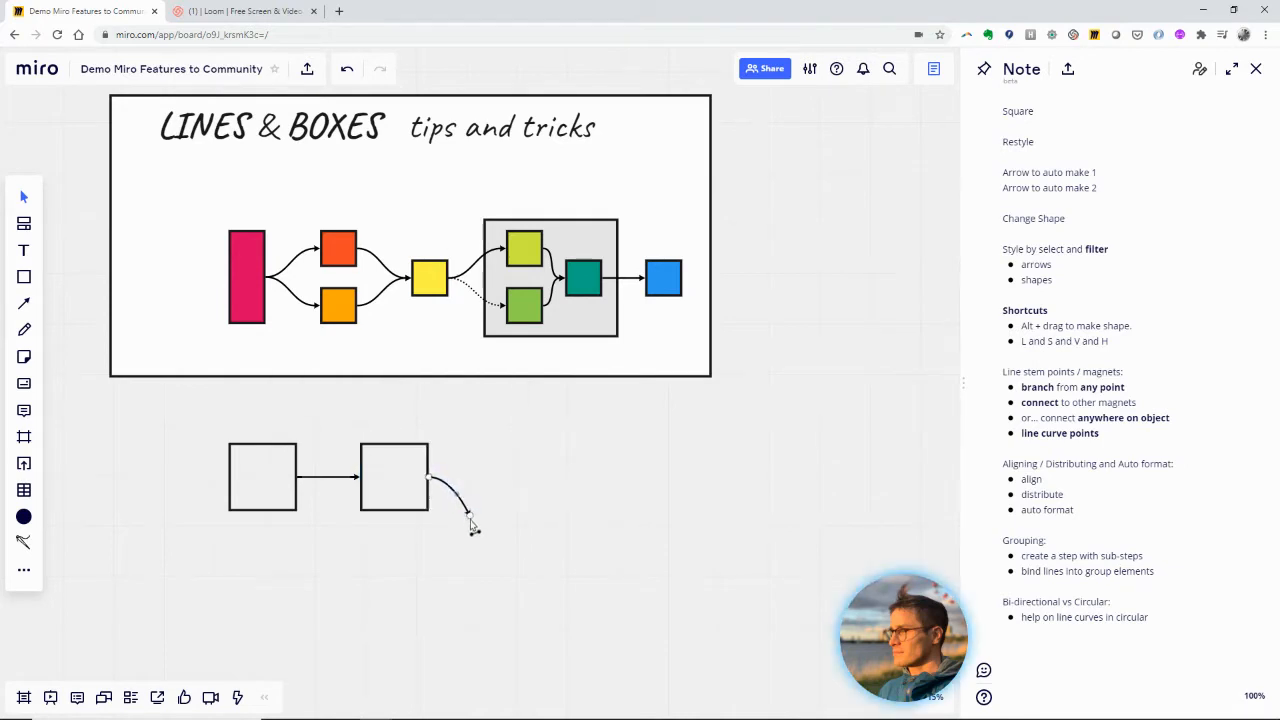
mouse_move(473, 478)
left_mouse_down()
mouse_move(464, 545)
mouse_move(460, 486)
mouse_move(437, 500)
mouse_move(466, 488)
mouse_move(468, 507)
mouse_move(470, 482)
mouse_move(471, 523)
mouse_move(560, 609)
mouse_move(500, 540)
mouse_move(488, 437)
mouse_move(471, 460)
mouse_move(495, 478)
mouse_move(425, 425)
mouse_move(418, 402)
mouse_move(434, 368)
mouse_move(431, 486)
mouse_move(508, 486)
mouse_move(484, 479)
left_mouse_up()
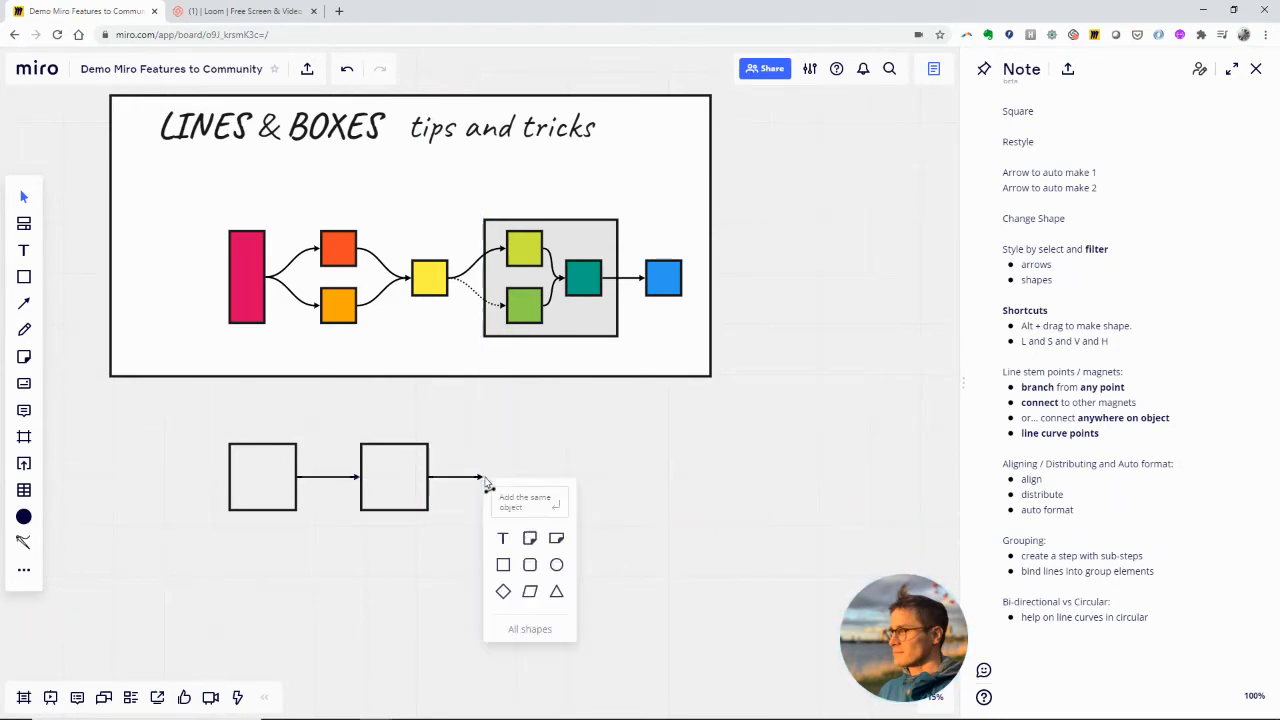
left_click(525, 503)
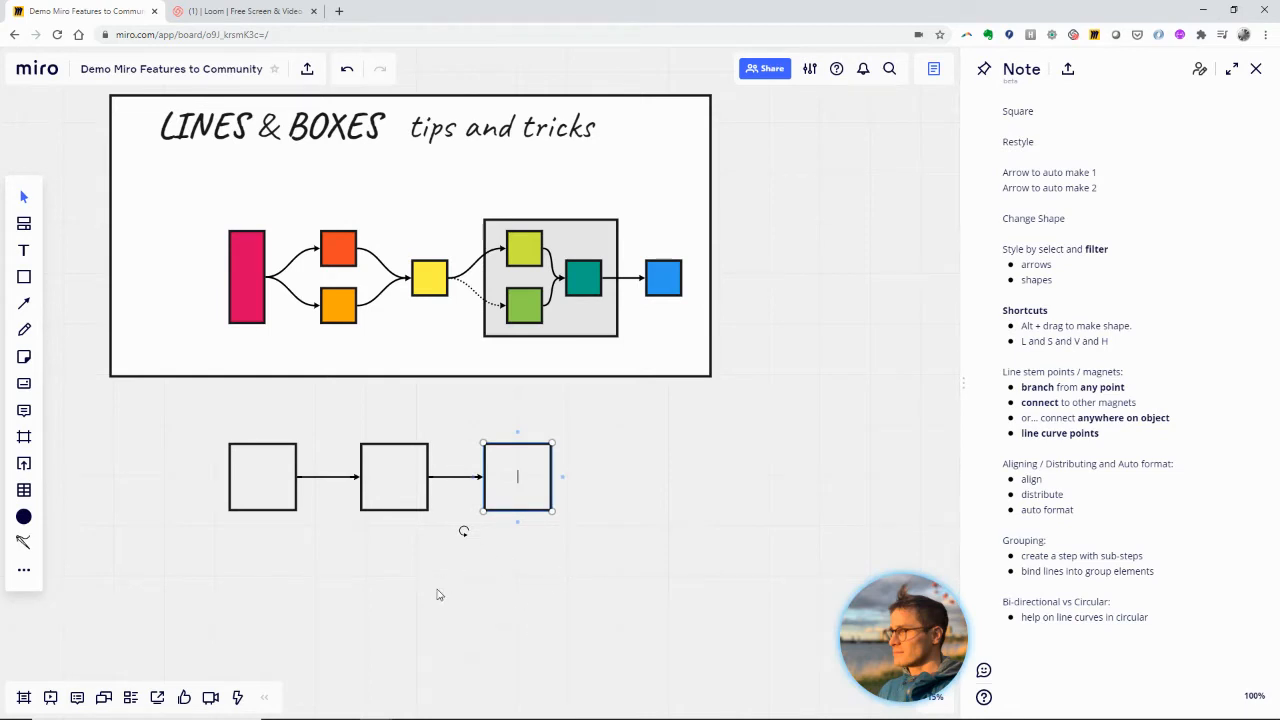
left_click(440, 595)
mouse_move(519, 488)
left_mouse_down()
mouse_move(518, 512)
mouse_move(520, 478)
mouse_move(518, 491)
left_mouse_up()
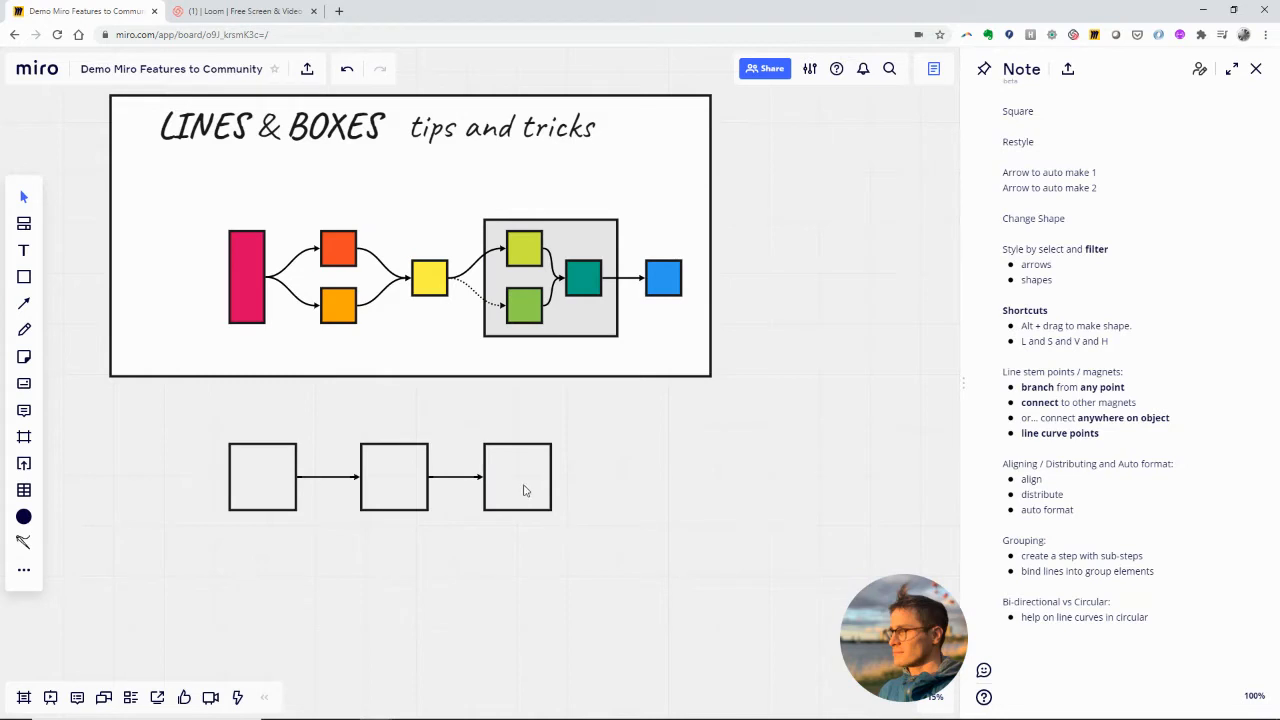
Try branching a fourth square below the third with an arrow leaving its left side, and delete that branch.
left_click(525, 490)
left_click_drag(517, 524, 517, 559)
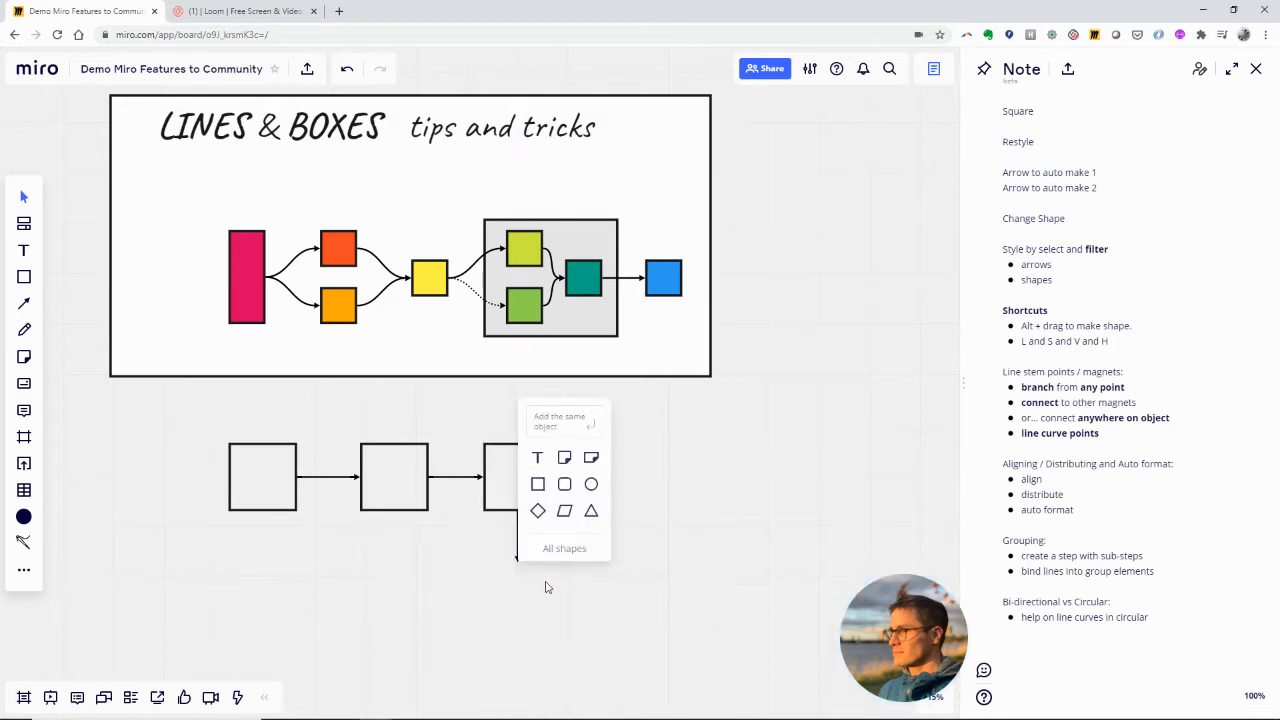
left_click(558, 427)
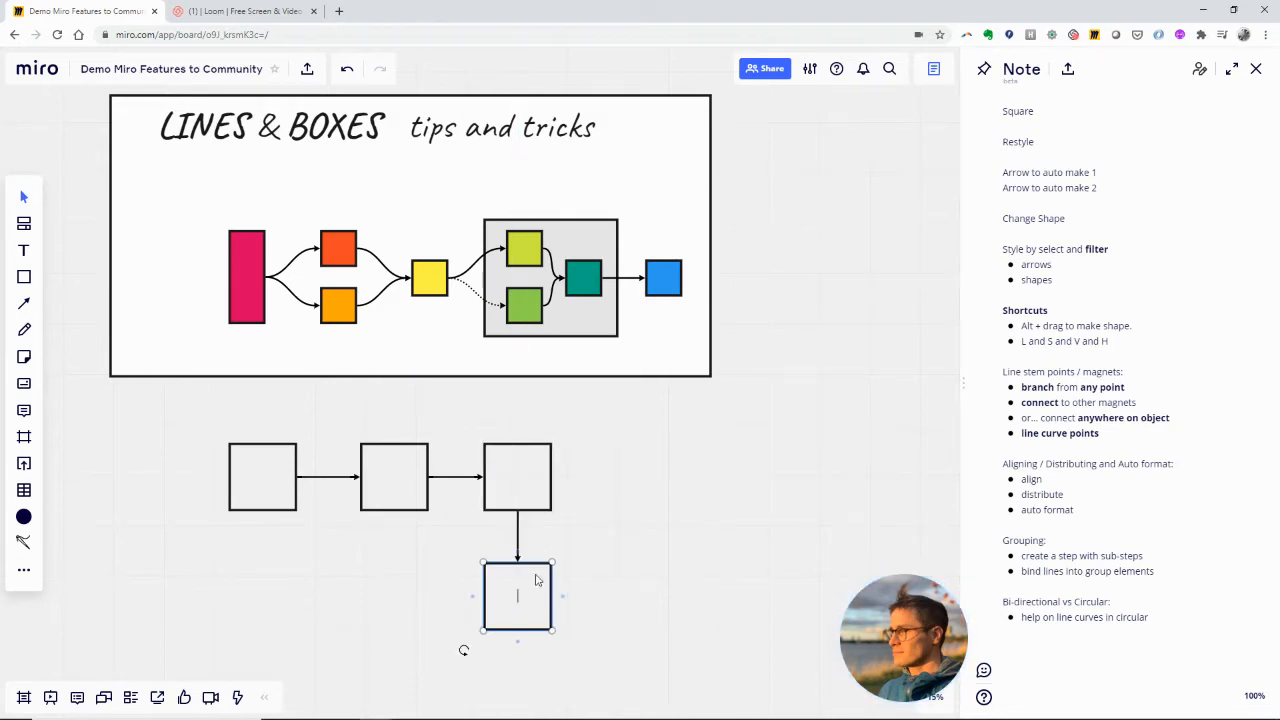
left_click(471, 598)
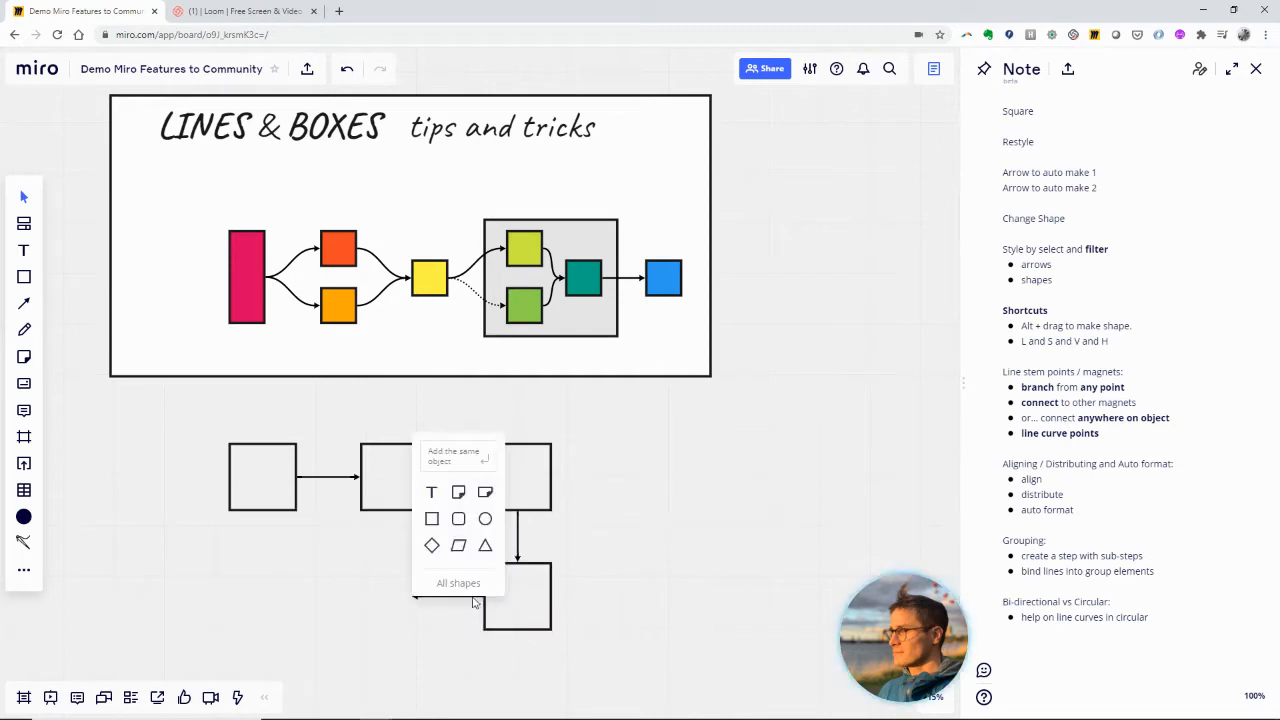
left_click(472, 600)
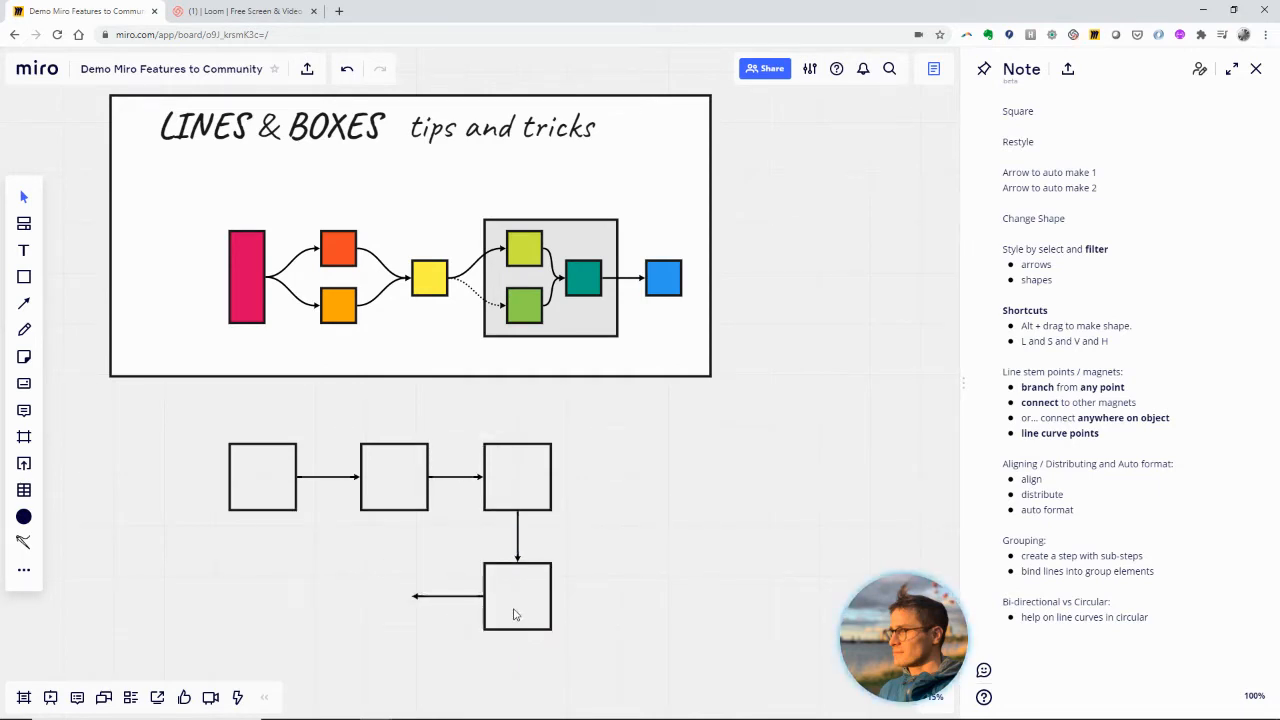
key("Delete")
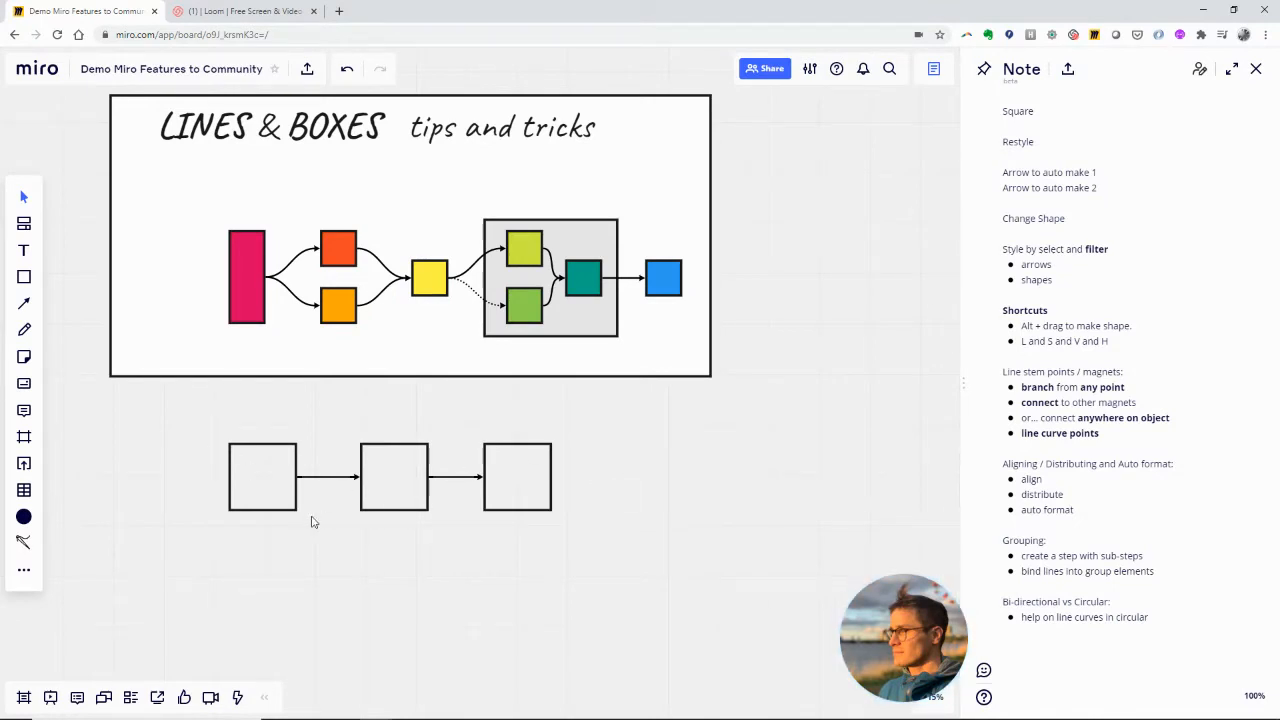
Duplicate the first square beneath the second one and align the copy vertically with it.
scroll(406, 509, "down", 3)
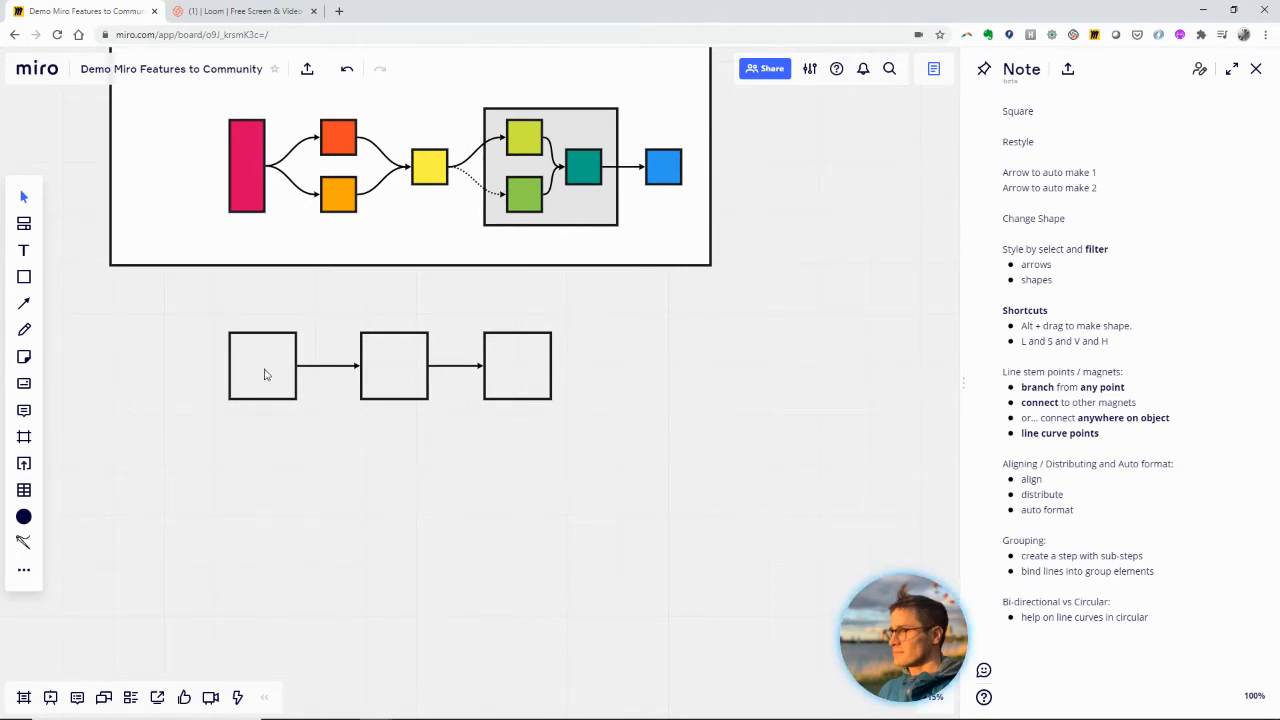
left_click_drag(265, 374, 404, 483)
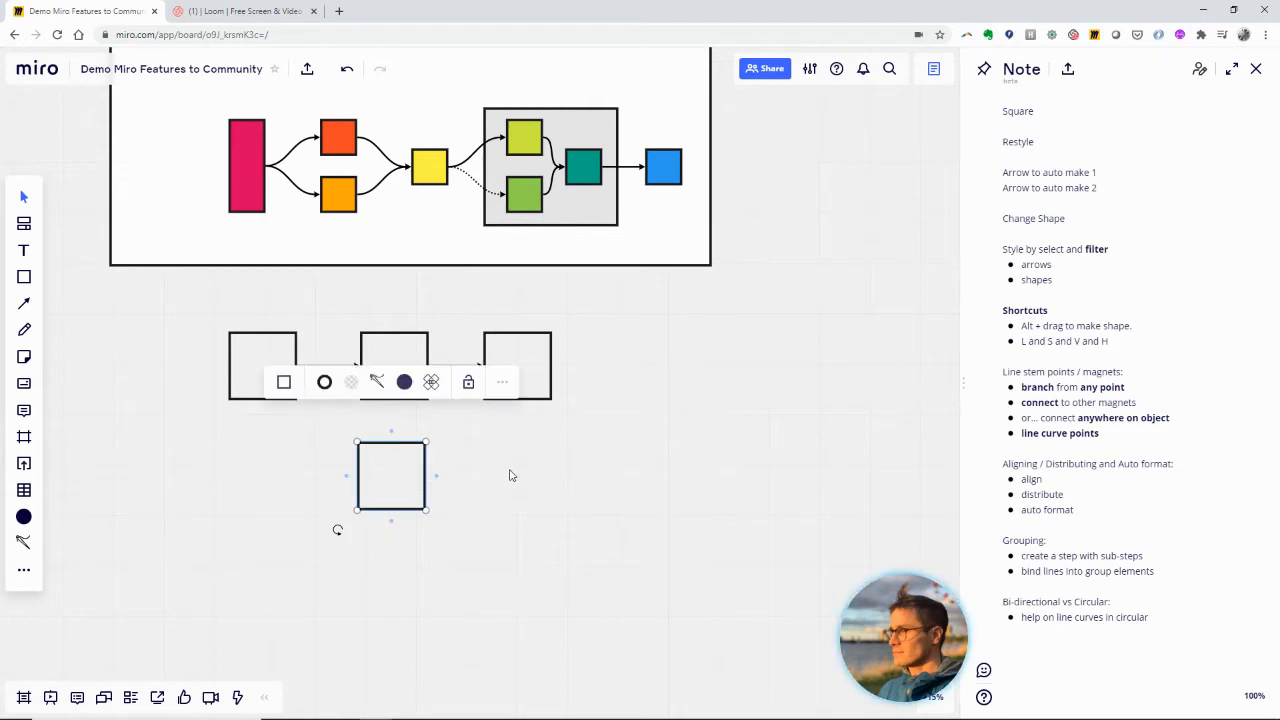
left_click(309, 456)
left_click(393, 377)
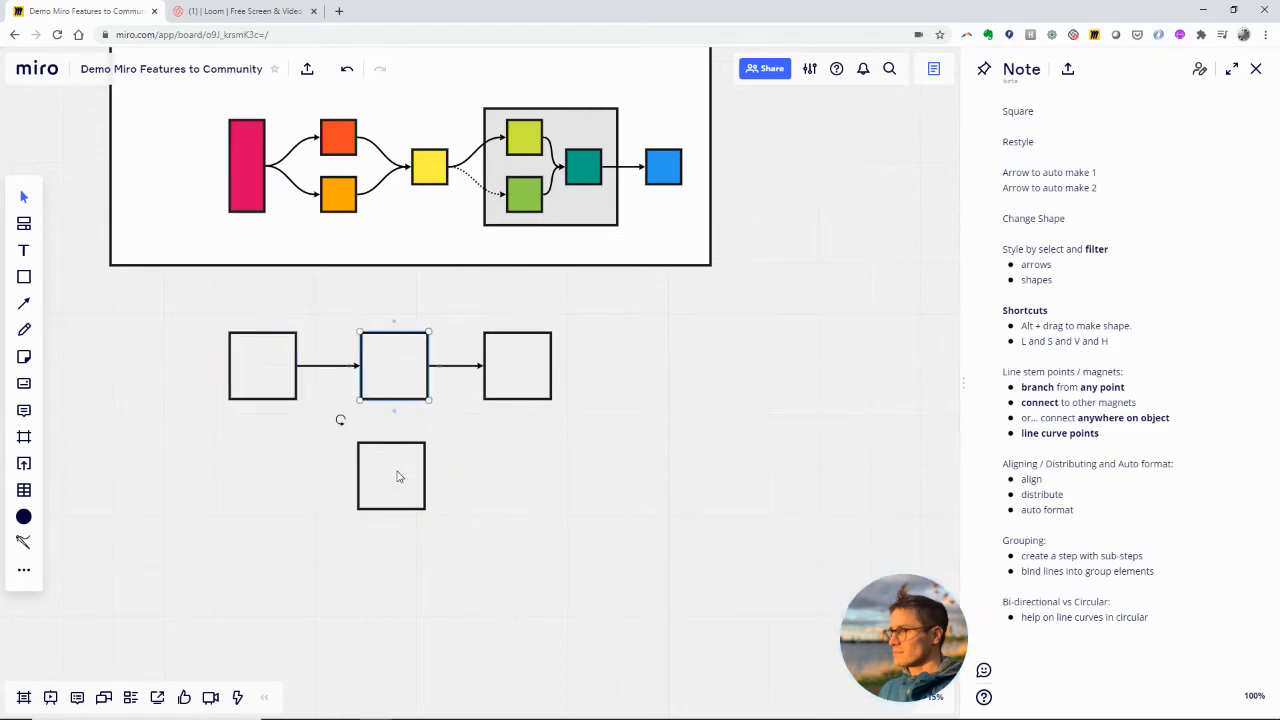
left_click_drag(397, 477, 403, 477)
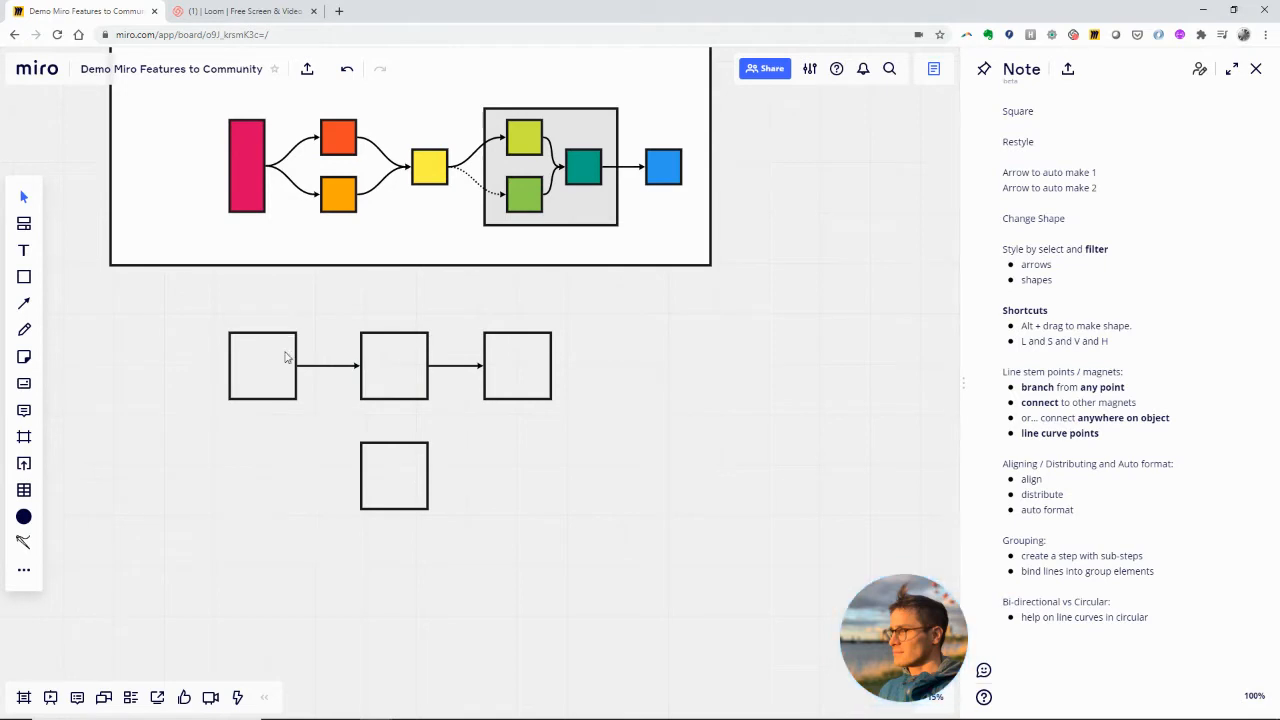
Duplicate the first square beneath the third one and align the copy with the lower row.
left_click(250, 366)
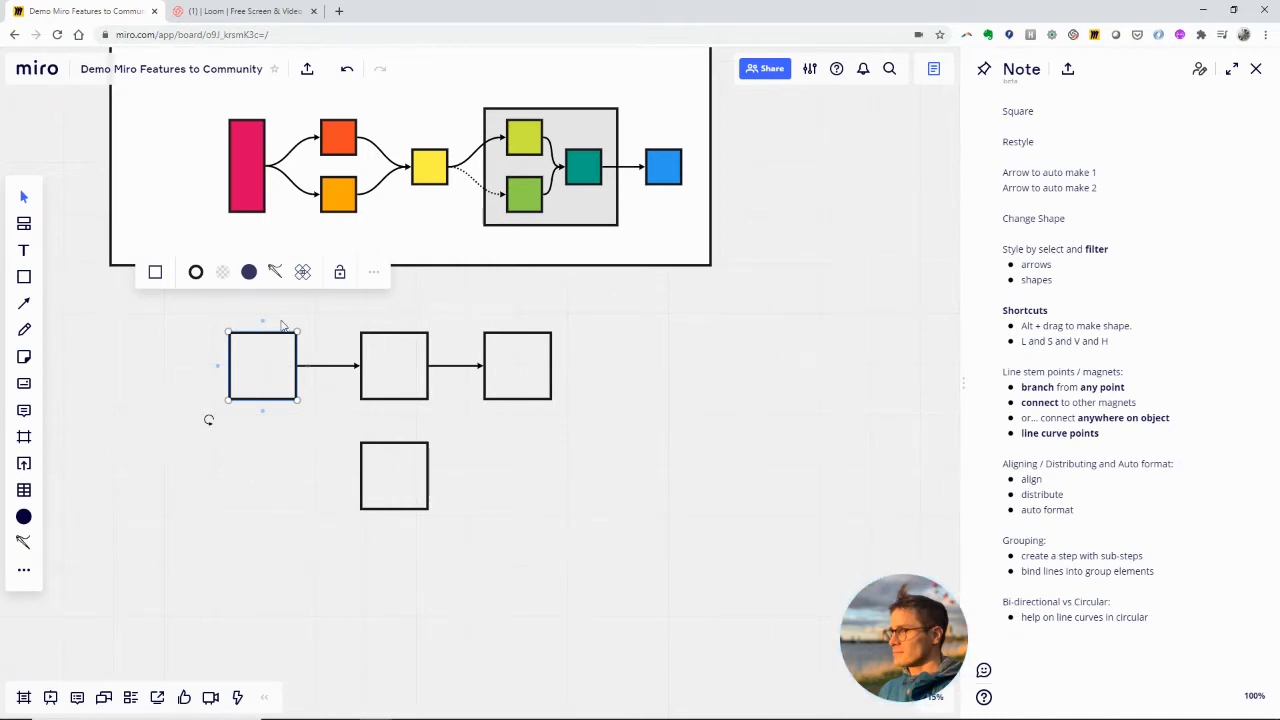
key("Escape")
left_click_drag(279, 378, 518, 490)
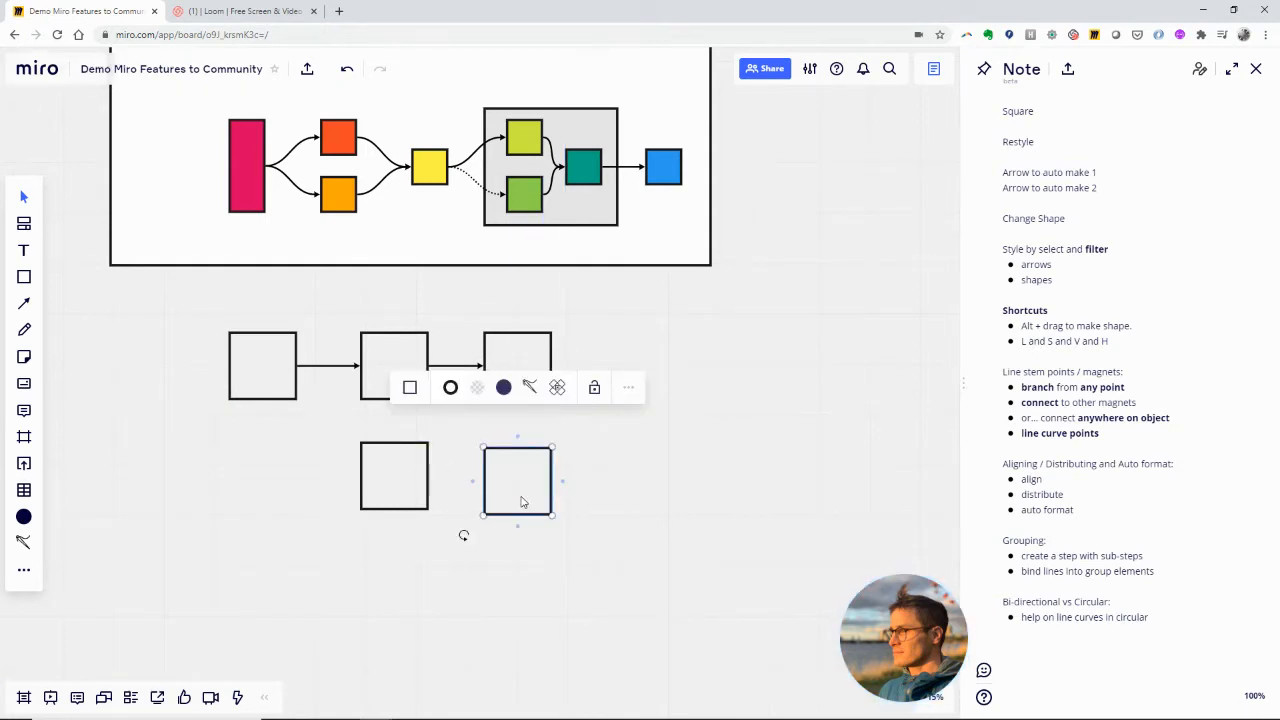
left_click(310, 398)
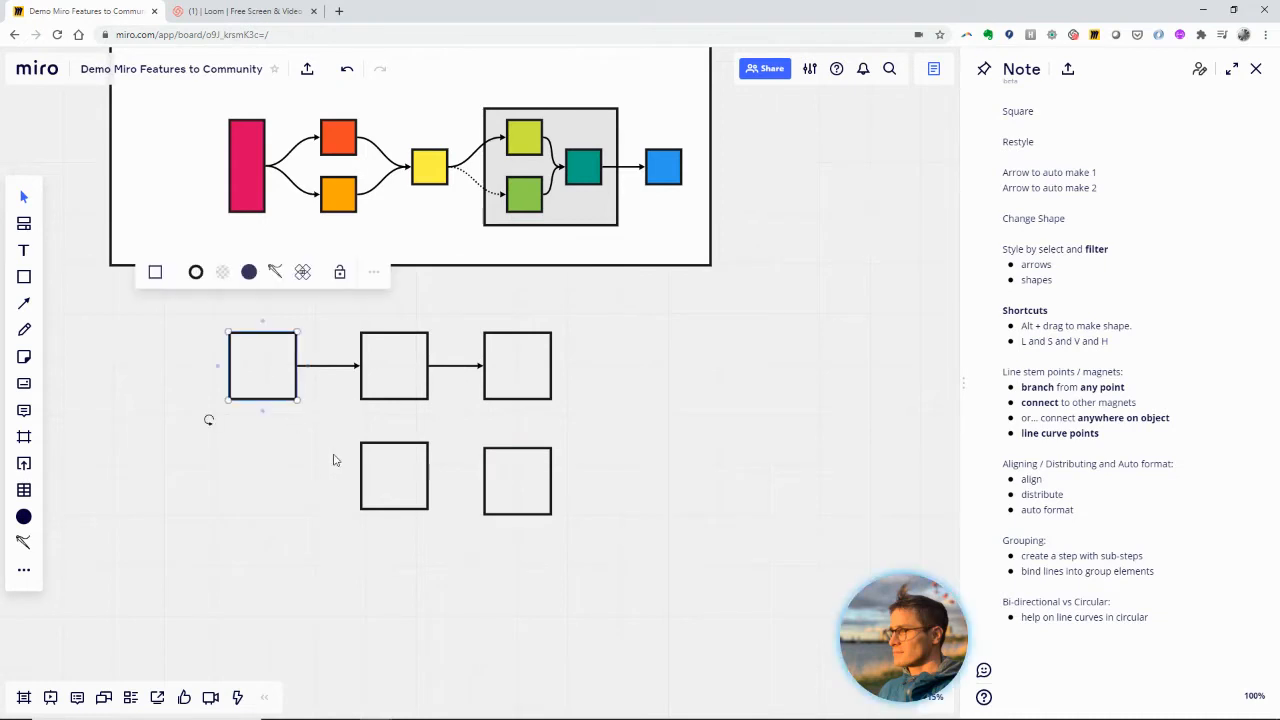
left_click(570, 429)
left_click_drag(537, 476, 537, 471)
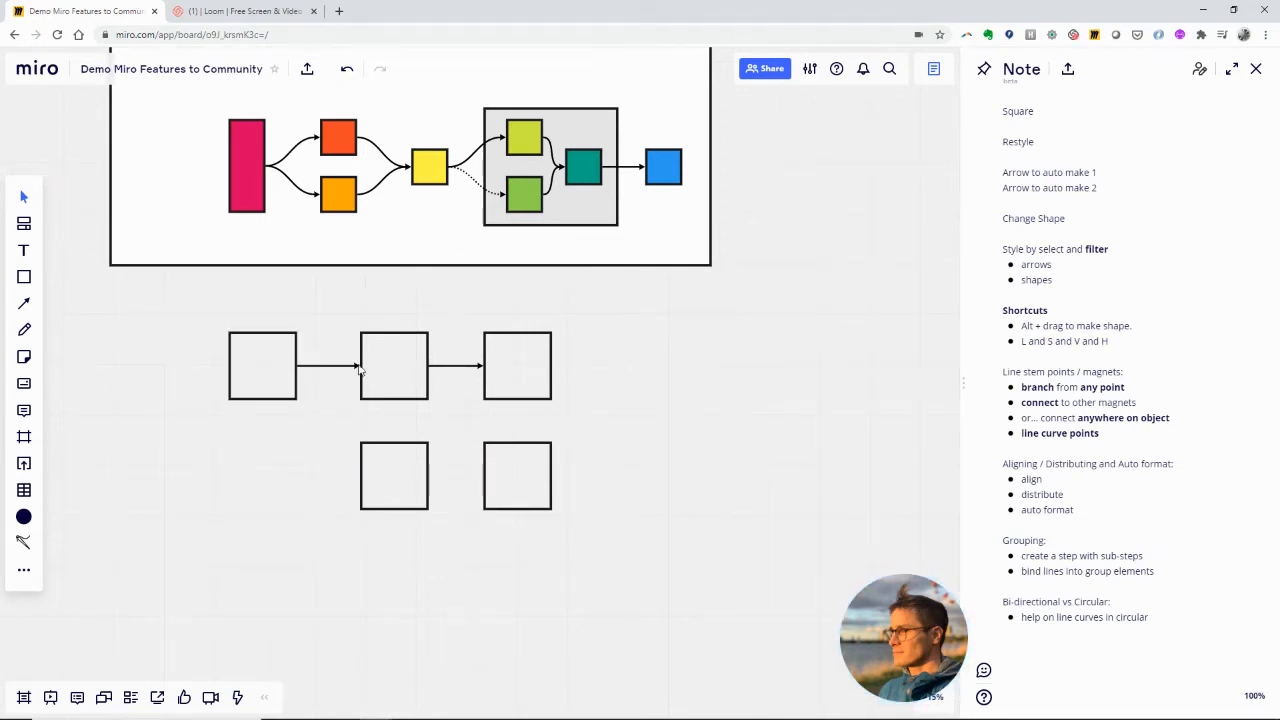
Create three more copies of the square in the empty area to the right of the connected row.
left_click_drag(532, 477, 690, 366)
left_click_drag(639, 420, 808, 476)
left_click(808, 476)
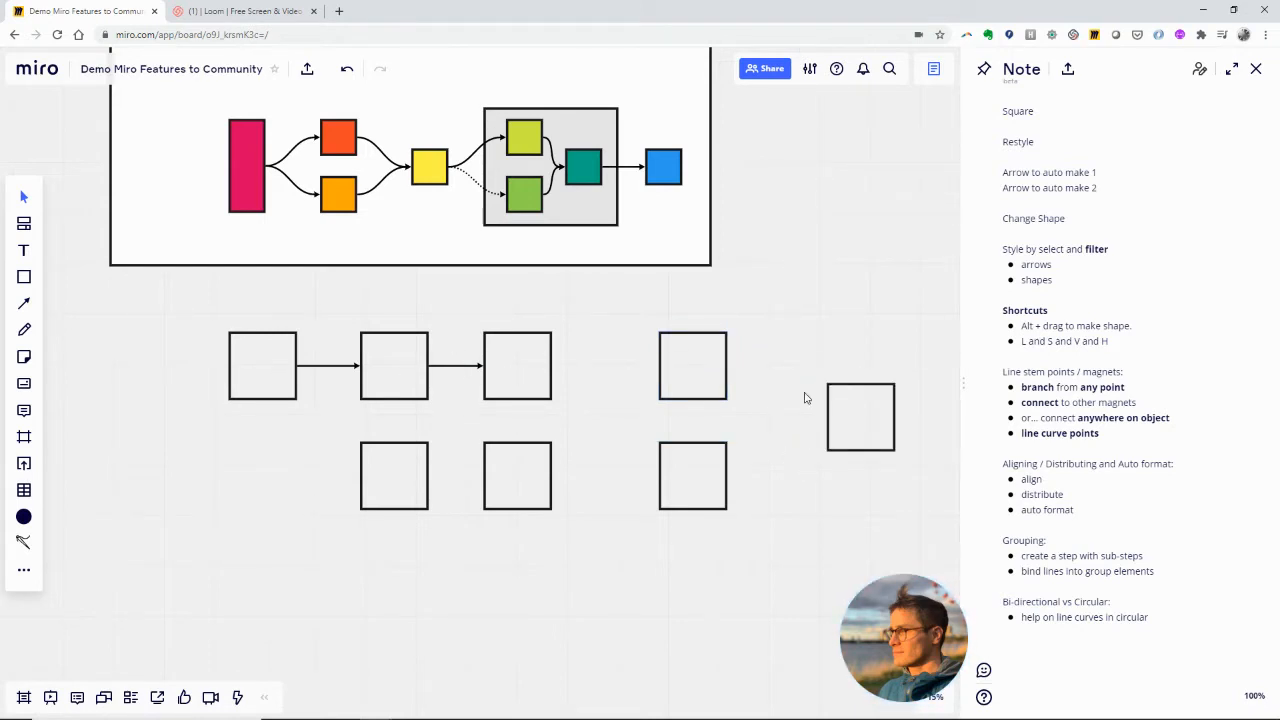
Delete all the unconnected square copies, keeping only the three squares linked by arrows.
left_click_drag(918, 314, 653, 520)
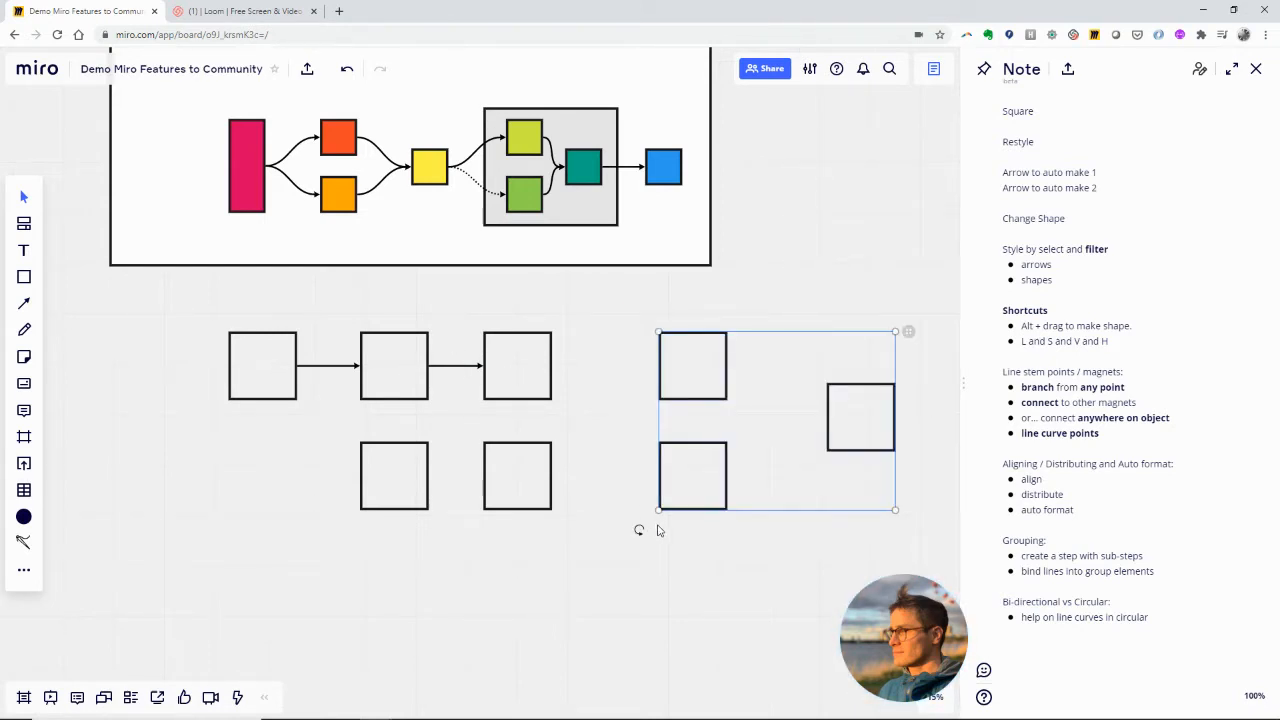
key("Delete")
left_click_drag(605, 430, 322, 528)
key("Delete")
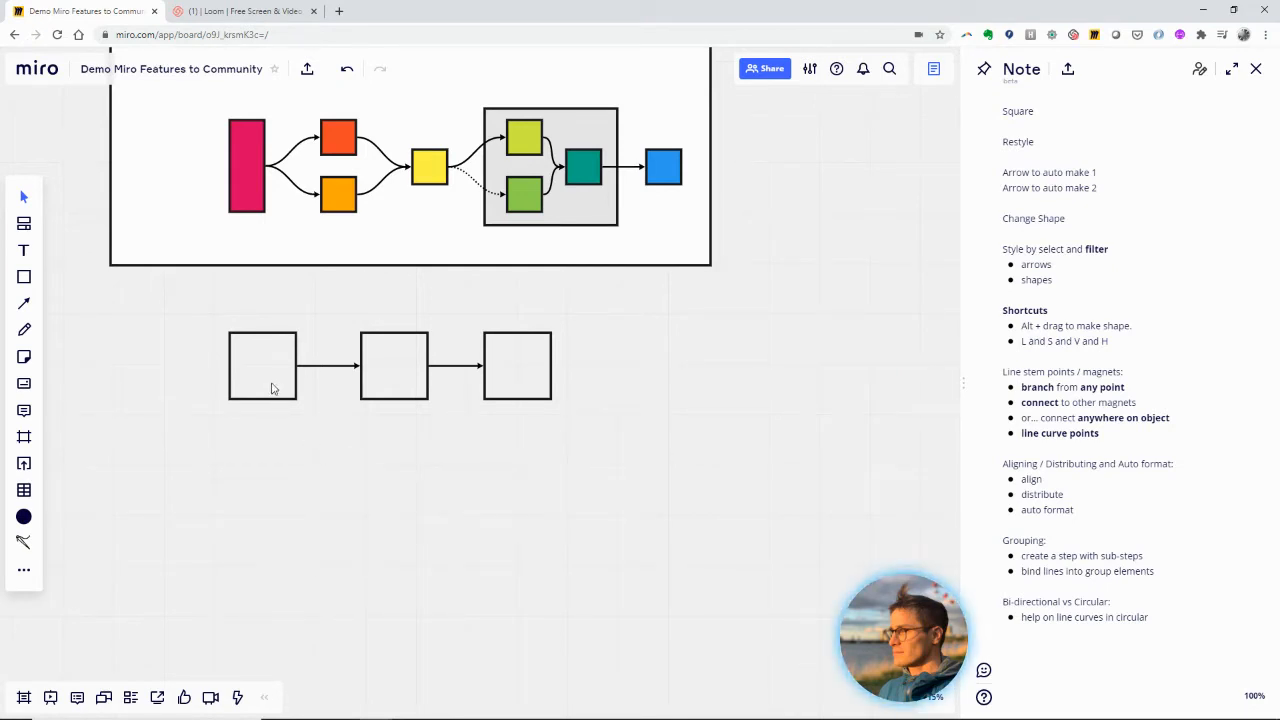
Duplicate the first square beneath the second and connect a curved arrow from the first square's bottom to the copy.
left_click_drag(273, 385, 404, 491)
left_click(314, 419)
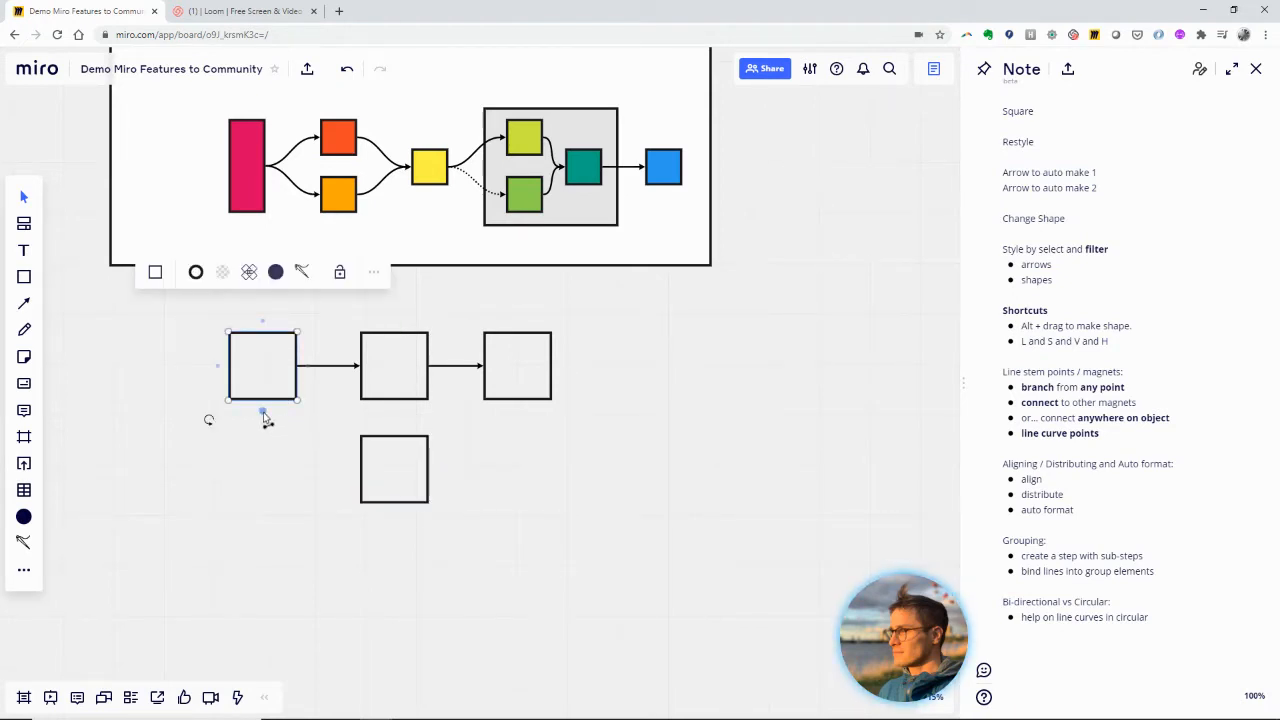
left_click_drag(265, 418, 373, 477)
Reattach the curved arrow's end to a point inside the lower square near its upper-left corner, and slightly resize that square.
left_click_drag(406, 466, 368, 472)
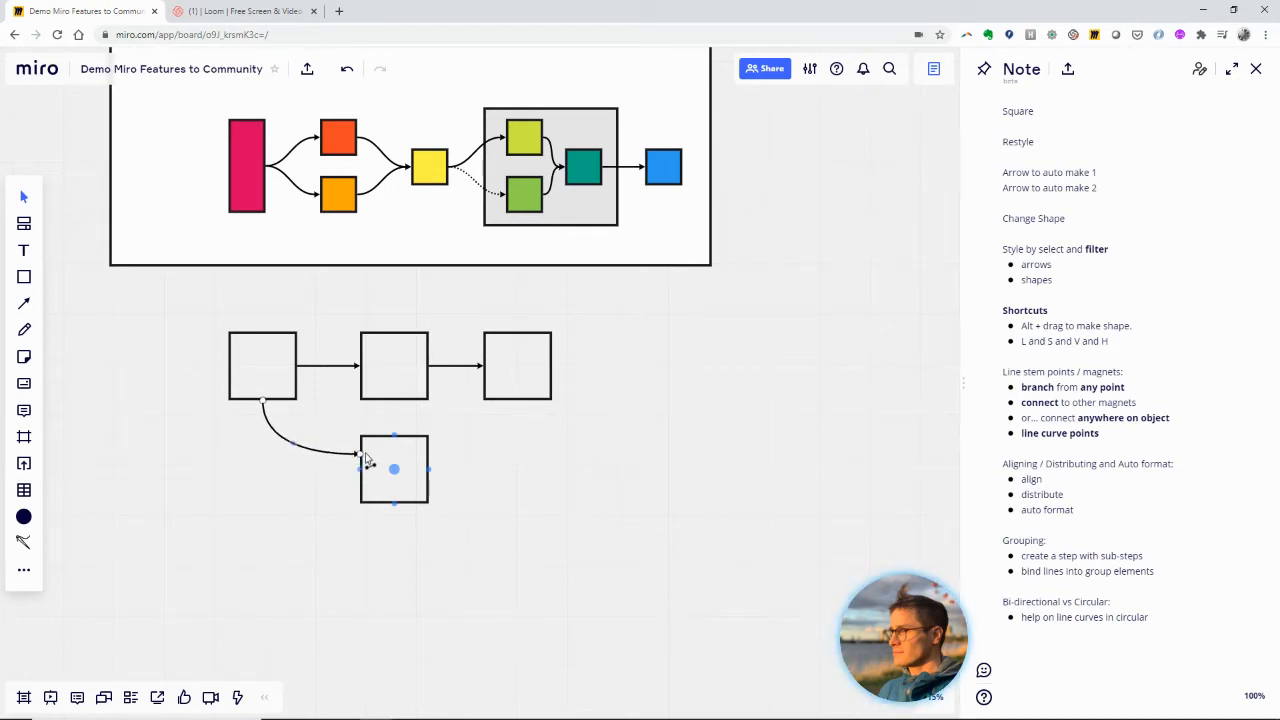
left_click_drag(367, 460, 434, 510)
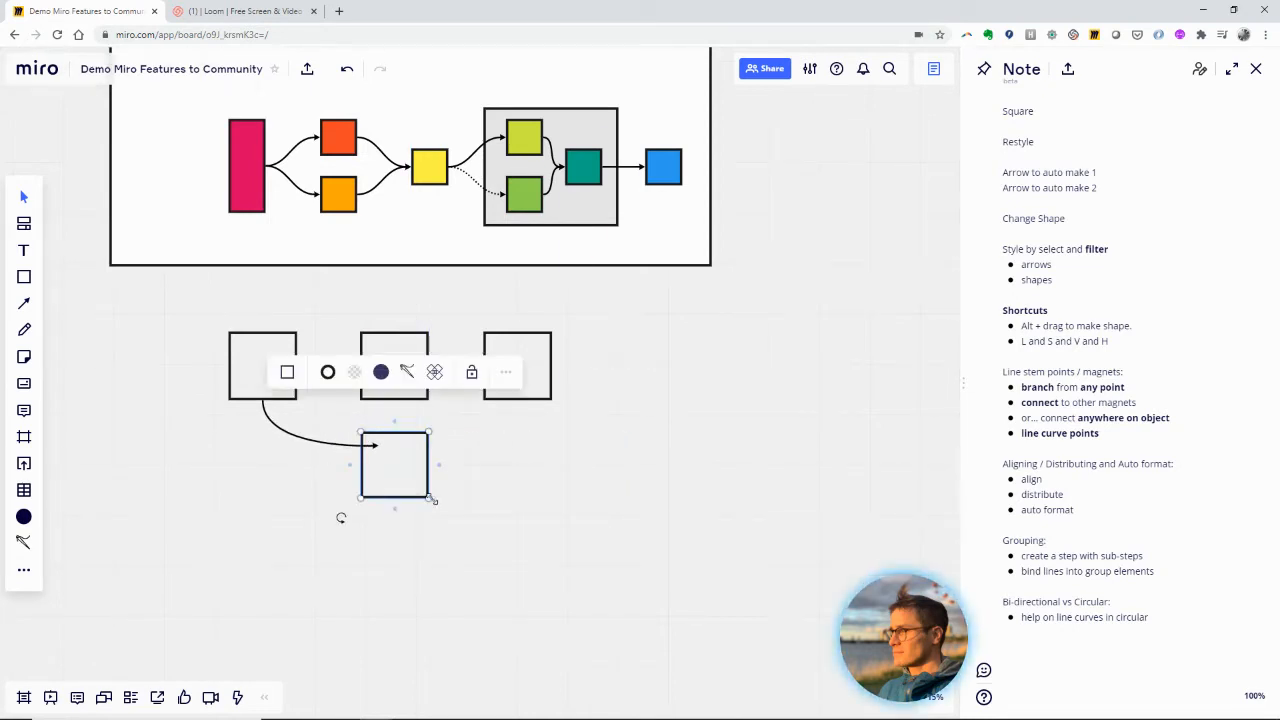
left_click(486, 482)
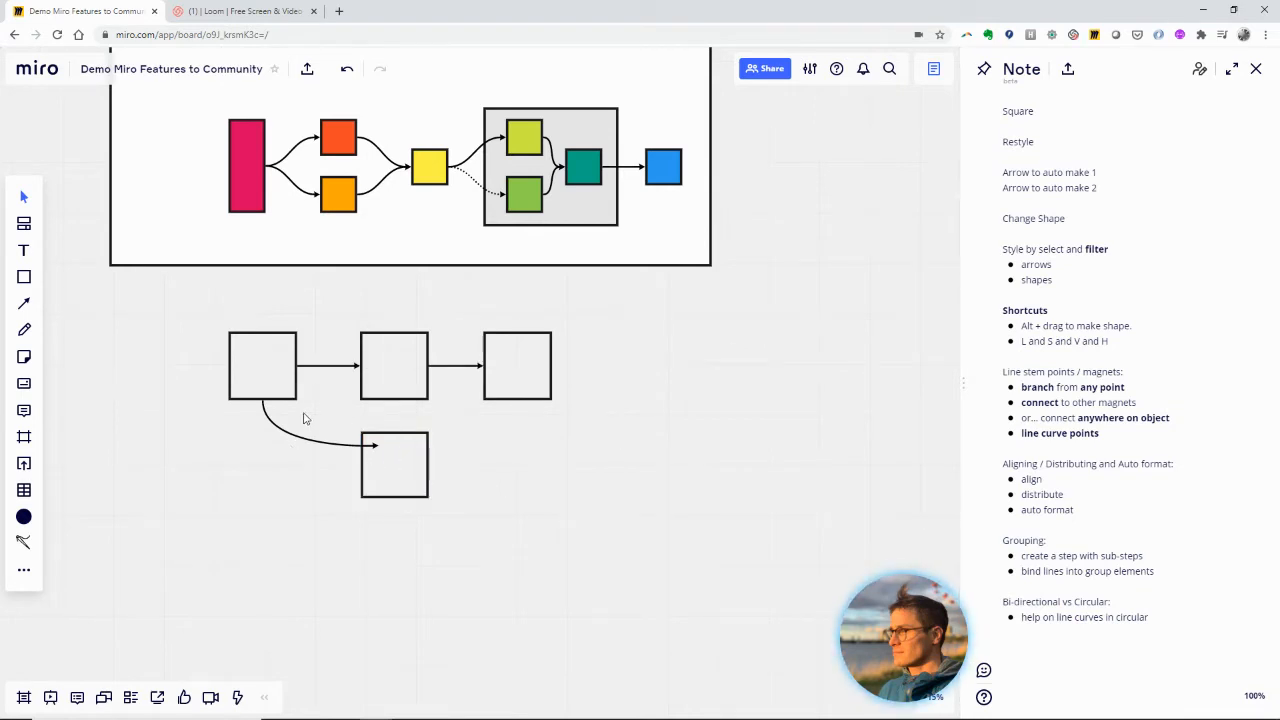
Draw a second curved arrow from the first square's bottom to the lower square, ending on its left edge.
left_click(267, 418)
left_click_drag(264, 408, 362, 448)
left_click(372, 446)
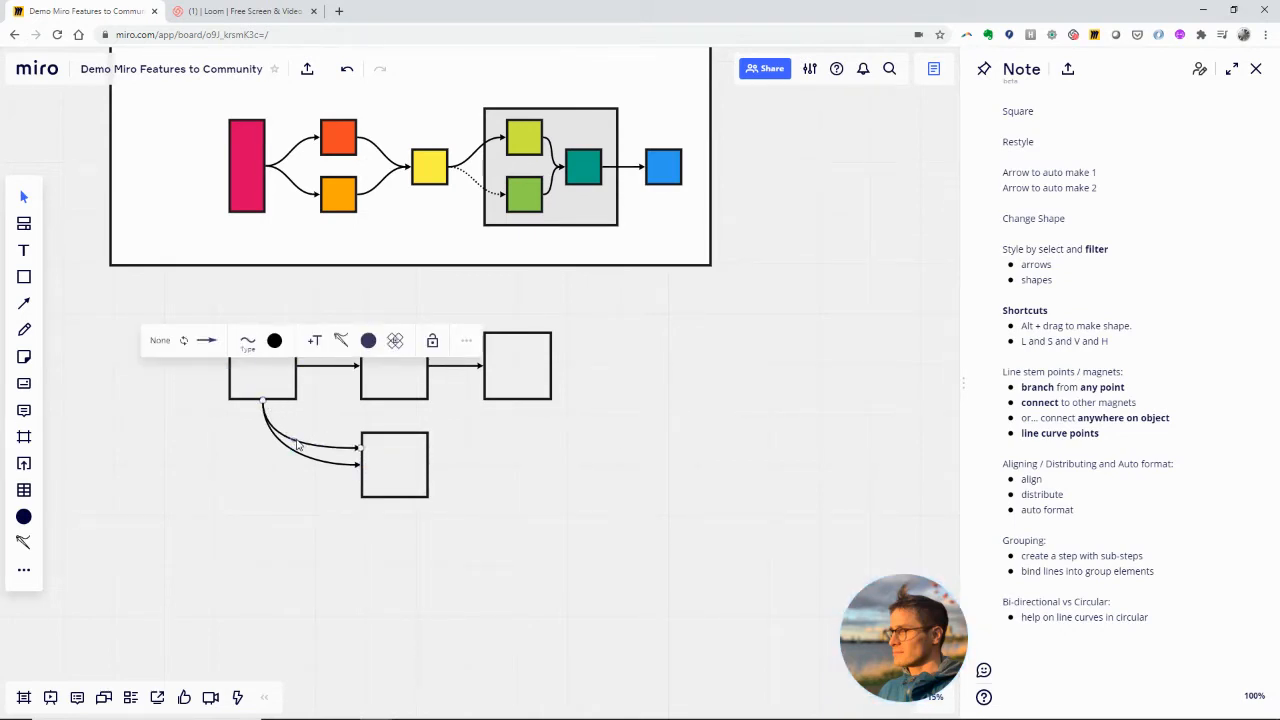
Move the upper curved arrow's start to the first square's right edge, and add a square further below with a curved arrow to the target square.
left_click_drag(263, 403, 262, 366)
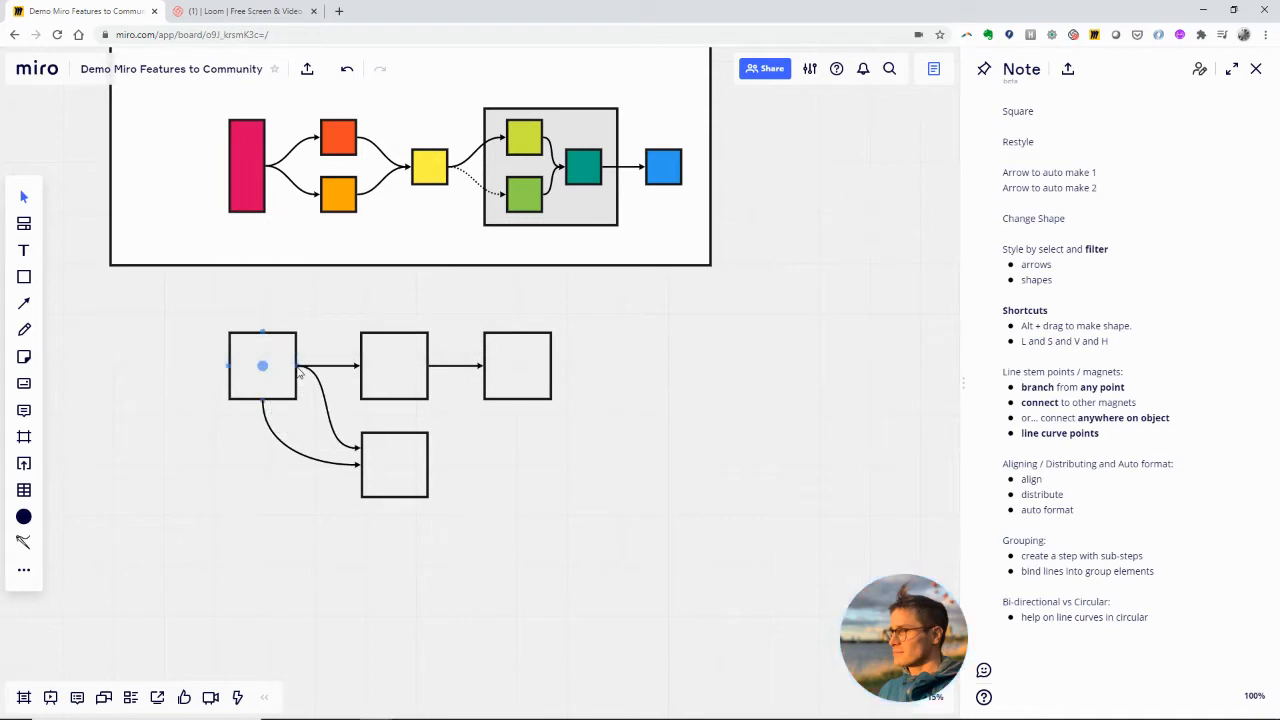
left_click(394, 465)
left_click(362, 604)
left_click_drag(256, 379, 358, 500)
left_click(345, 532)
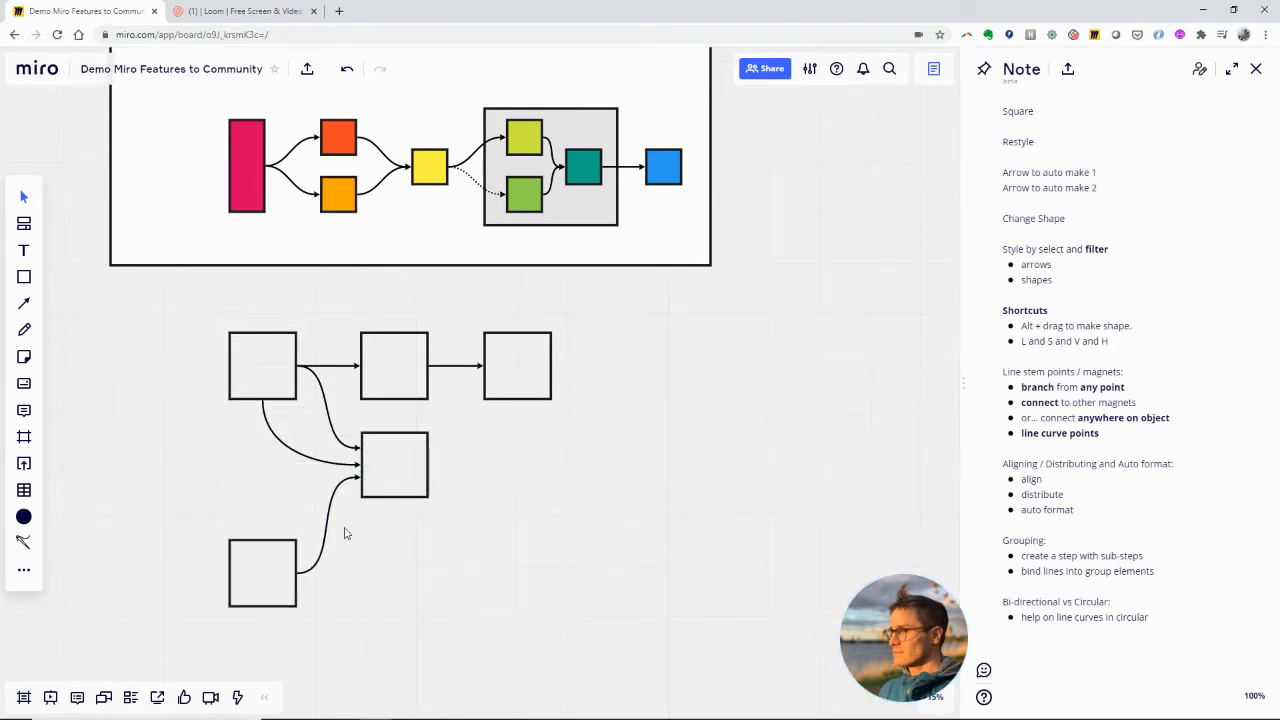
Duplicate the bottom square directly beneath itself and connect a curved arrow from the copy to the target square's left edge.
scroll(335, 517, "down", 2)
scroll(335, 517, "down", 1)
left_click(293, 466)
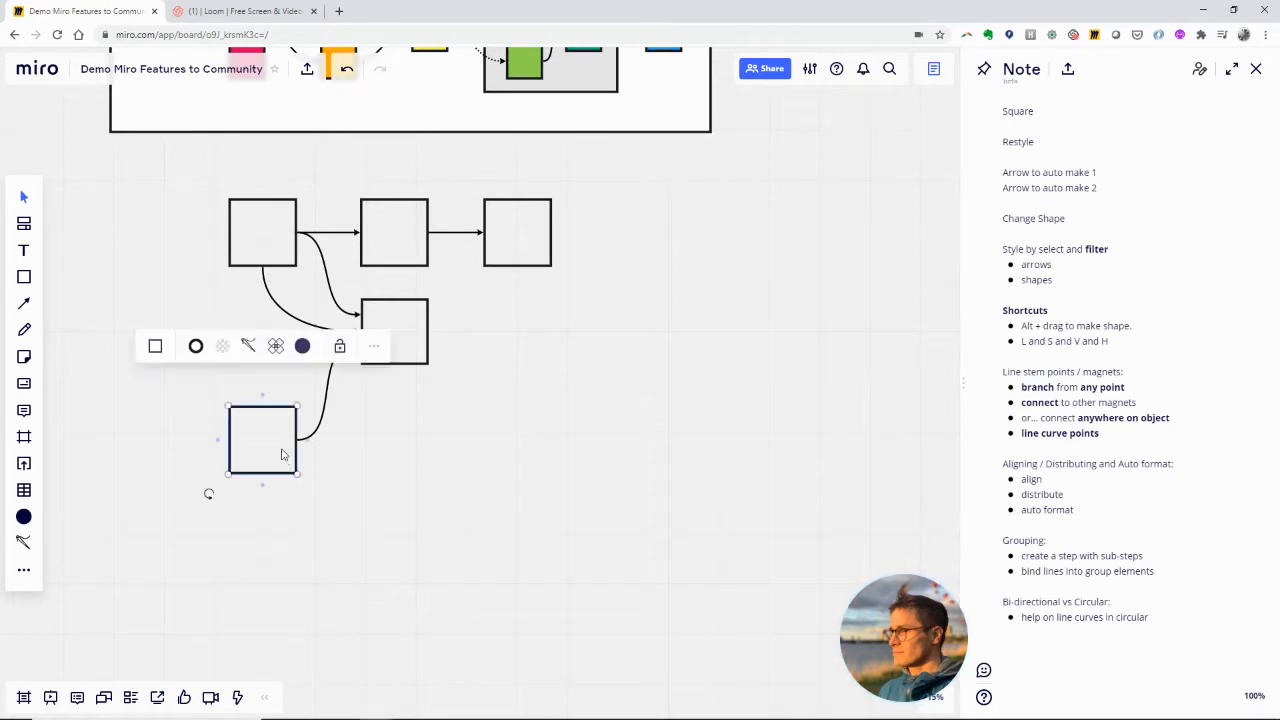
left_click_drag(284, 454, 360, 365)
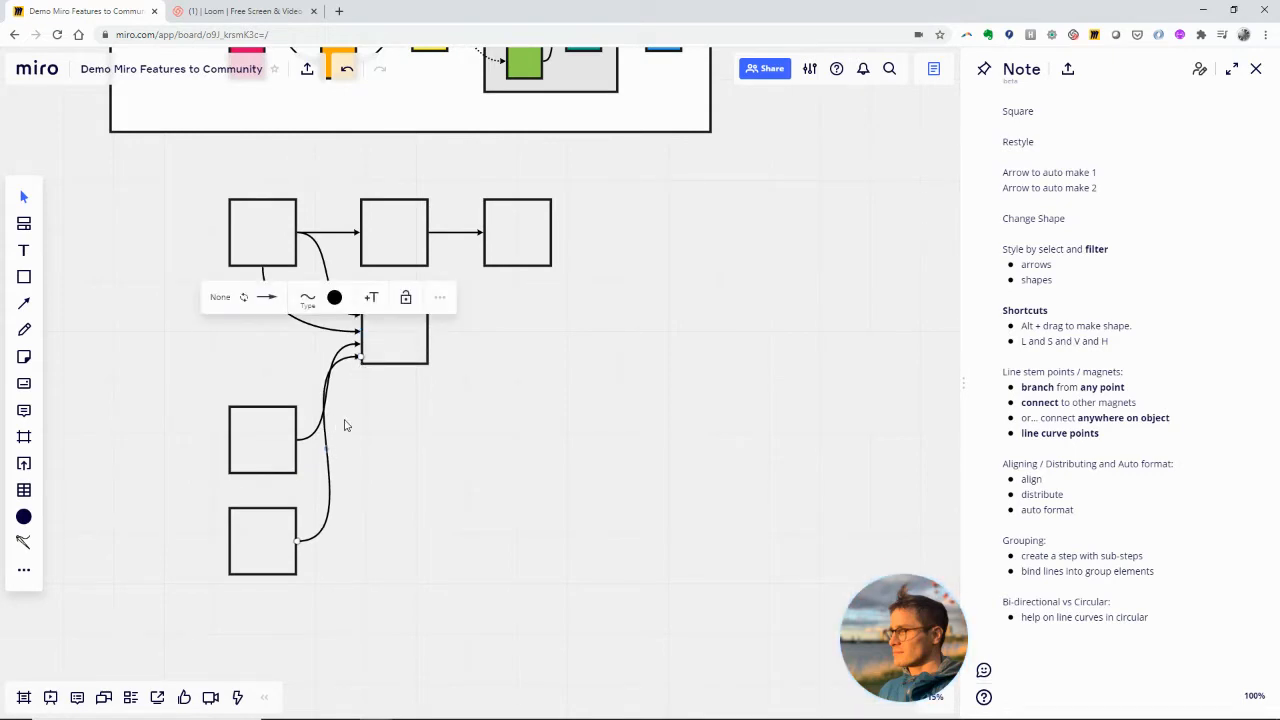
Move the square receiving the curved arrows slightly to the right, away from its source squares.
left_click(394, 353)
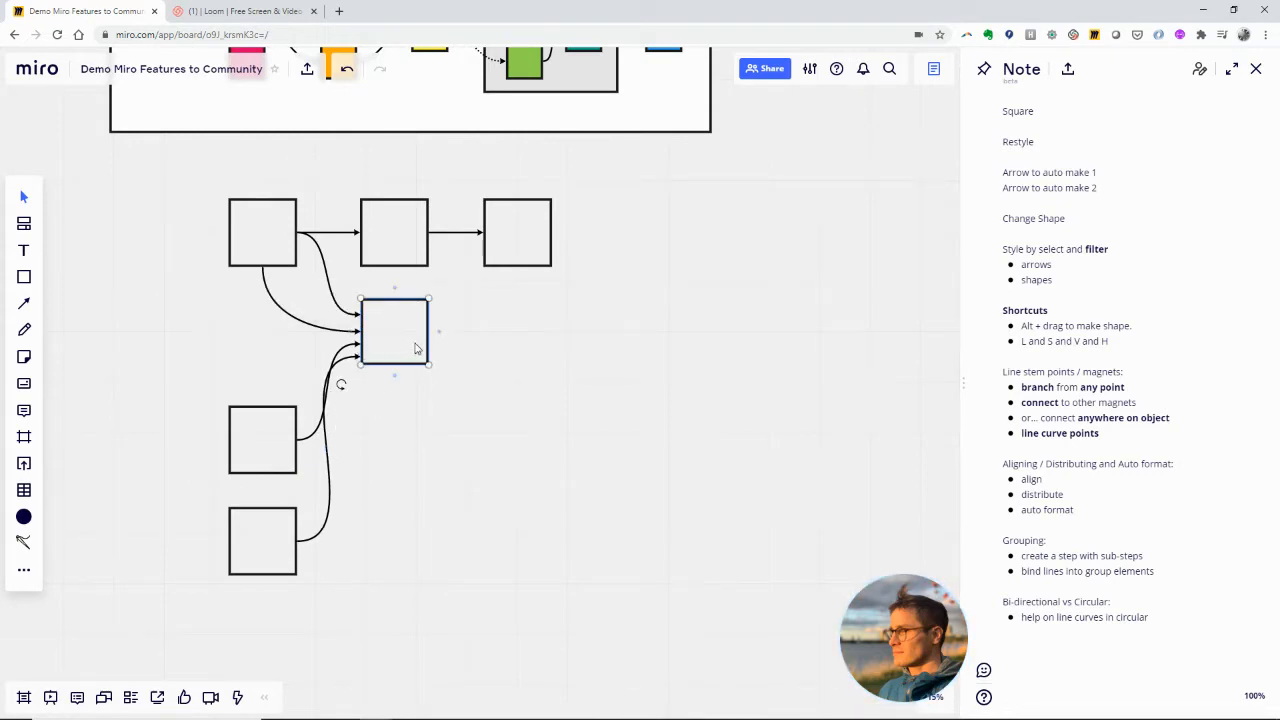
left_click_drag(416, 348, 440, 348)
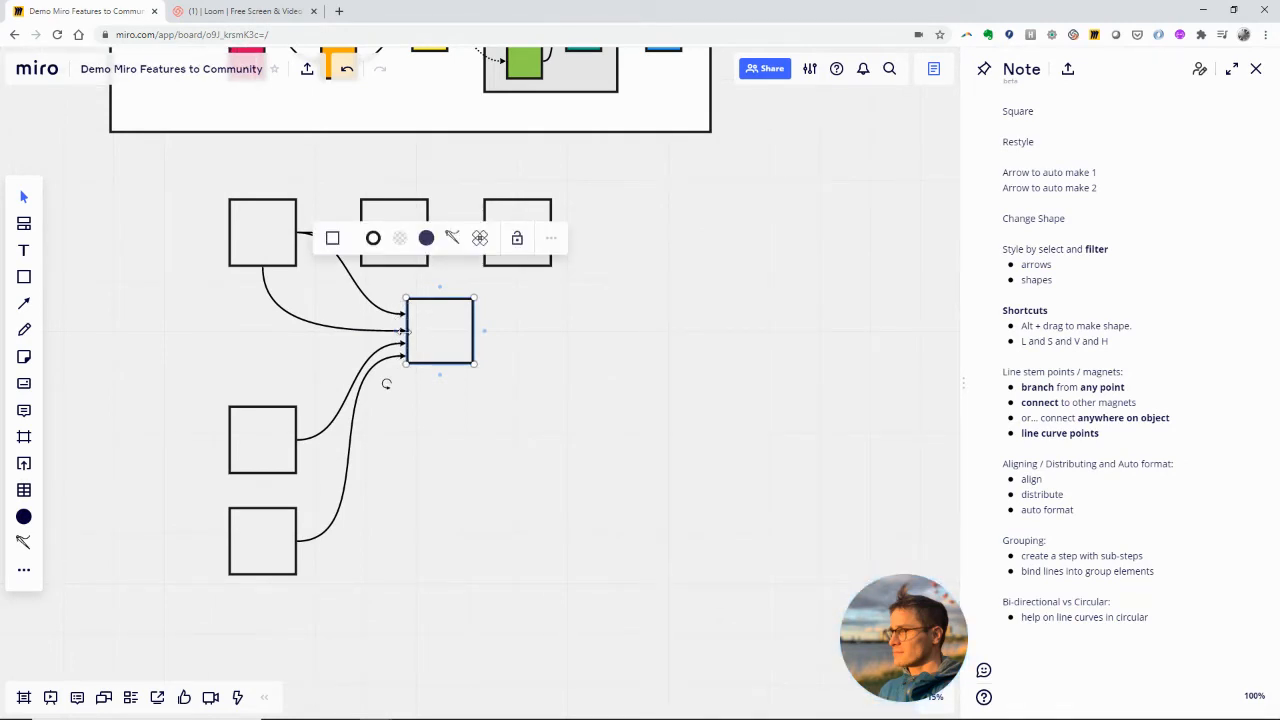
left_click(421, 396)
left_click(437, 344)
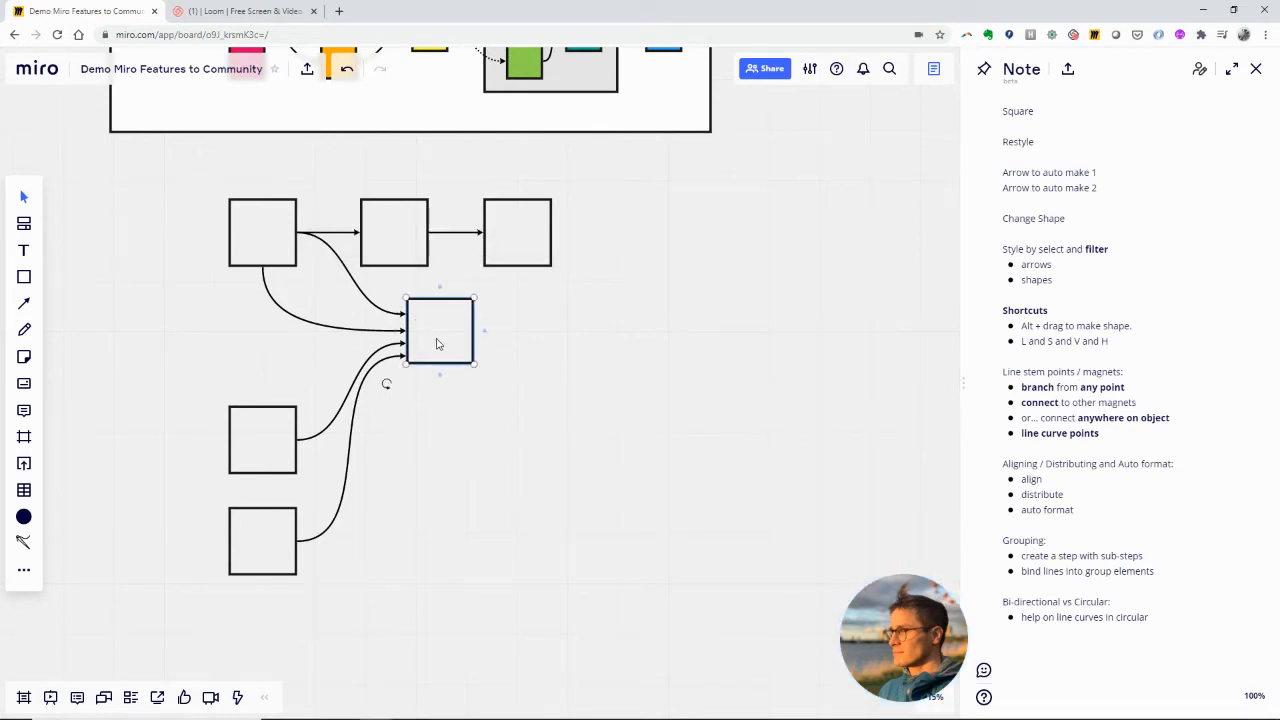
Reattach the lowest curved arrow's end to the target square's bottom edge, then to its bottom midpoint, and finally drop it inside the square.
left_click(402, 360)
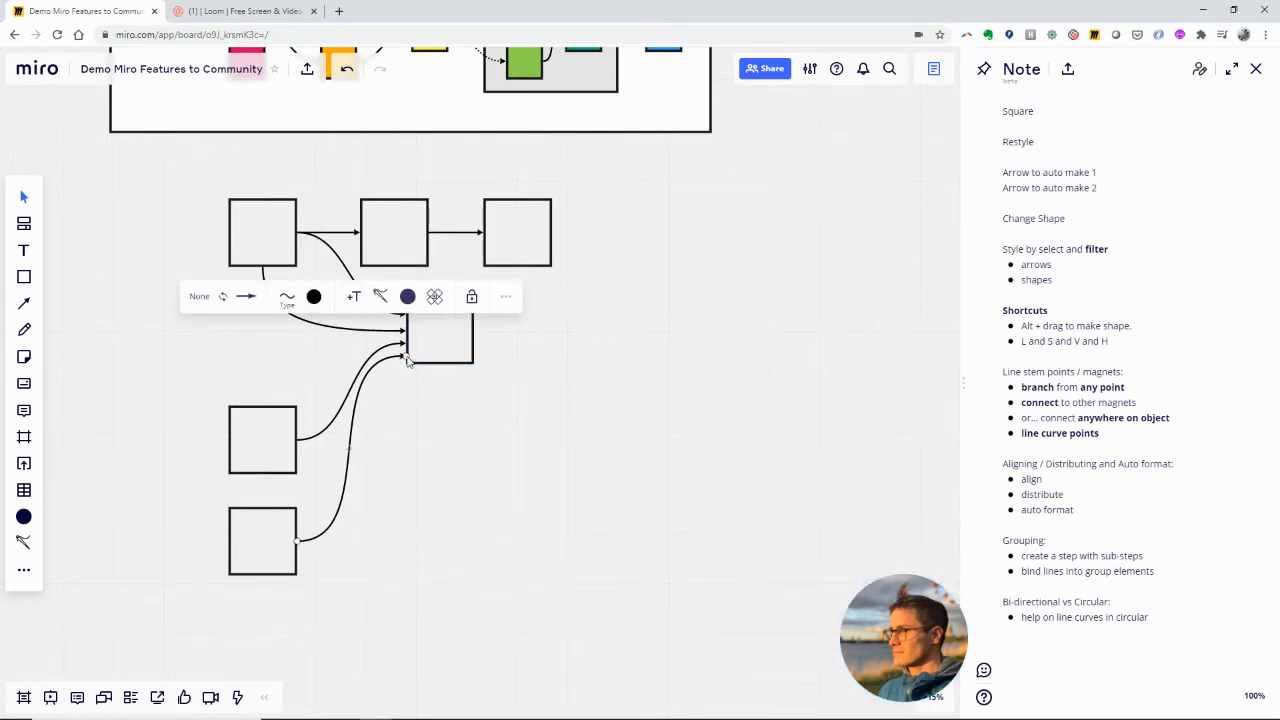
mouse_move(410, 364)
left_mouse_down()
mouse_move(432, 350)
mouse_move(412, 340)
mouse_move(415, 357)
mouse_move(457, 354)
mouse_move(403, 358)
left_mouse_up()
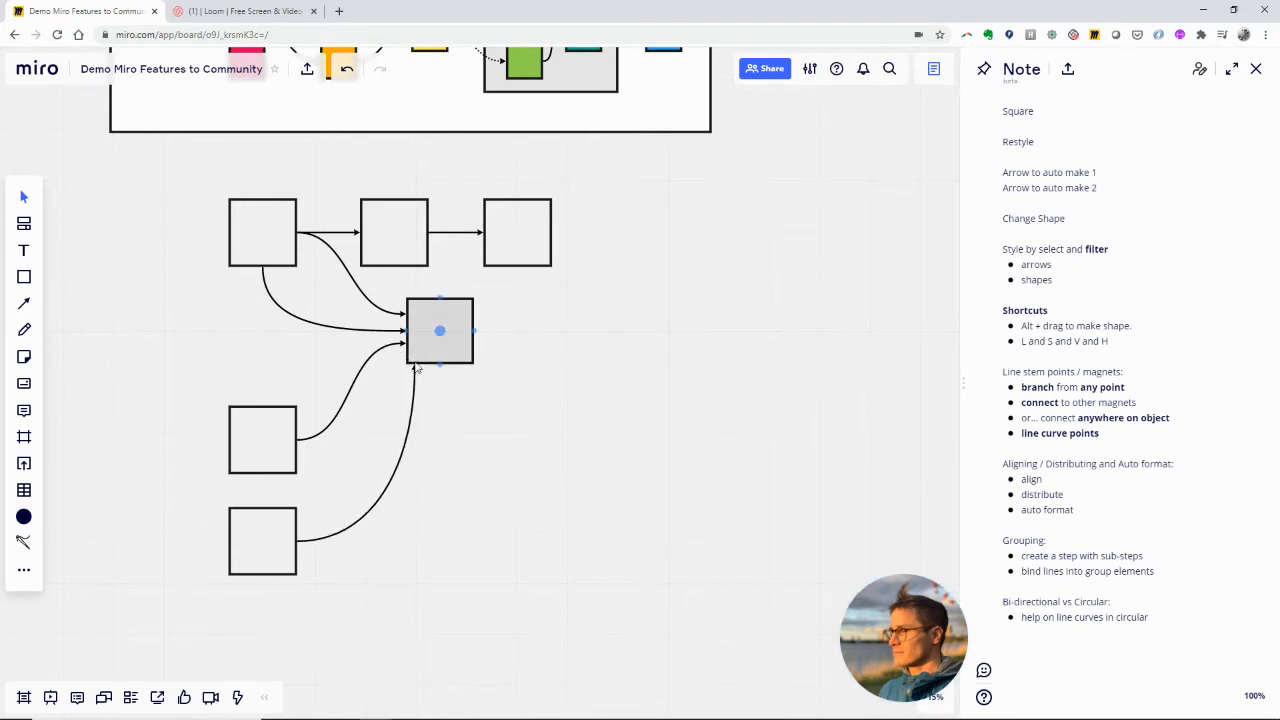
mouse_move(440, 364)
left_mouse_down()
mouse_move(417, 372)
mouse_move(429, 356)
mouse_move(432, 375)
left_mouse_up()
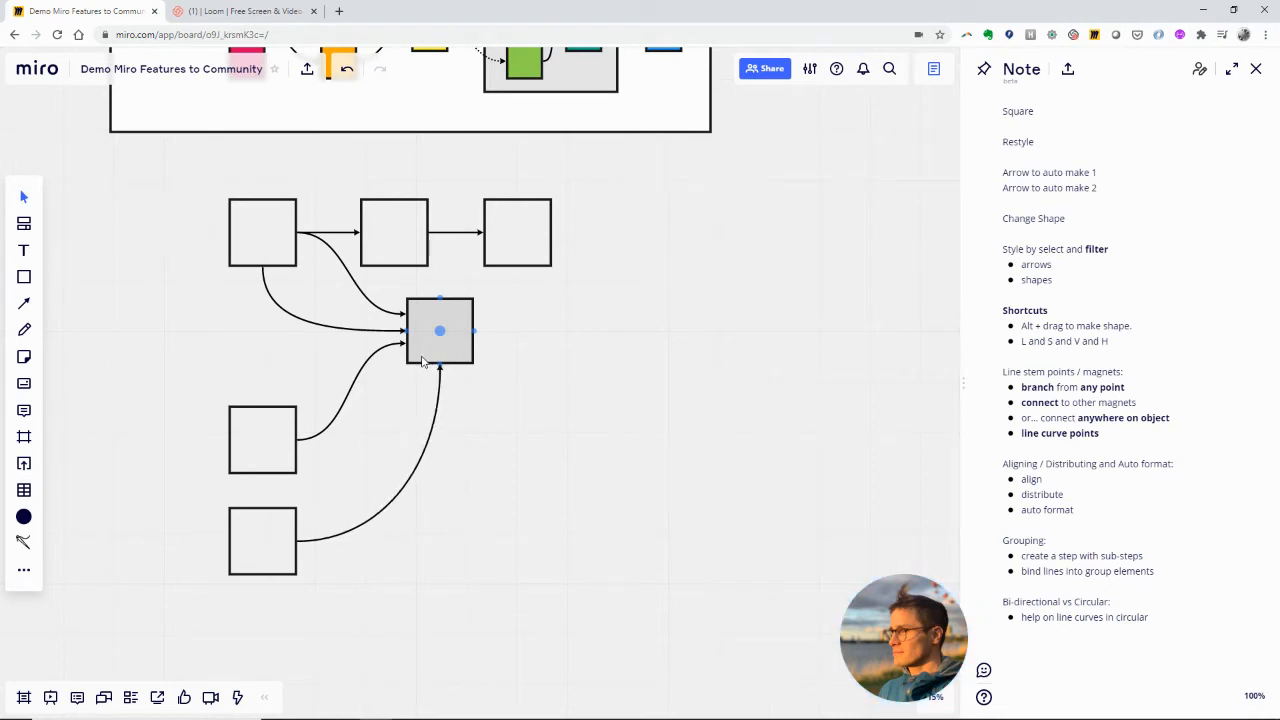
mouse_move(422, 362)
left_mouse_down()
mouse_move(441, 368)
mouse_move(440, 356)
left_mouse_up()
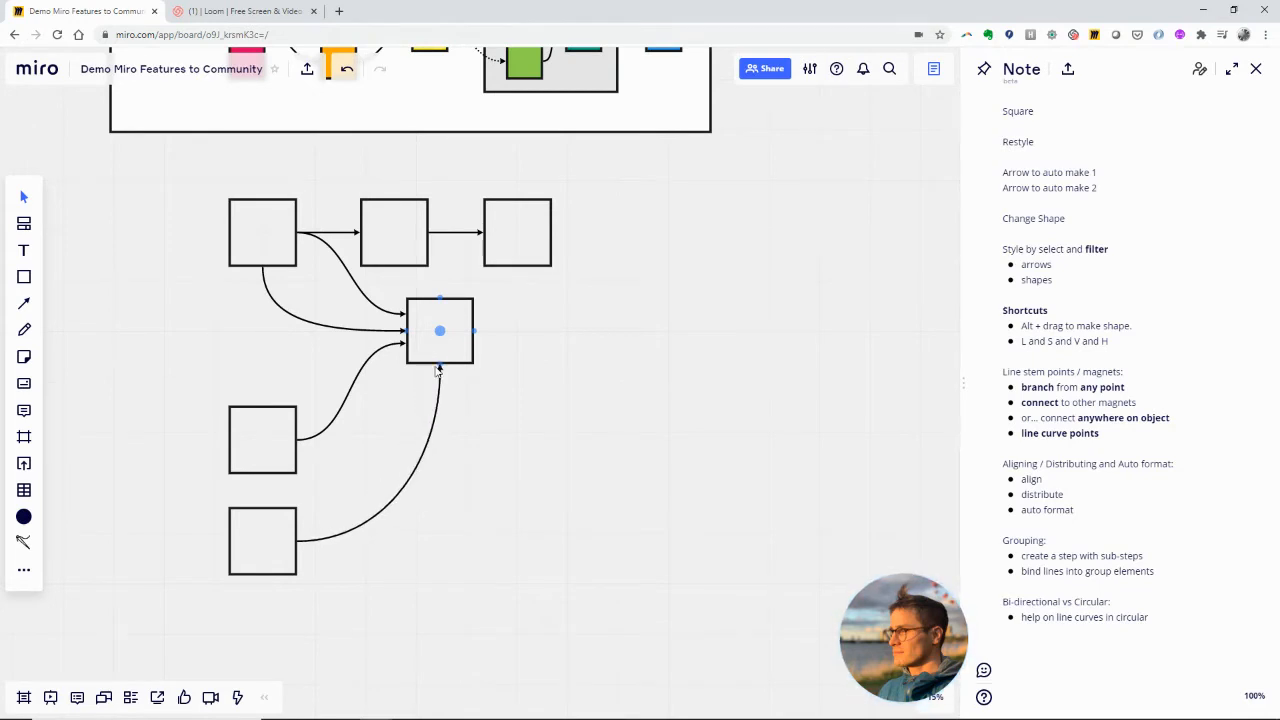
left_click_drag(438, 367, 437, 355)
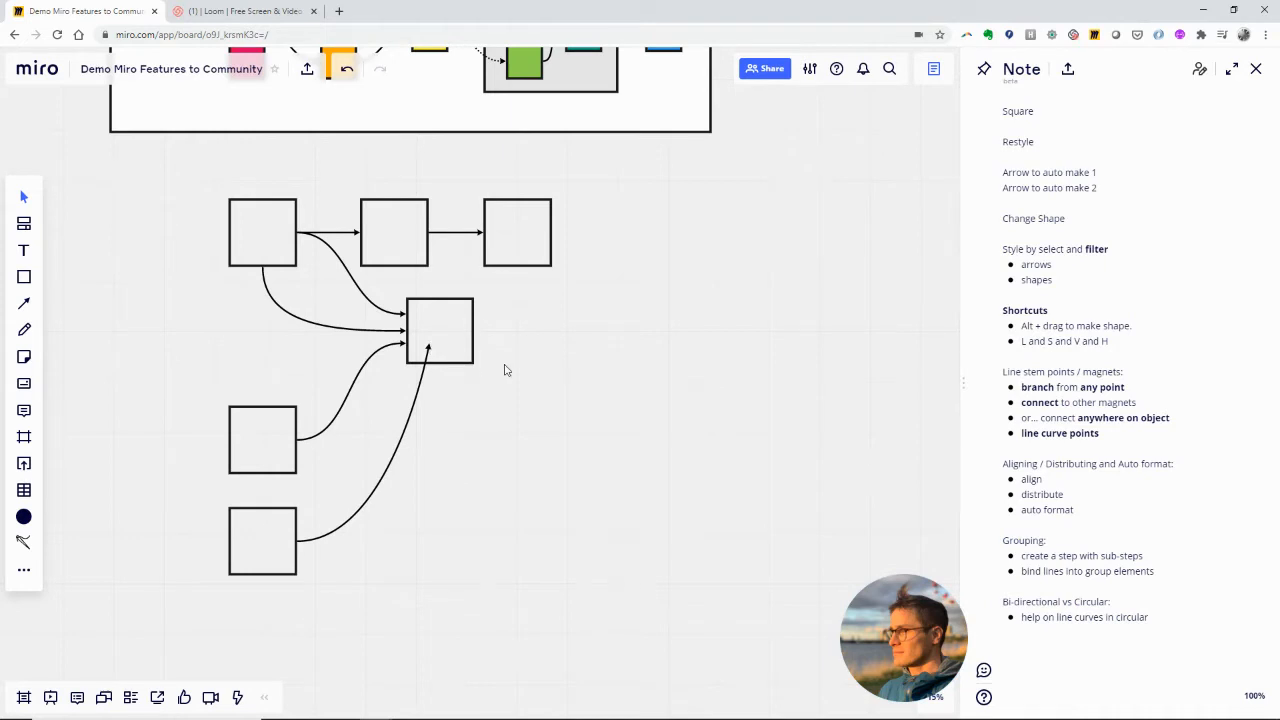
Shift the target square back left beneath the second square, repositioning the lowest arrow's end so that it stays inside the square.
left_click(451, 345)
left_click_drag(476, 347, 432, 353)
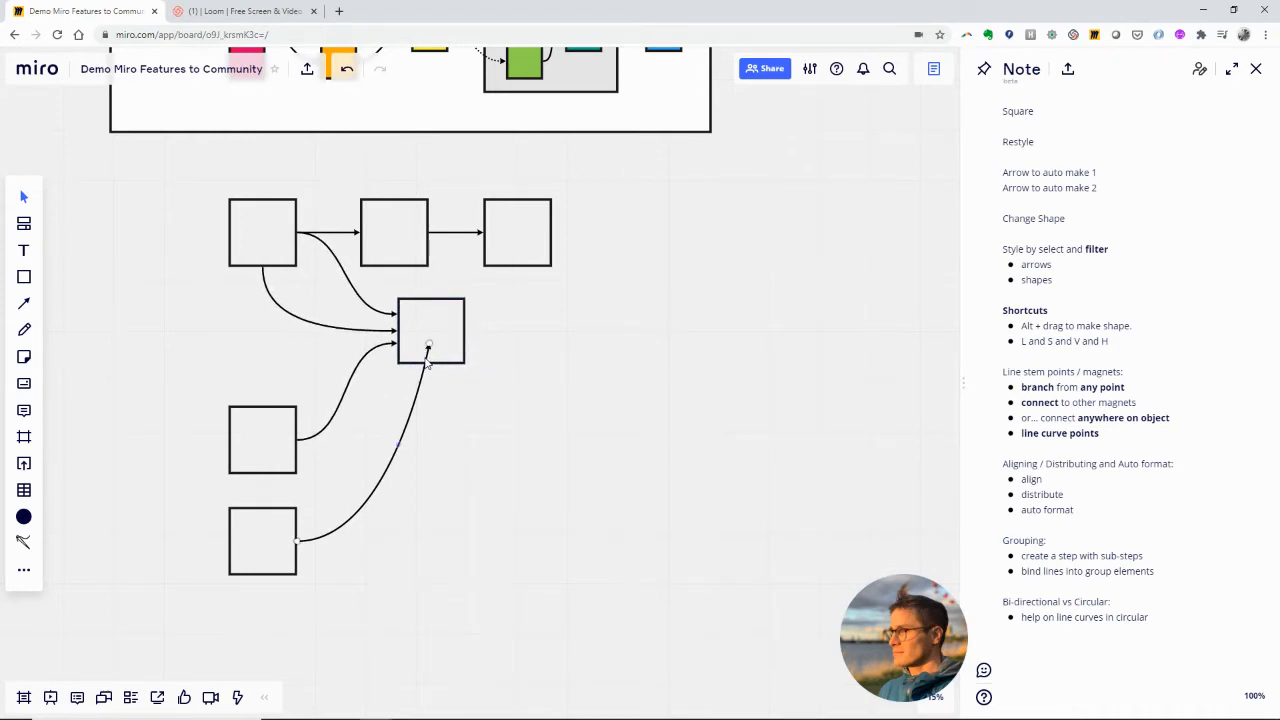
left_click(430, 346)
left_click_drag(430, 346, 398, 353)
left_click(447, 350)
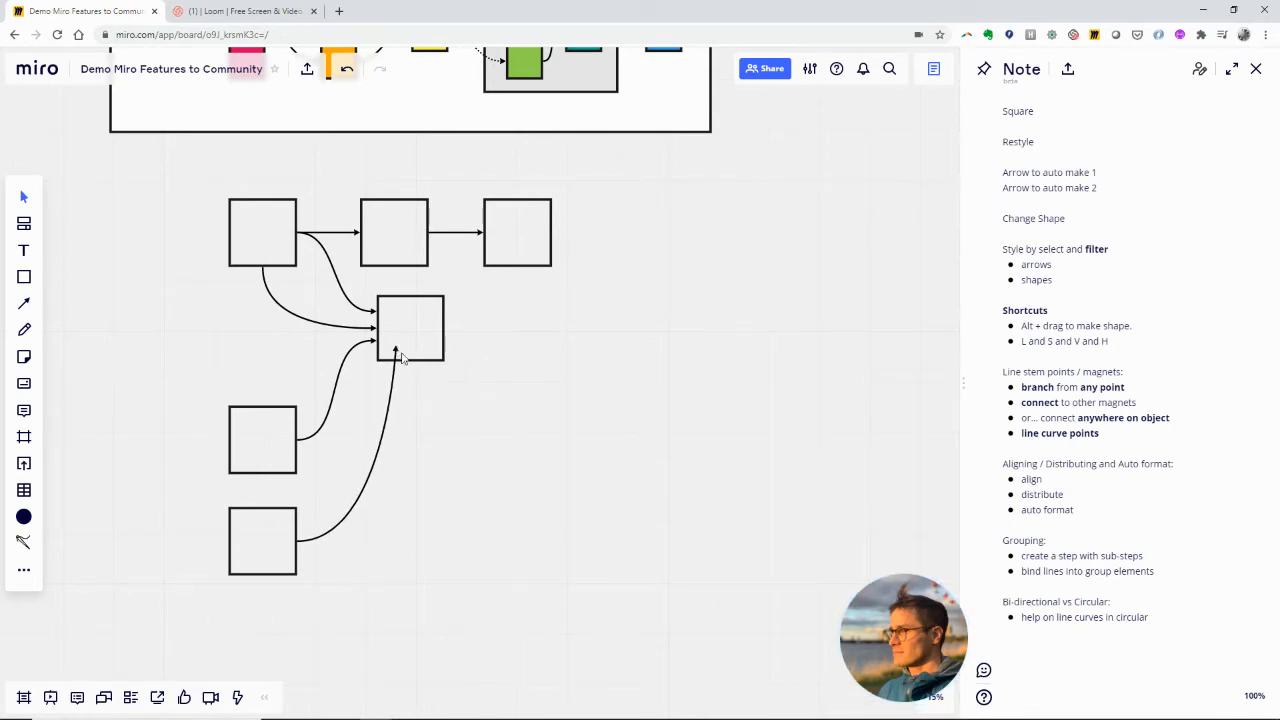
left_click(410, 345)
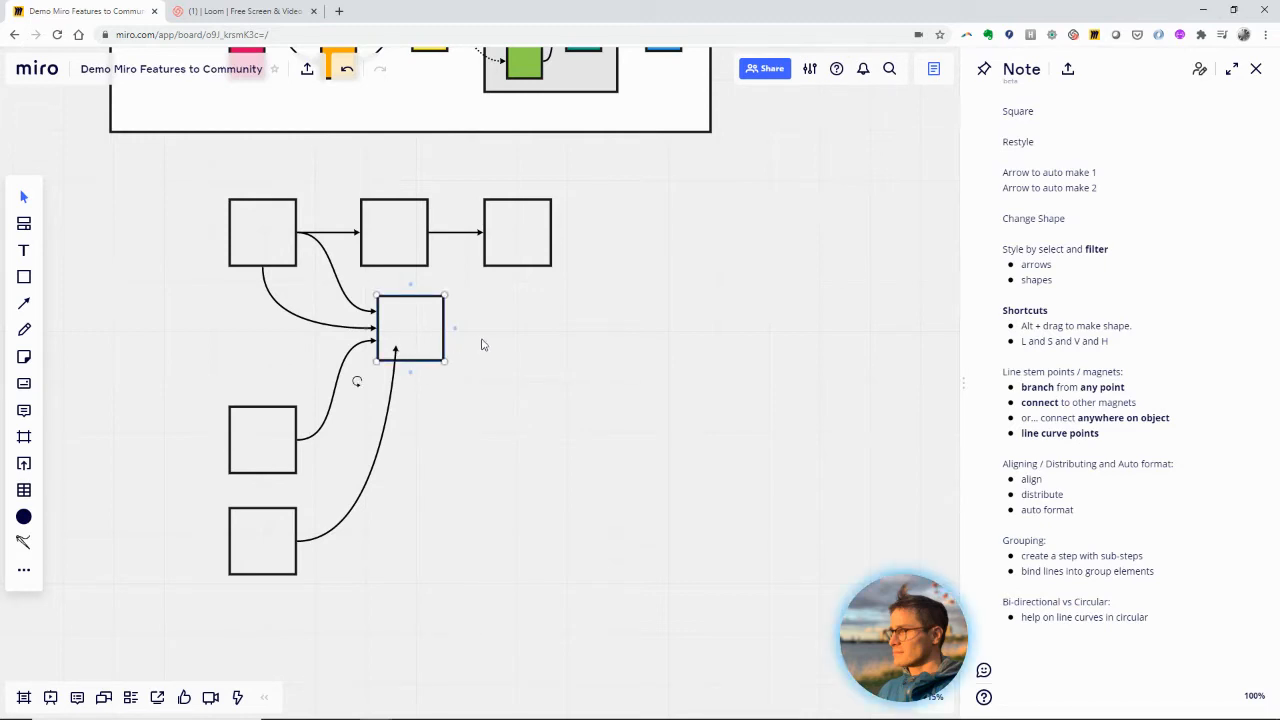
left_click_drag(409, 345, 393, 347)
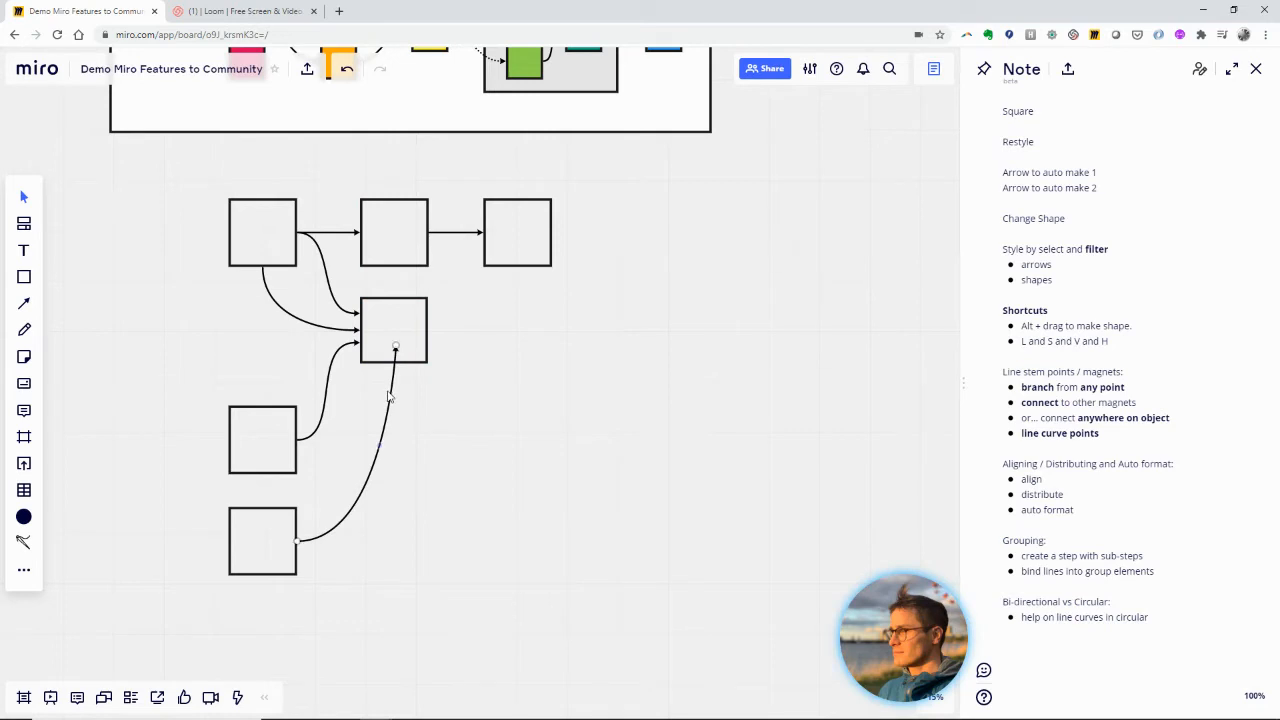
Delete the lowest curved arrow and the bottom square it starts from.
key("Delete")
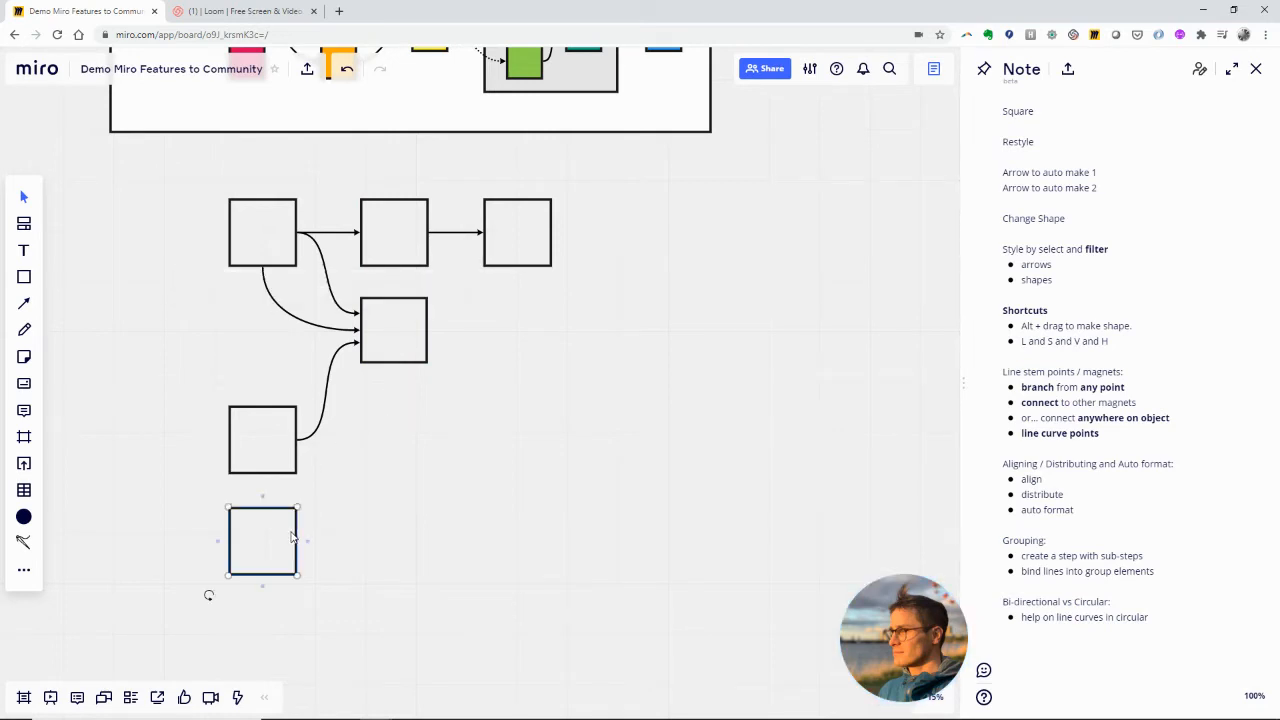
key("Delete")
Move the remaining lower-left square up, closer to the rest of the diagram and aligned with the first square.
scroll(366, 482, "up", 3)
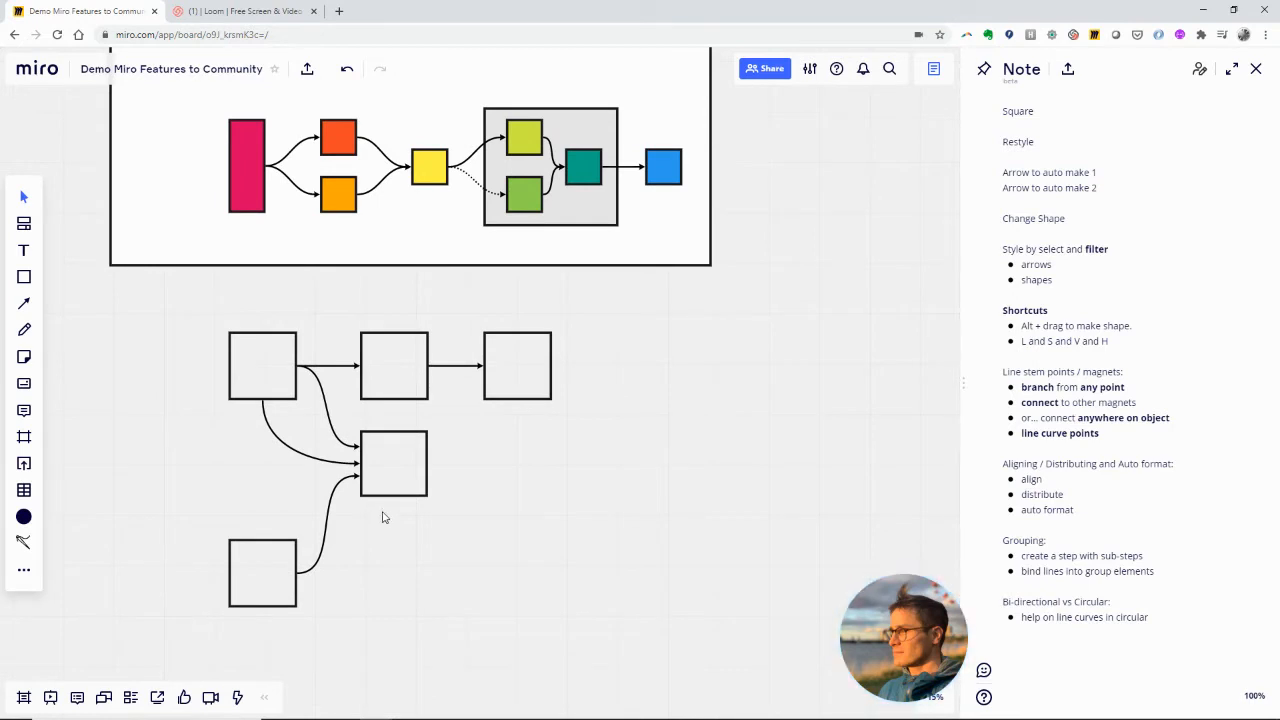
scroll(380, 490, "down", 1)
scroll(385, 500, "up", 2)
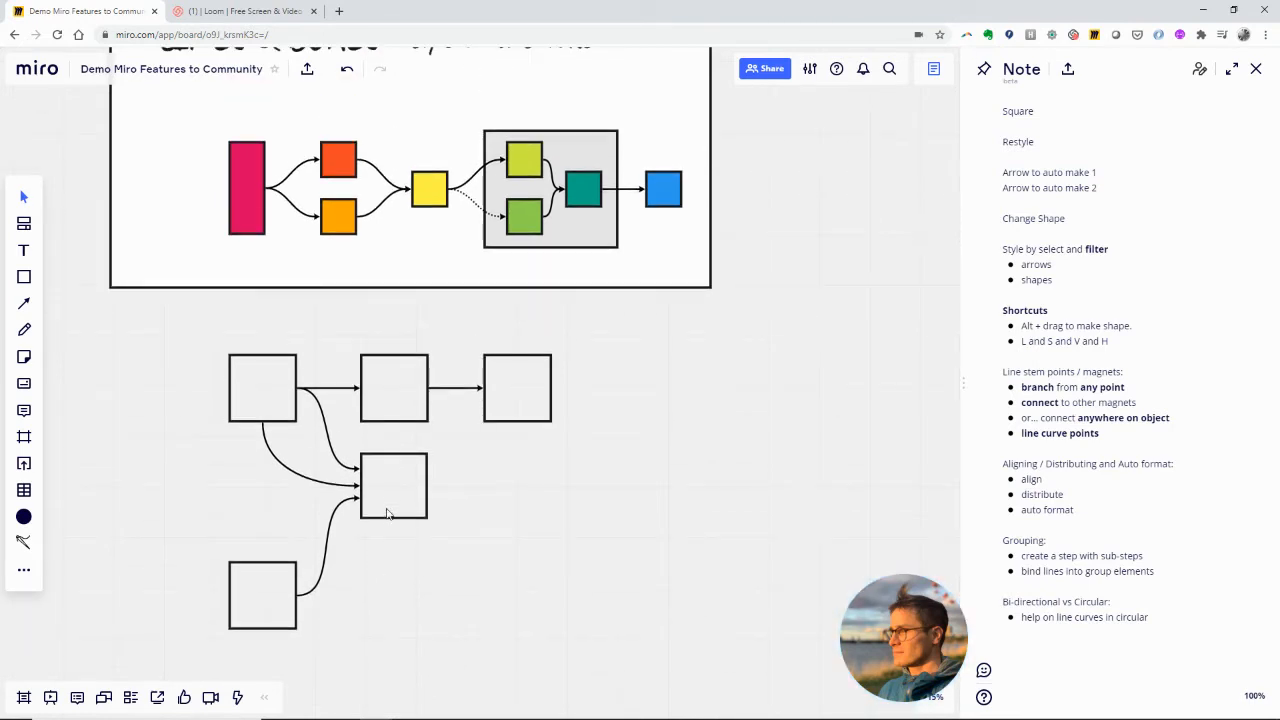
left_click(282, 589)
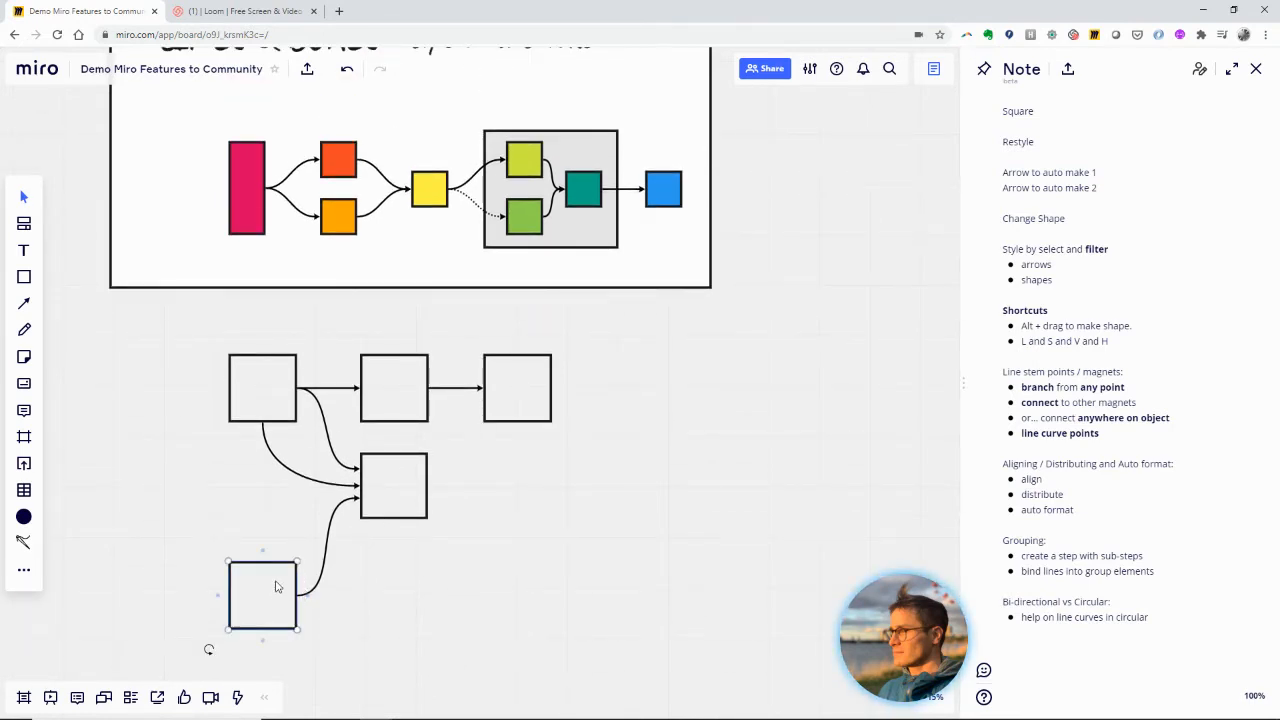
left_click_drag(277, 587, 278, 548)
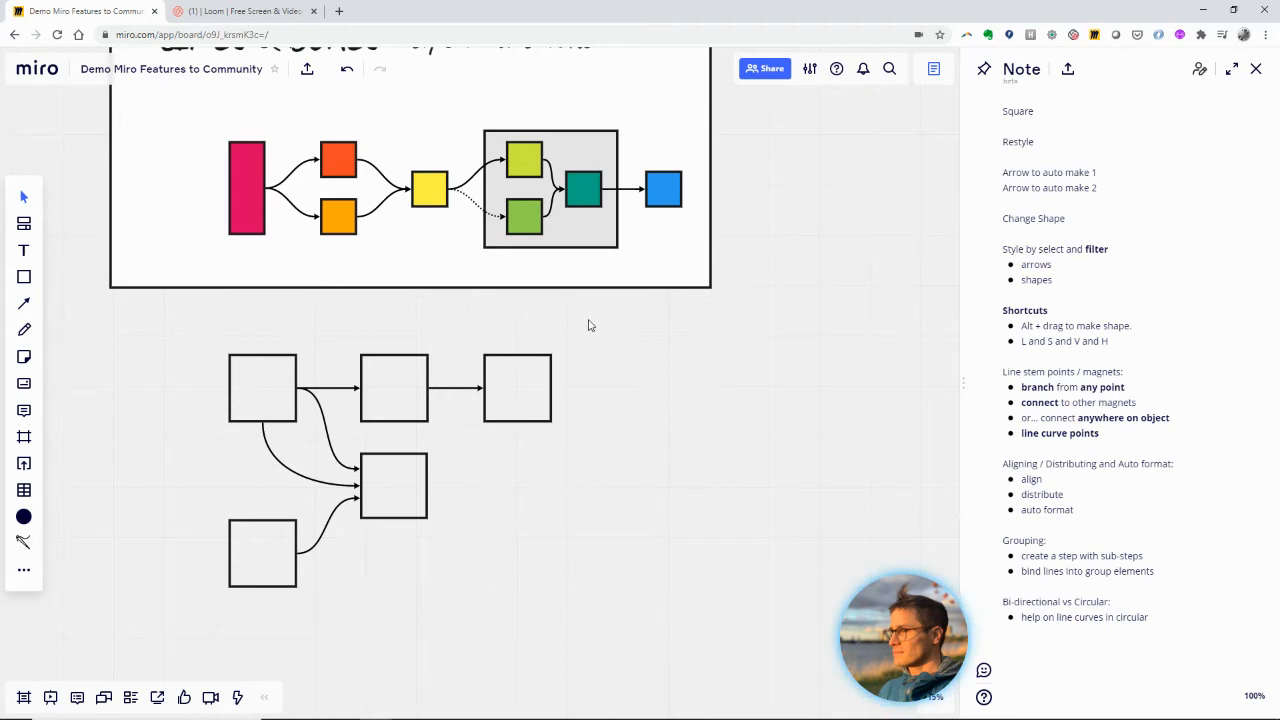
Select the whole diagram, filter the selection to shapes, and try a yellow border colour before restoring black.
left_click_drag(588, 318, 181, 650)
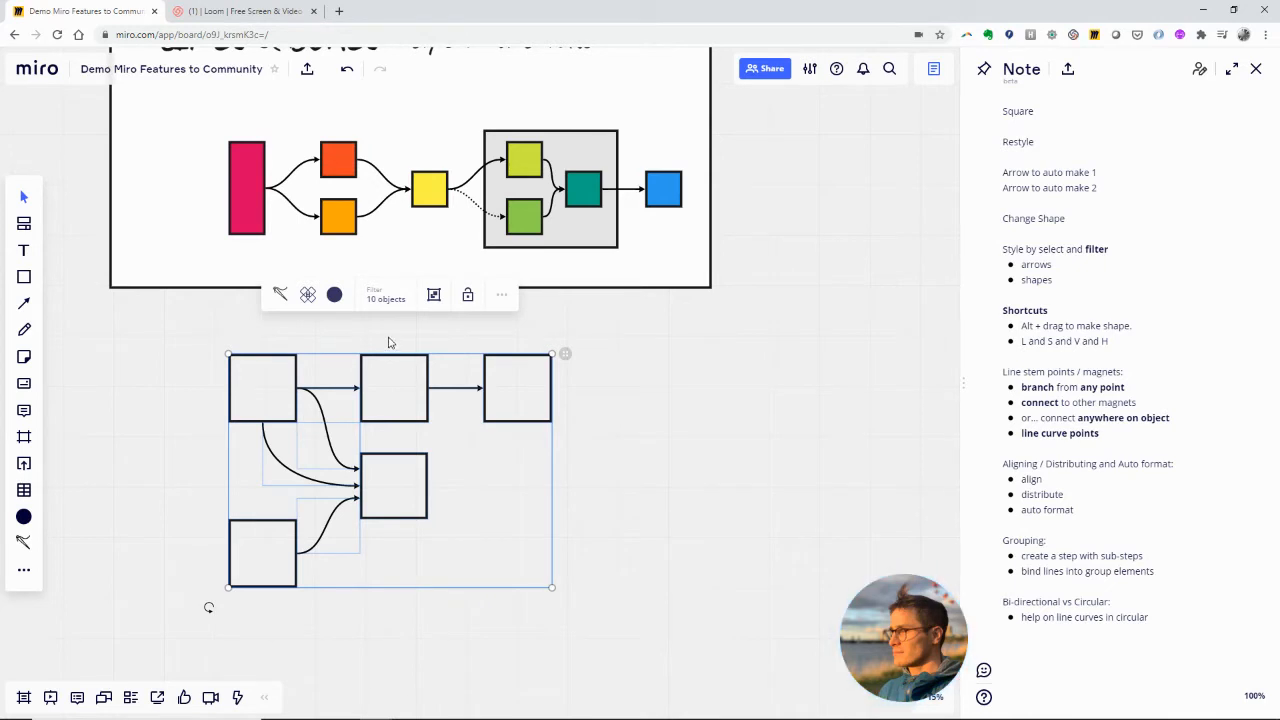
left_click_drag(634, 325, 167, 683)
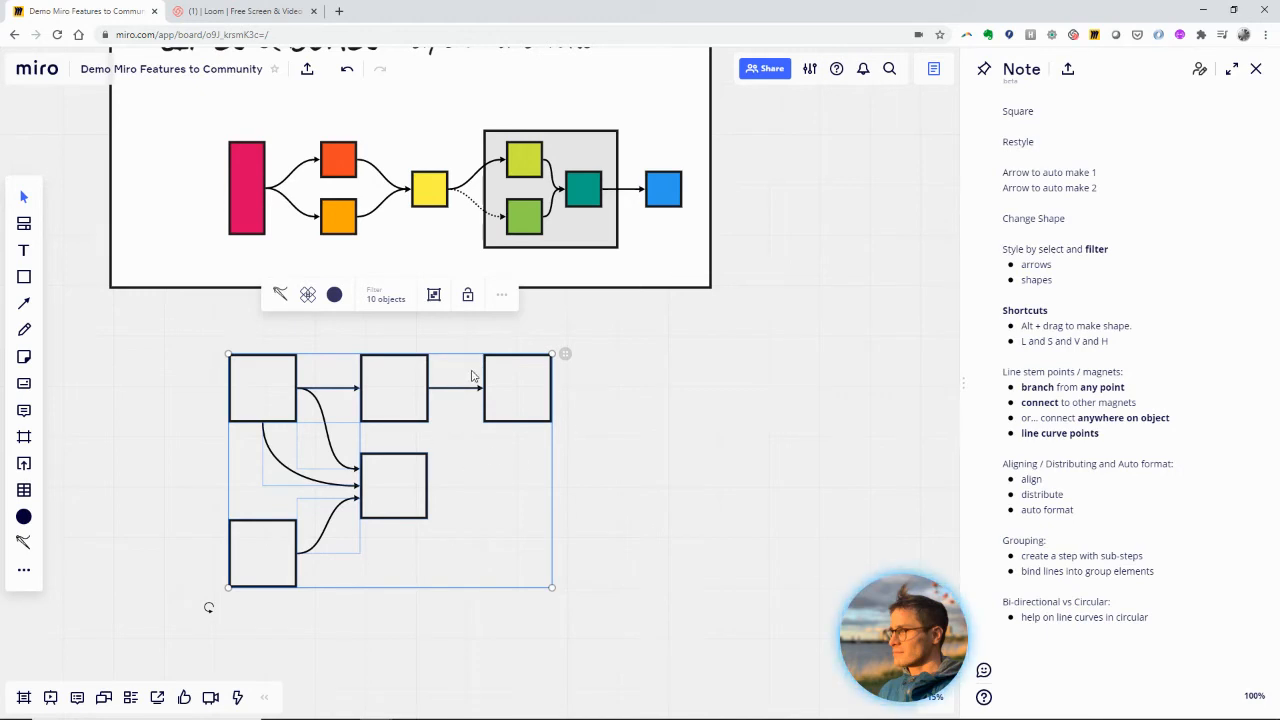
left_click(376, 299)
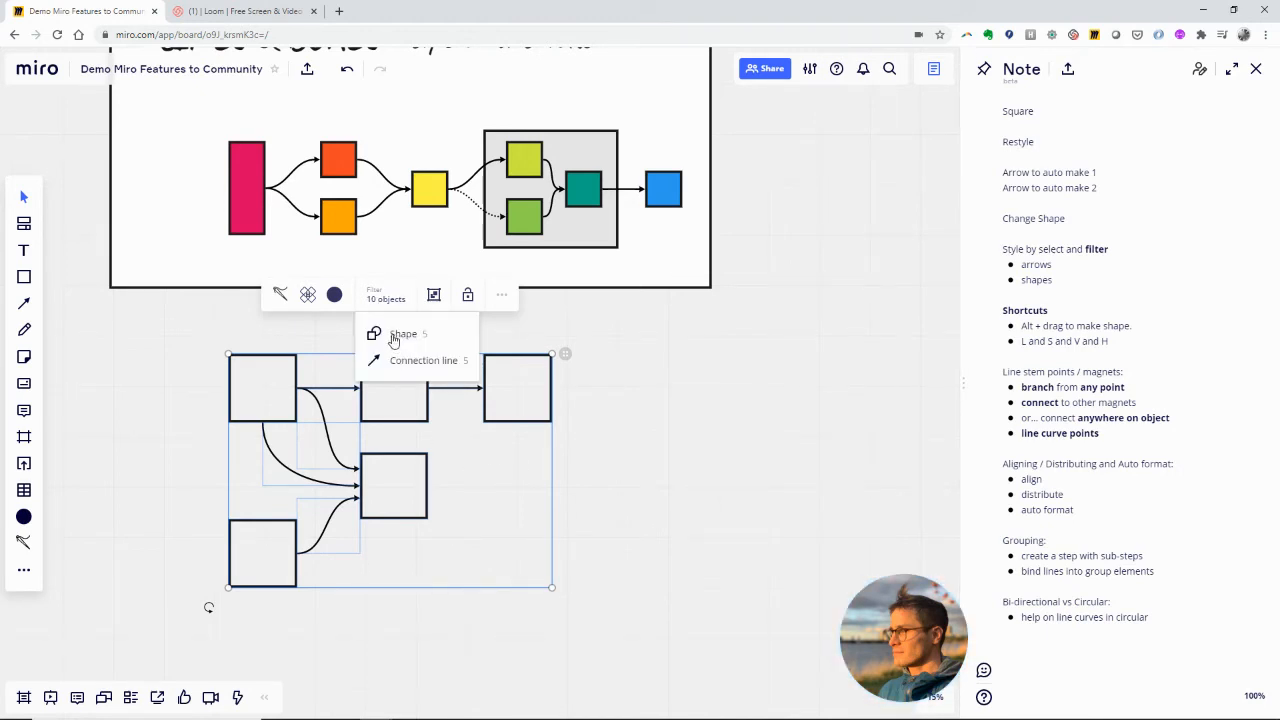
left_click(393, 338)
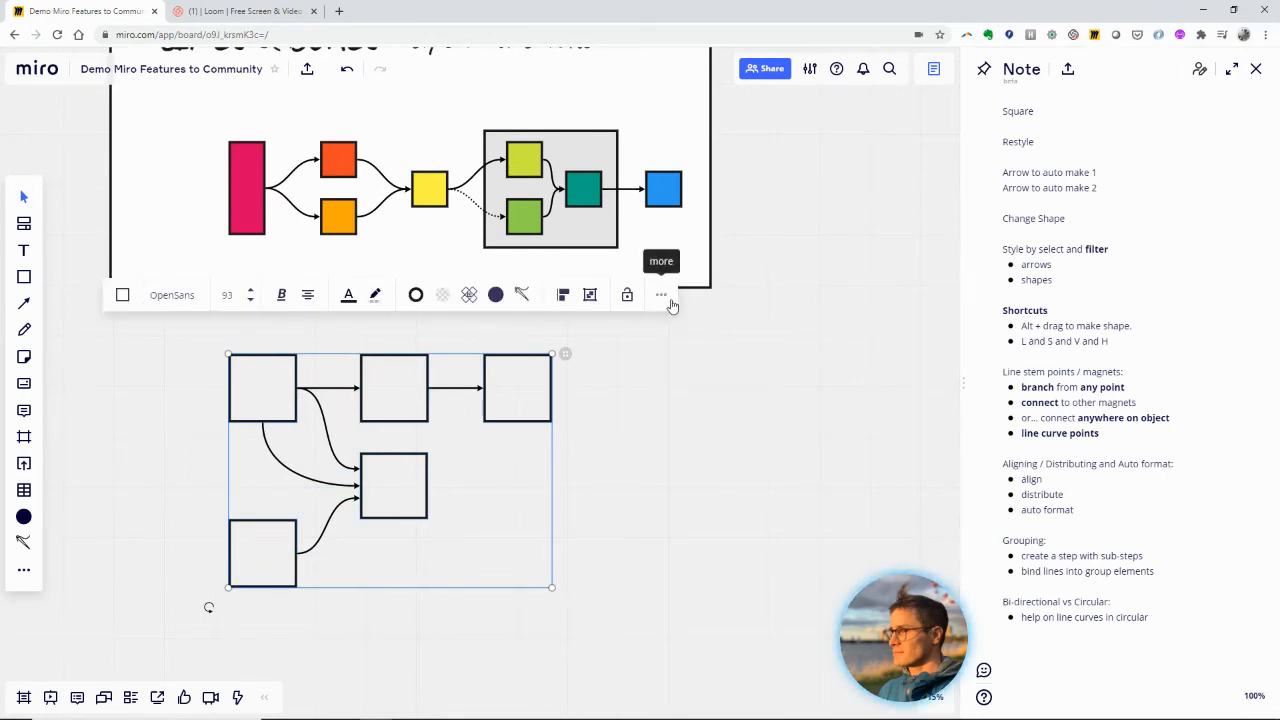
left_click(416, 295)
left_click_drag(460, 358, 486, 396)
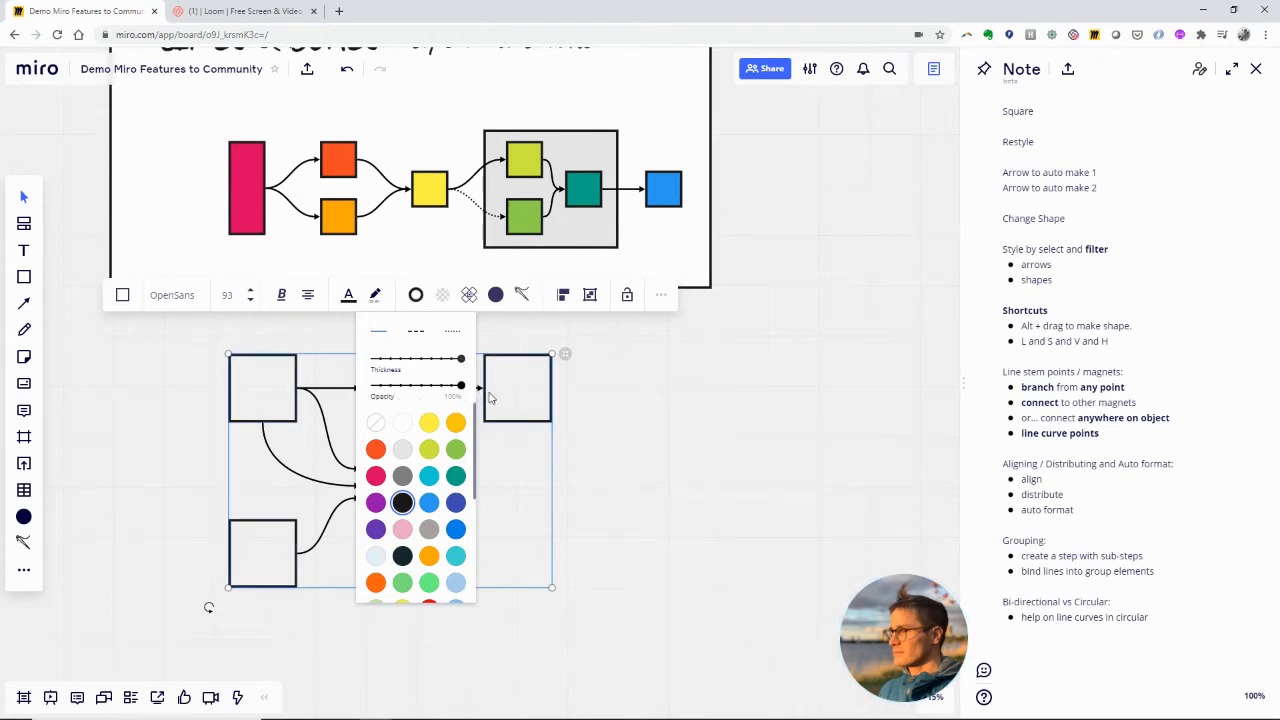
left_click(429, 422)
left_click(402, 503)
left_click(680, 446)
Select the whole diagram, filter it to connection lines, and give them maximum thickness and a dotted style.
left_click_drag(583, 329, 165, 631)
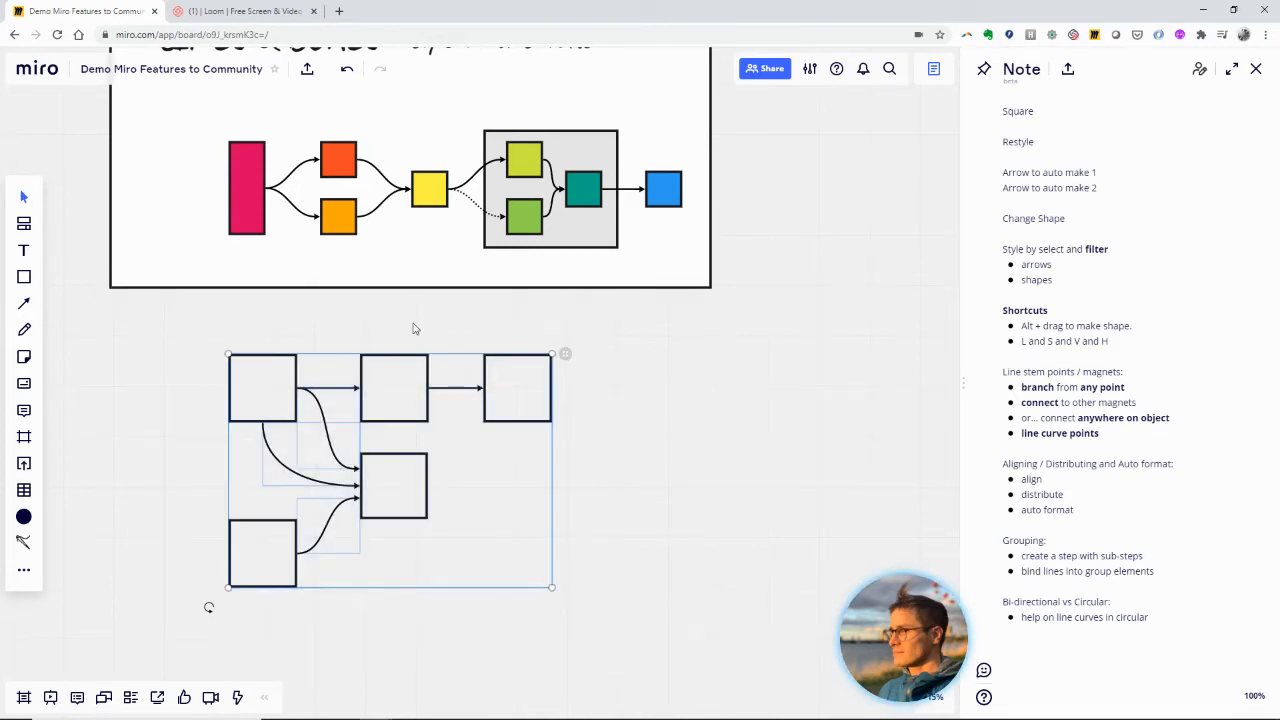
left_click(390, 301)
left_click(397, 370)
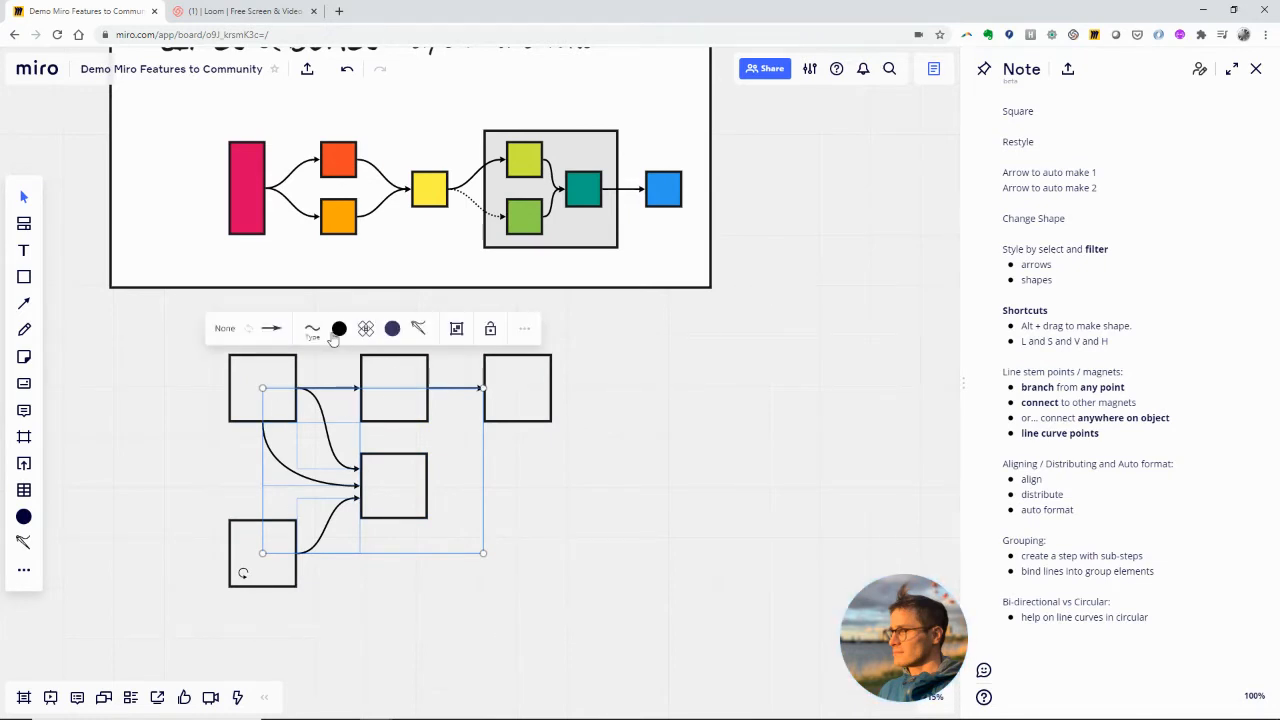
left_click(312, 330)
left_click_drag(318, 380, 370, 376)
left_click(350, 437)
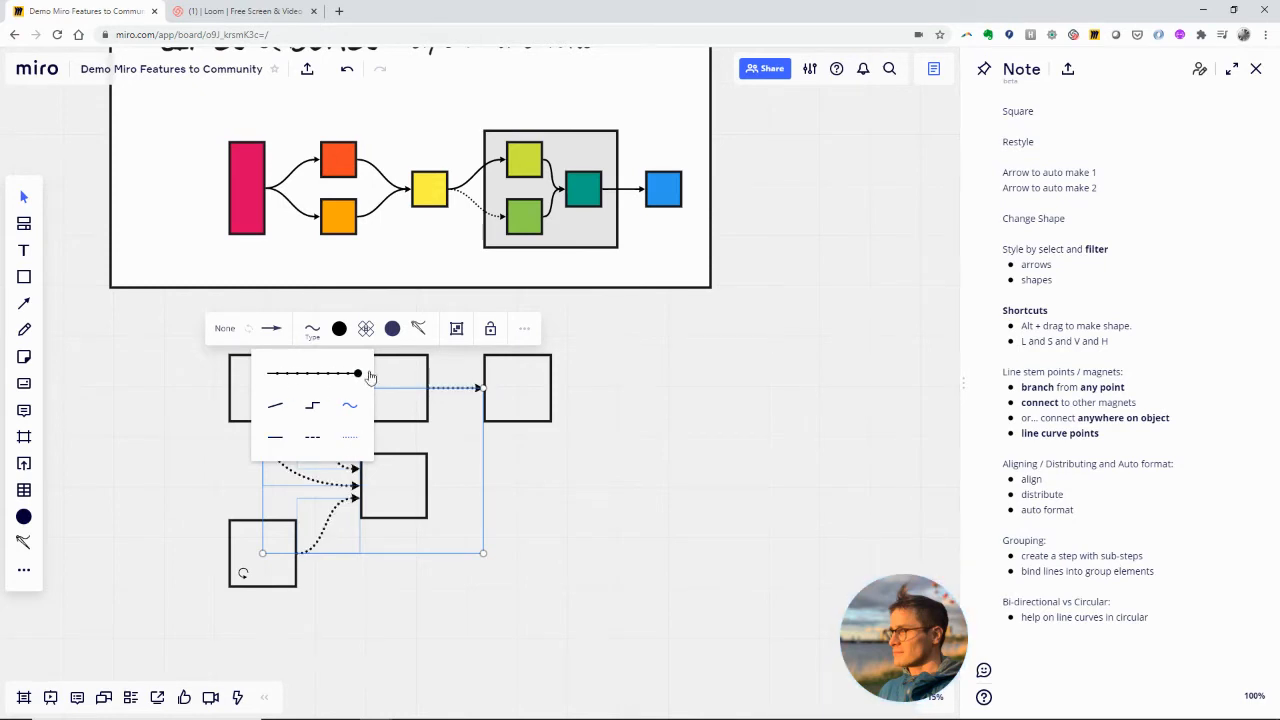
Recolour the selected connection lines orange-red, then set them back to black.
left_click(341, 330)
left_click(378, 368)
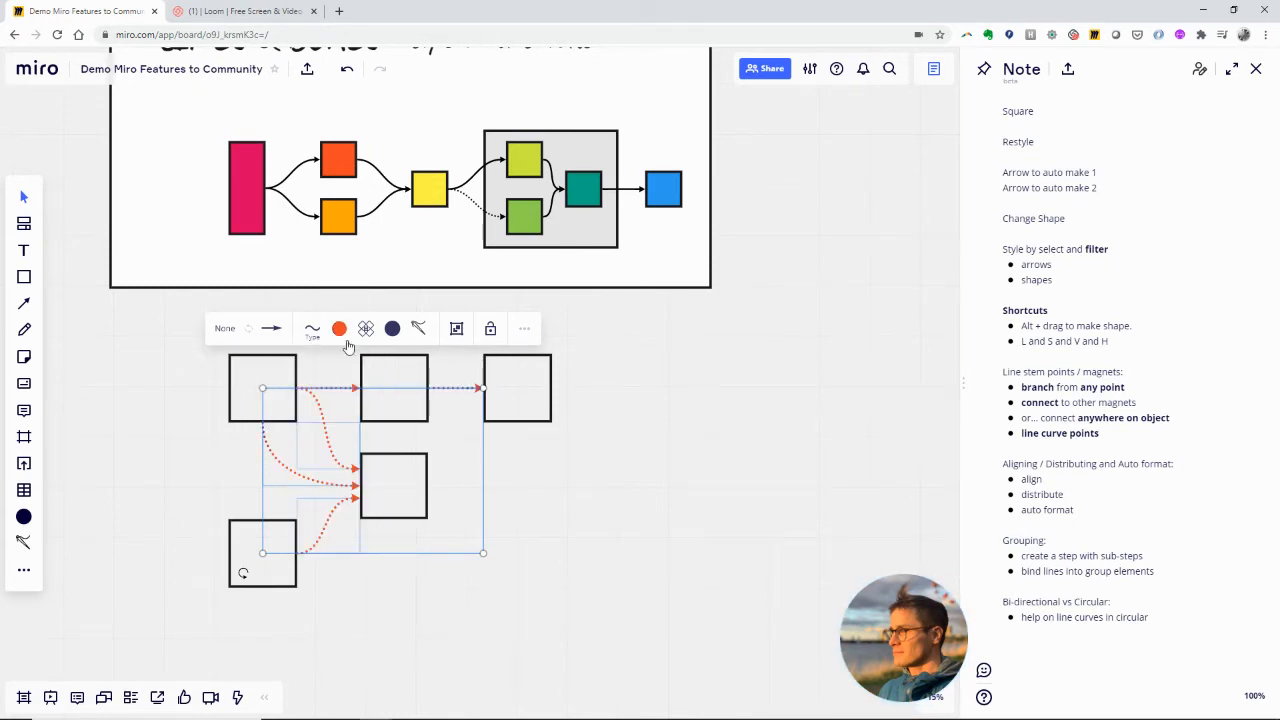
left_click(339, 329)
left_click(299, 447)
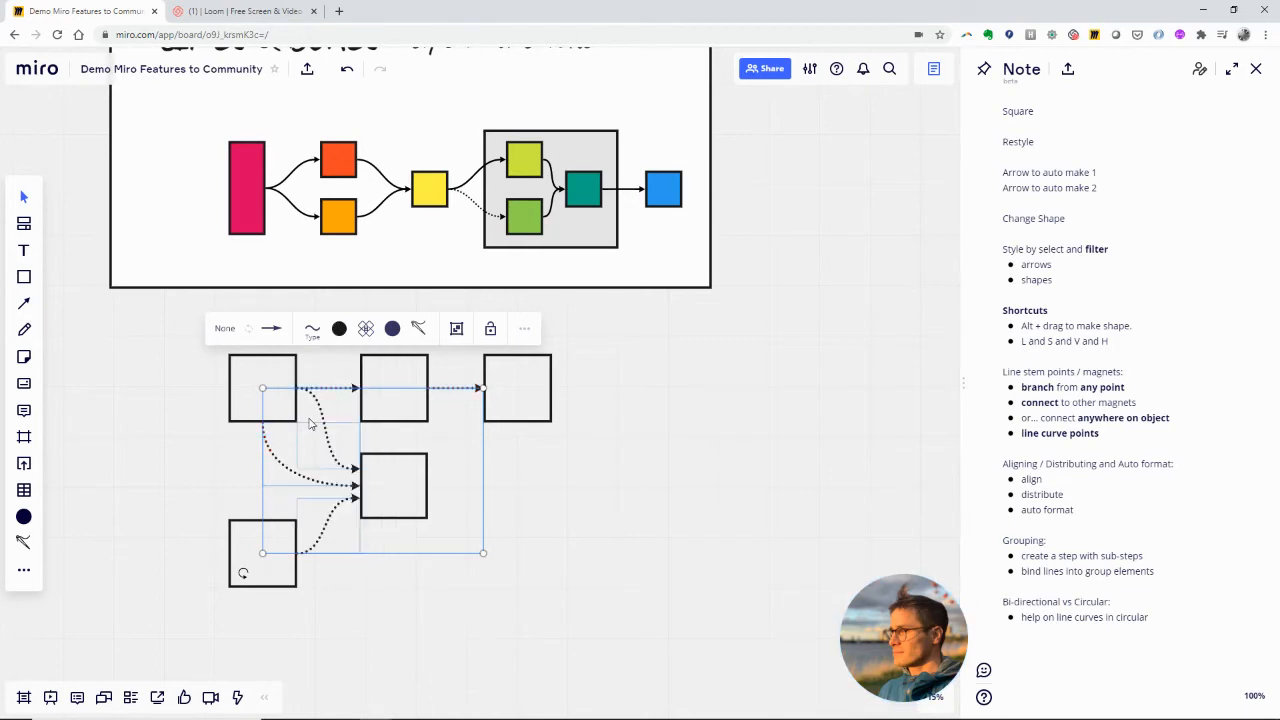
Set the selected connection lines' style to solid and deselect them.
left_click(305, 336)
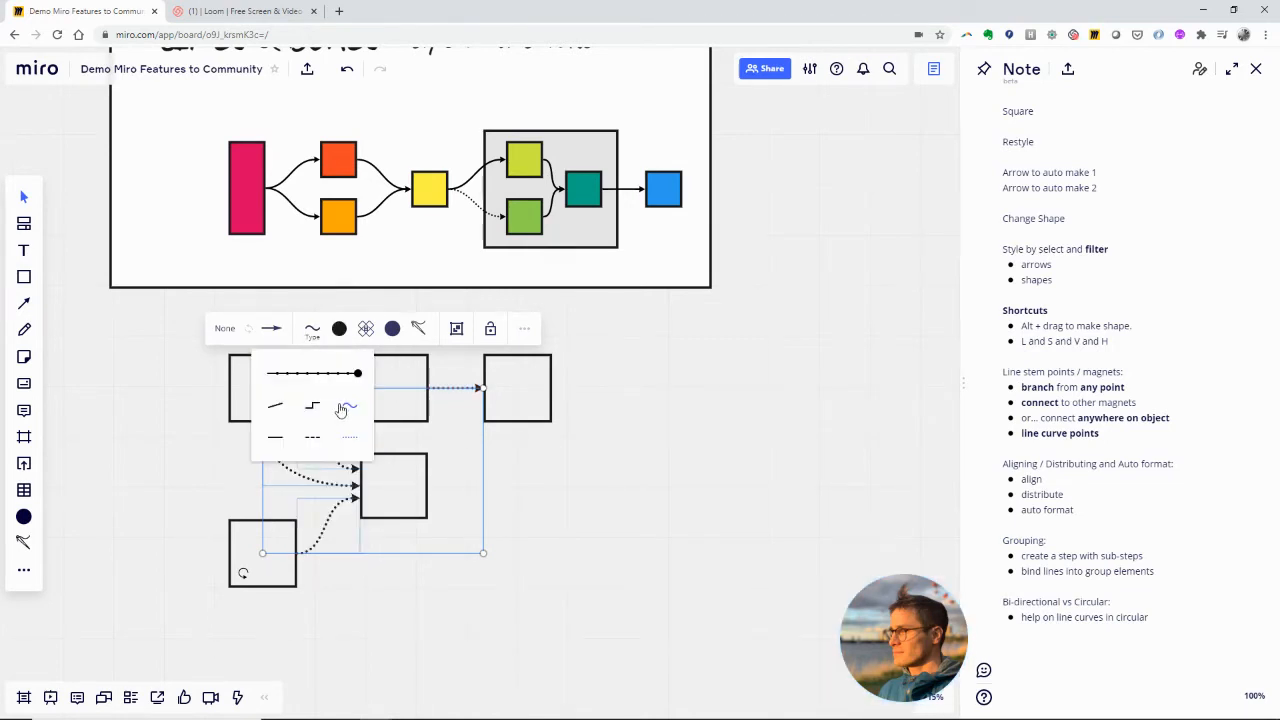
left_click(283, 439)
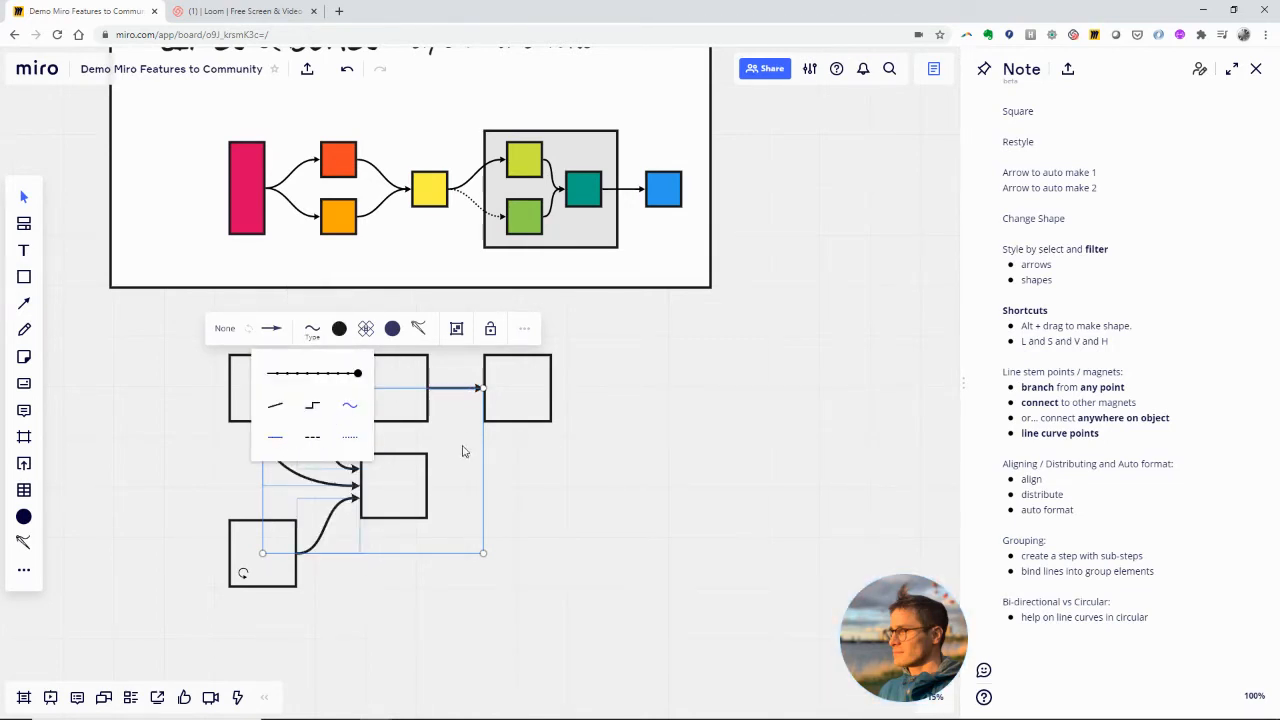
left_click(518, 465)
left_click(525, 470)
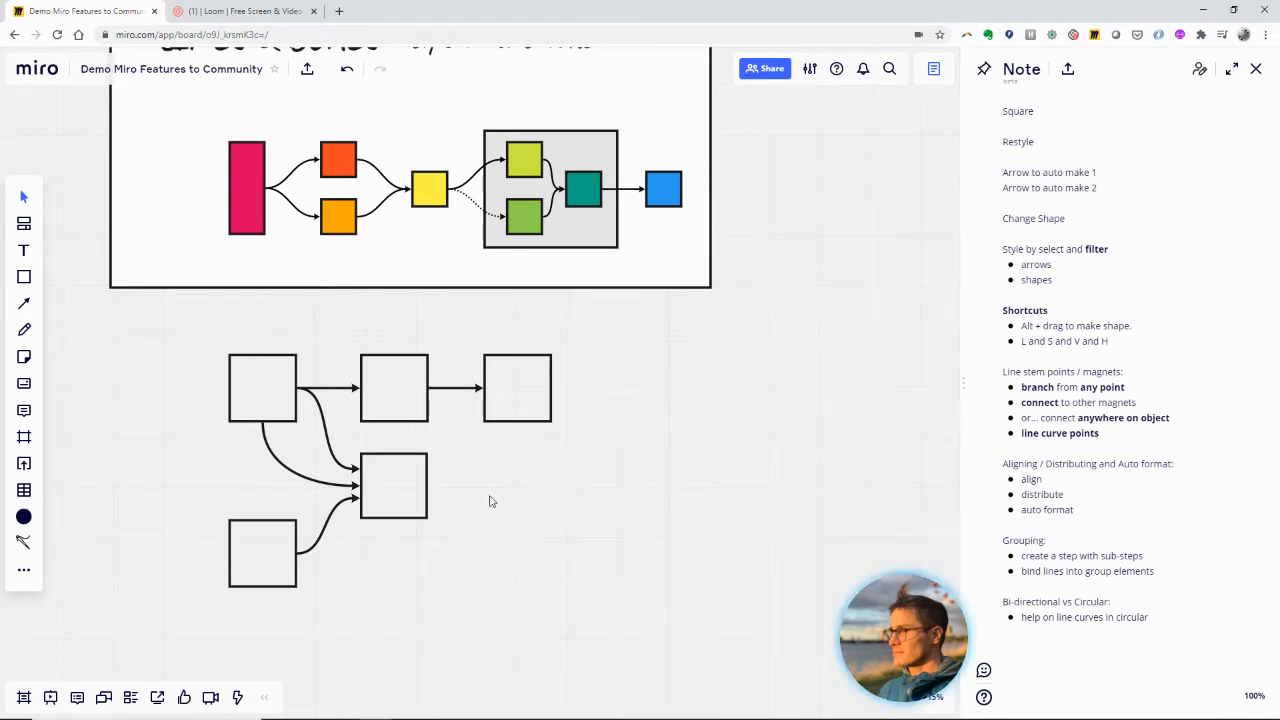
scroll(491, 486, "left", 2)
scroll(461, 478, "right", 2)
scroll(440, 477, "down", 3)
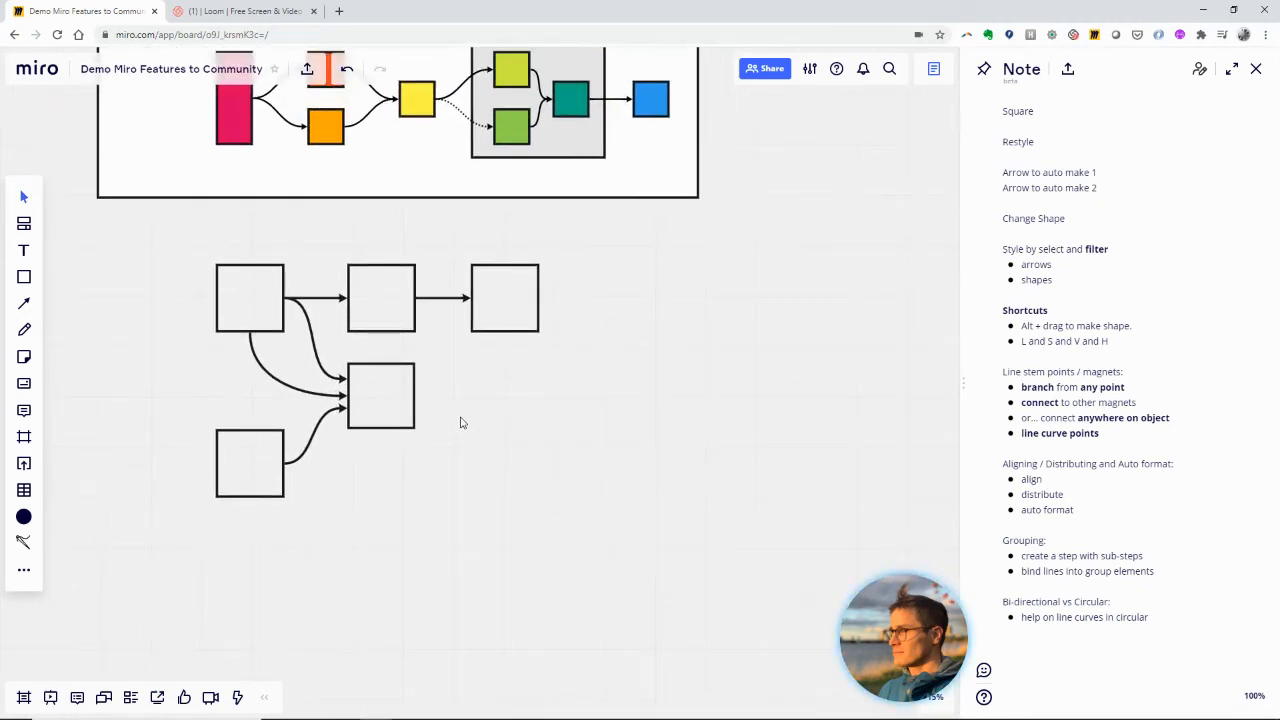
Switch between the Select and Hand tools and pan around the flow diagram and the LINES & BOXES frame.
left_click(379, 403)
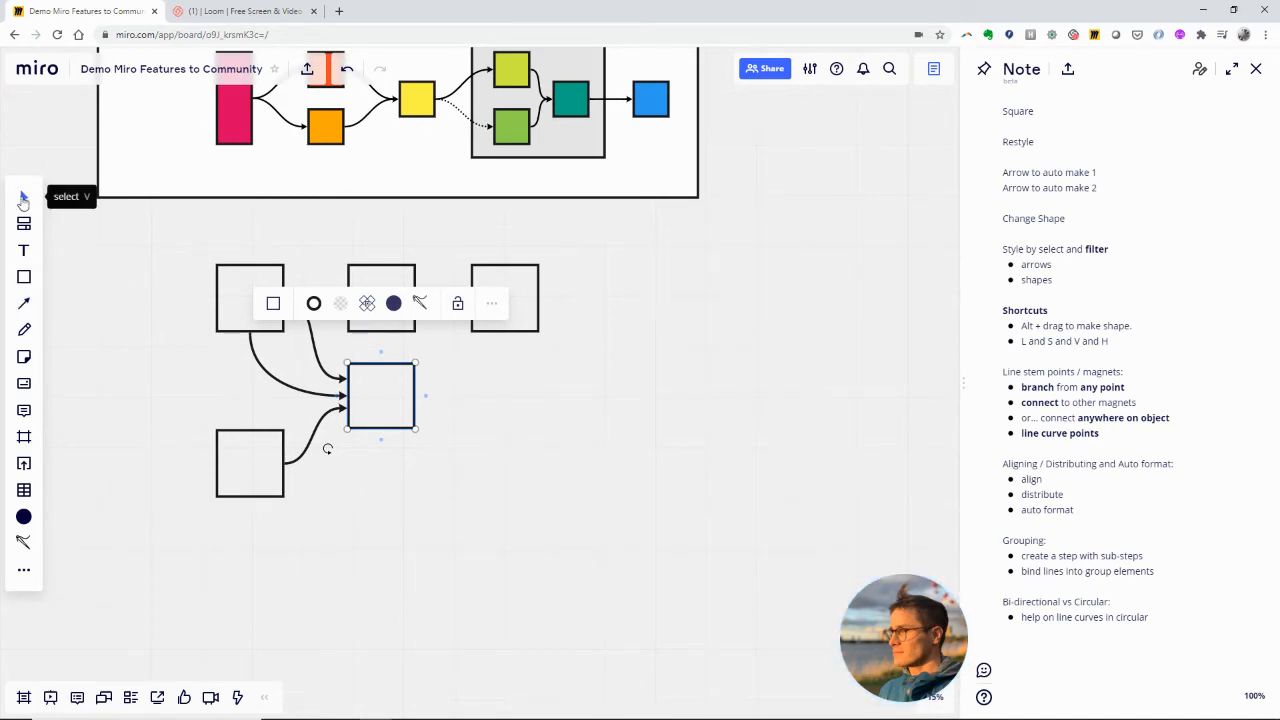
left_click(231, 364)
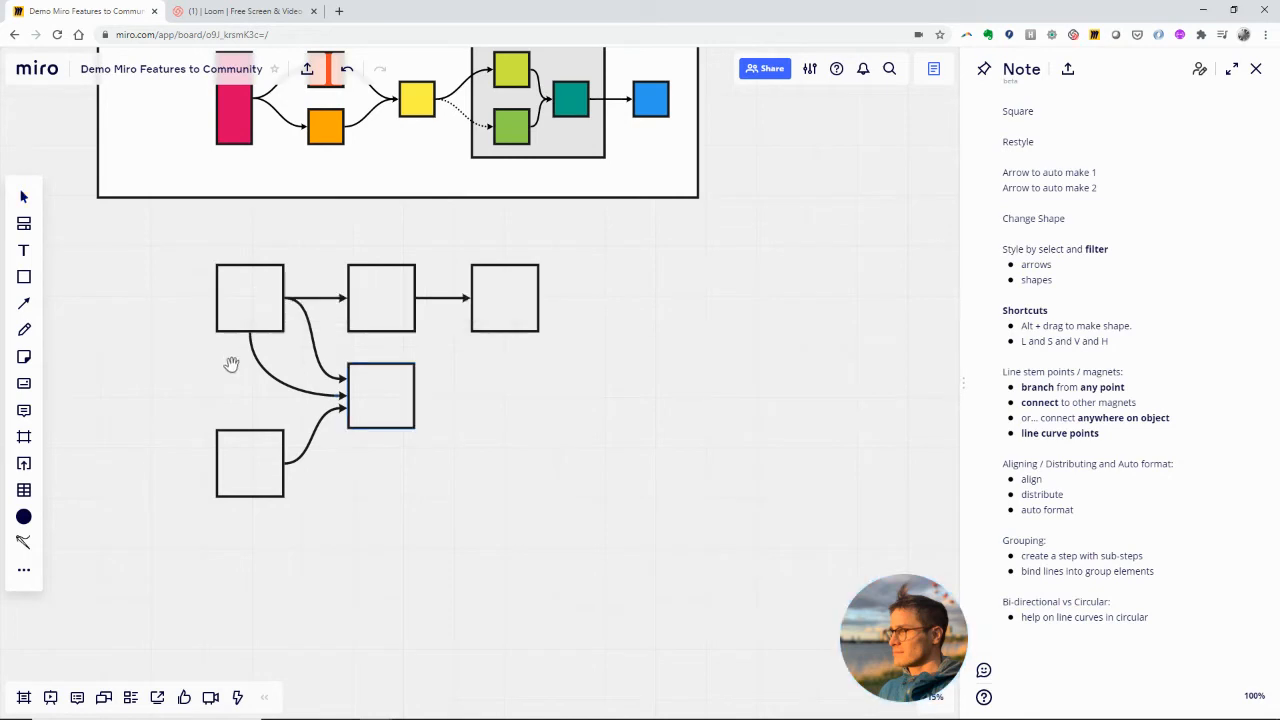
left_click_drag(529, 423, 475, 431)
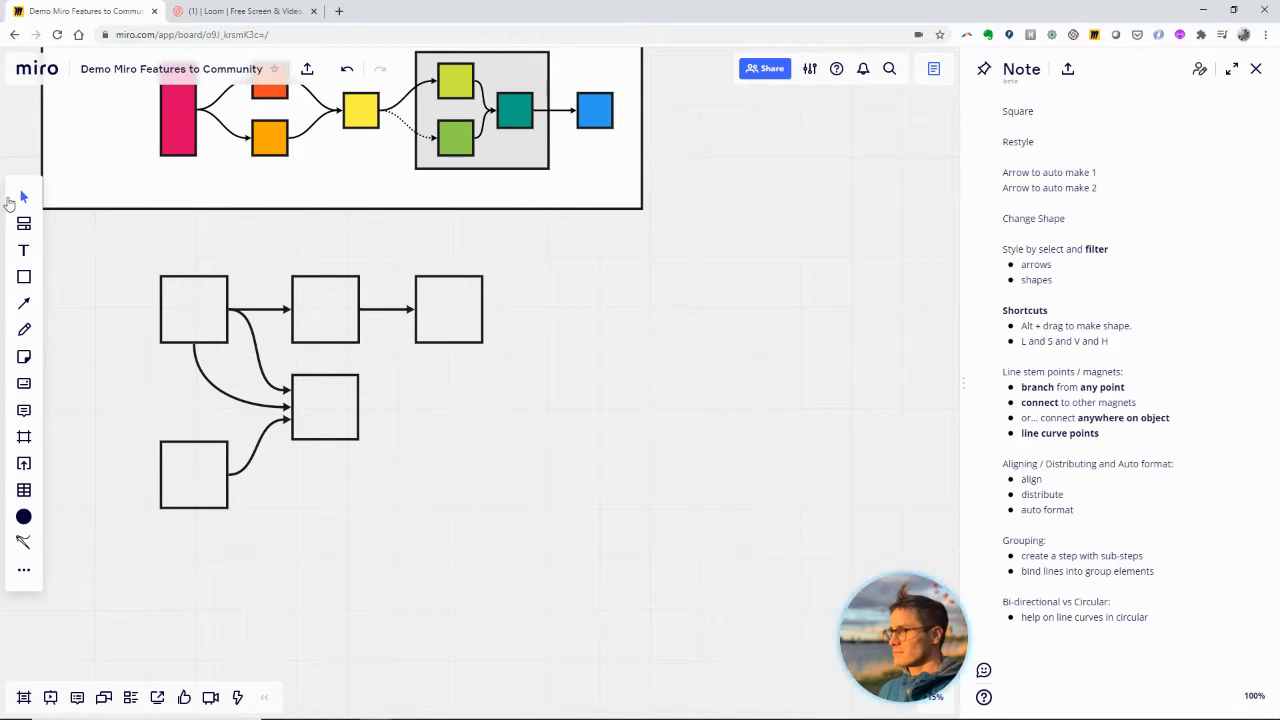
key("h")
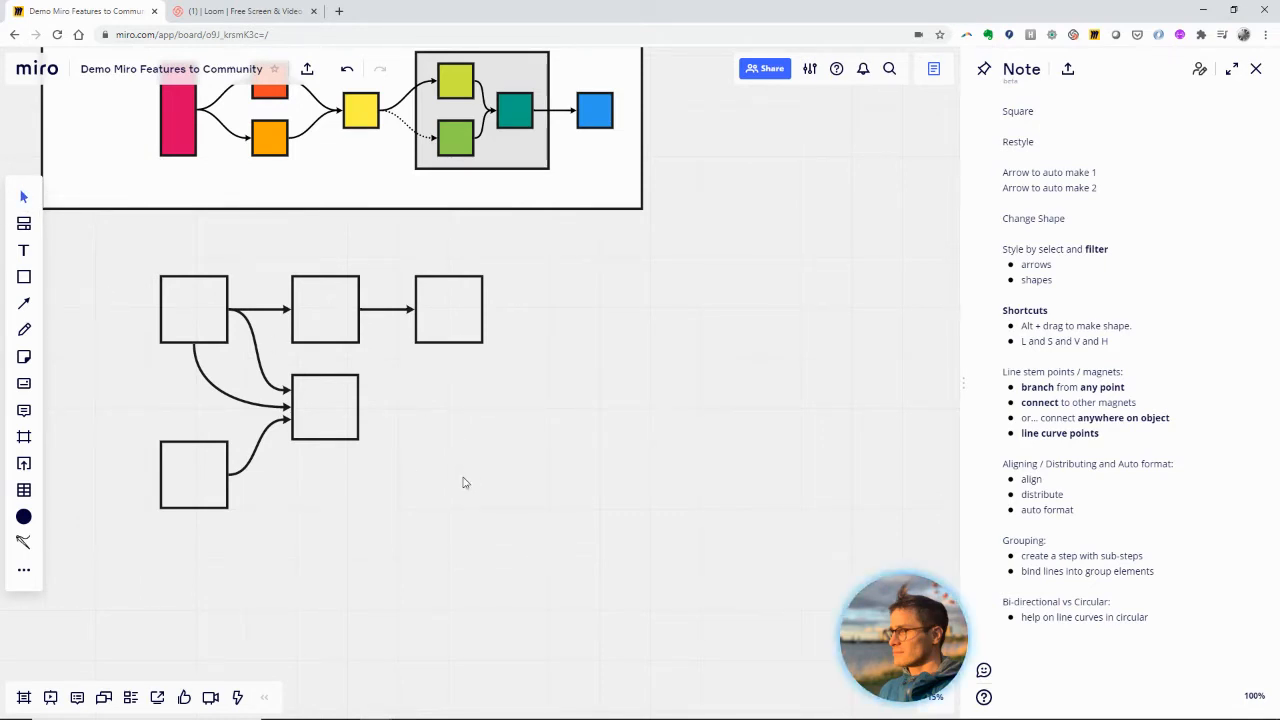
left_click_drag(468, 434, 617, 549)
key("v")
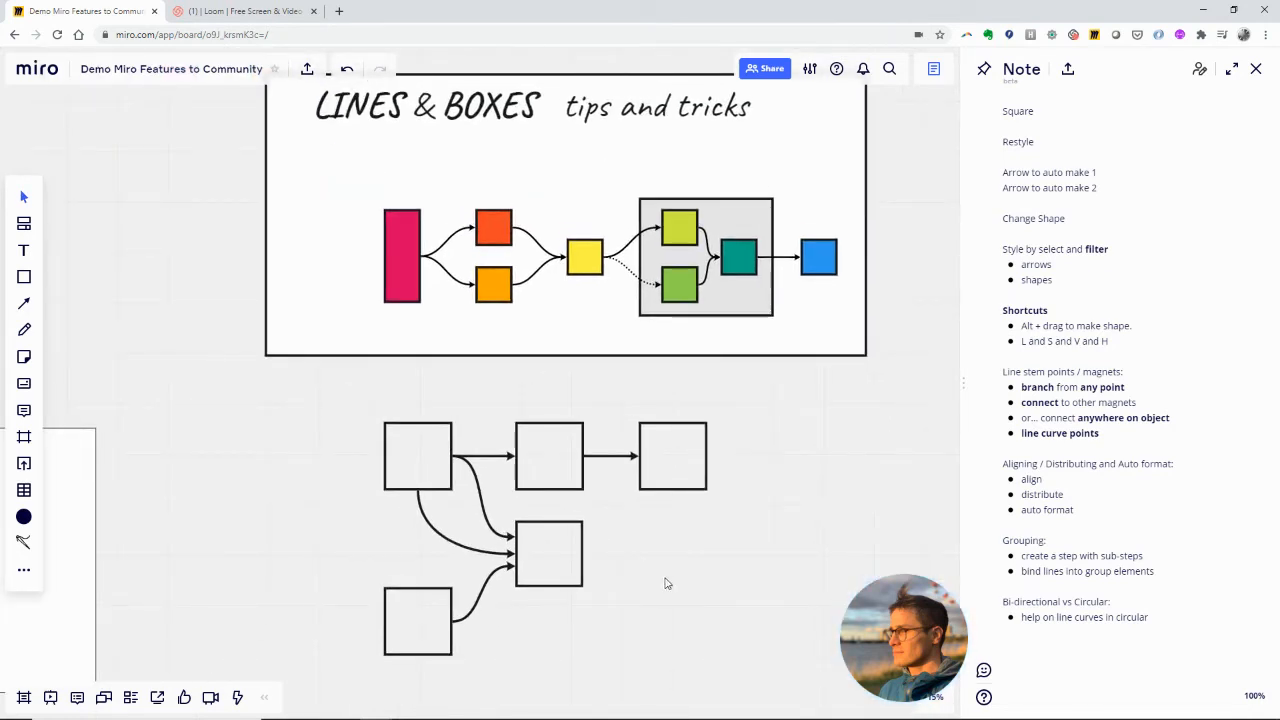
left_click_drag(648, 564, 476, 387)
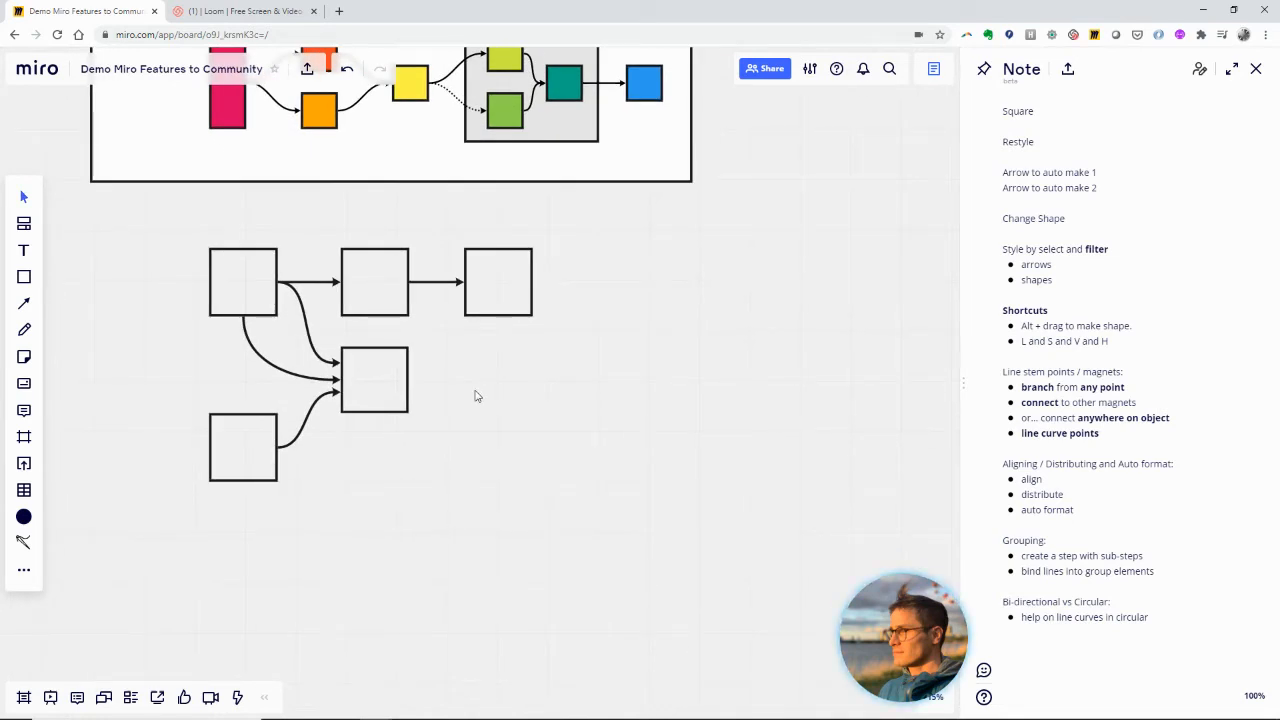
left_click_drag(483, 397, 471, 358)
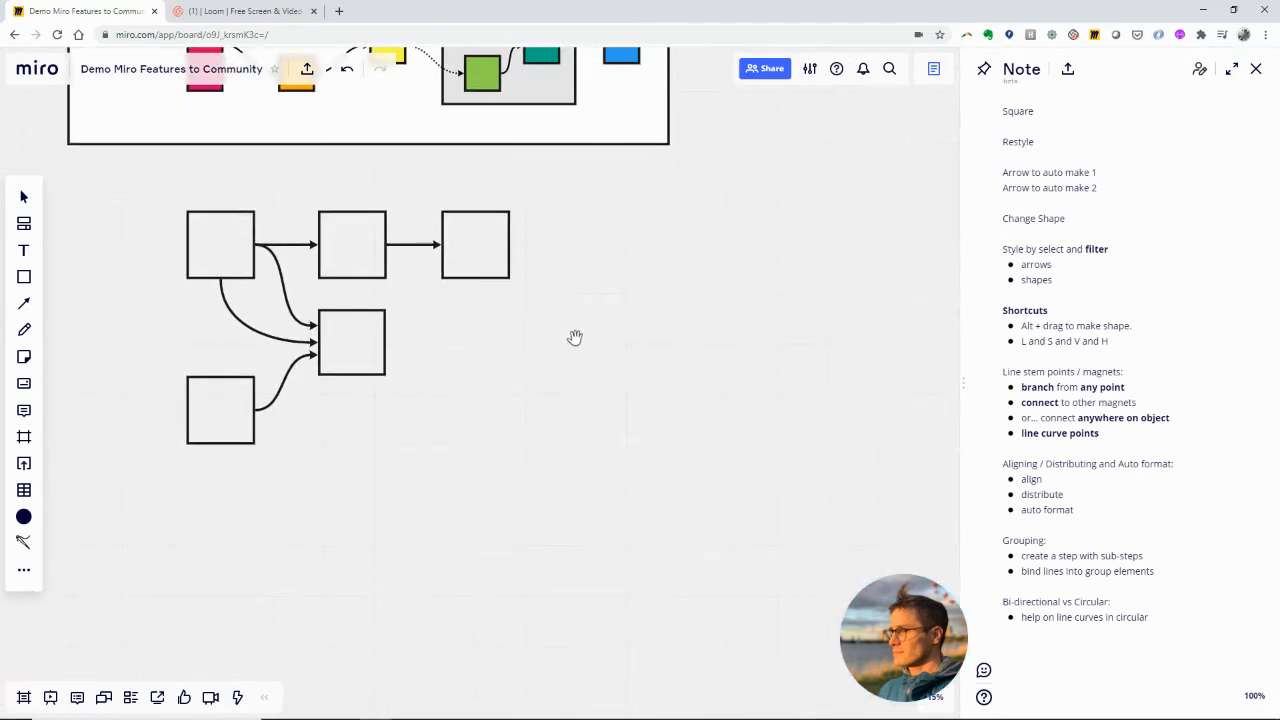
left_click_drag(546, 343, 609, 494)
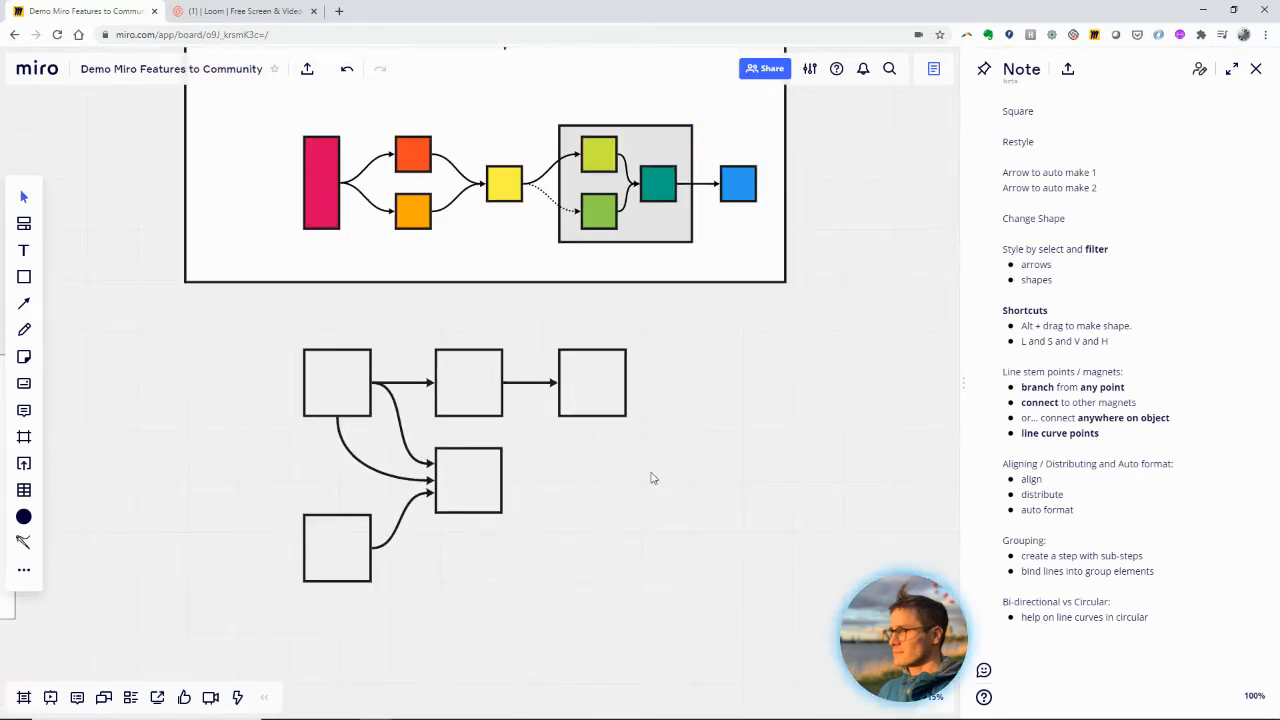
left_click_drag(780, 346, 311, 537)
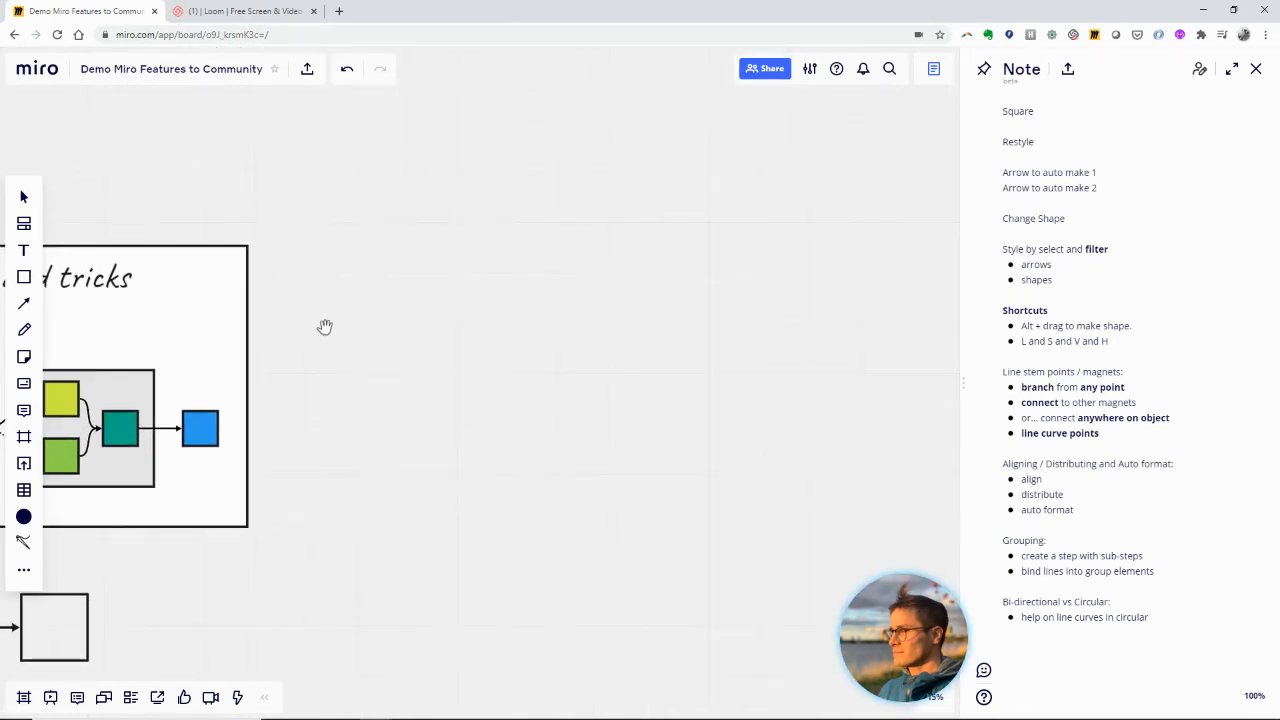
left_click_drag(323, 329, 645, 41)
left_click_drag(529, 377, 601, 483)
Shift the third top-row box slightly away from the second, and draw a new unconnected box aligned beneath it.
mouse_move(546, 440)
left_mouse_down()
mouse_move(580, 440)
mouse_move(549, 443)
mouse_move(563, 440)
left_mouse_up()
left_click_drag(516, 517, 617, 550)
key("s")
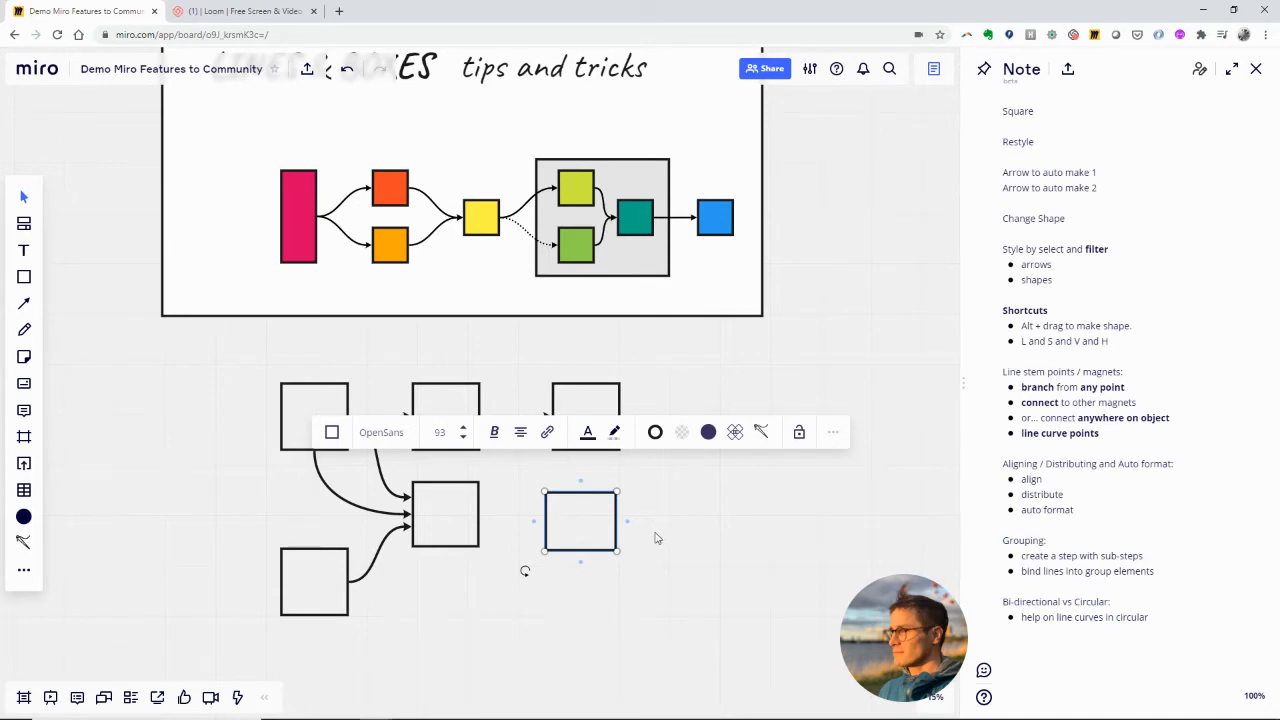
left_click(656, 538)
left_click(604, 530)
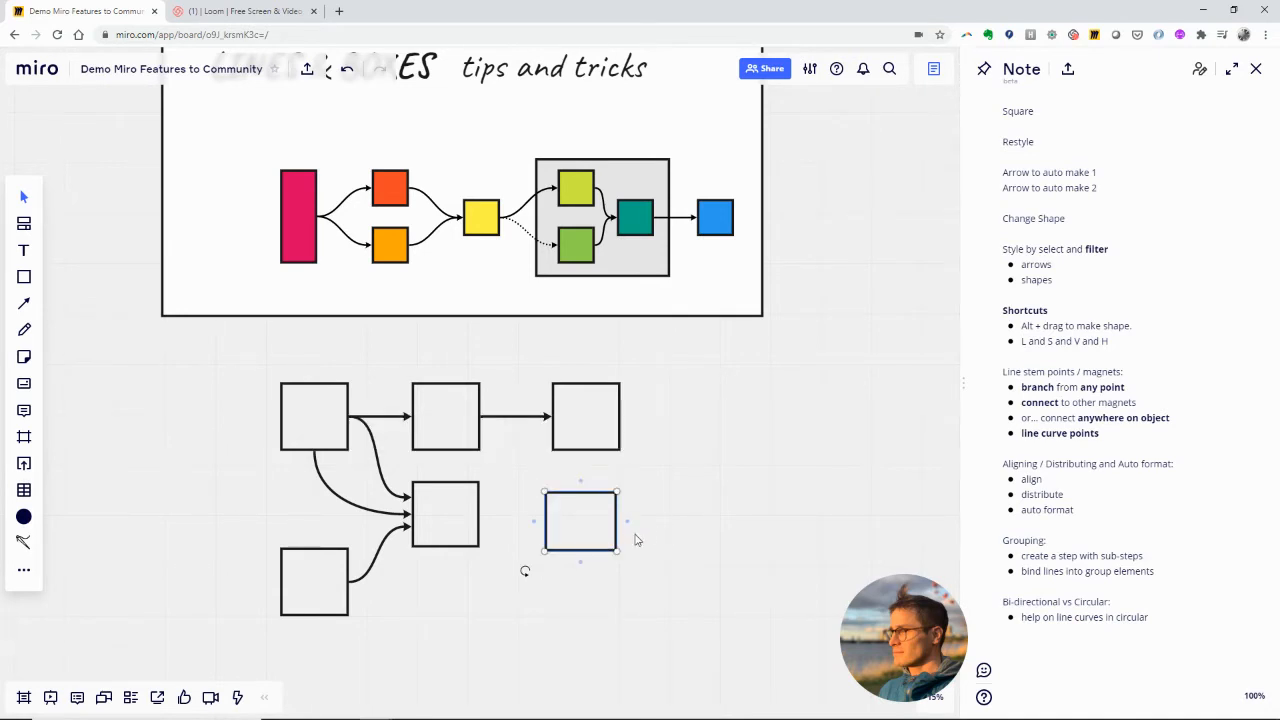
left_click_drag(590, 532, 594, 527)
Activate the connection line, select and shape tools in turn, and review the list of keyboard shortcuts.
key("l")
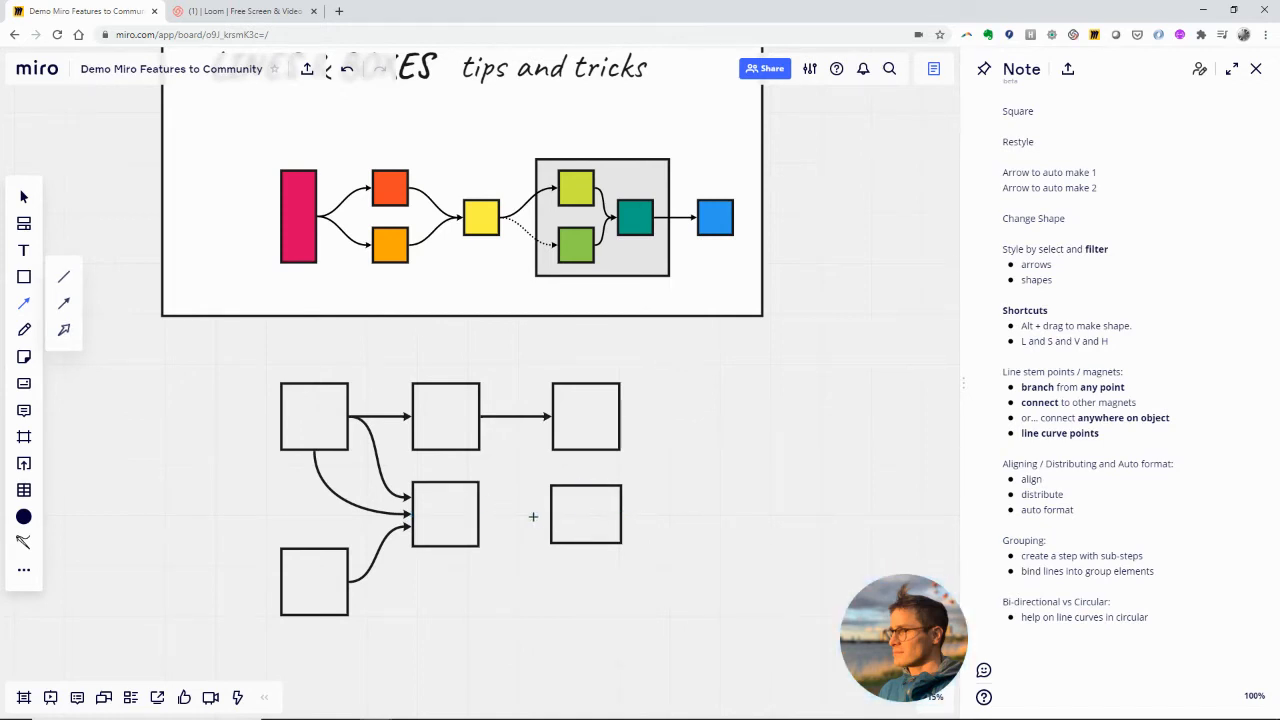
key("v")
key("s")
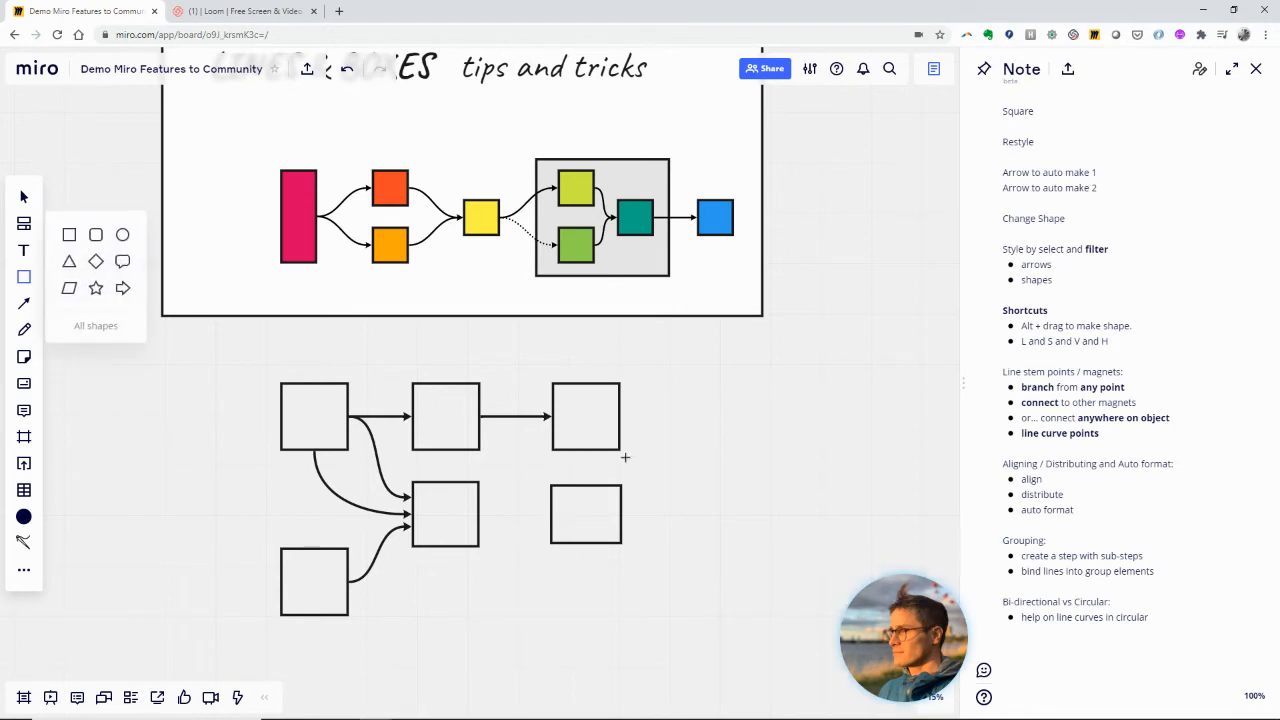
left_click(818, 74)
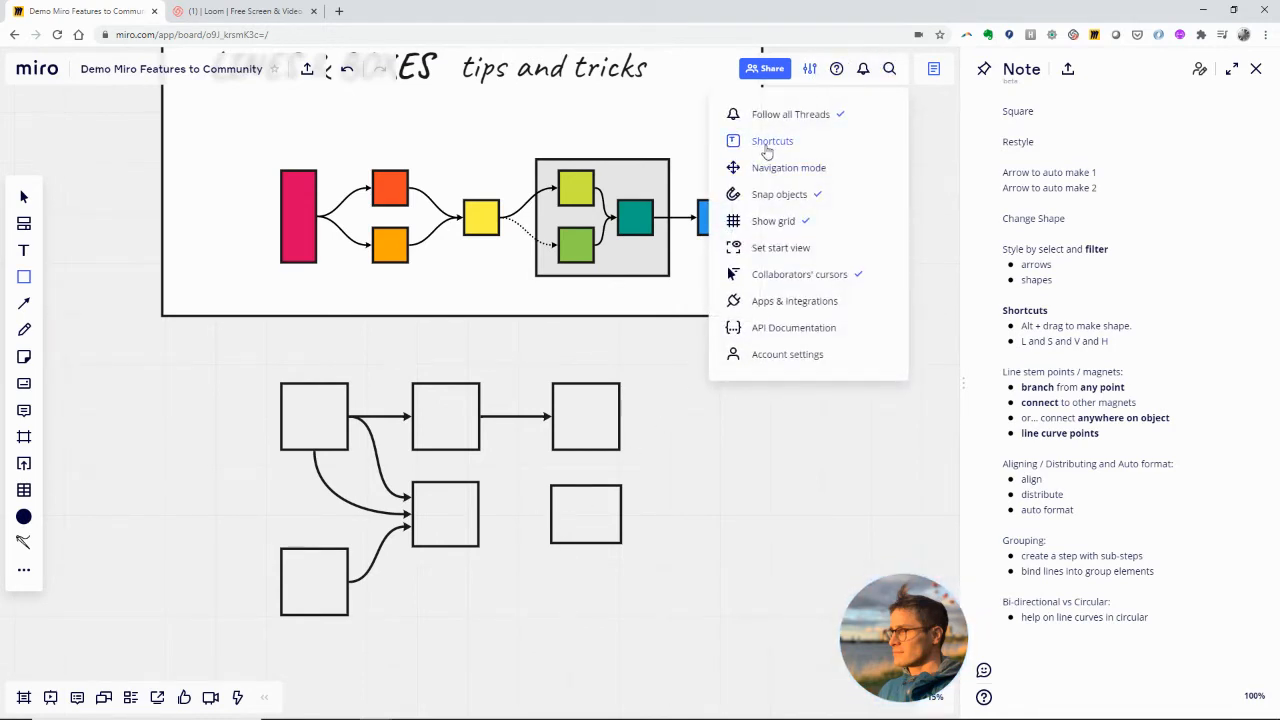
left_click(768, 145)
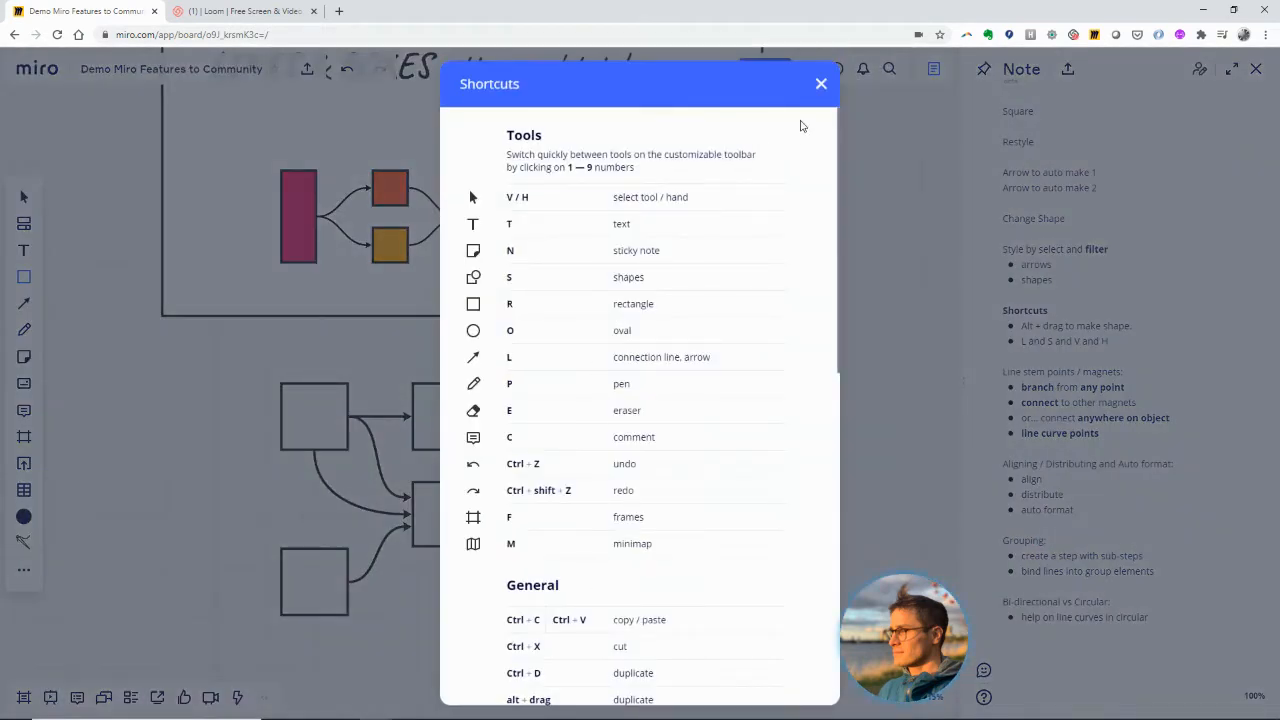
left_click(821, 84)
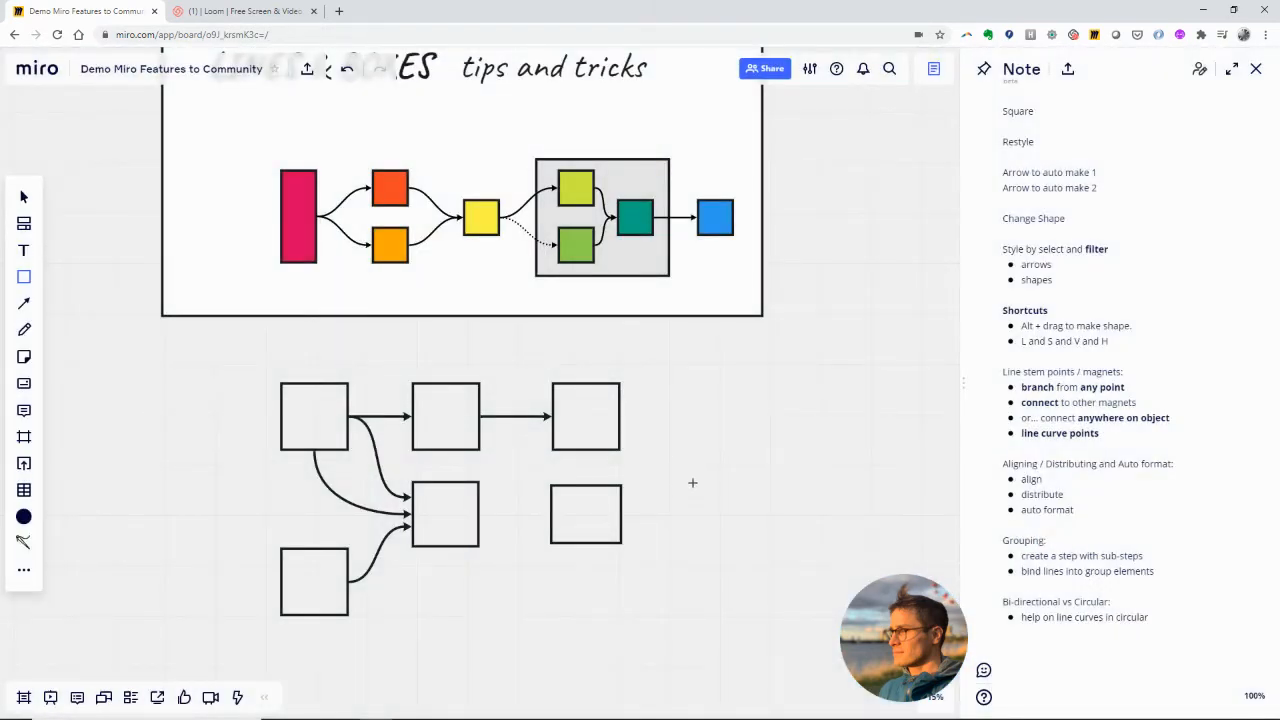
Delete the unconnected box beneath the third top-row box.
key("h")
left_click_drag(698, 479, 703, 395)
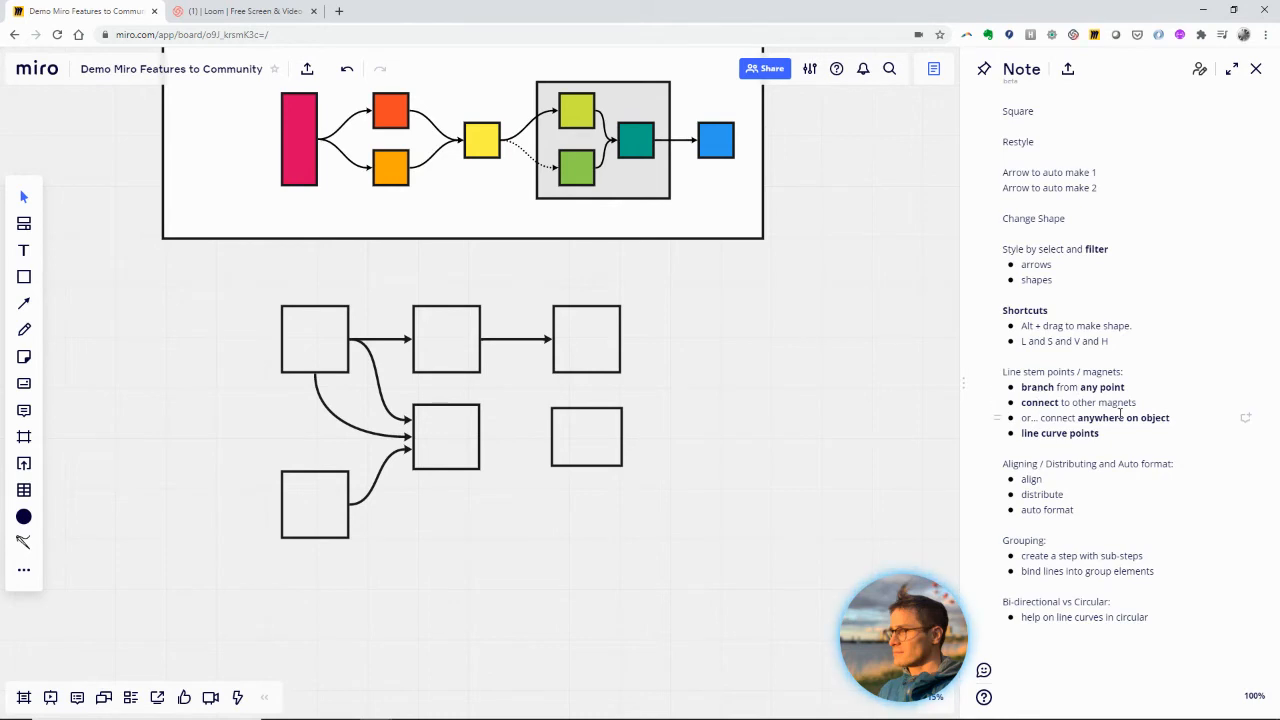
left_click(609, 444)
key("Delete")
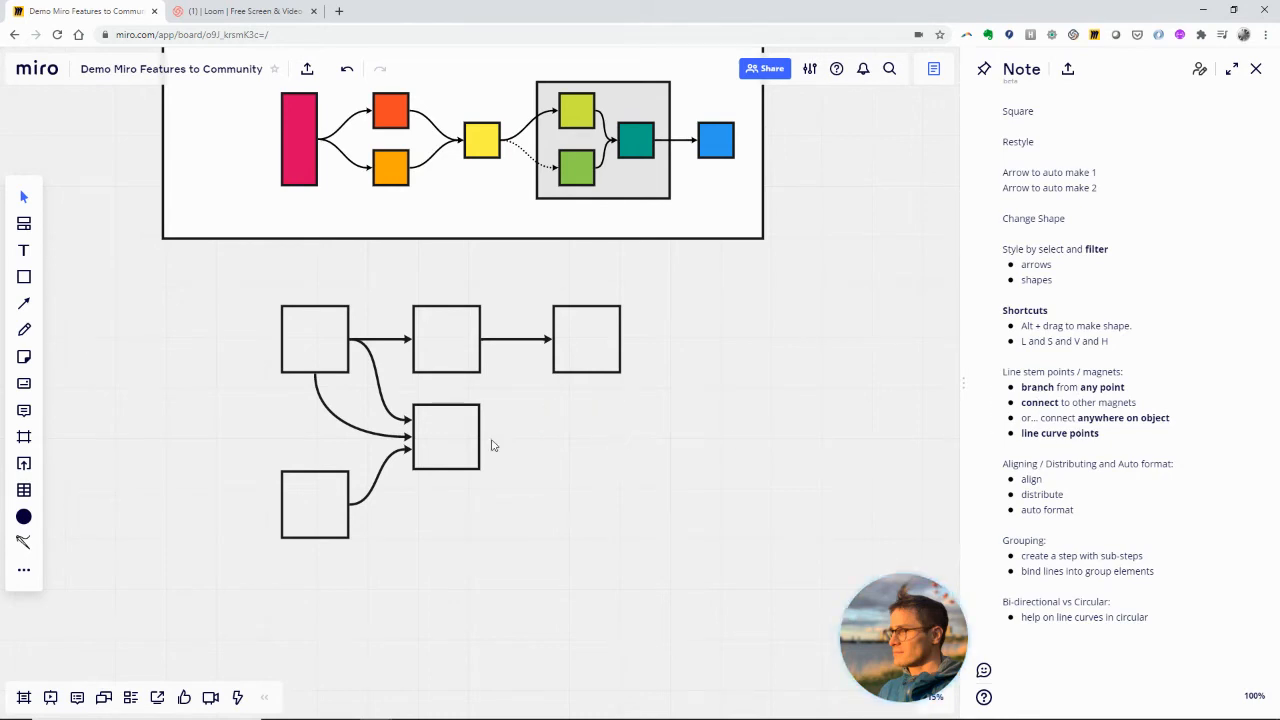
Reposition the two lower boxes of the diagram and add a curve point to the arrow joining them.
left_click(380, 437)
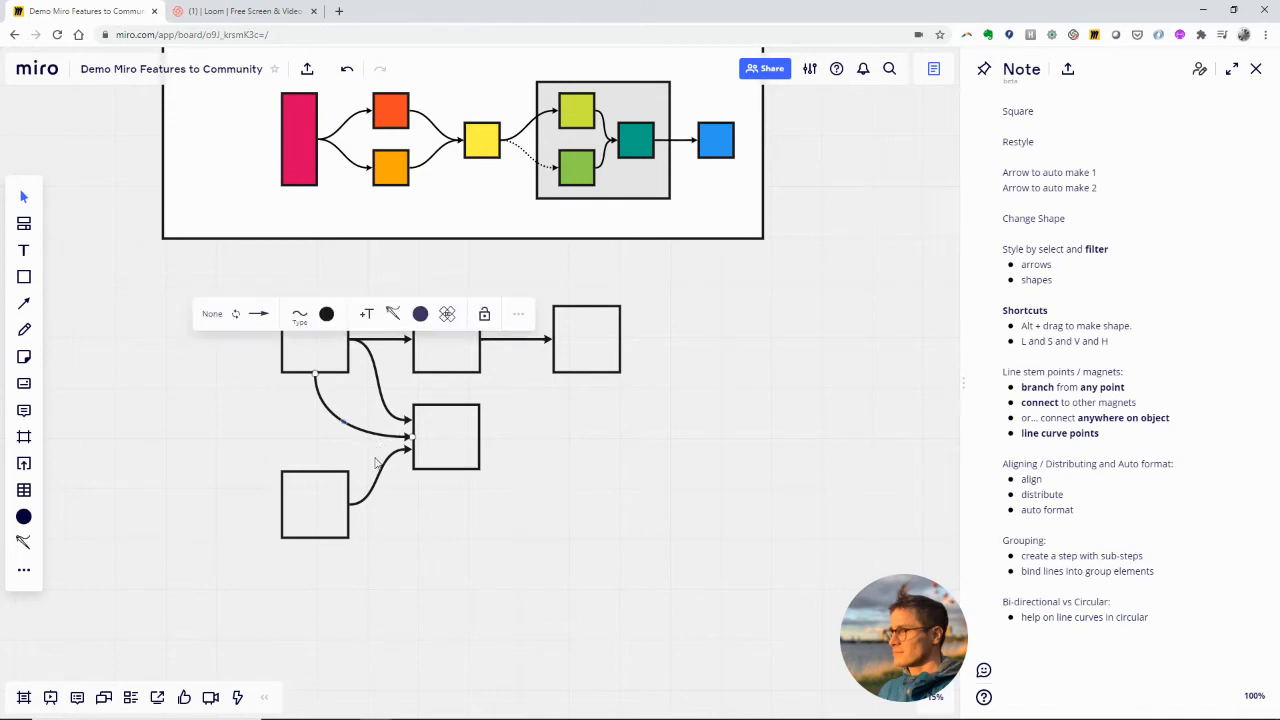
left_click(522, 442)
left_click(350, 513)
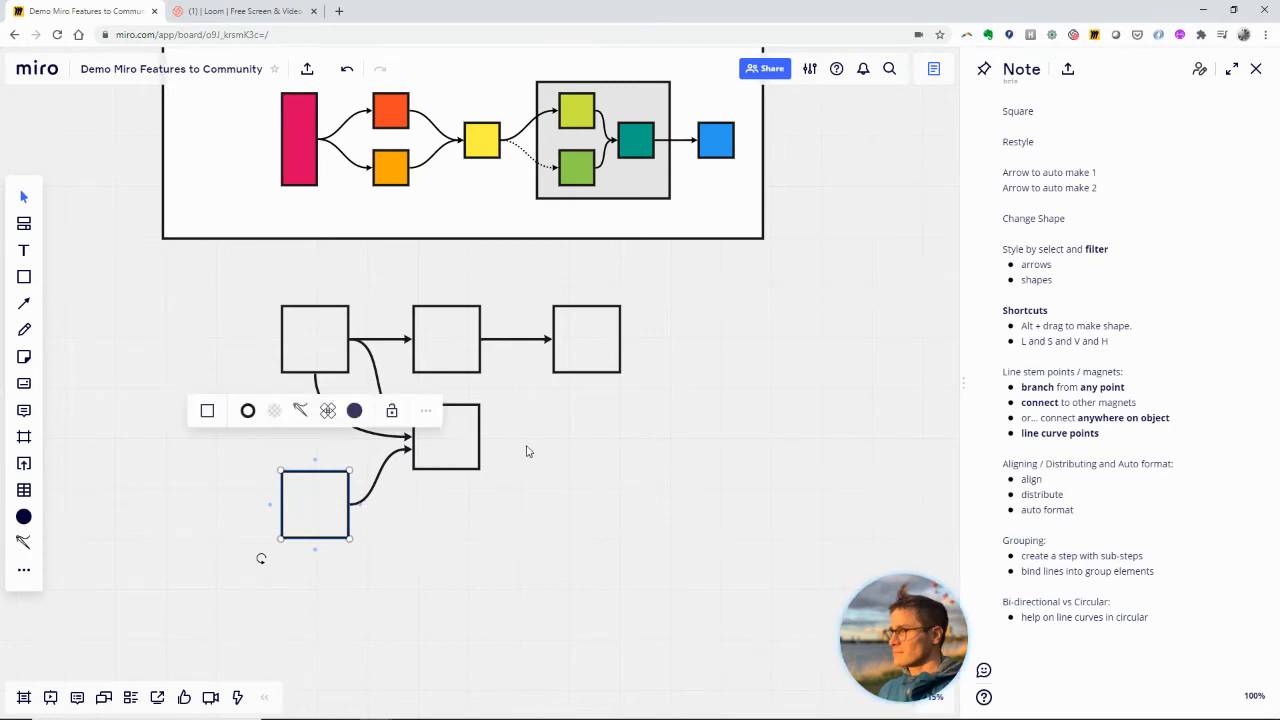
mouse_move(460, 452)
left_mouse_down()
mouse_move(413, 451)
mouse_move(446, 458)
left_mouse_up()
mouse_move(347, 497)
left_mouse_down()
mouse_move(340, 413)
mouse_move(322, 462)
mouse_move(369, 486)
mouse_move(366, 500)
left_mouse_up()
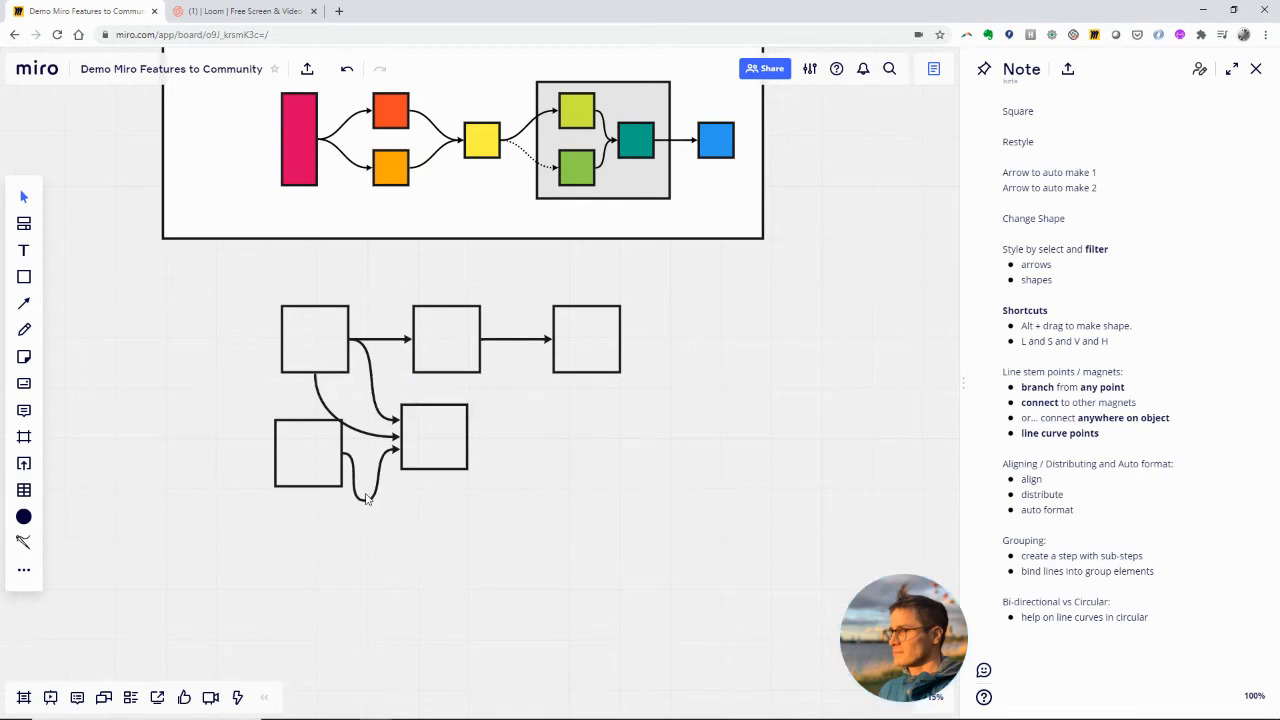
left_click(306, 482)
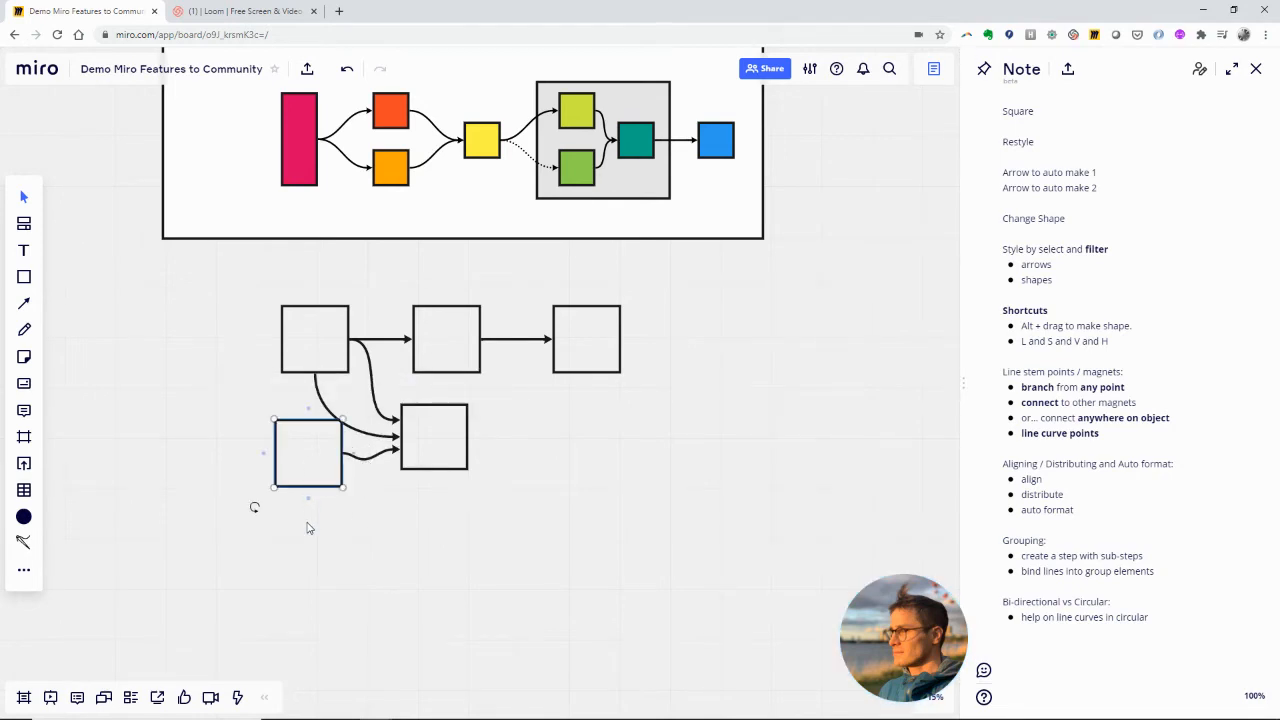
left_click_drag(307, 468, 308, 528)
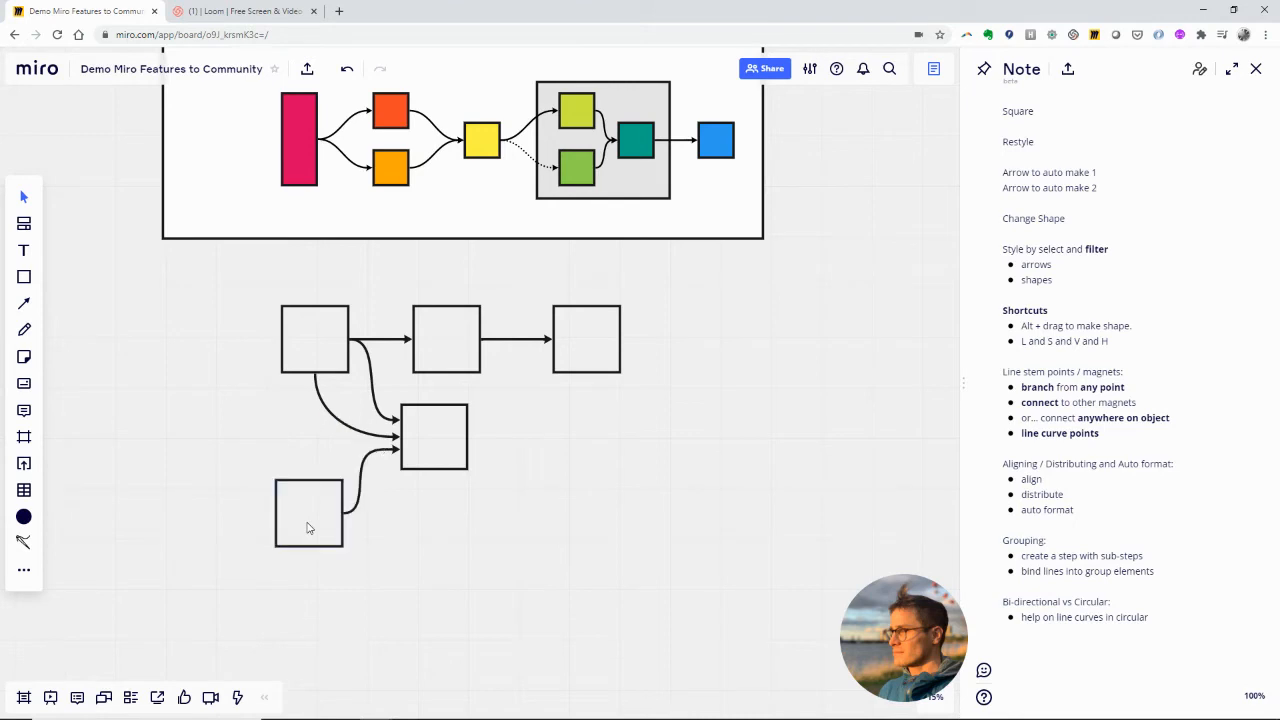
Adjust the curve point of the arrow between the two lower boxes to give it a smoother bend.
left_click(378, 455)
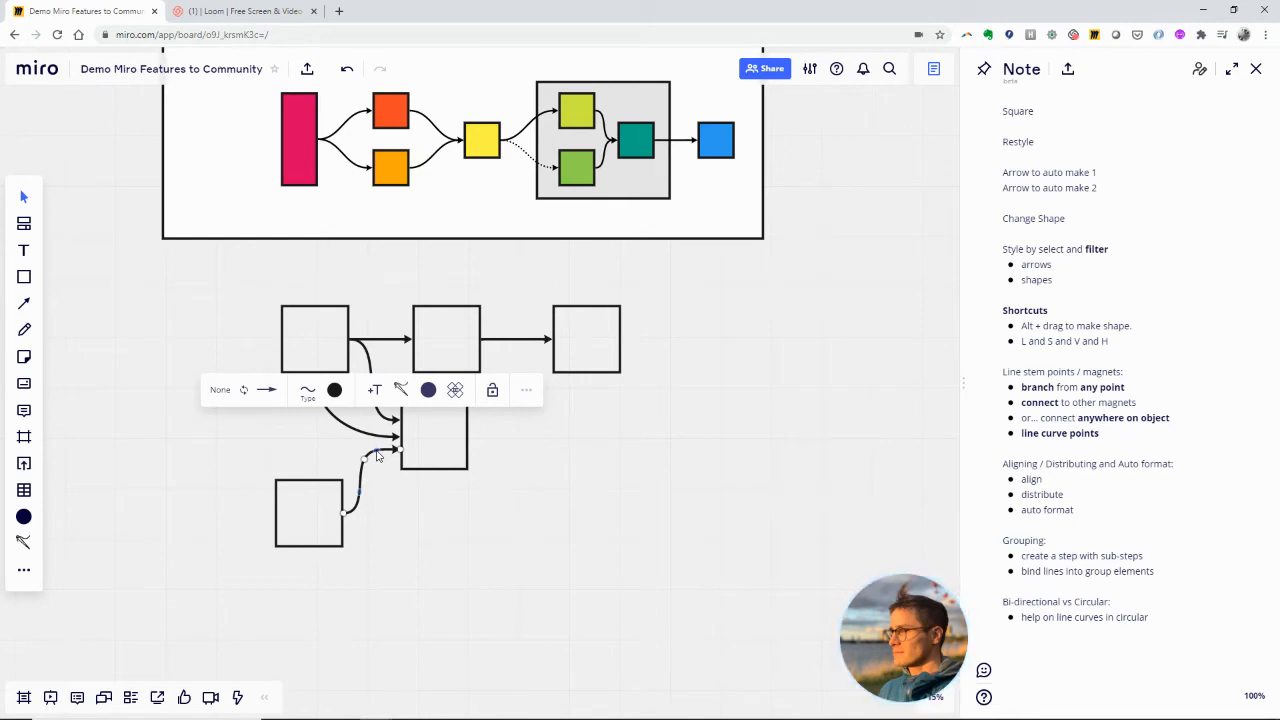
mouse_move(365, 468)
left_mouse_down()
mouse_move(376, 518)
mouse_move(374, 481)
left_mouse_up()
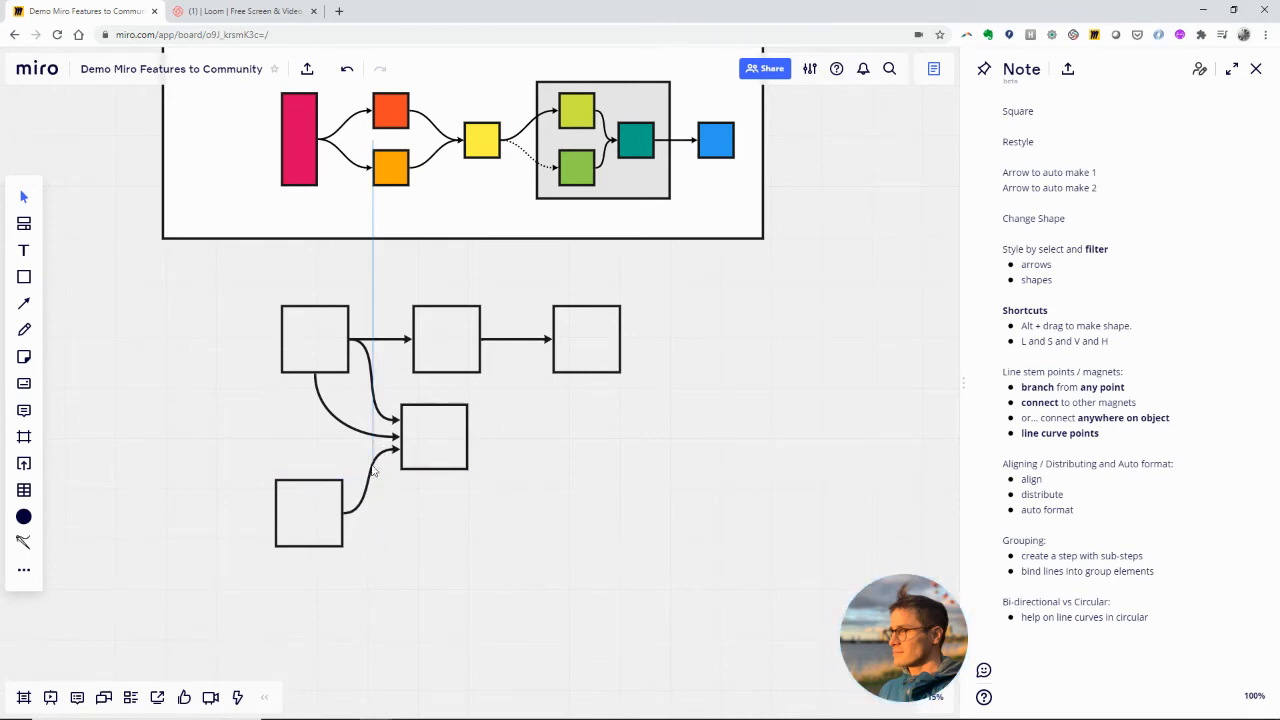
left_click(378, 477)
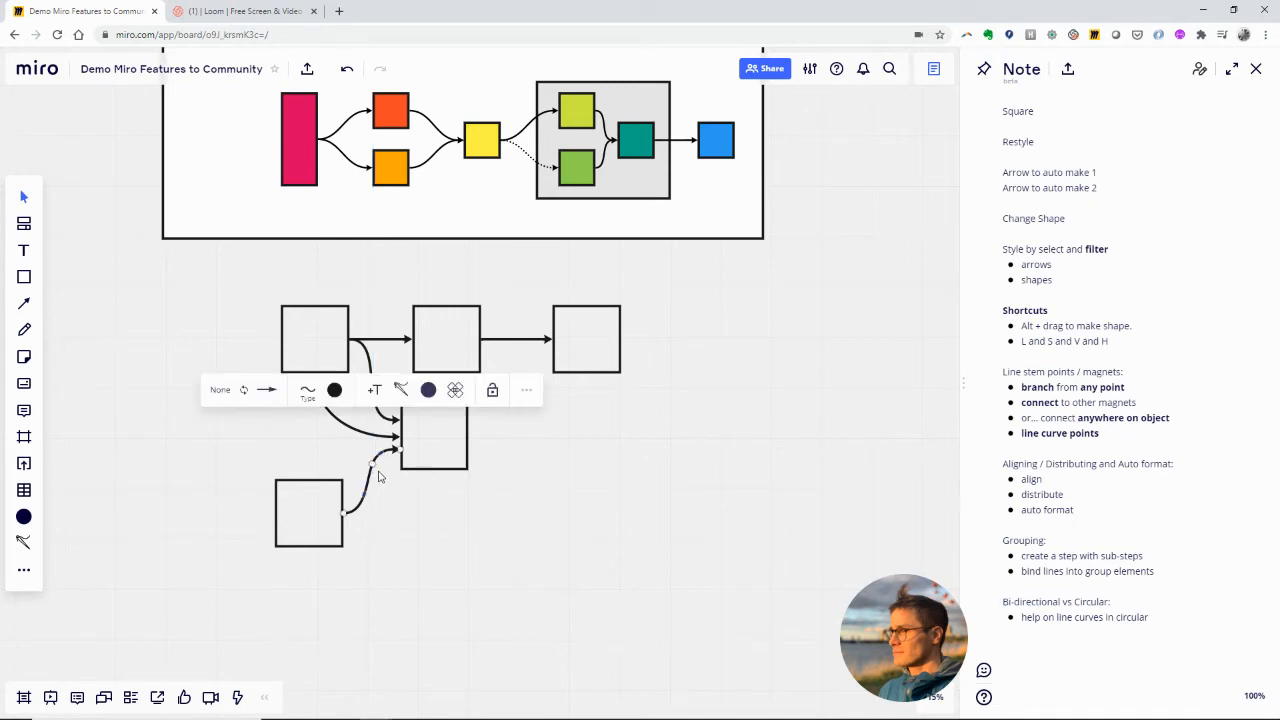
mouse_move(376, 470)
left_mouse_down()
mouse_move(375, 485)
mouse_move(376, 464)
left_mouse_up()
Add two extra curve points to the arrow between the lower boxes, pull it into a wide loop, and remove both points.
left_click_drag(364, 505, 364, 566)
left_click(380, 538)
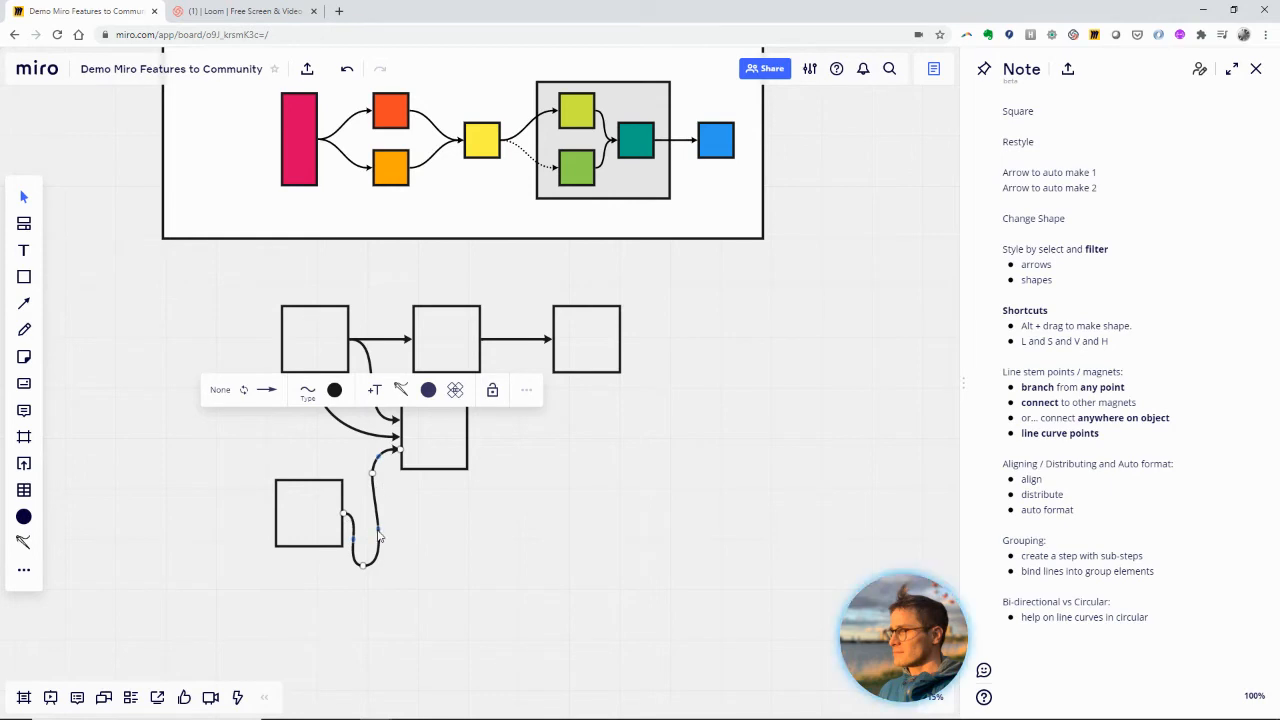
left_click_drag(380, 537, 448, 535)
left_click(443, 525)
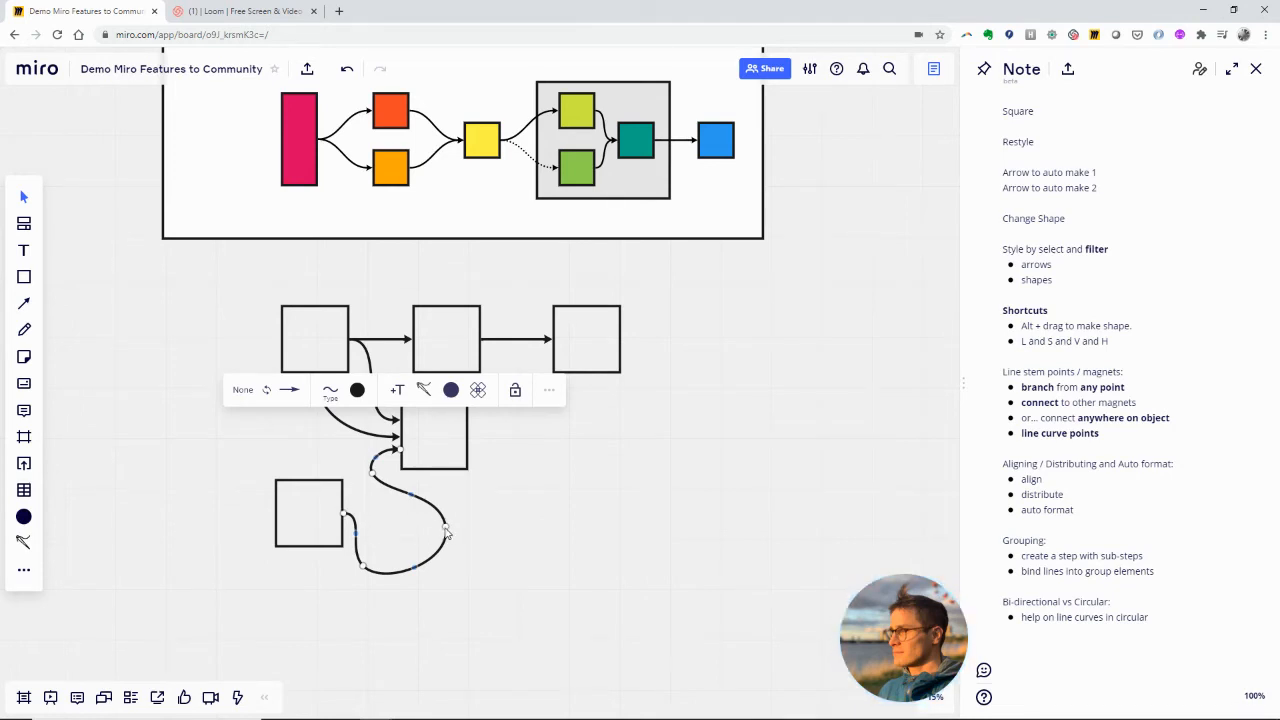
left_click_drag(448, 533, 363, 569)
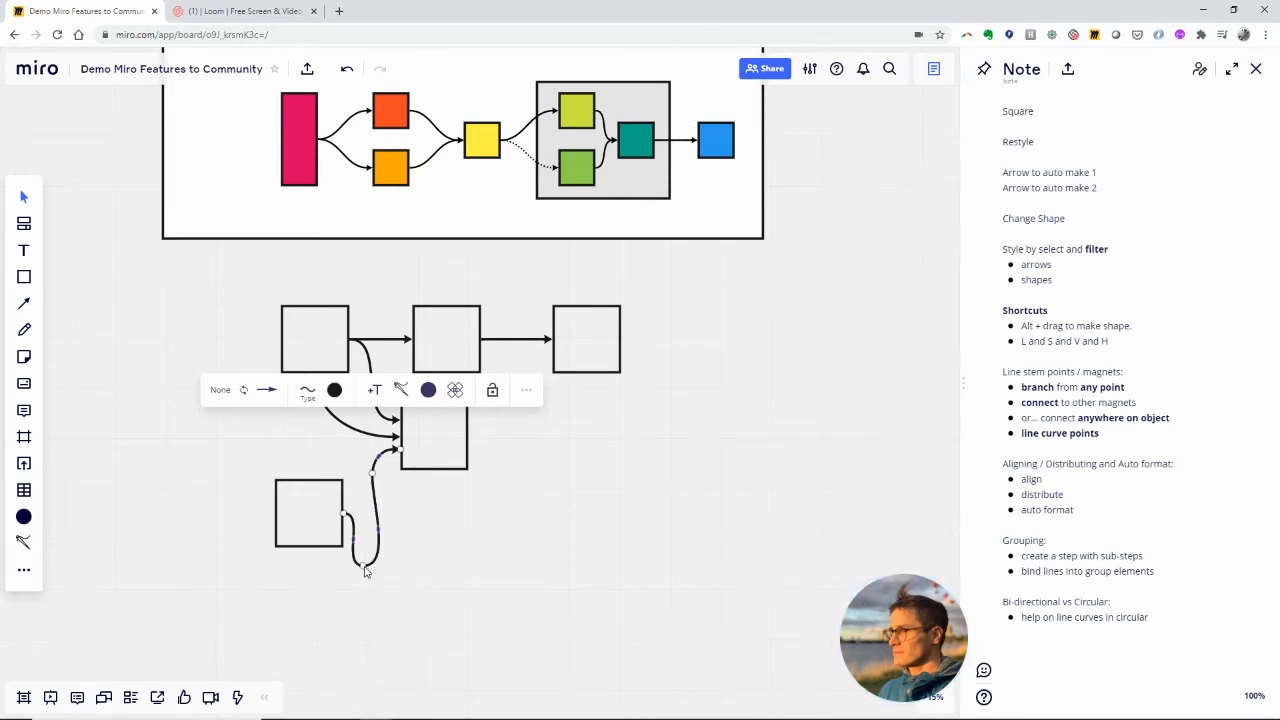
double_click(364, 568)
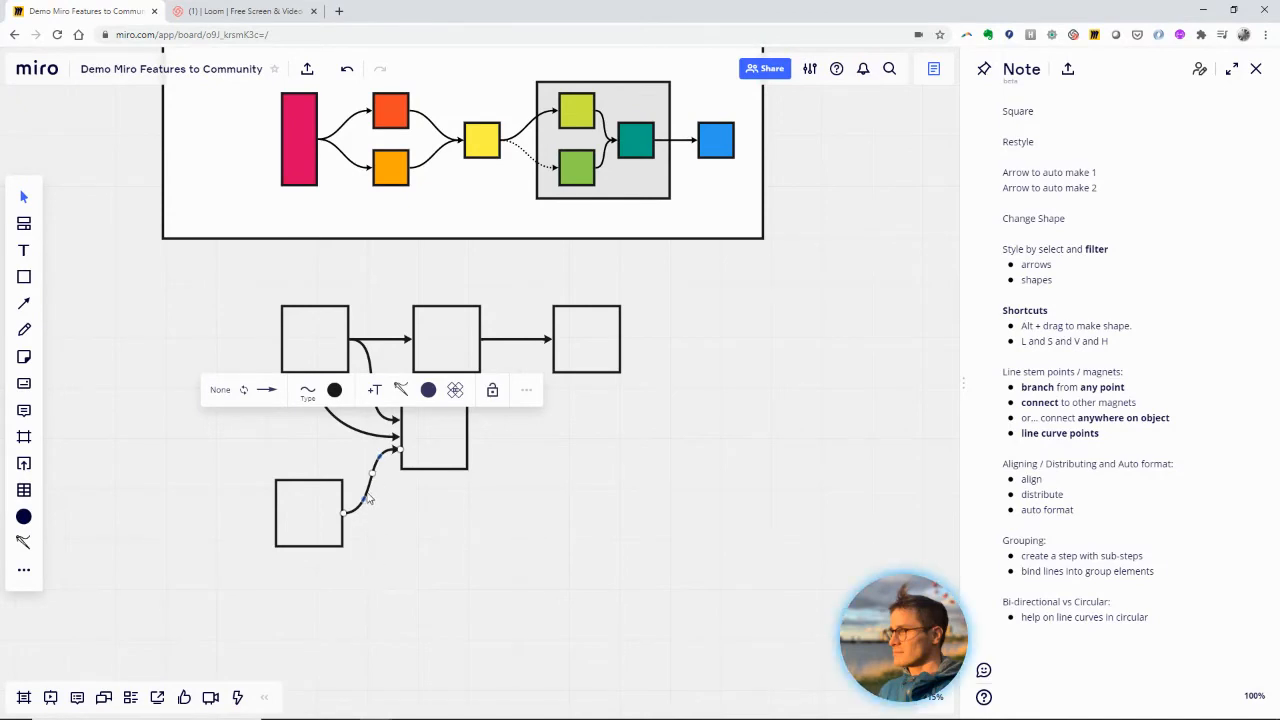
Fine-tune the remaining curve point on the lower arrow, lining it up near the bottom edge of the target box.
mouse_move(373, 475)
left_mouse_down()
mouse_move(402, 494)
mouse_move(364, 451)
mouse_move(367, 474)
mouse_move(357, 469)
mouse_move(372, 476)
left_mouse_up()
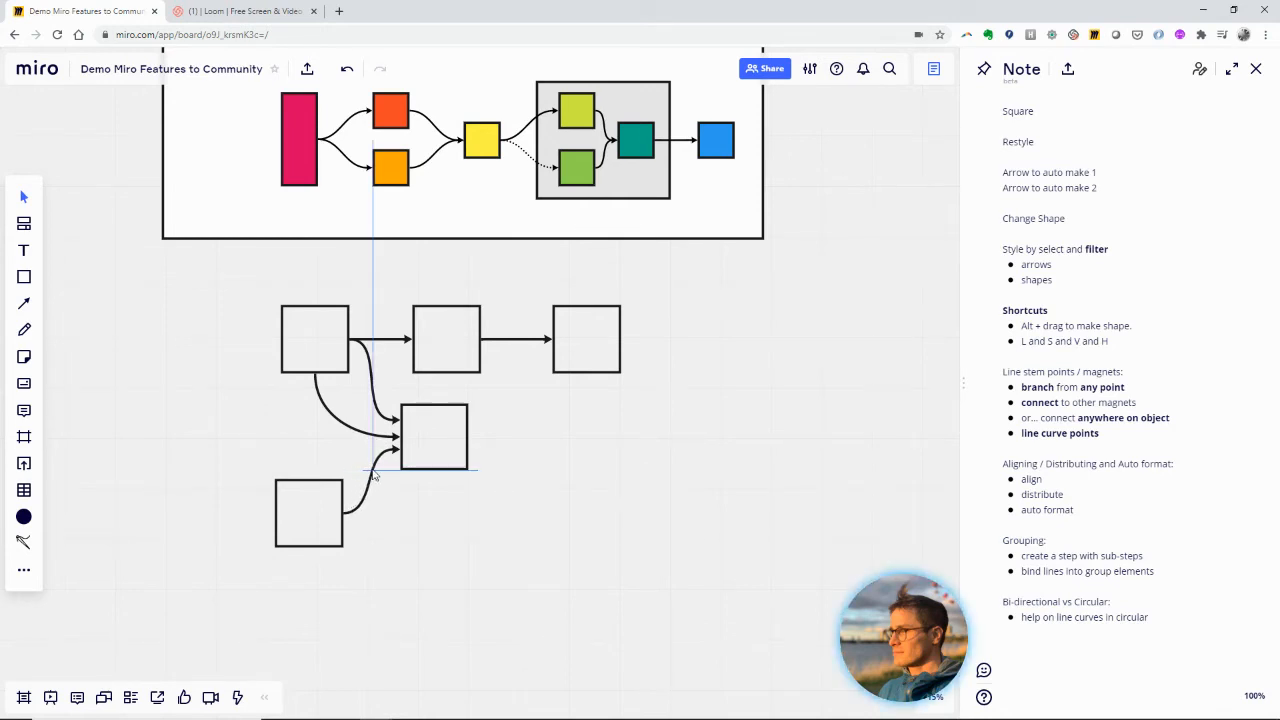
mouse_move(373, 476)
left_mouse_down()
mouse_move(422, 493)
mouse_move(390, 500)
mouse_move(370, 471)
mouse_move(345, 478)
mouse_move(355, 468)
left_mouse_up()
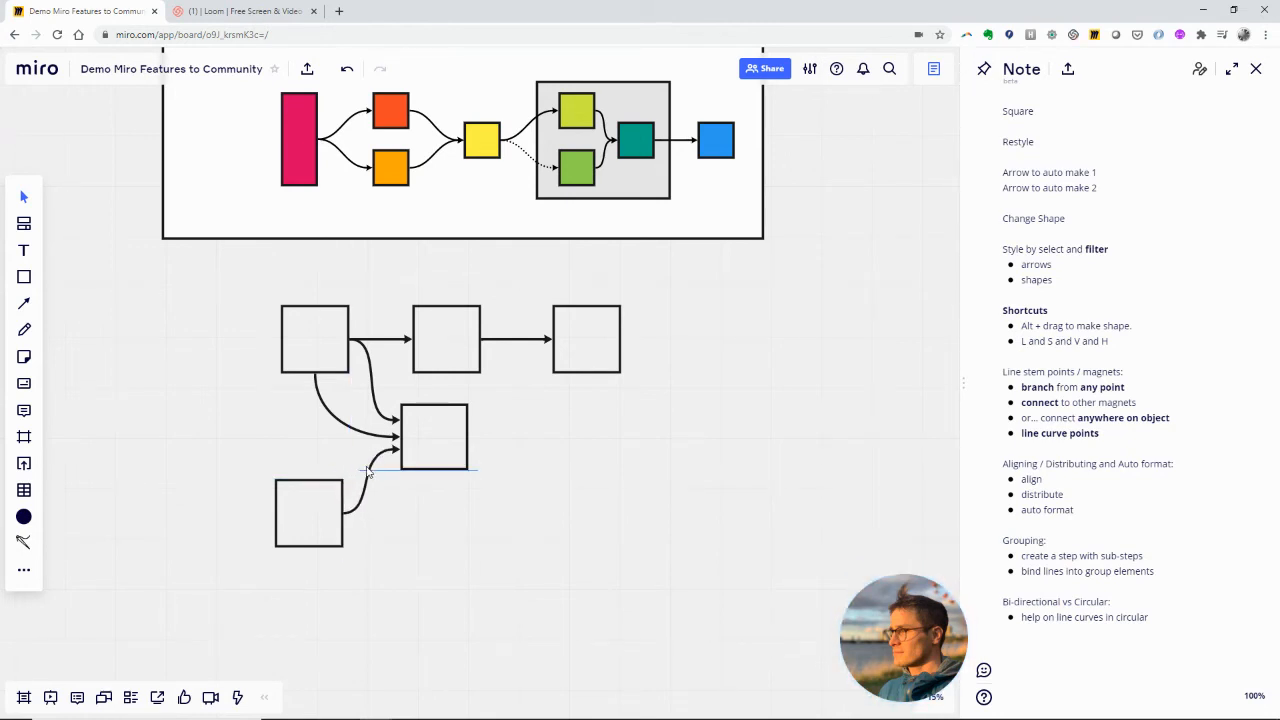
left_click(367, 475)
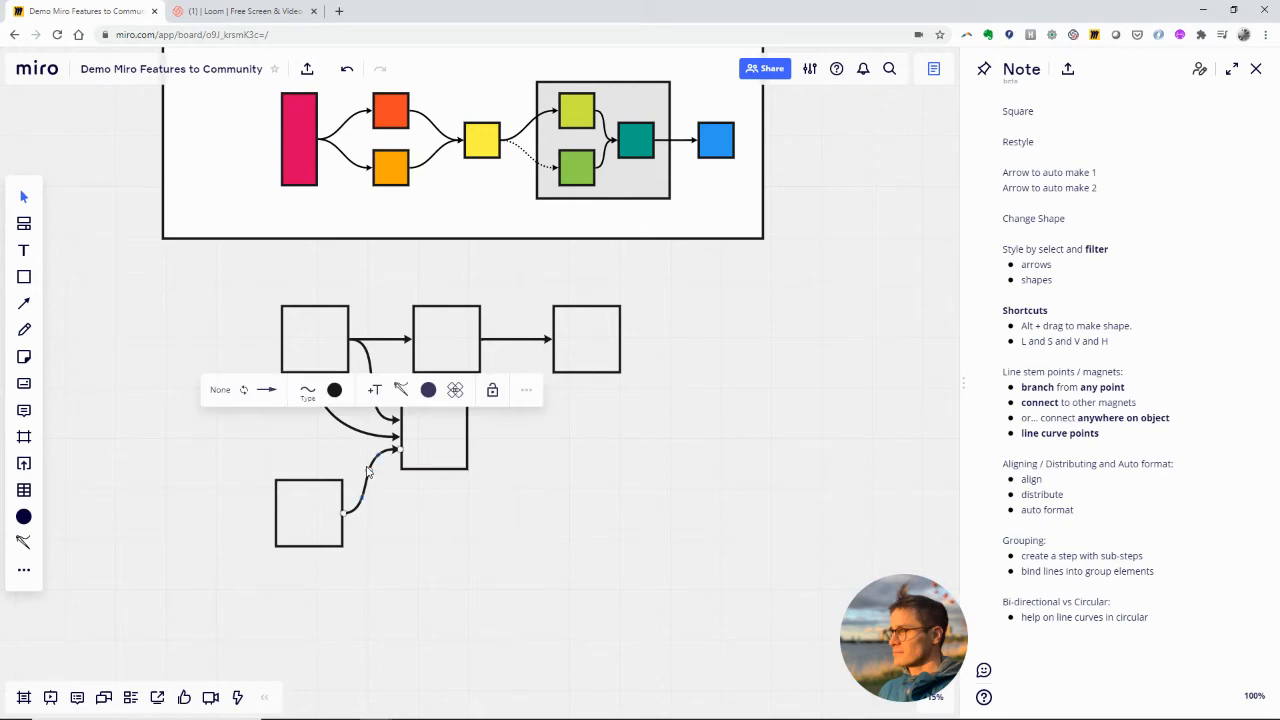
scroll(540, 450, "up", 2)
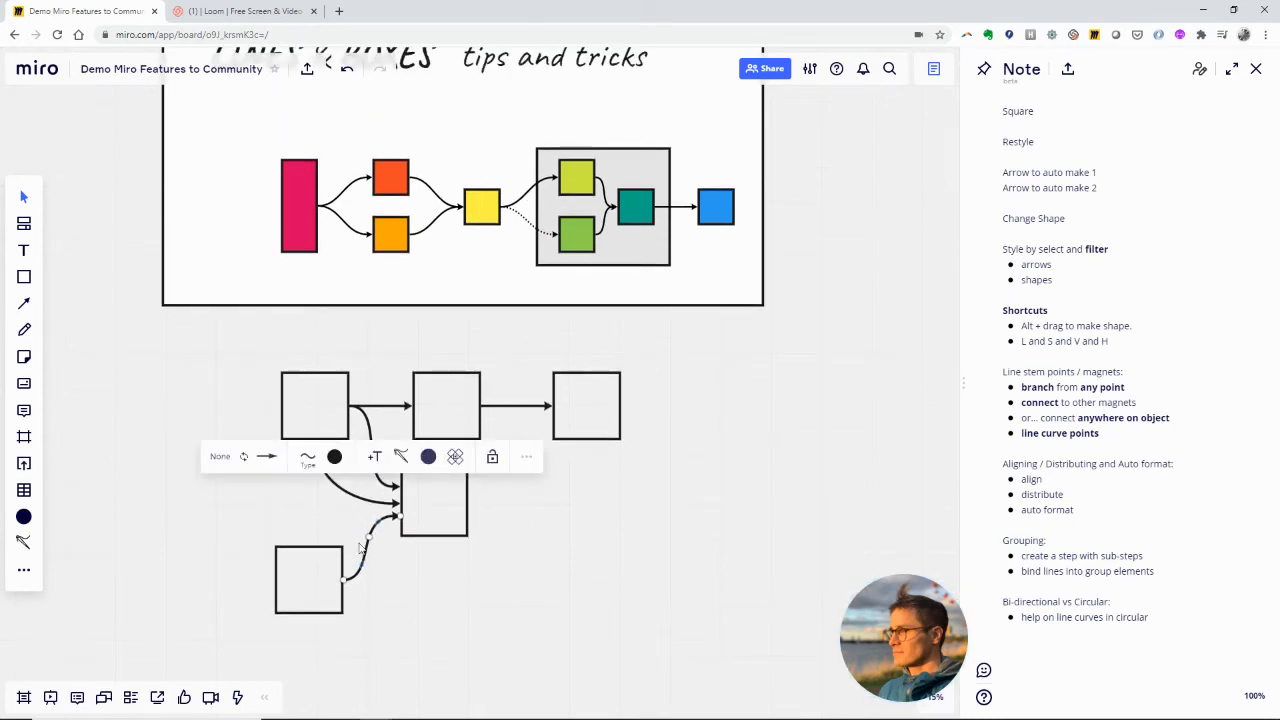
mouse_move(365, 540)
left_mouse_down()
mouse_move(375, 447)
mouse_move(371, 523)
mouse_move(429, 520)
mouse_move(432, 576)
mouse_move(390, 585)
mouse_move(360, 560)
mouse_move(275, 475)
mouse_move(297, 462)
mouse_move(330, 490)
mouse_move(252, 485)
mouse_move(237, 432)
mouse_move(340, 538)
mouse_move(367, 556)
mouse_move(371, 540)
left_mouse_up()
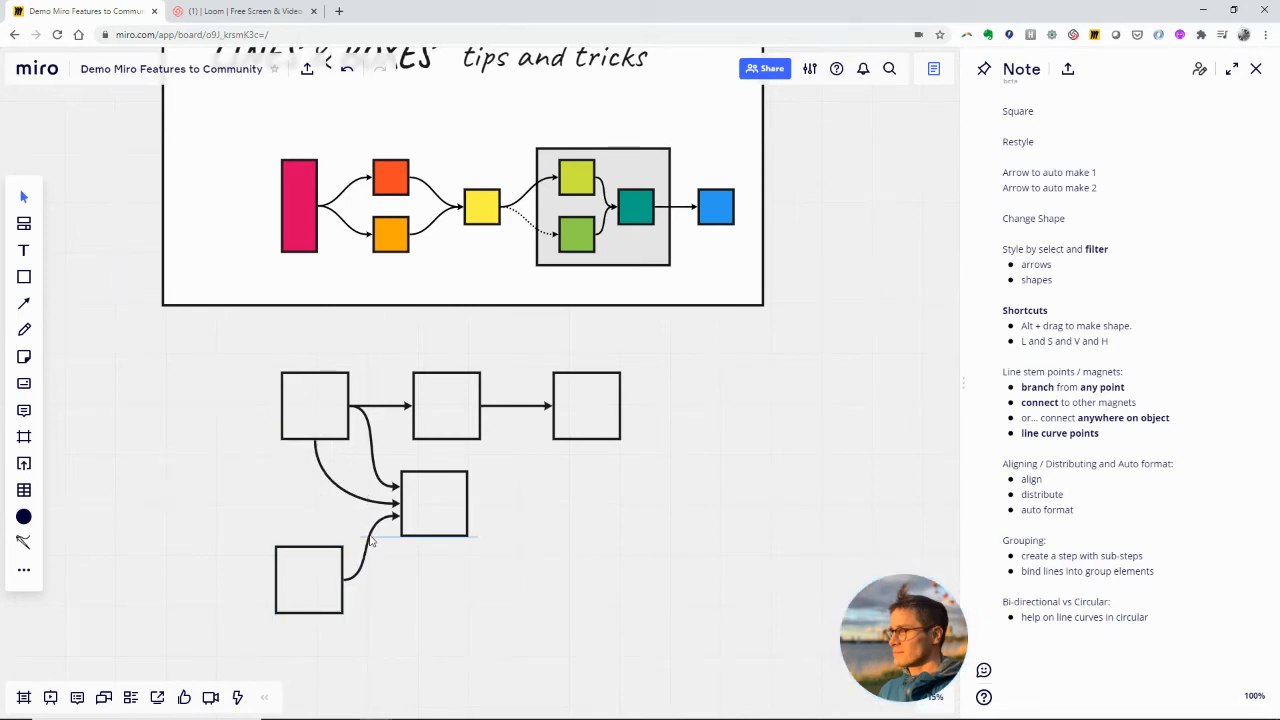
Move the upper row's middle box slightly up and its last box down so that the row is out of line.
left_click(416, 440)
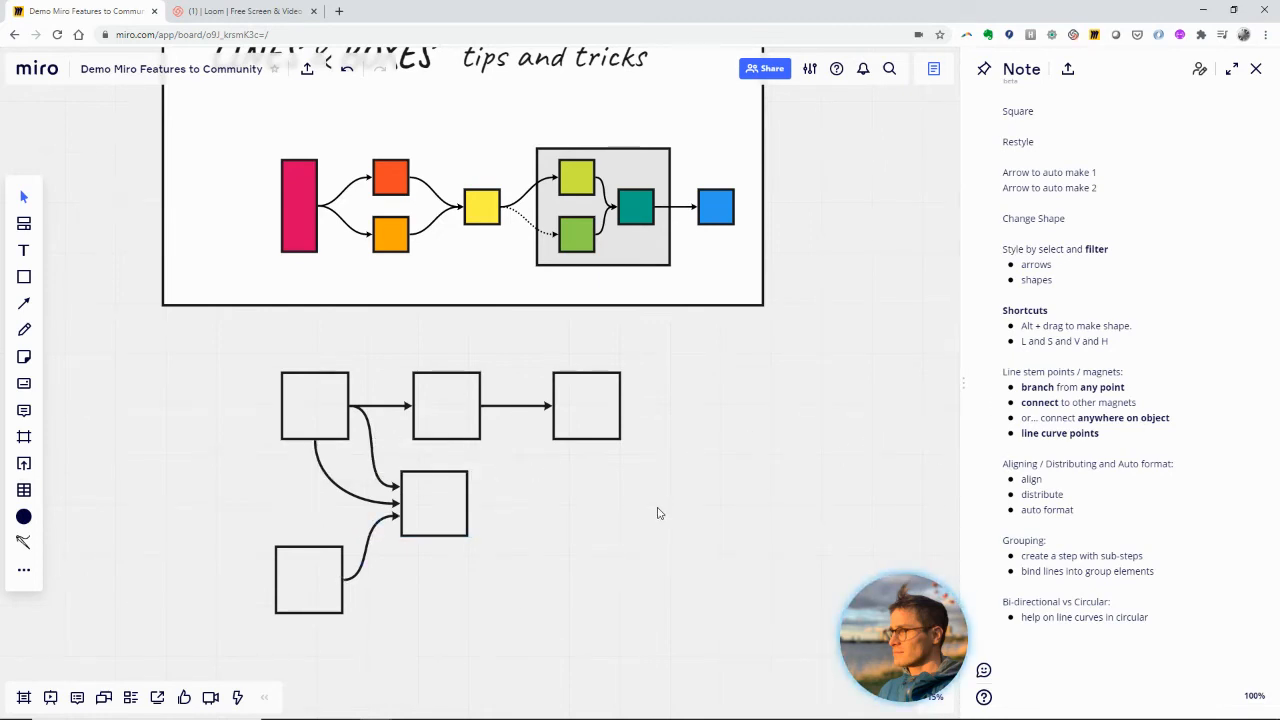
scroll(658, 513, "down", 3)
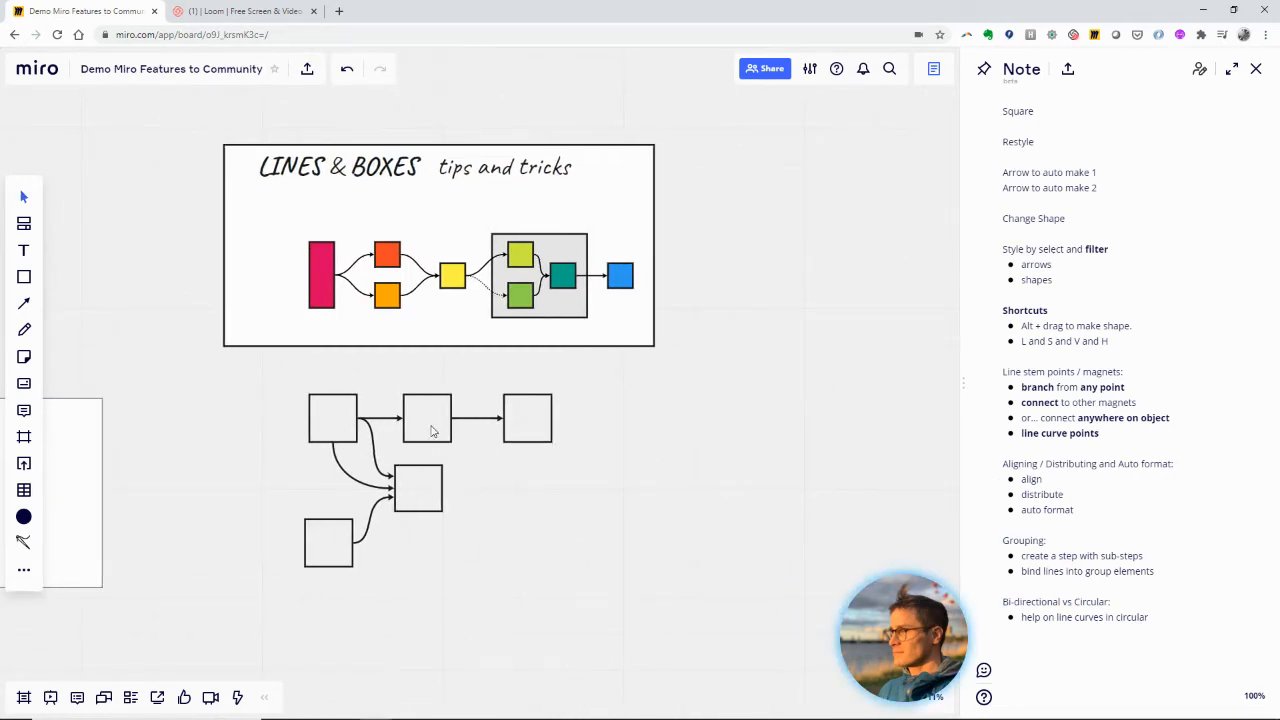
left_click_drag(430, 433, 437, 408)
left_click_drag(523, 420, 566, 449)
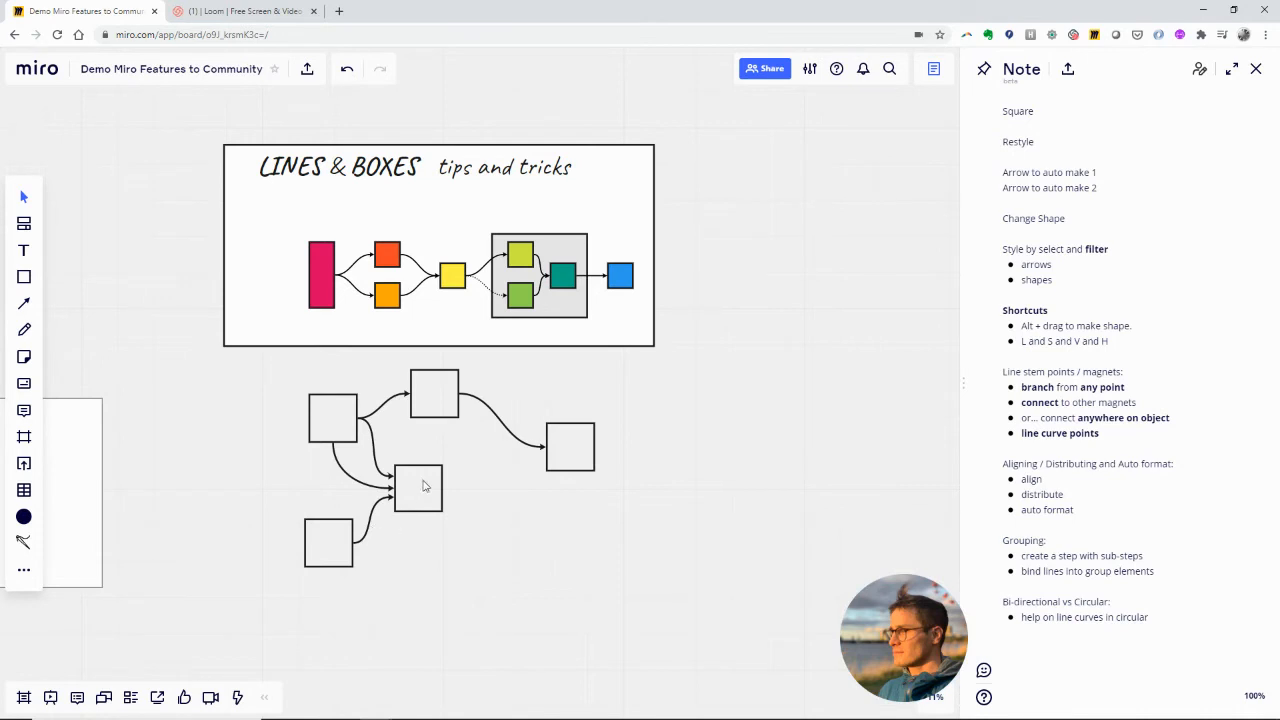
Duplicate the central box diagonally down to the right and connect the two with an arrow leaving the original's right side.
left_click_drag(423, 486, 517, 565)
left_click(453, 479)
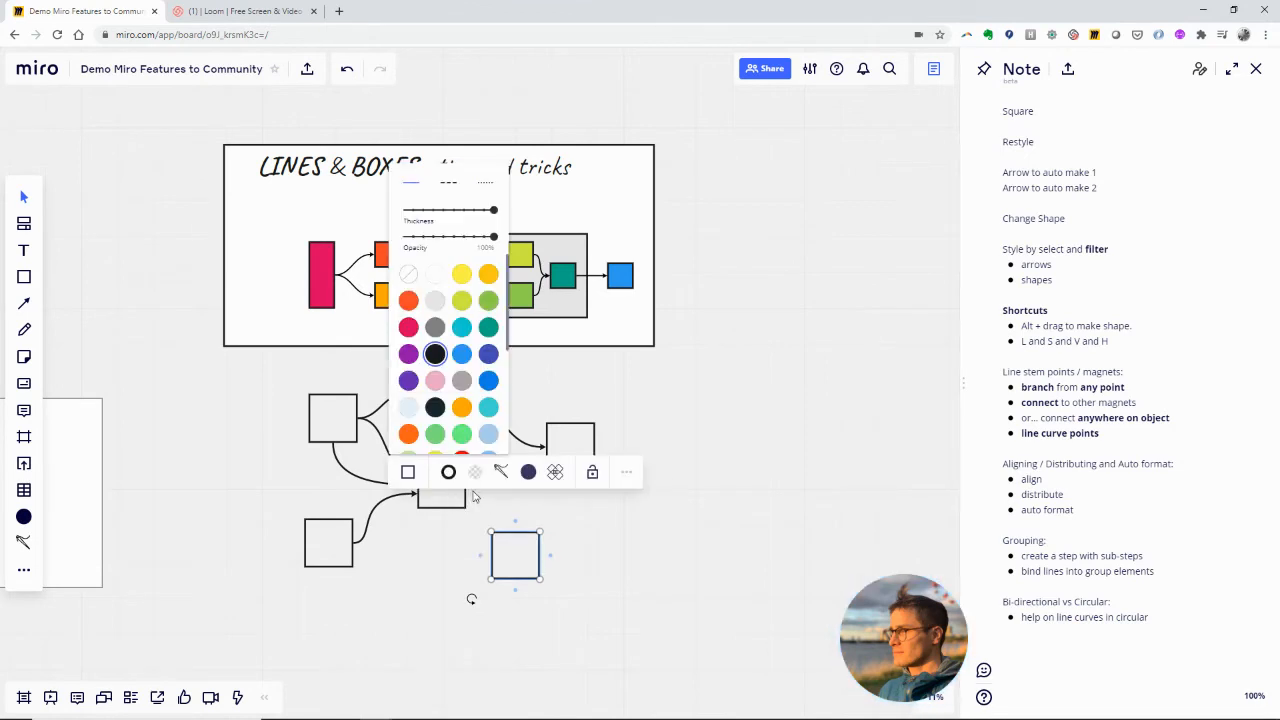
left_click(586, 527)
left_click(449, 500)
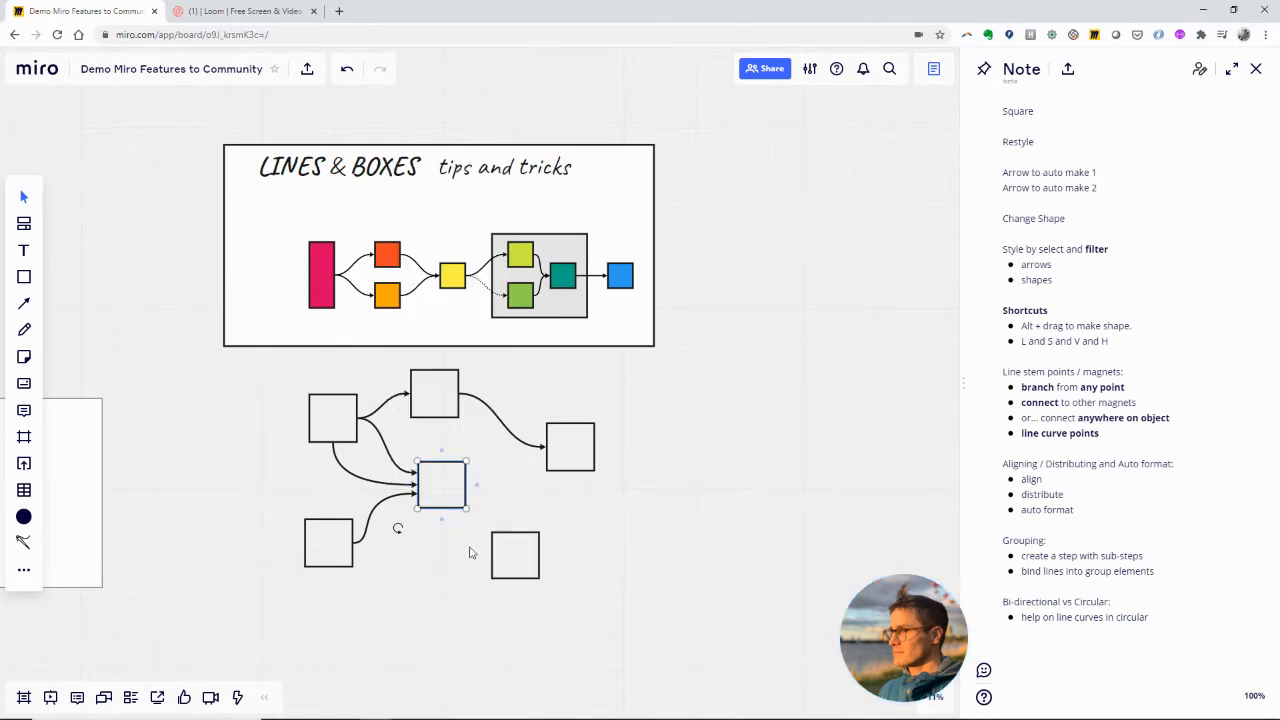
left_click_drag(488, 561, 493, 561)
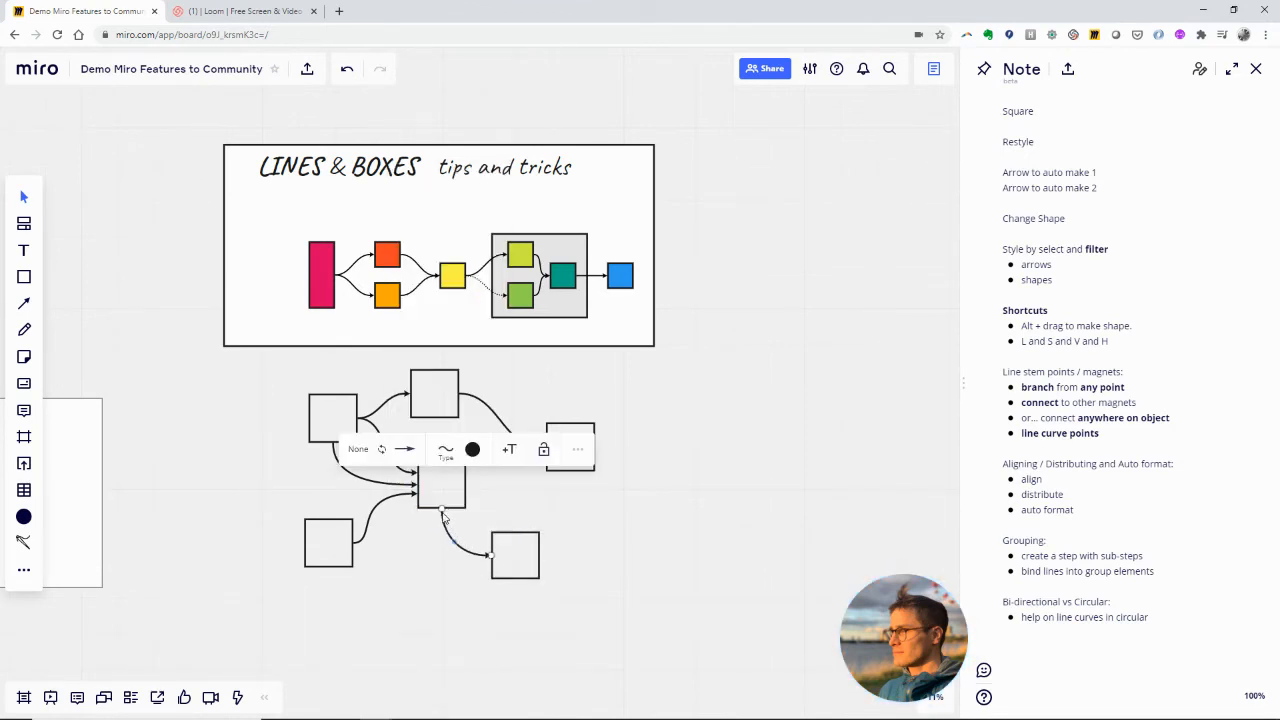
left_click_drag(443, 511, 466, 486)
left_click(584, 565)
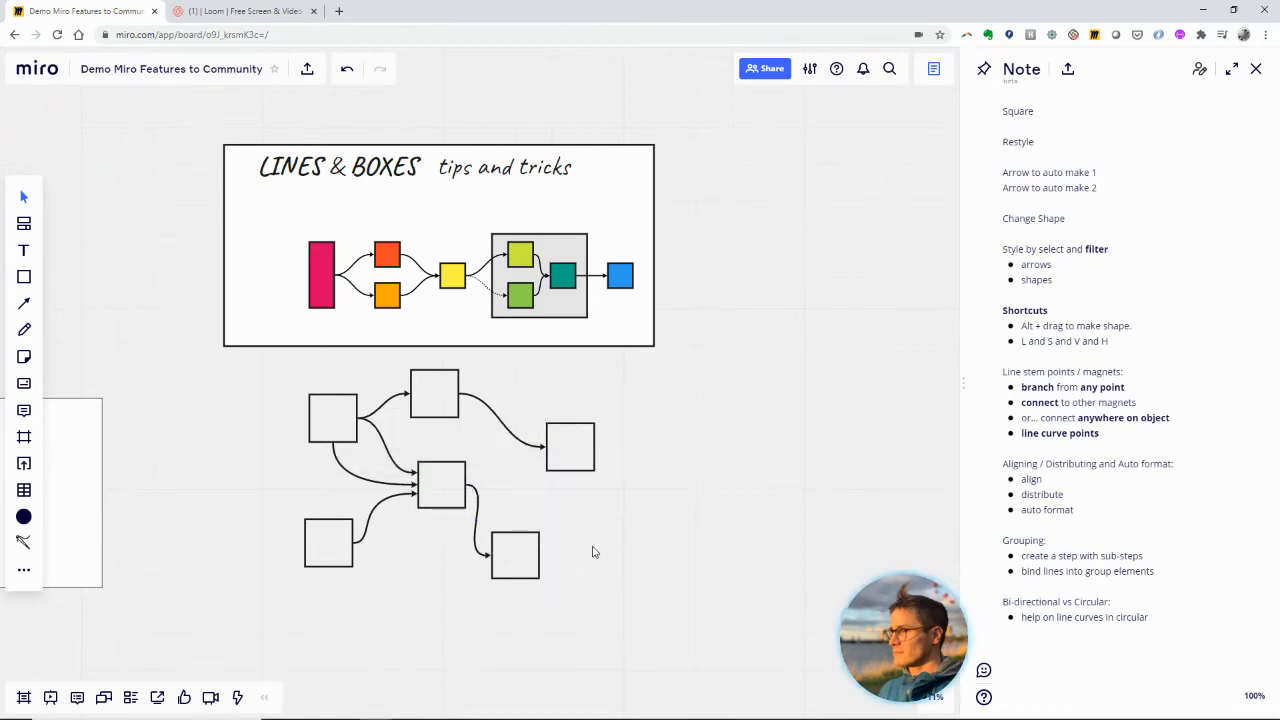
Left-align the two rightmost boxes with each other and move the aligned pair further right.
left_click(571, 449)
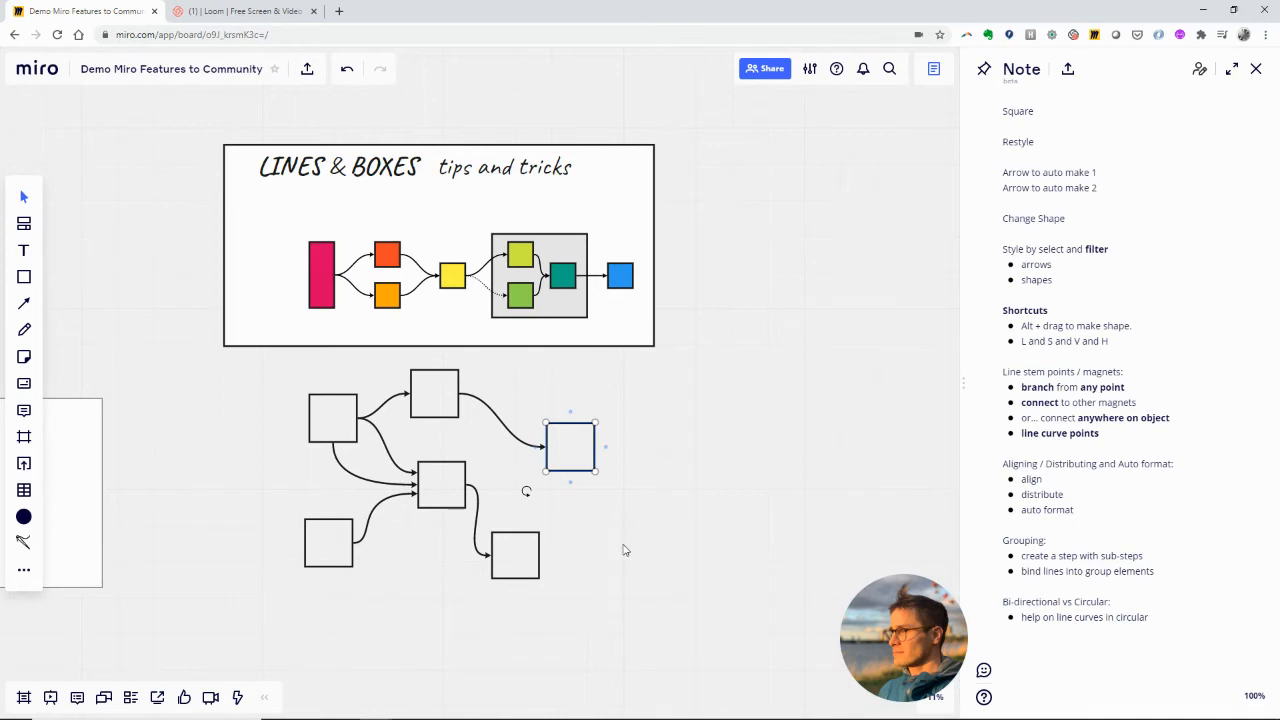
left_click(621, 471)
left_click_drag(491, 622, 630, 412)
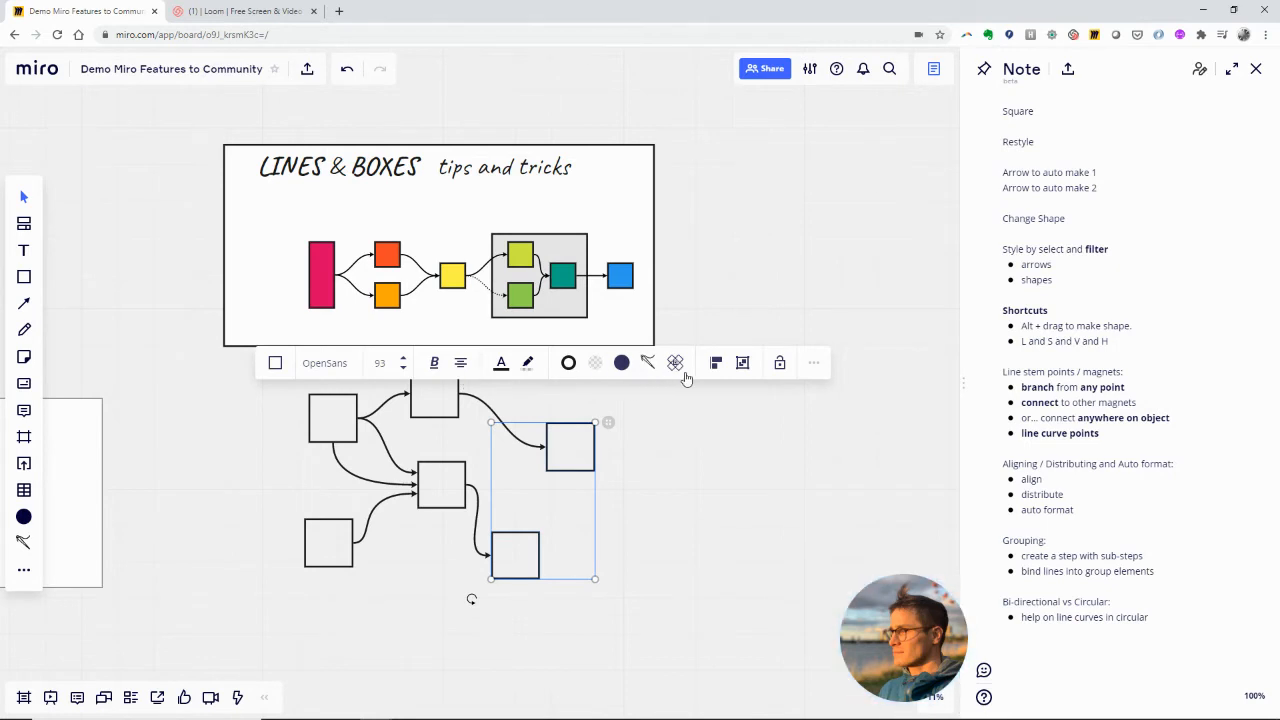
left_click(621, 440)
left_click_drag(619, 399, 486, 607)
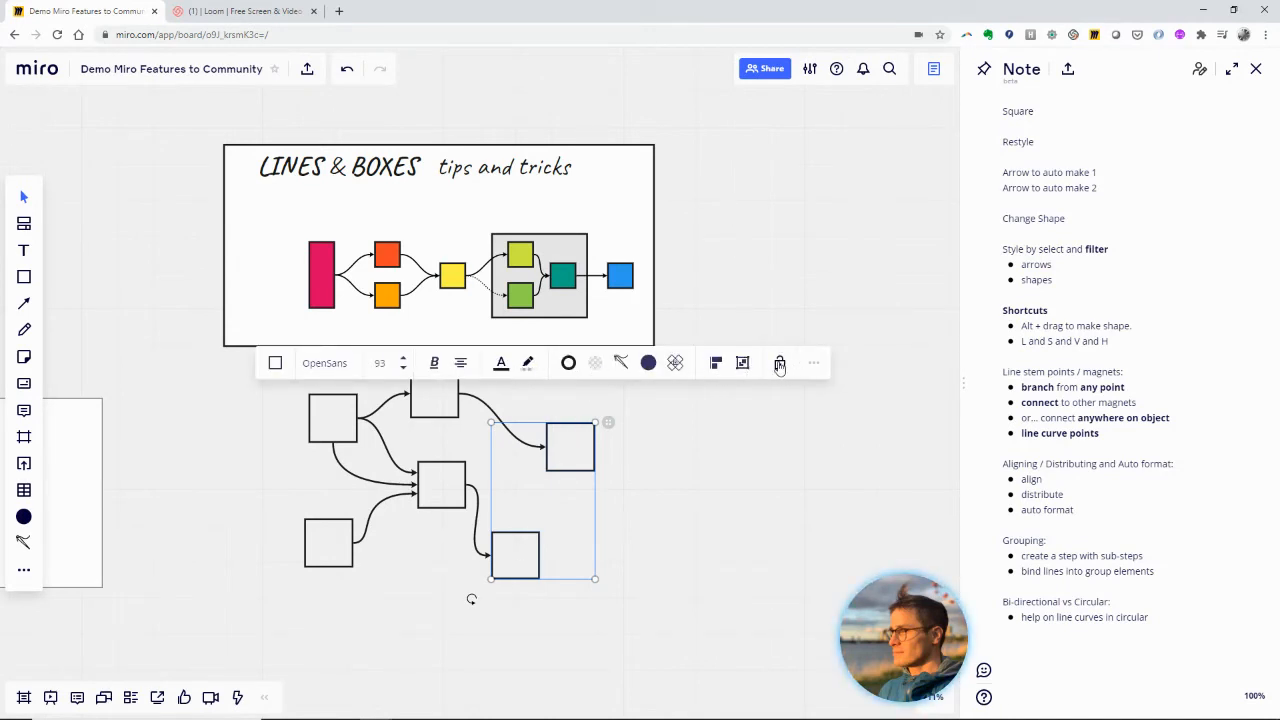
left_click(715, 363)
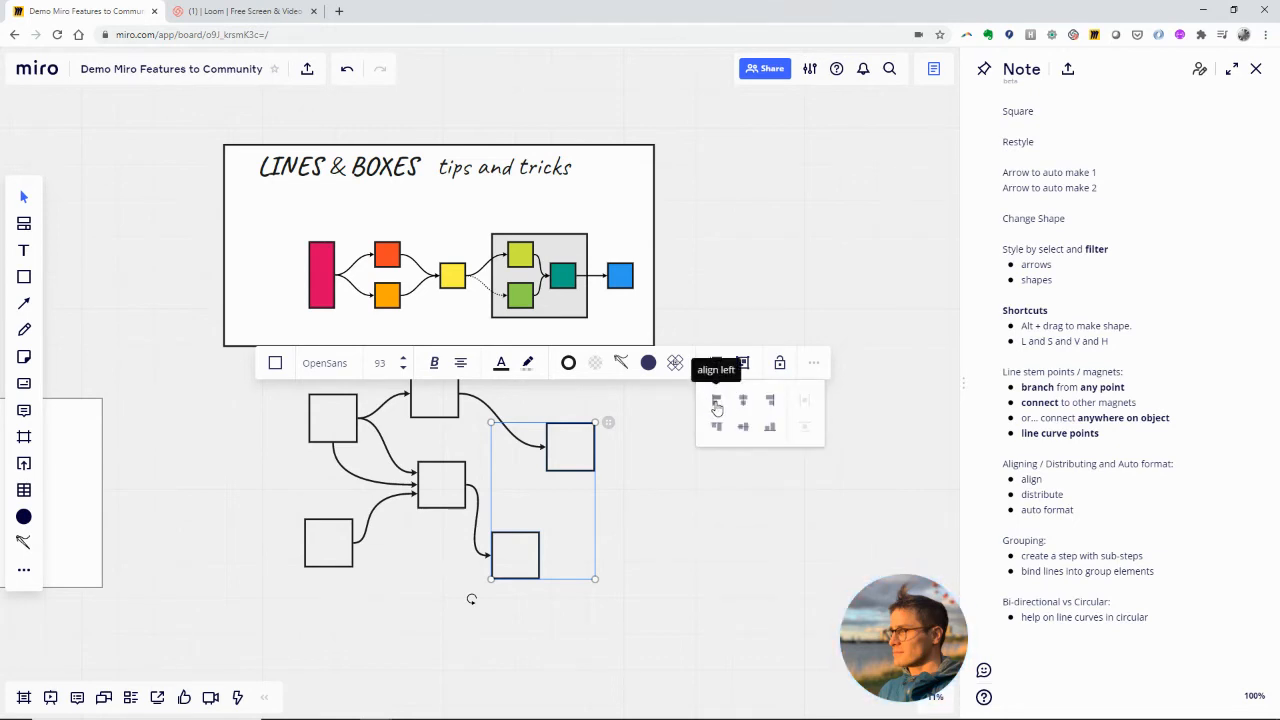
left_click(716, 402)
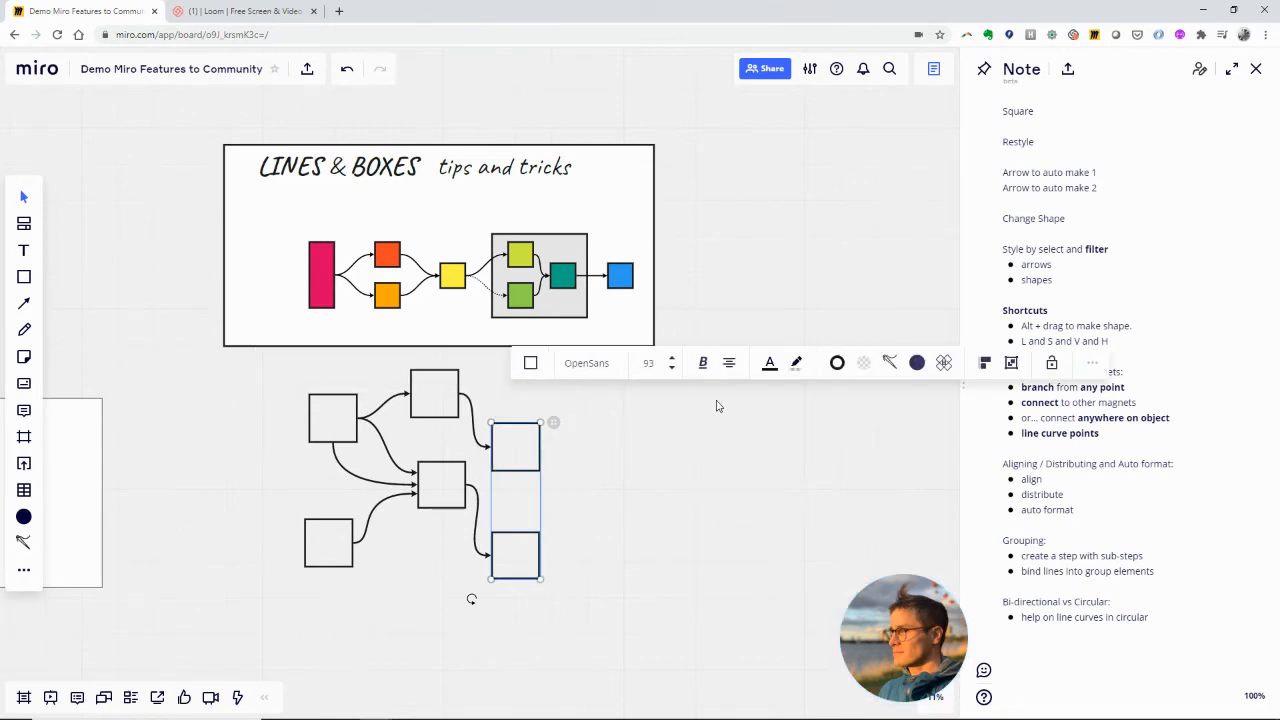
left_click_drag(516, 463, 603, 472)
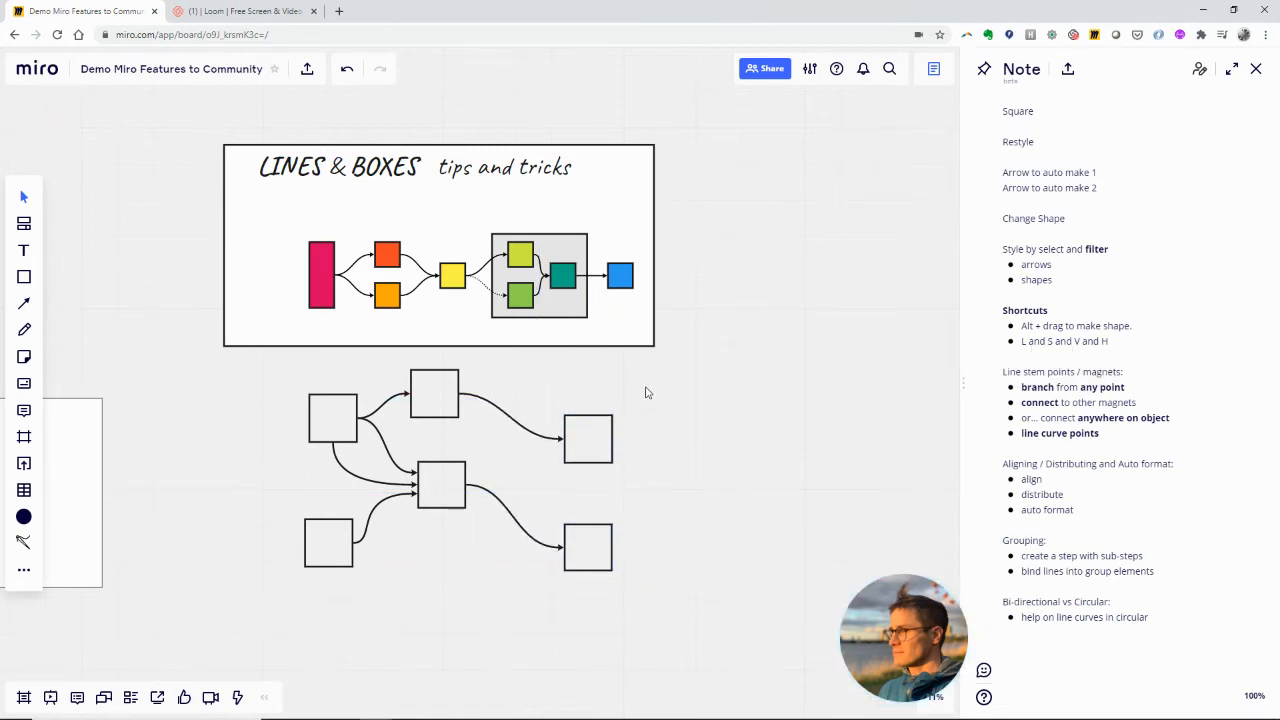
Raise the upper right box, filter the upper row's selection to shapes only, and align its three boxes to the top.
left_click_drag(586, 434, 595, 424)
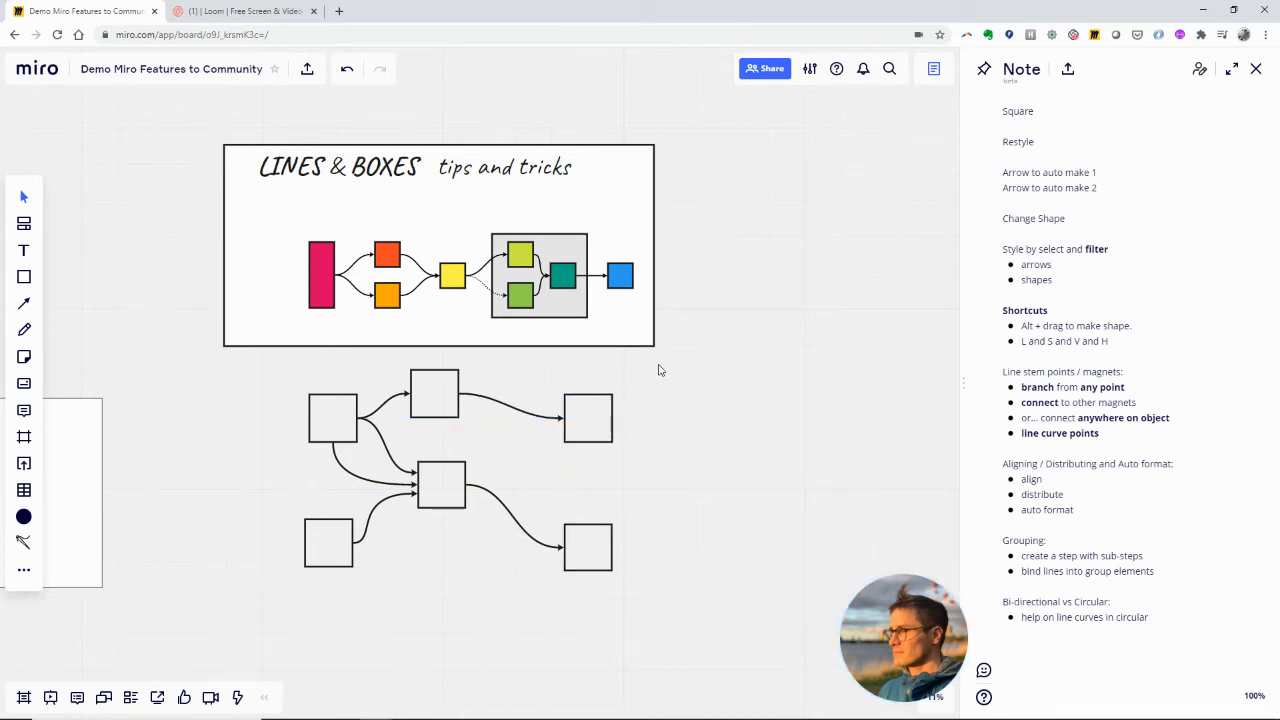
left_click_drag(662, 360, 248, 460)
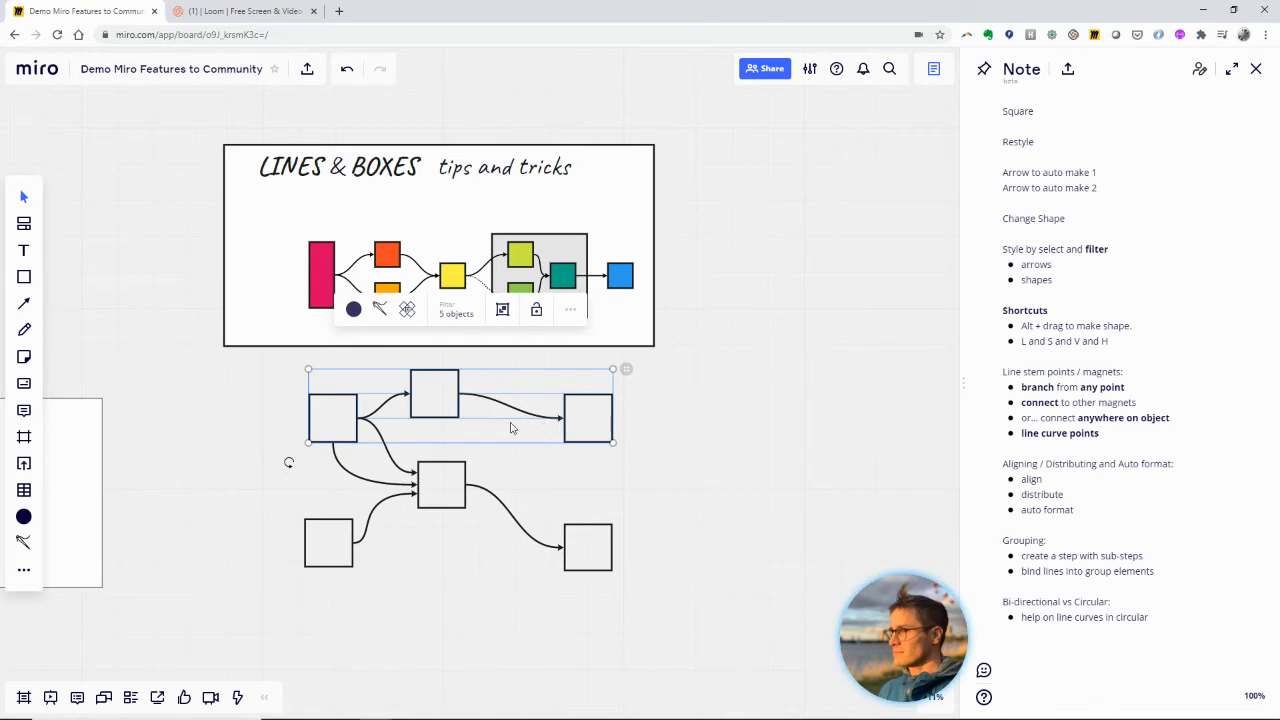
left_click(455, 310)
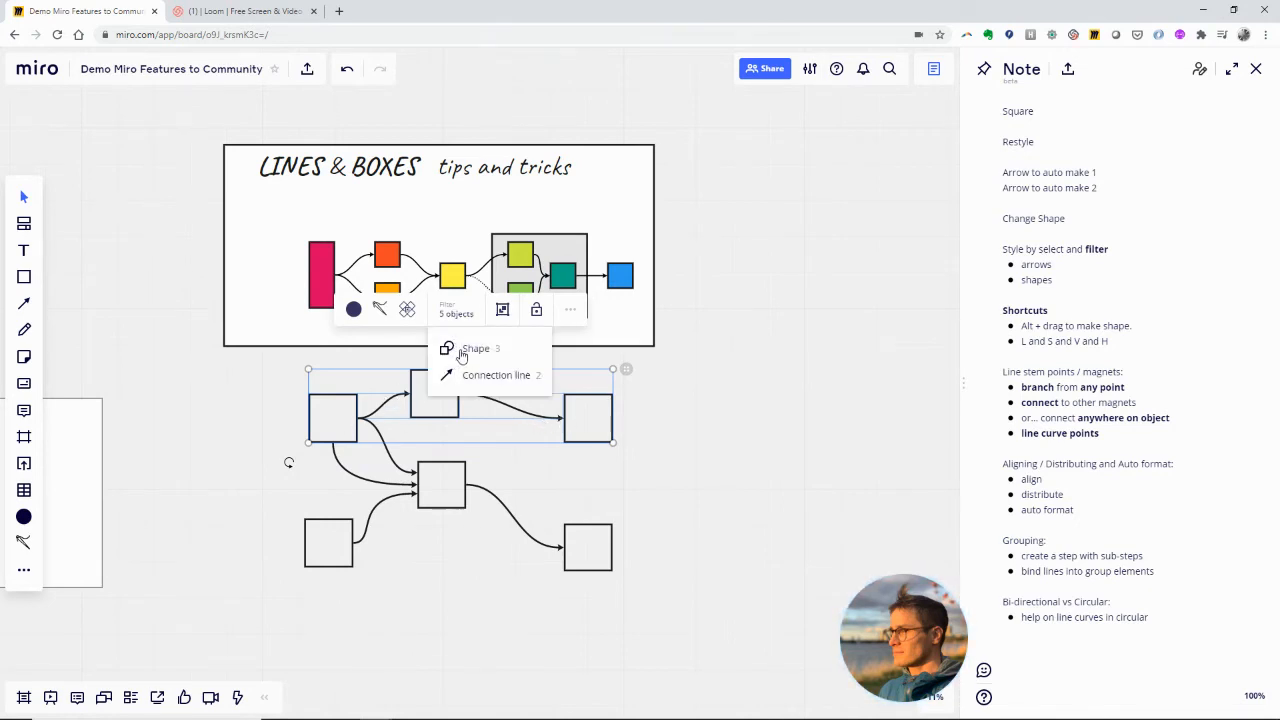
left_click(462, 350)
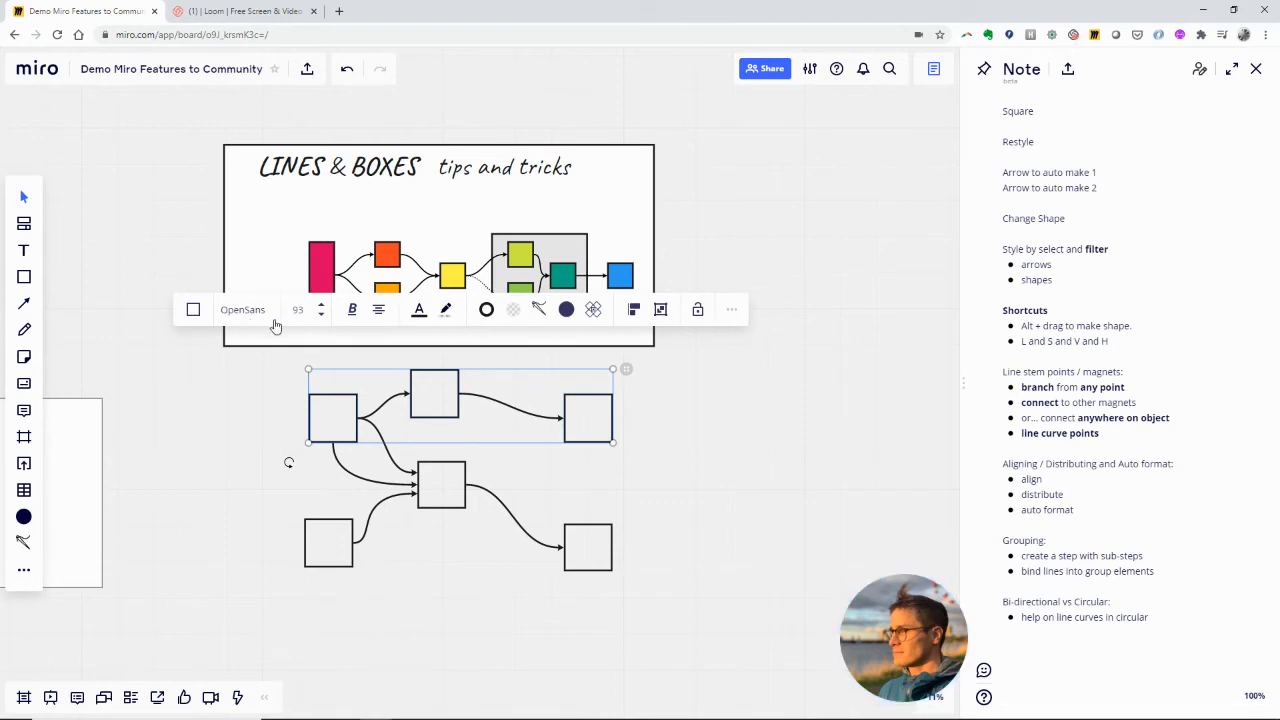
left_click(633, 310)
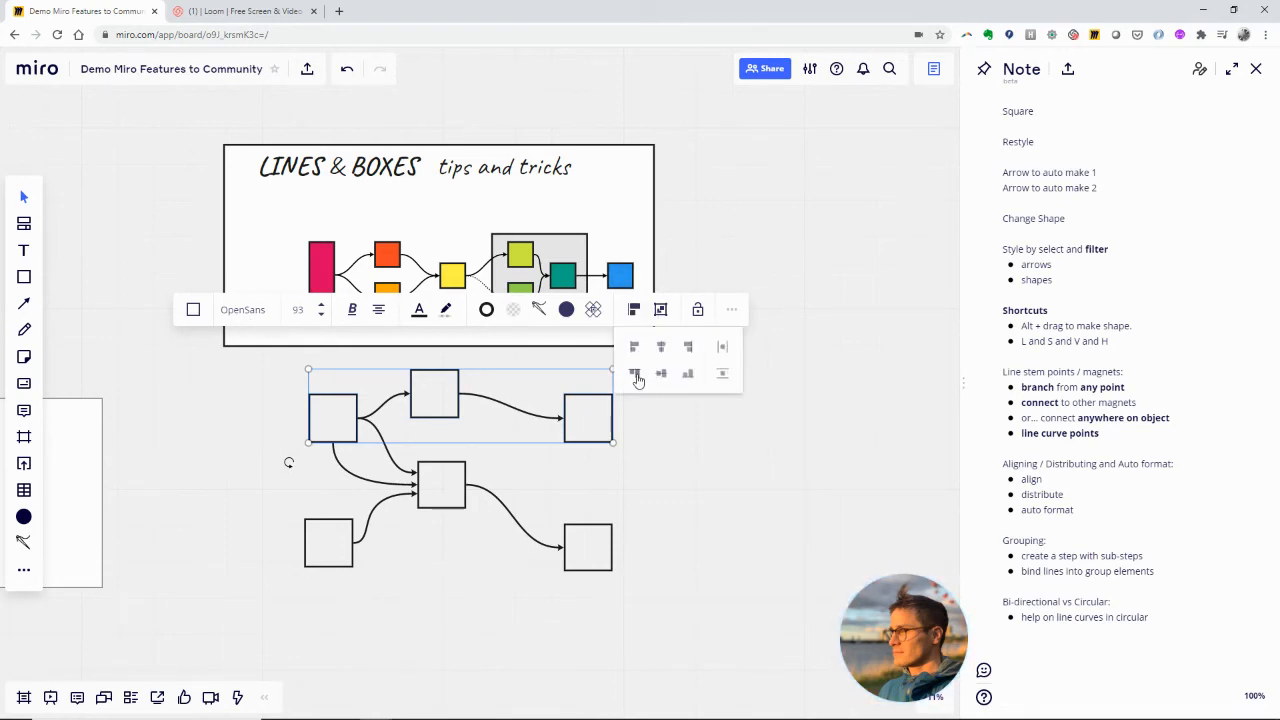
left_click(635, 375)
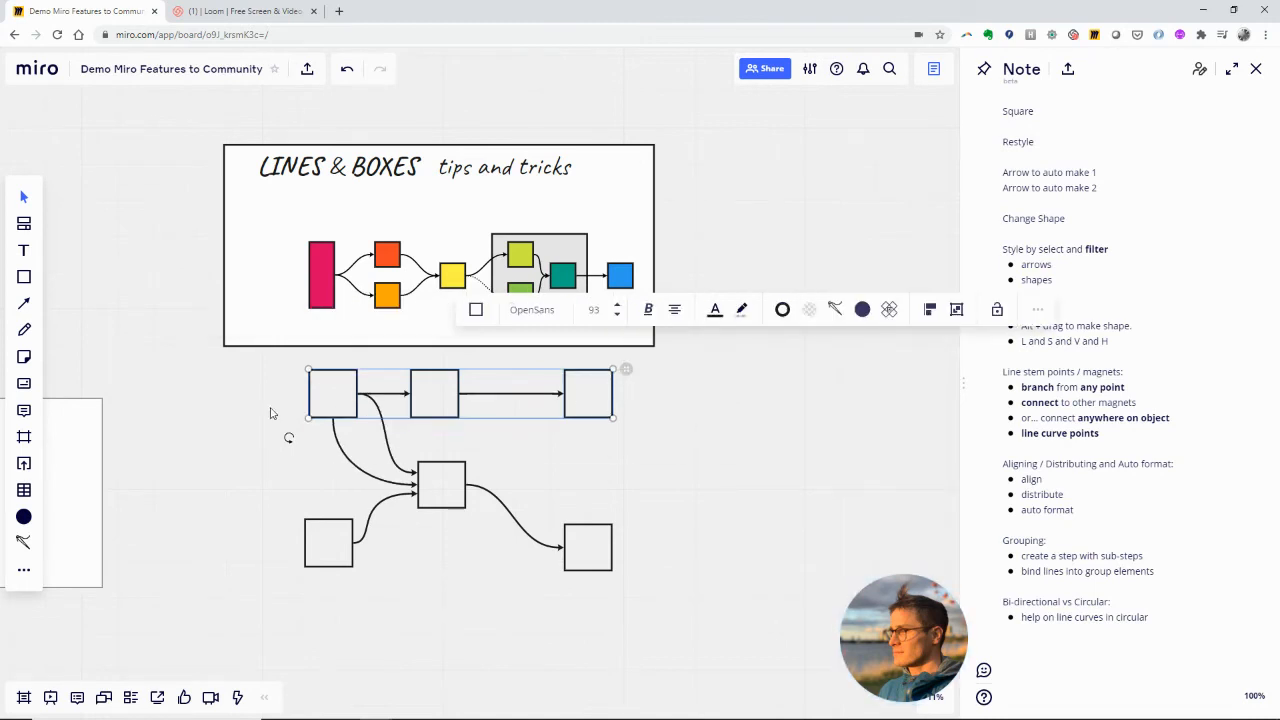
left_click(575, 490)
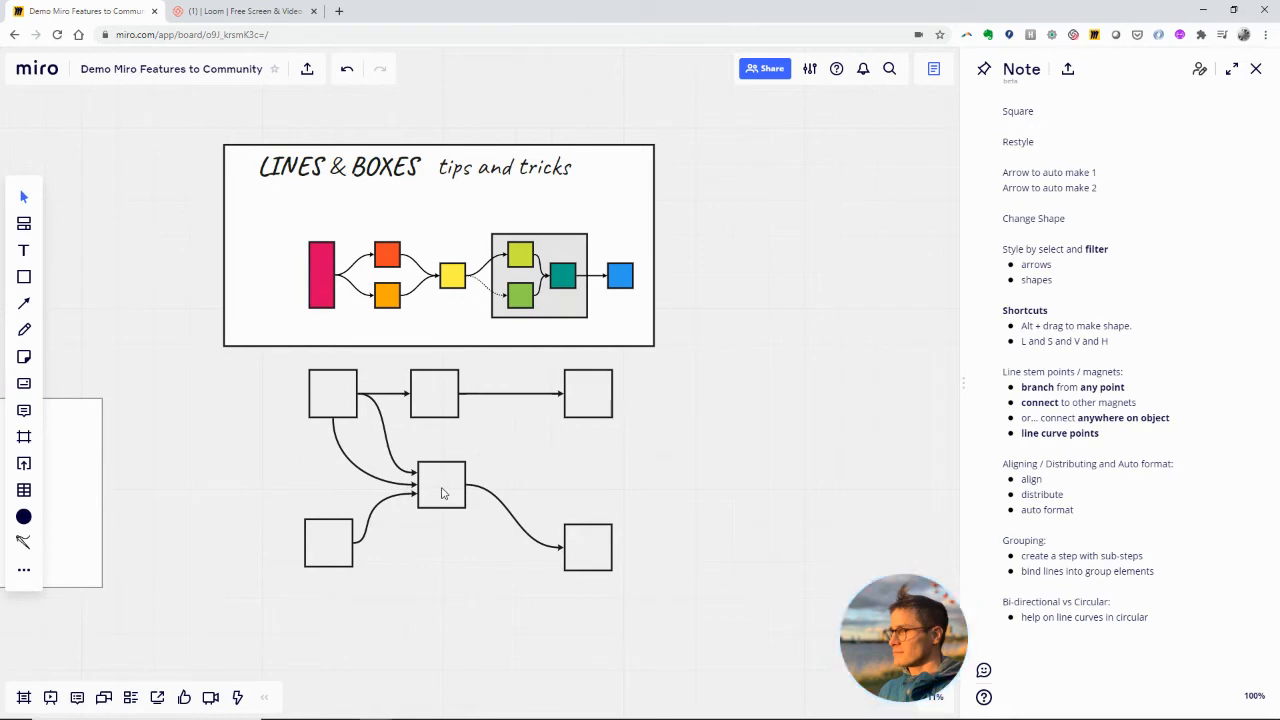
Reposition the central box and the two bottom boxes to line up with the columns of the upper row, raising the central box slightly.
left_click_drag(451, 491, 443, 495)
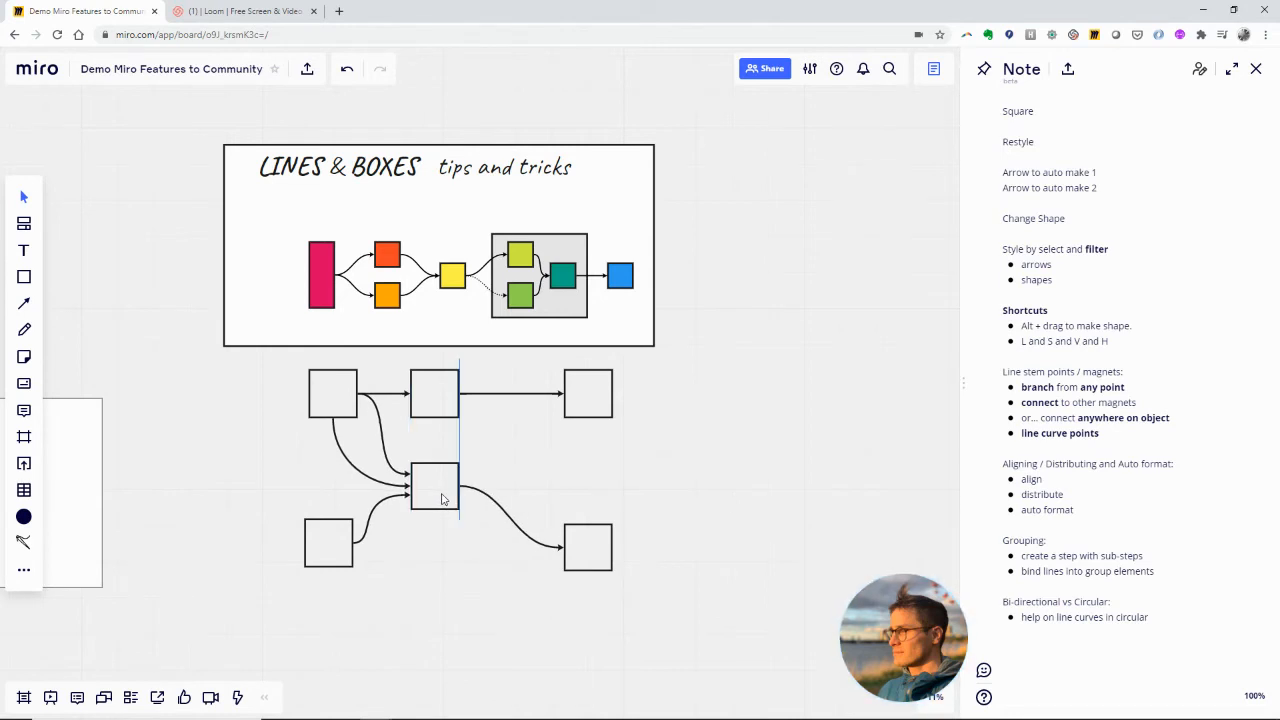
left_click_drag(333, 560, 337, 562)
left_click_drag(609, 563, 606, 556)
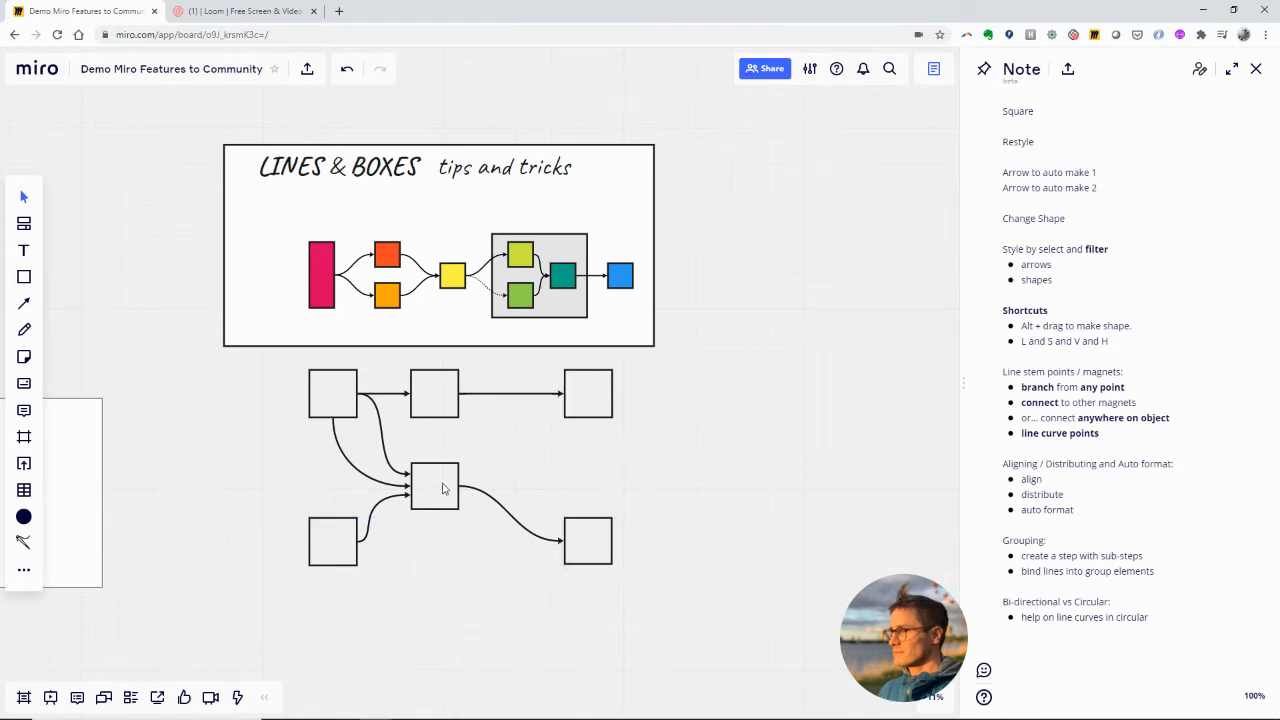
left_click_drag(443, 488, 443, 470)
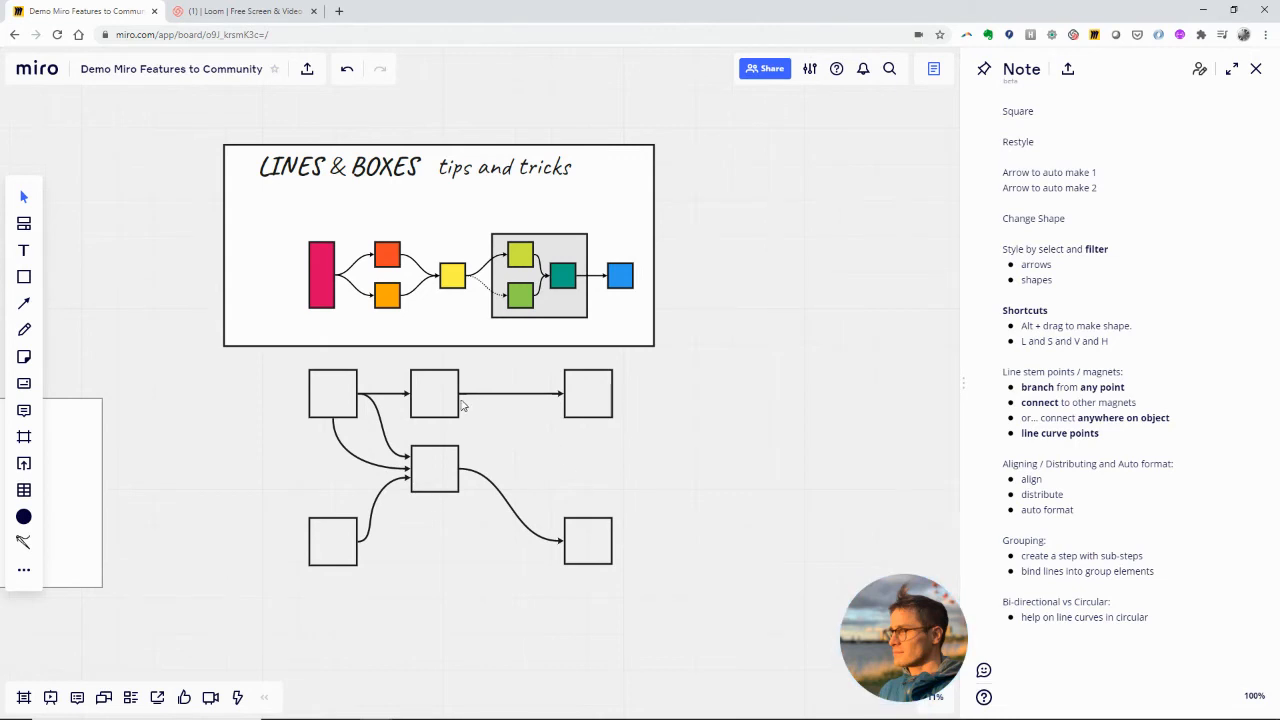
left_click_drag(334, 397, 372, 646)
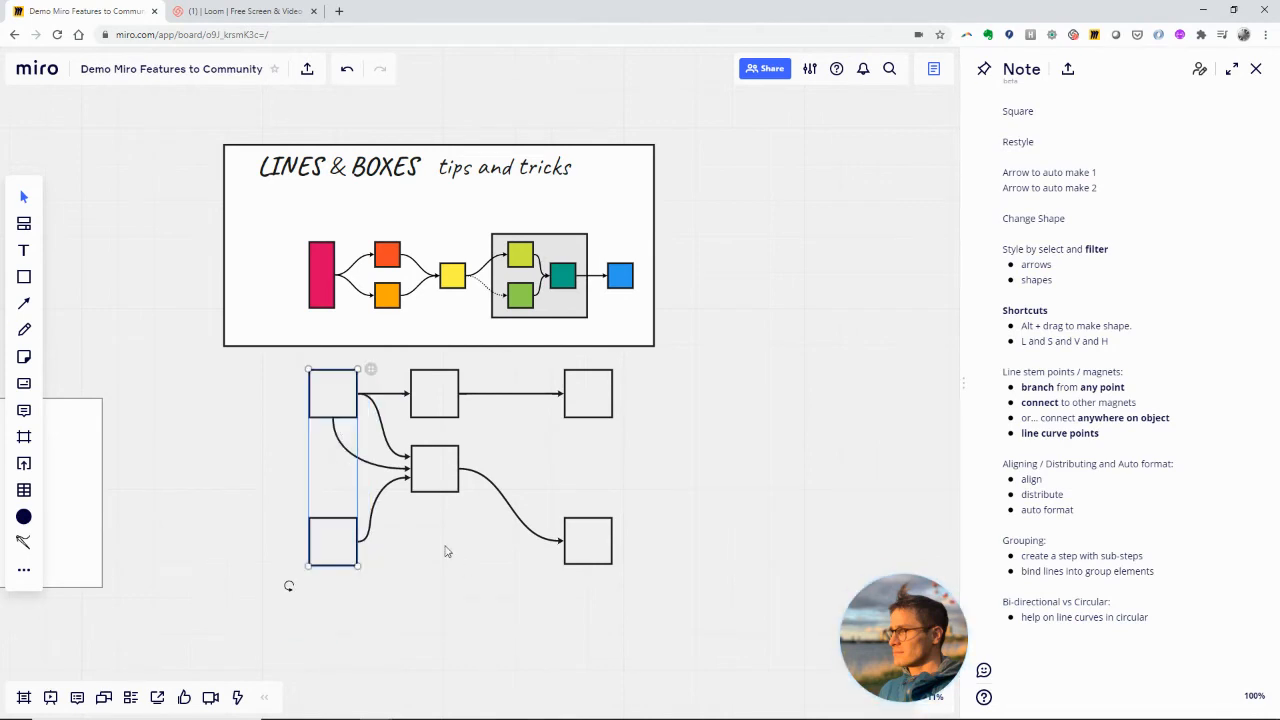
left_click(403, 375)
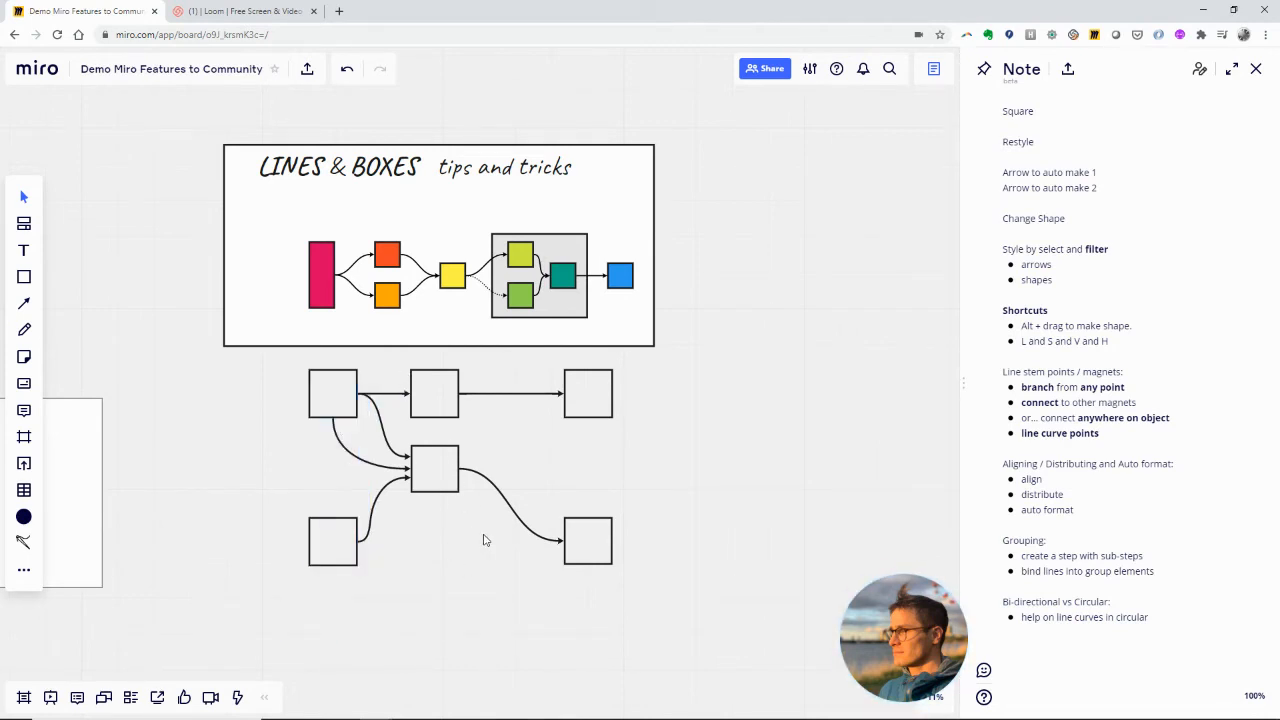
left_click_drag(400, 363, 487, 540)
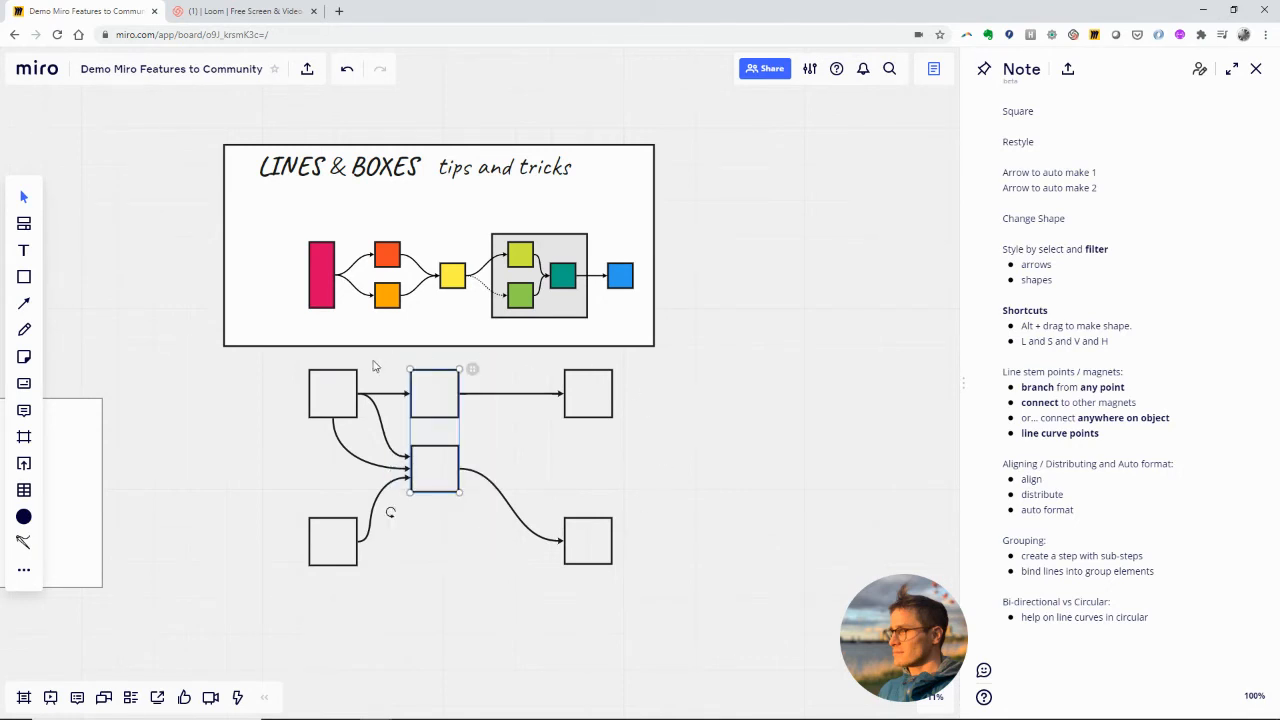
left_click(400, 460)
left_click_drag(646, 358, 706, 424)
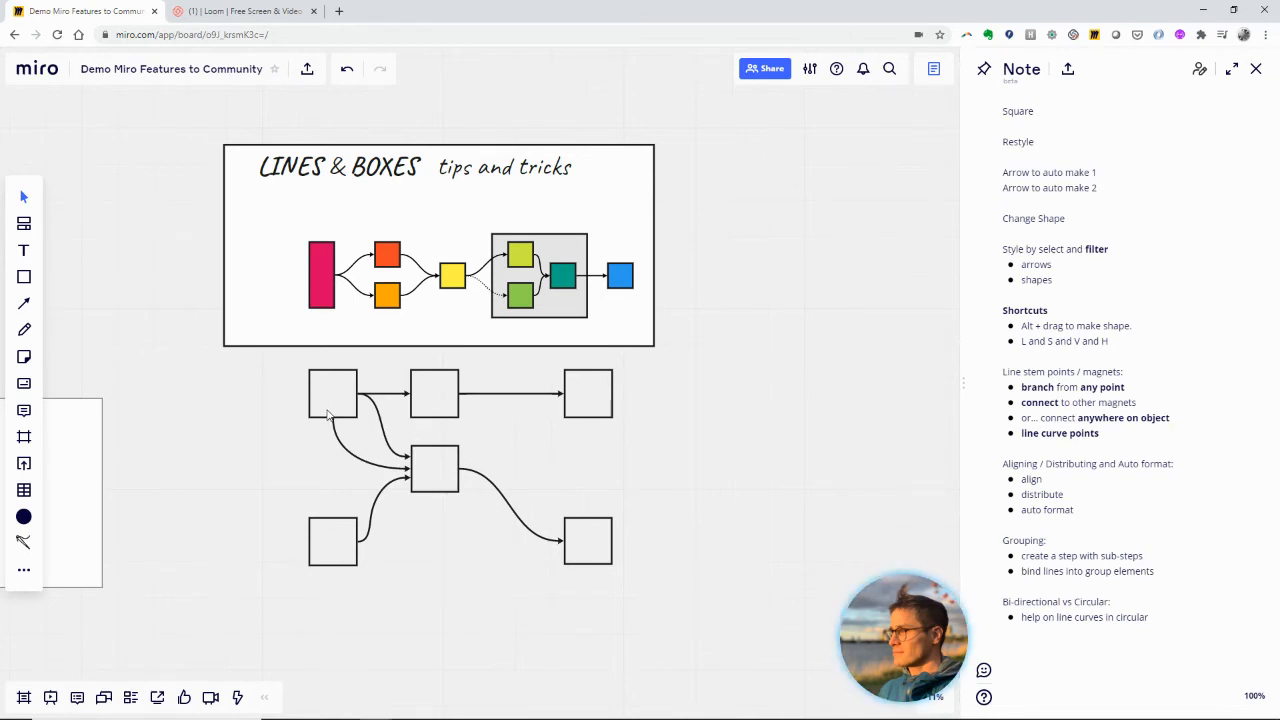
Select only the three shapes of the upper row and distribute them evenly in the horizontal direction.
left_click_drag(634, 355, 275, 437)
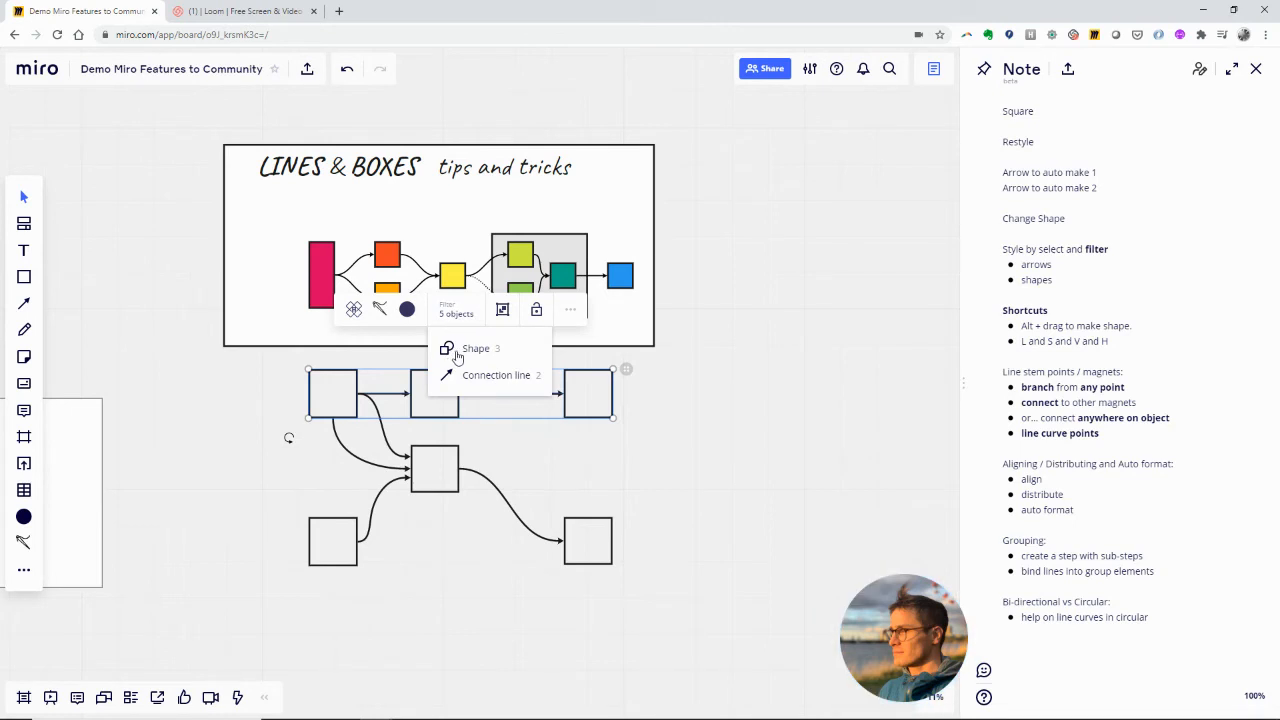
left_click(470, 348)
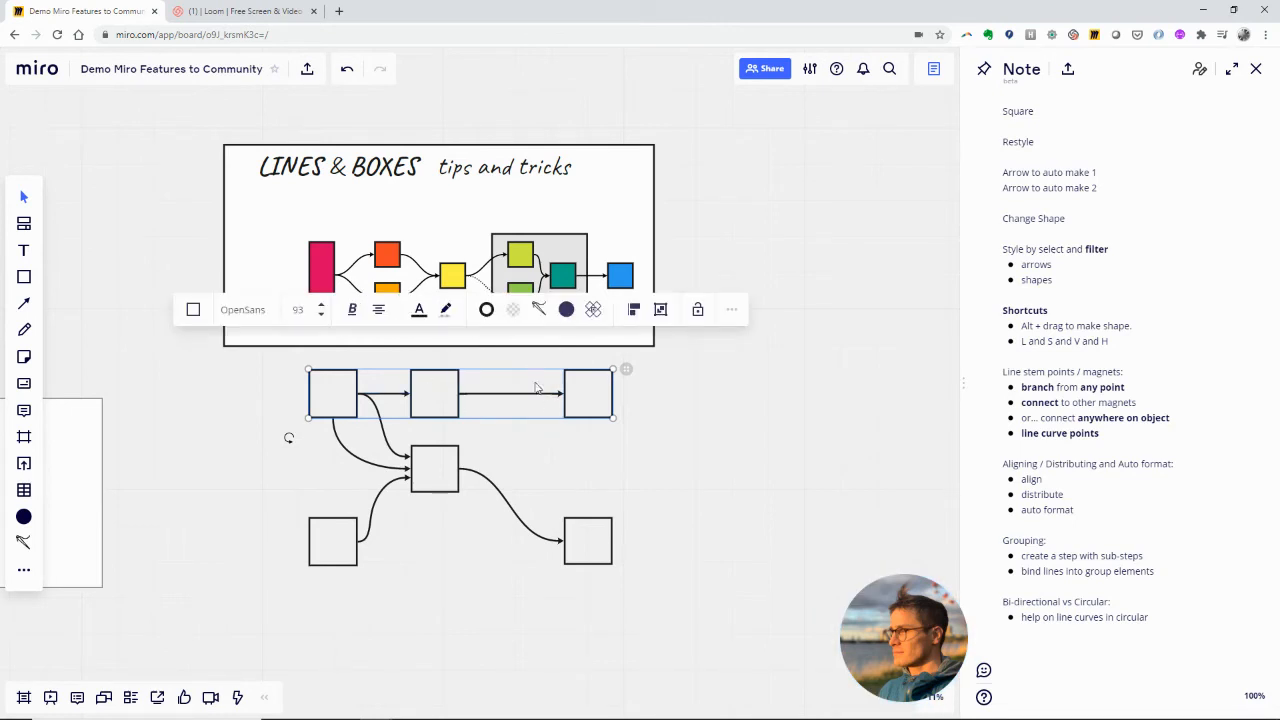
left_click(634, 312)
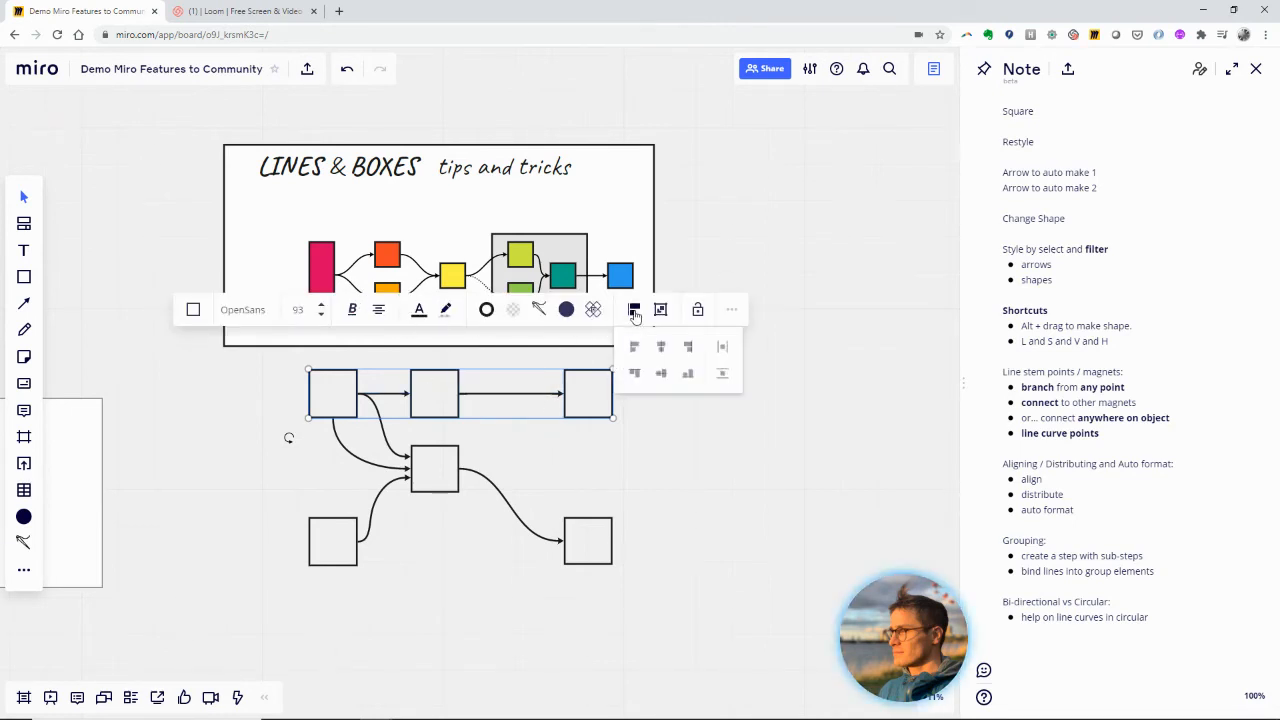
left_click(724, 352)
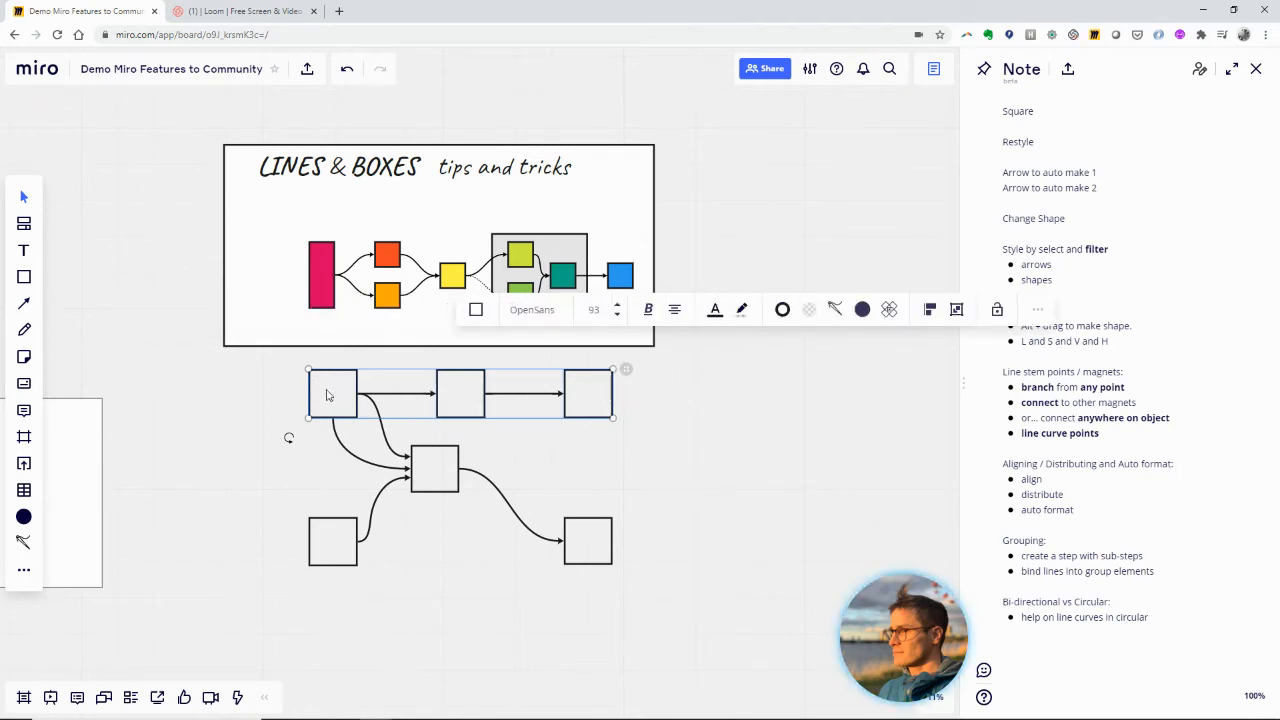
left_click(682, 423)
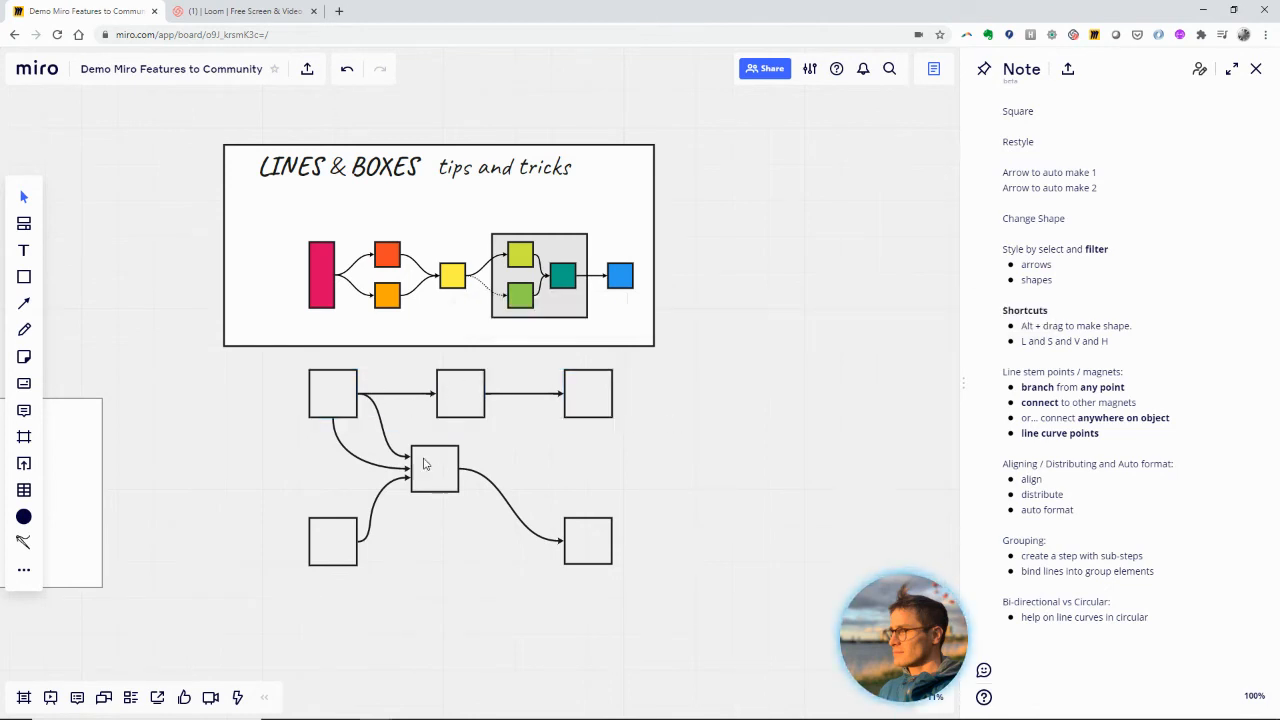
Move the central box beneath the upper row's middle box and place a duplicate of it between the two rightmost boxes.
left_click_drag(432, 476, 459, 477)
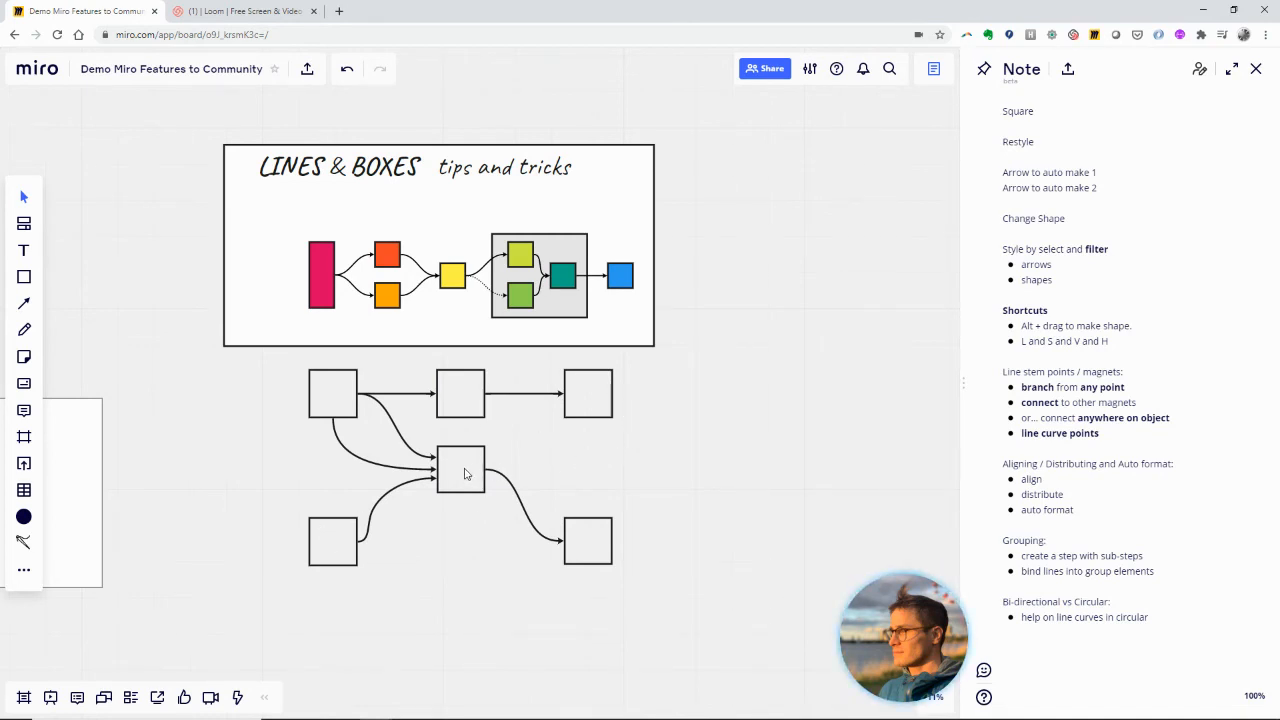
left_click_drag(473, 482, 600, 478)
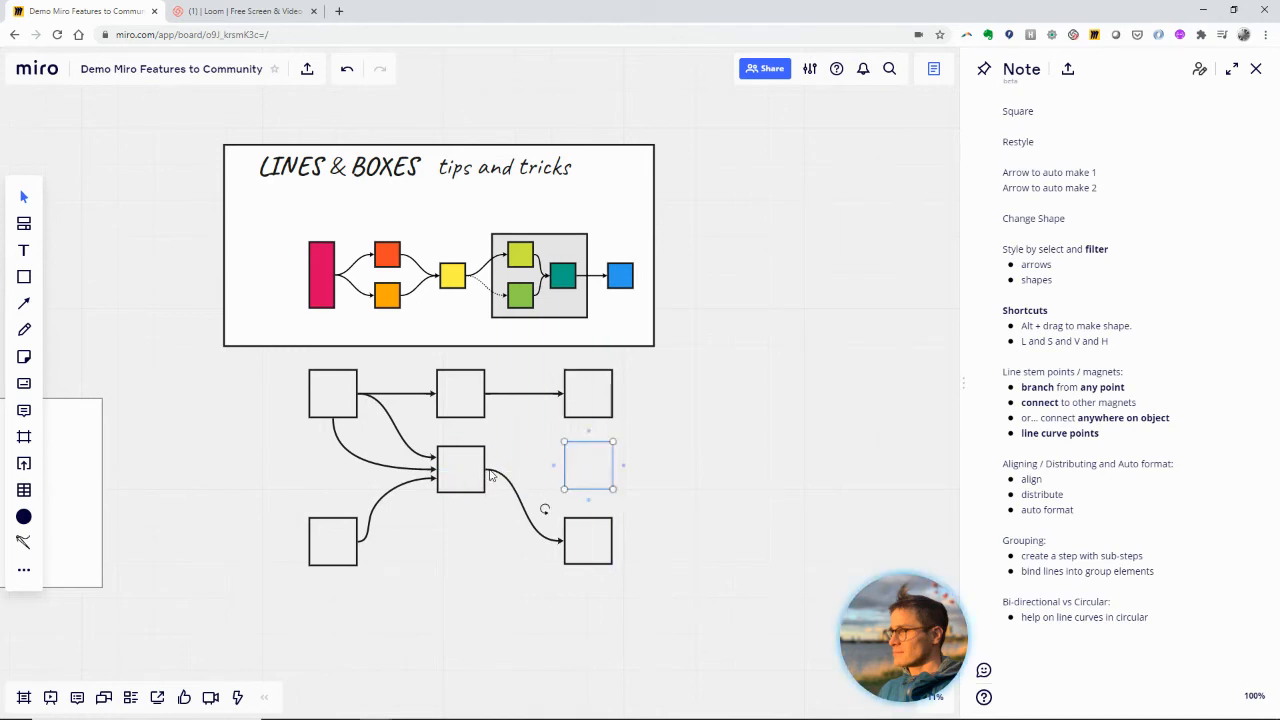
left_click(481, 477)
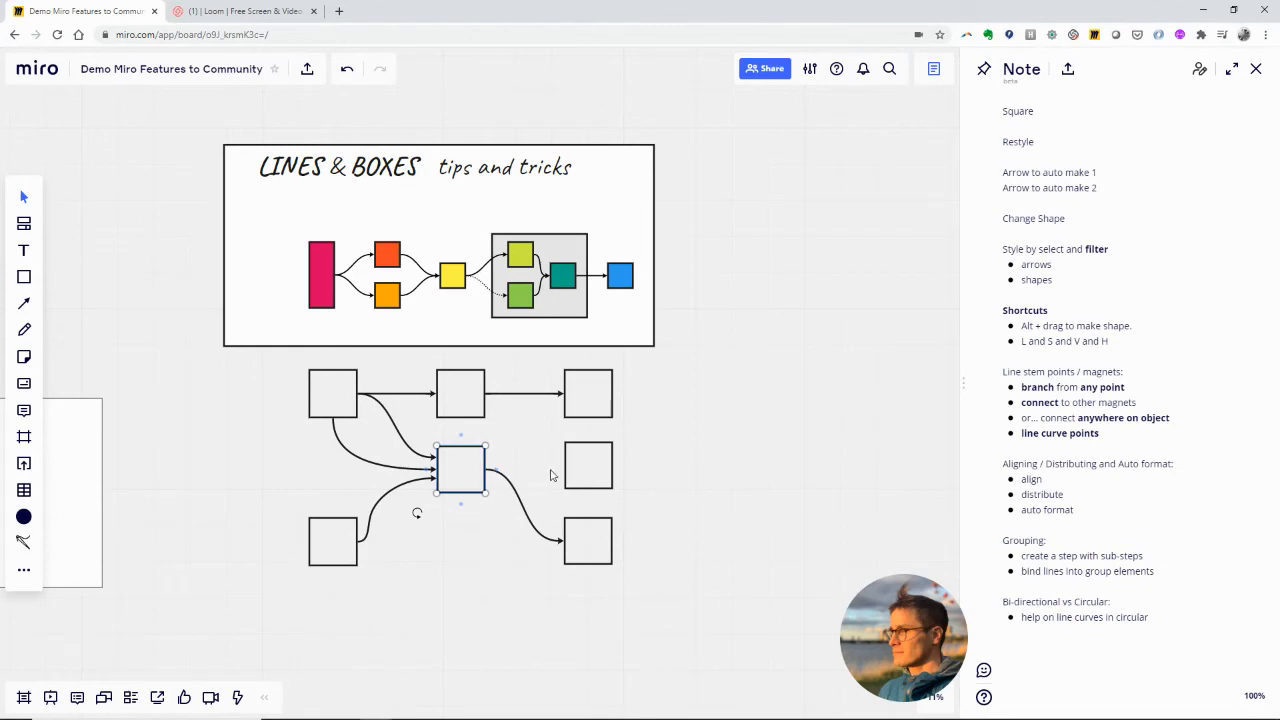
Connect the central box to the rightmost column's middle box and distribute that column's three boxes evenly in the vertical direction.
left_click_drag(496, 469, 566, 467)
left_click(648, 440)
left_click_drag(654, 365, 549, 612)
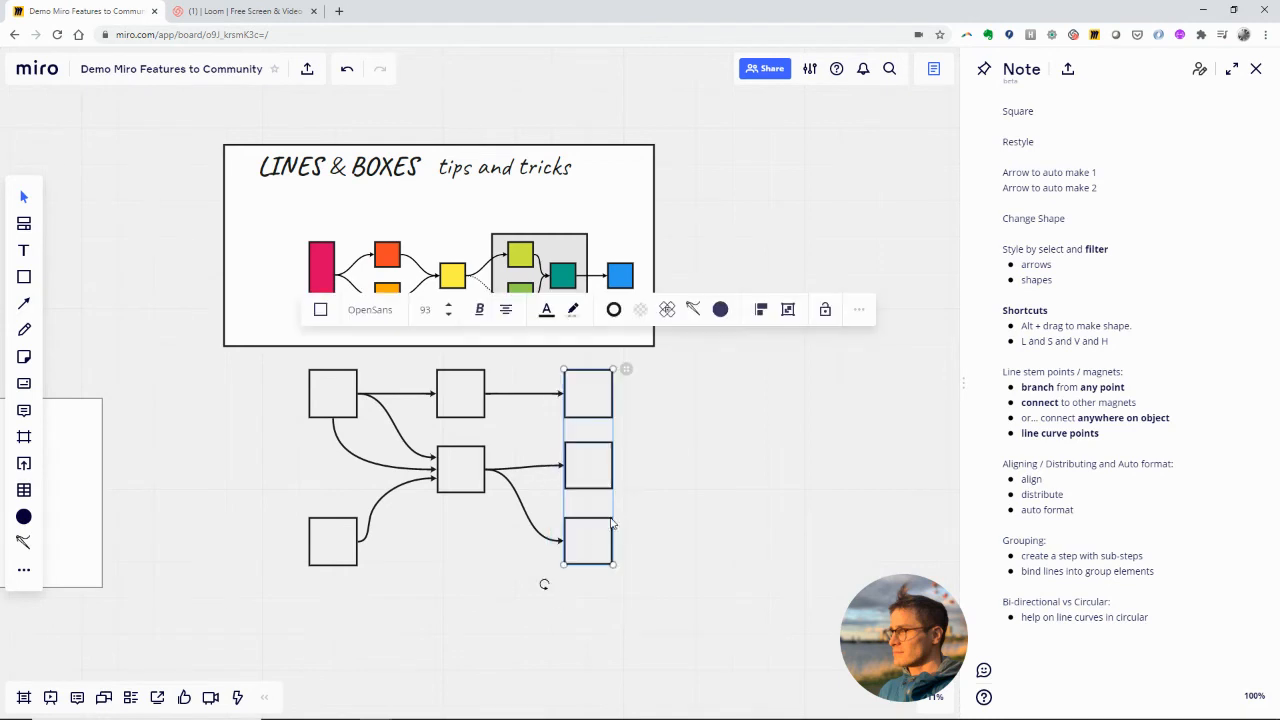
left_click(761, 309)
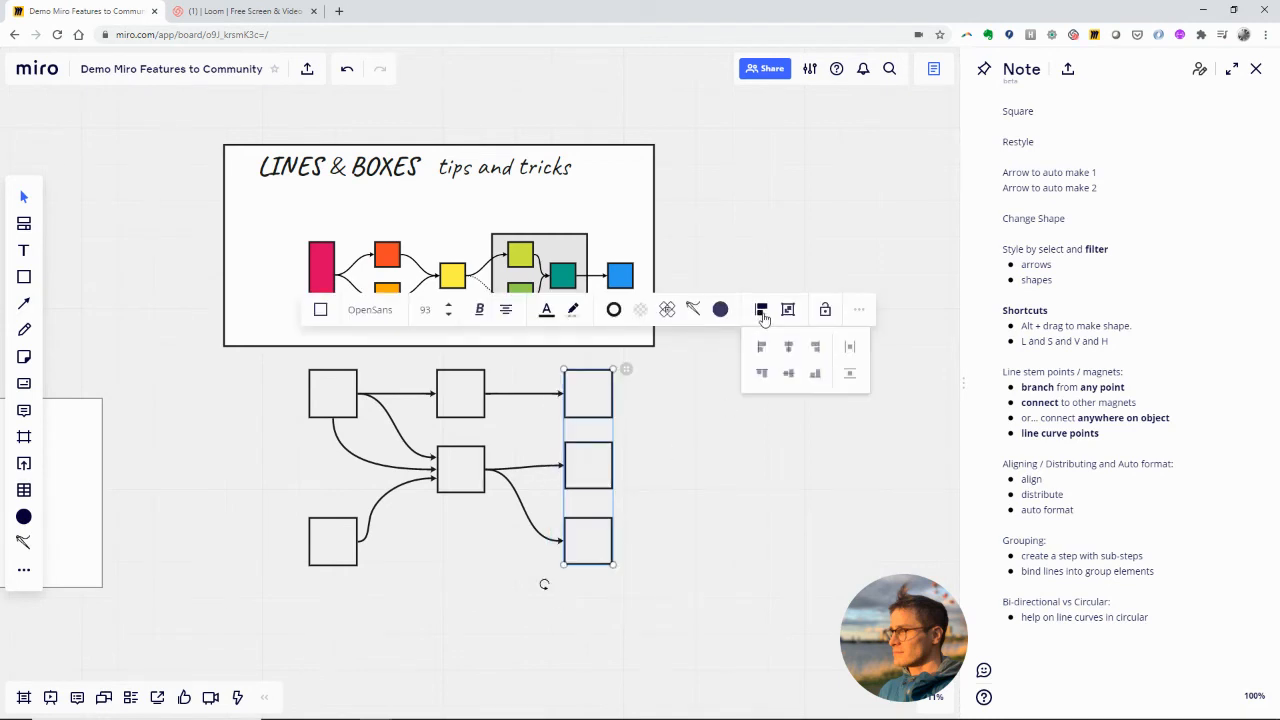
left_click(850, 376)
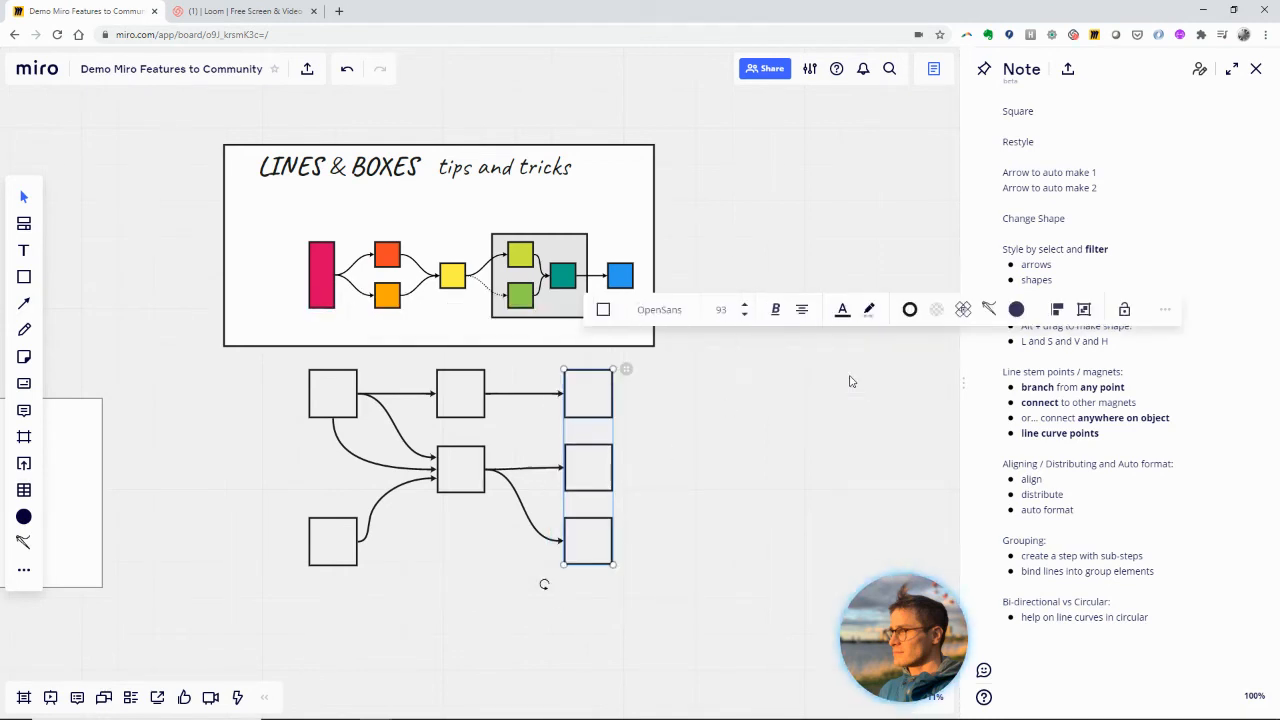
left_click(655, 457)
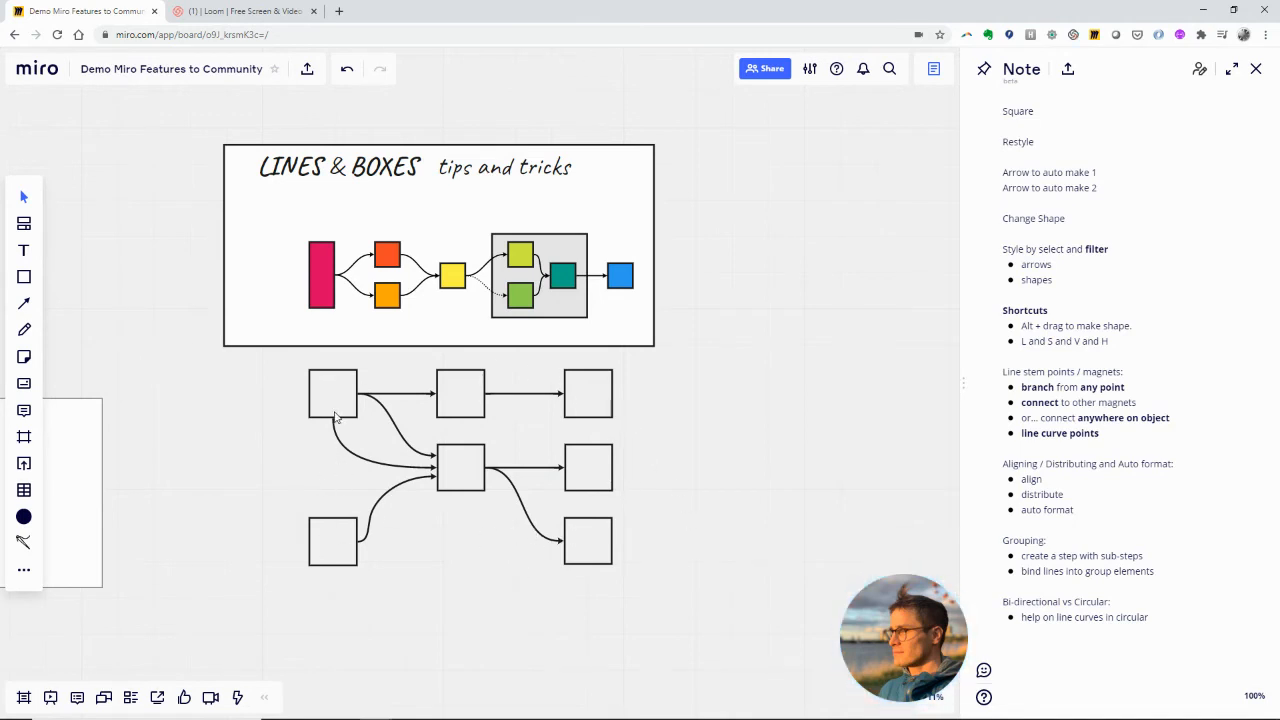
Select the whole flow diagram below the frame and move it down slightly, keeping its horizontal position.
left_click_drag(646, 357, 232, 612)
left_click_drag(468, 393, 472, 428)
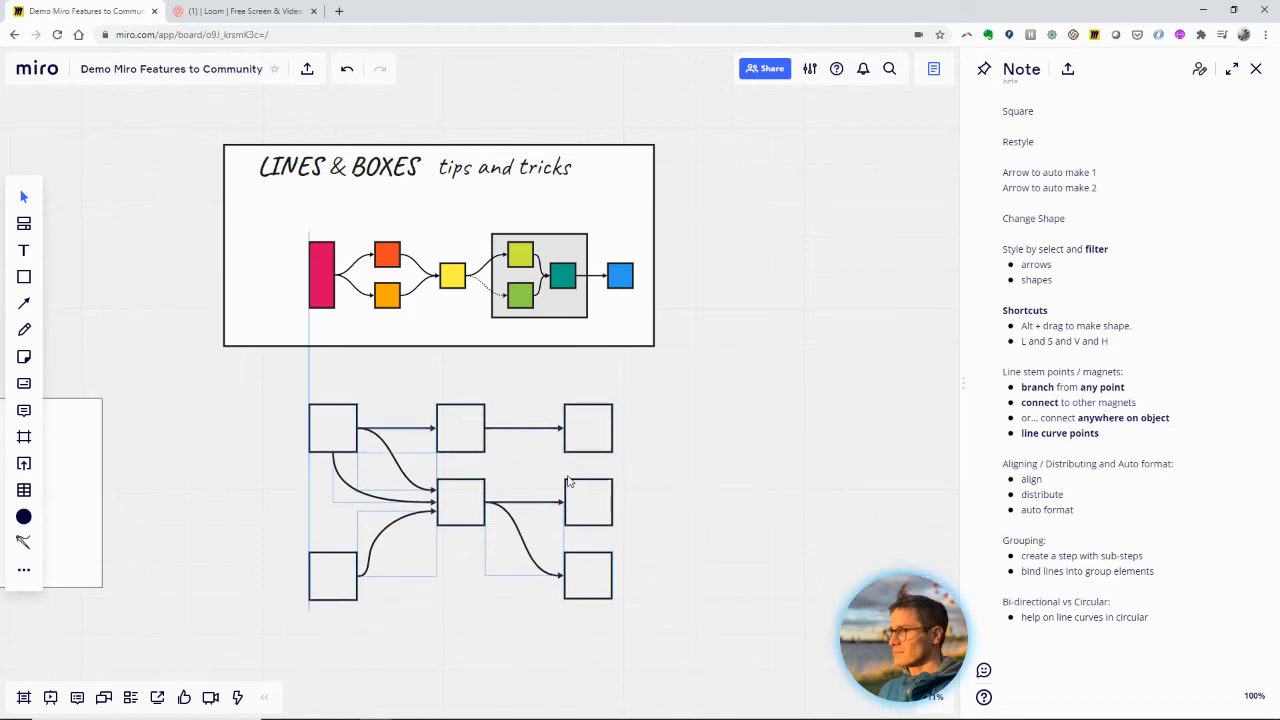
scroll(581, 513, "down", 5)
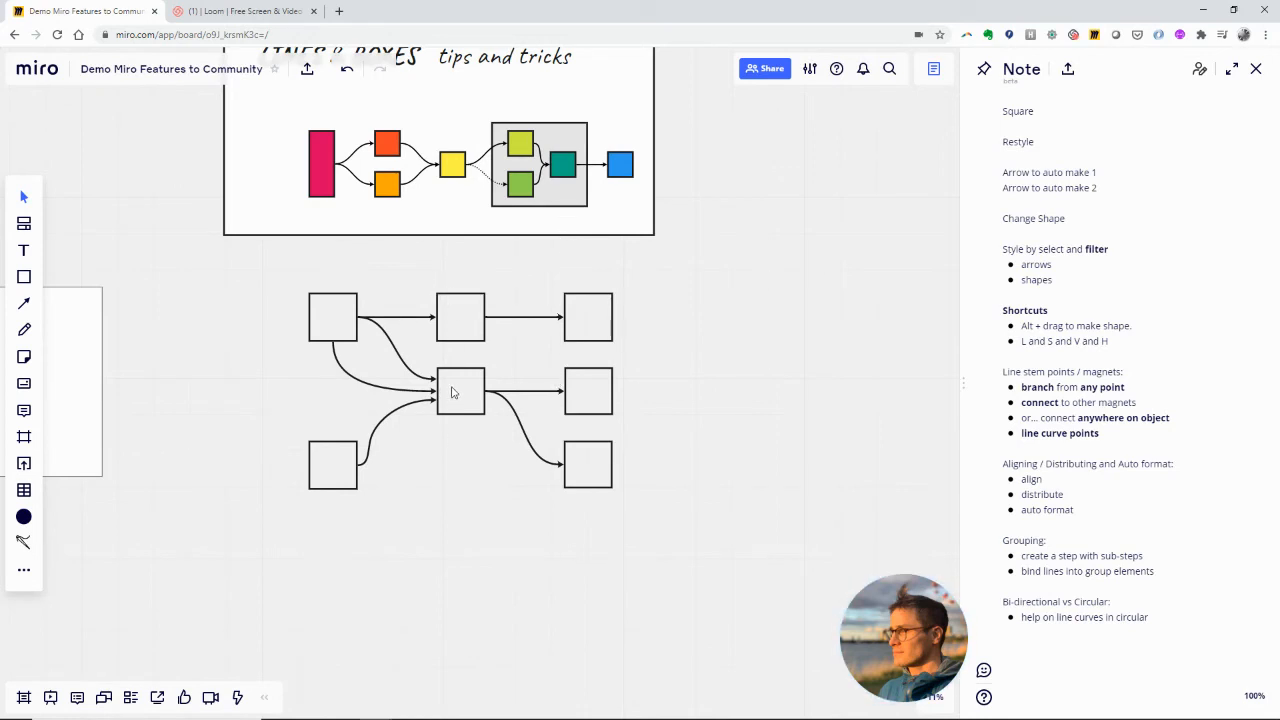
scroll(526, 417, "up", 1)
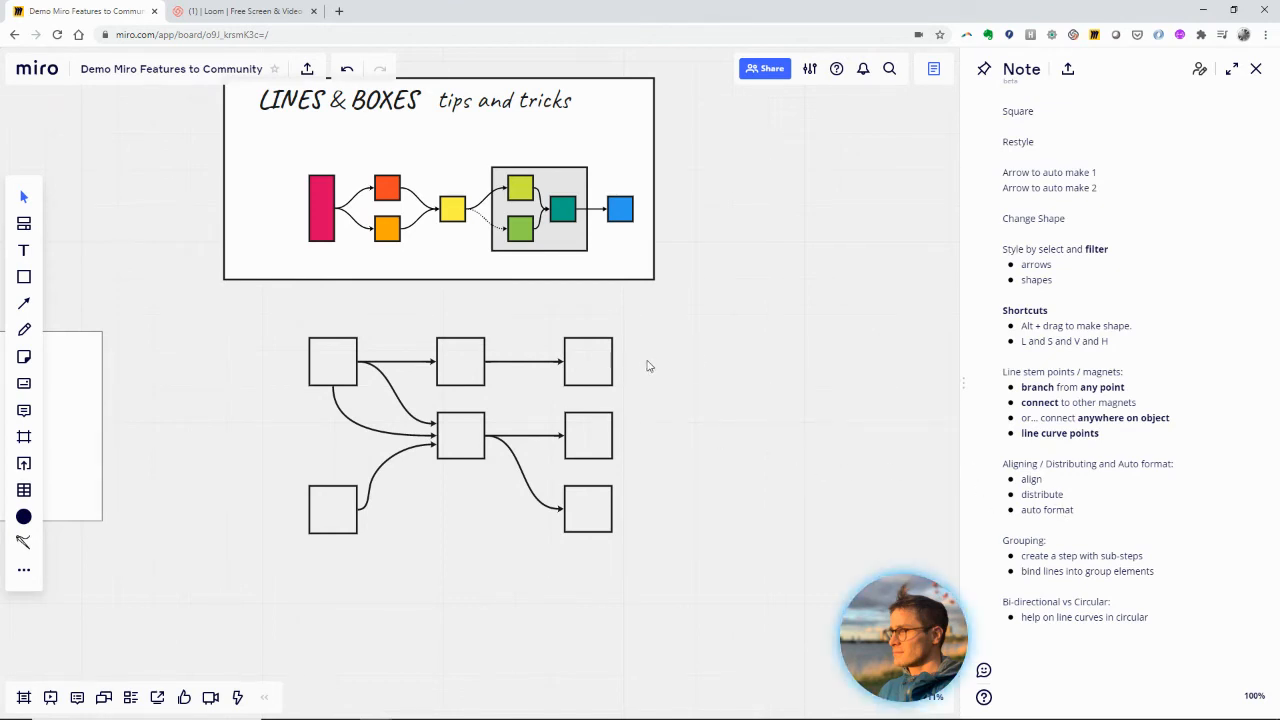
Auto-format the rightmost column's three boxes into a tight stack and spread the lower two back out to their rows.
left_click_drag(653, 327, 537, 563)
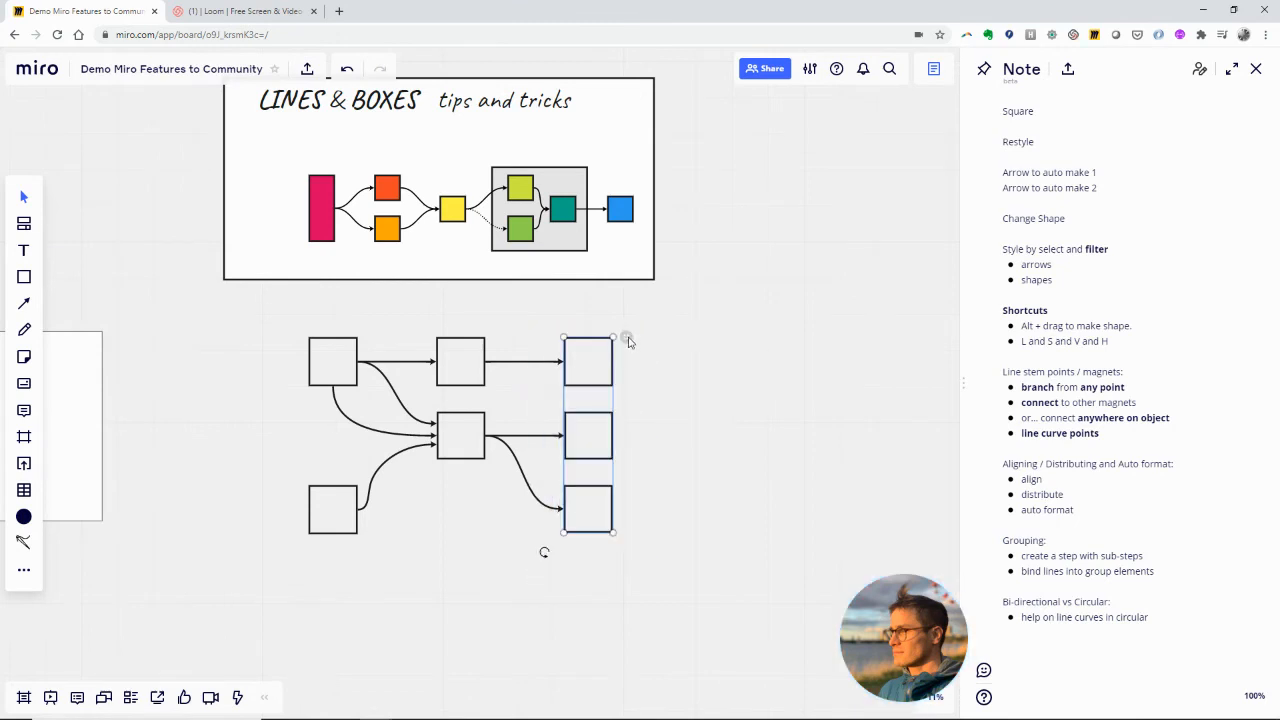
mouse_move(628, 343)
left_mouse_down()
mouse_move(951, 366)
mouse_move(630, 366)
left_mouse_up()
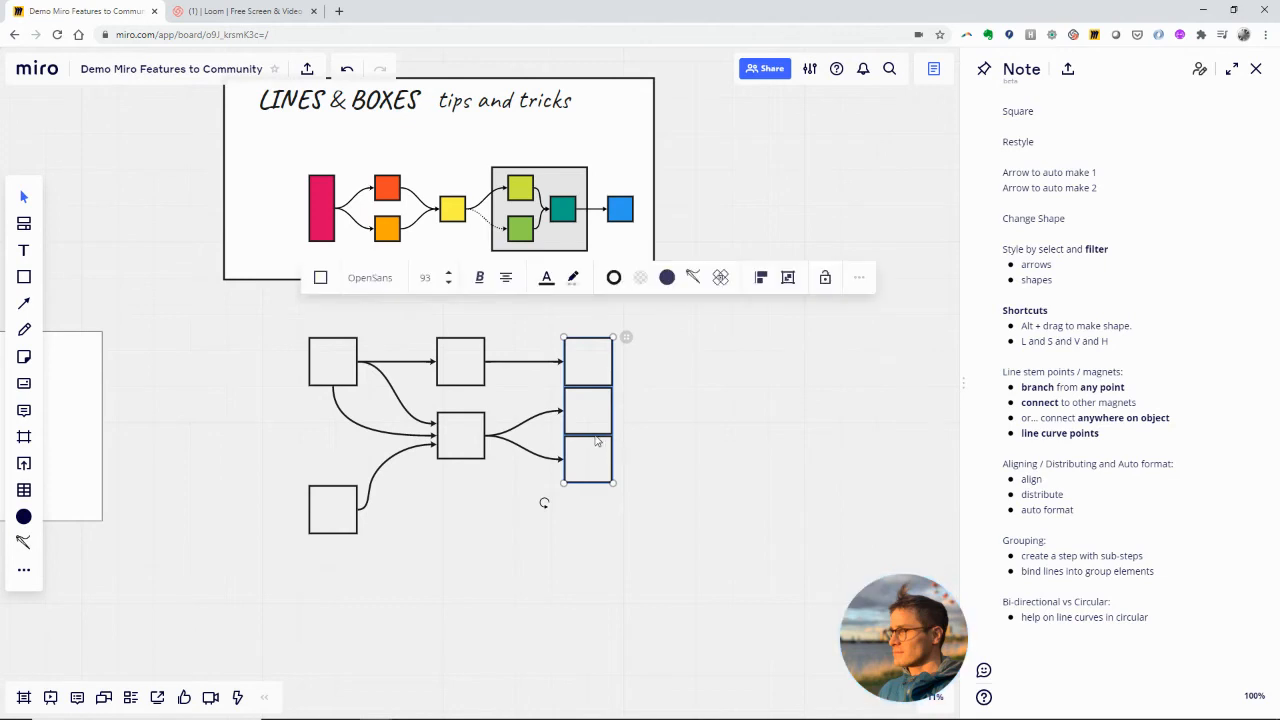
left_click_drag(597, 438, 598, 382)
left_click(597, 382)
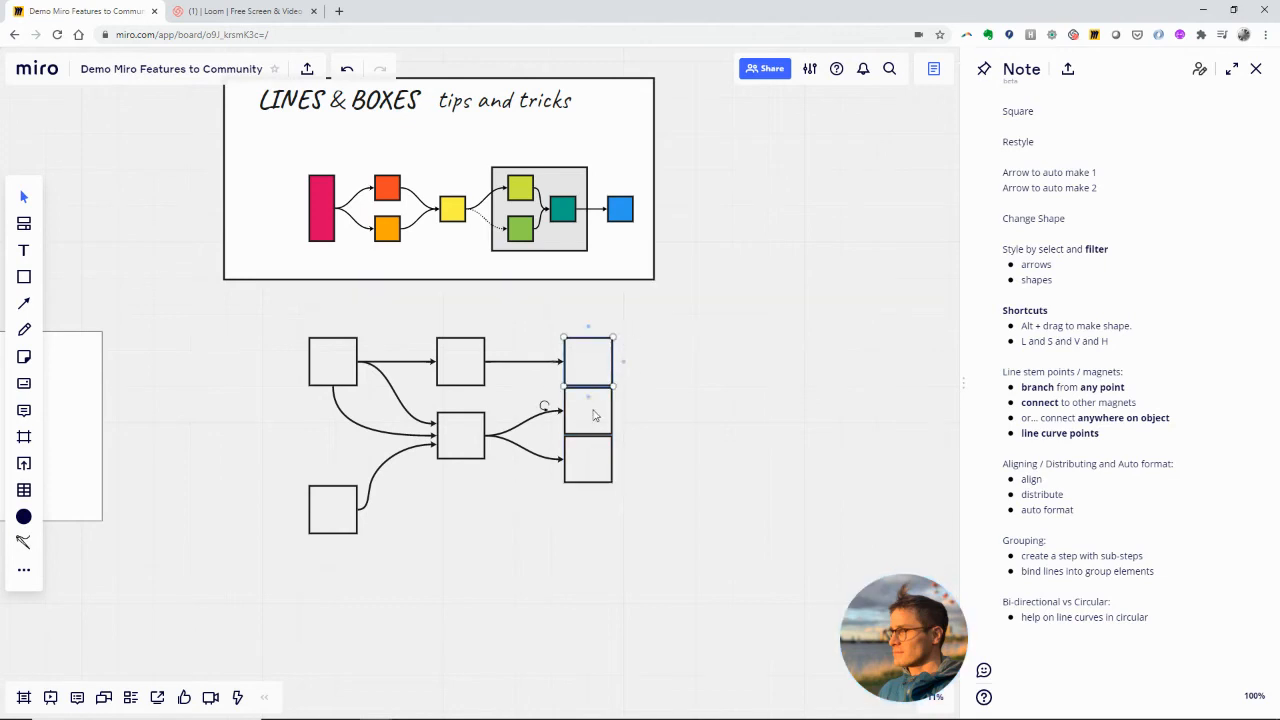
left_click_drag(638, 308, 553, 500)
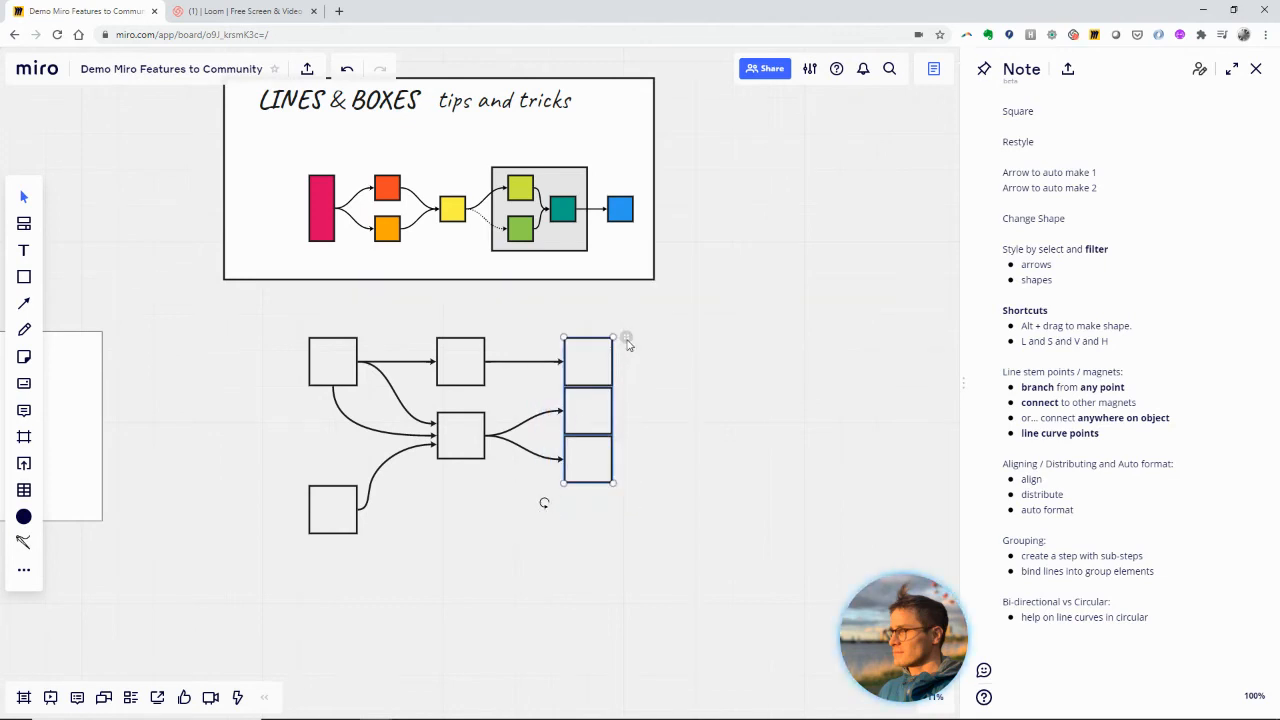
left_click_drag(626, 340, 644, 371)
left_click_drag(575, 390, 597, 523)
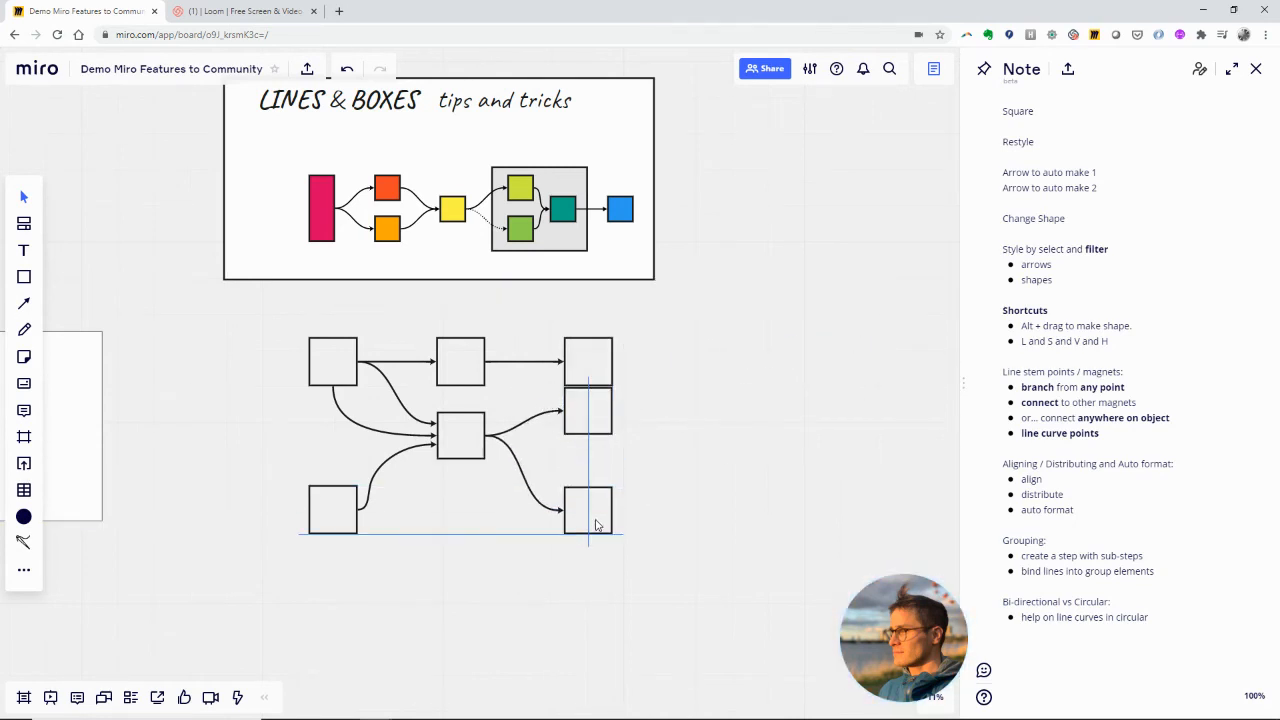
left_click_drag(588, 426, 588, 451)
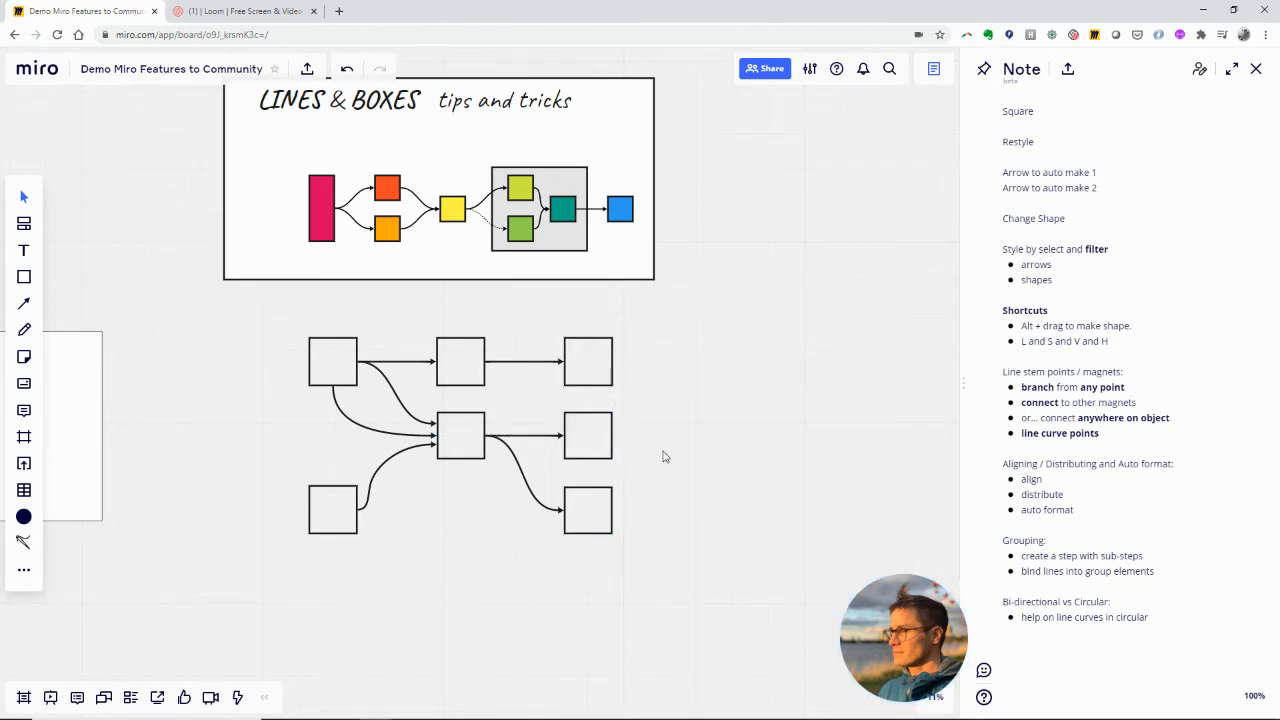
Try auto-formatting the whole flow diagram into a compact grid and undo it.
left_click_drag(643, 310, 294, 584)
left_click_drag(628, 340, 434, 431)
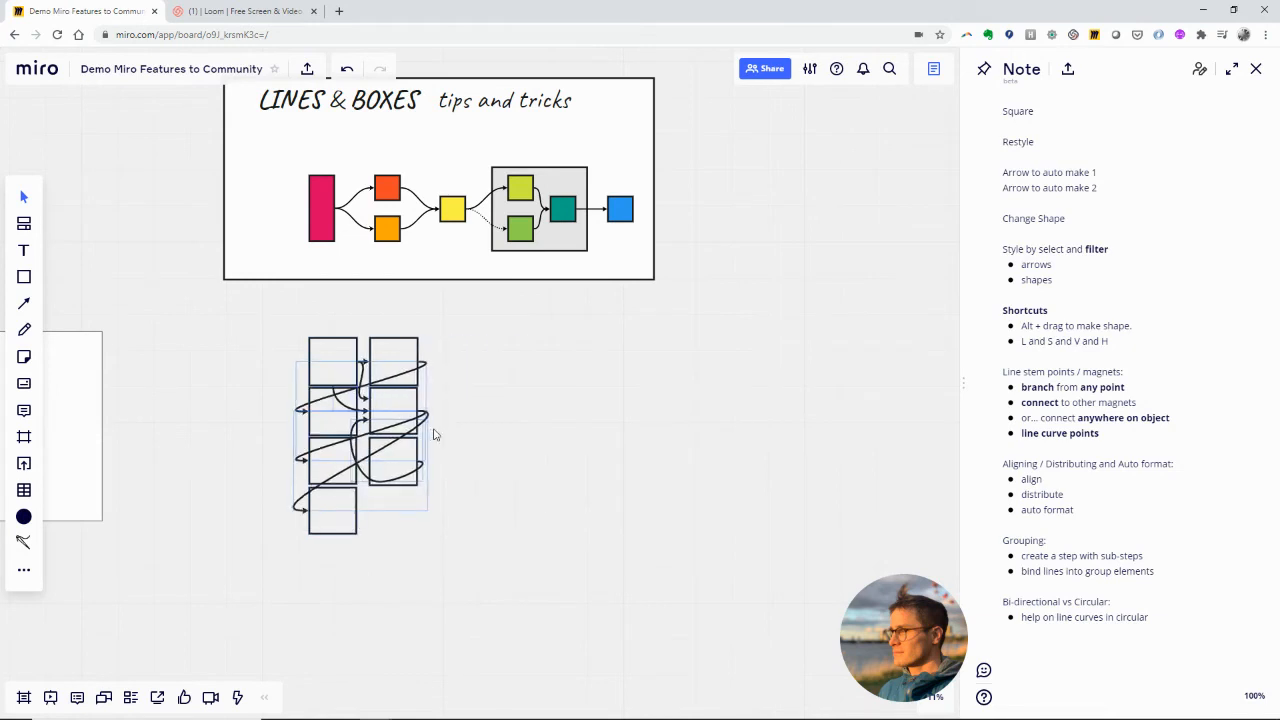
left_click(552, 437)
key("ctrl+z")
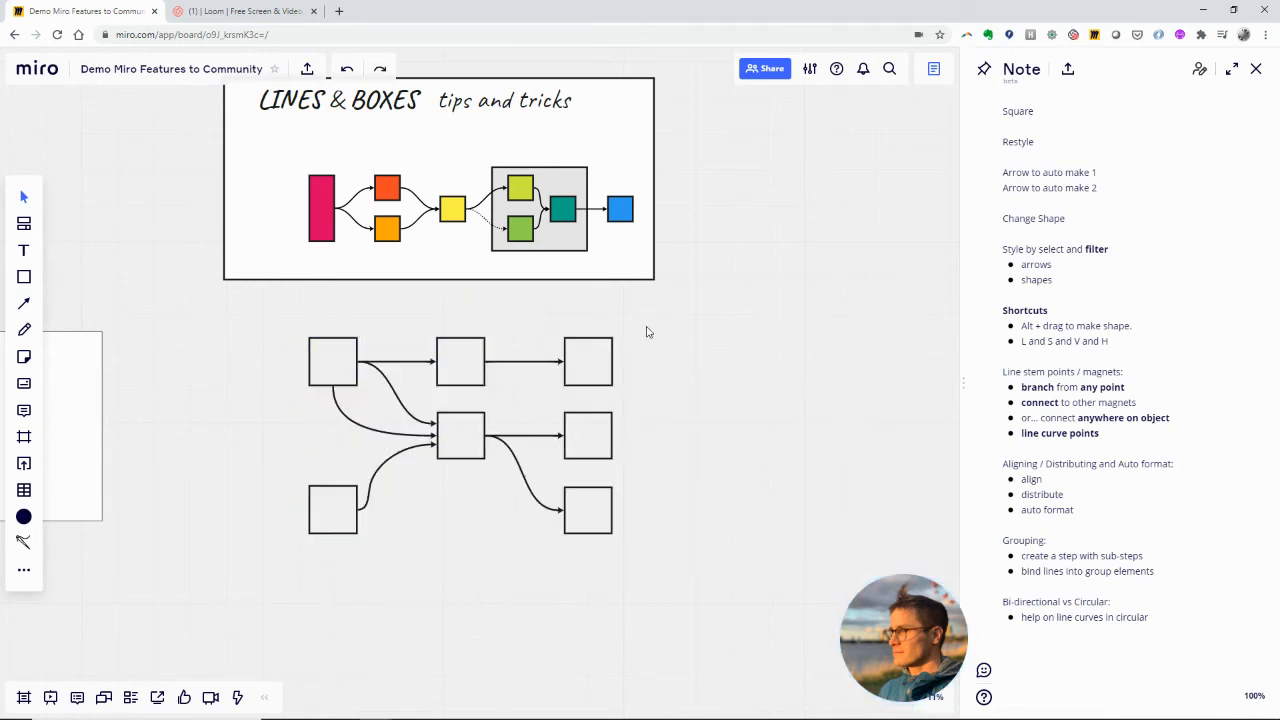
Auto-format the rightmost column's two lower boxes into a row and back into a stack, and return the bottom box to its row.
left_click(607, 442)
left_click(583, 524, "shift")
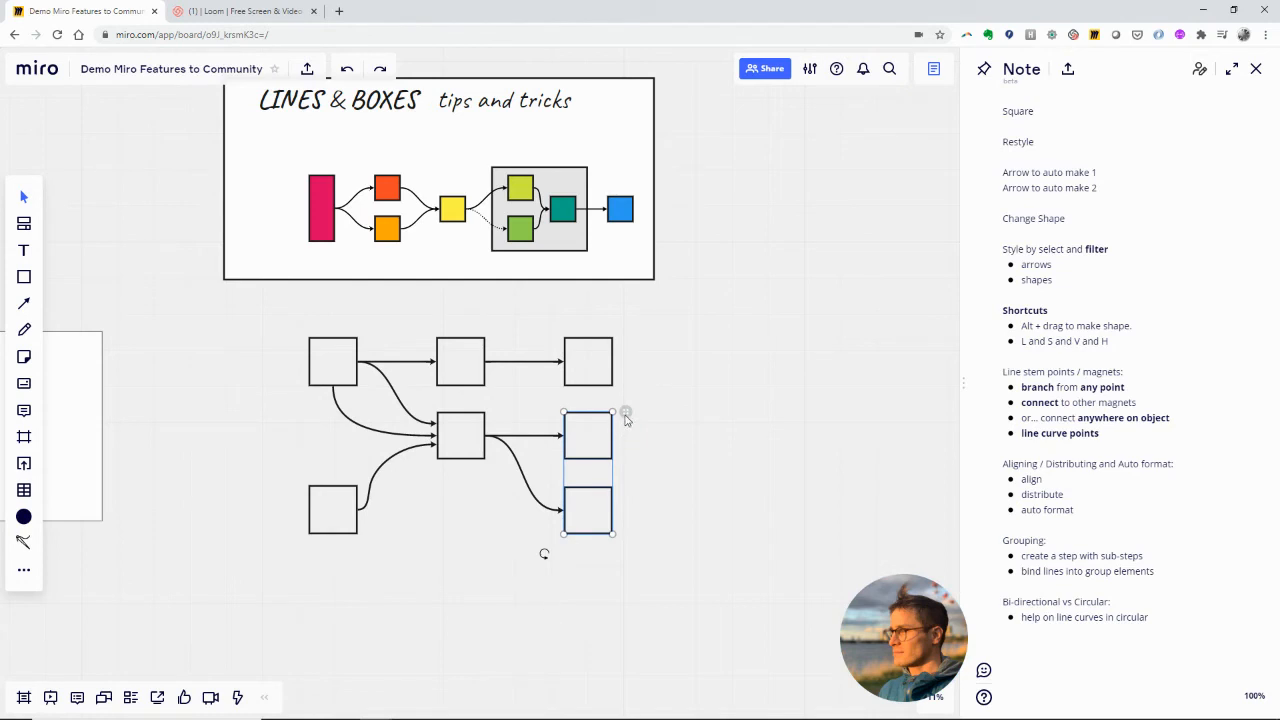
key("h")
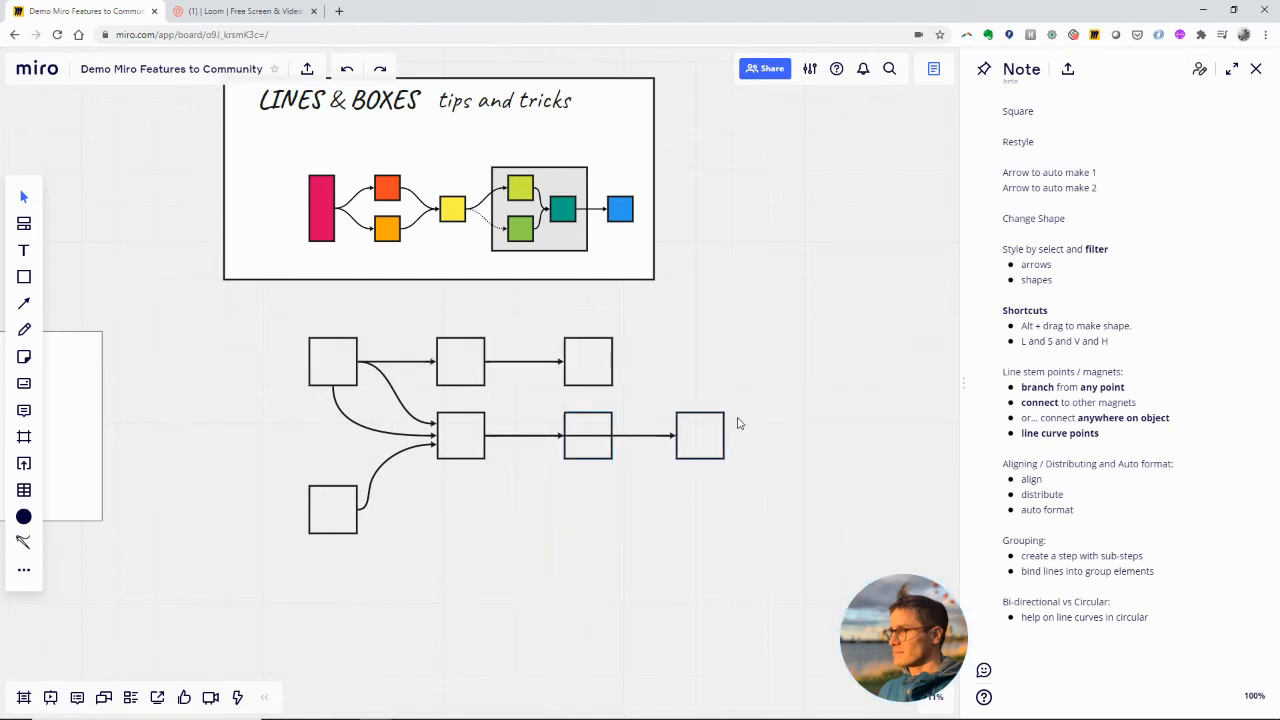
key("v")
mouse_move(594, 503)
left_mouse_down()
mouse_move(597, 531)
mouse_move(596, 497)
left_mouse_up()
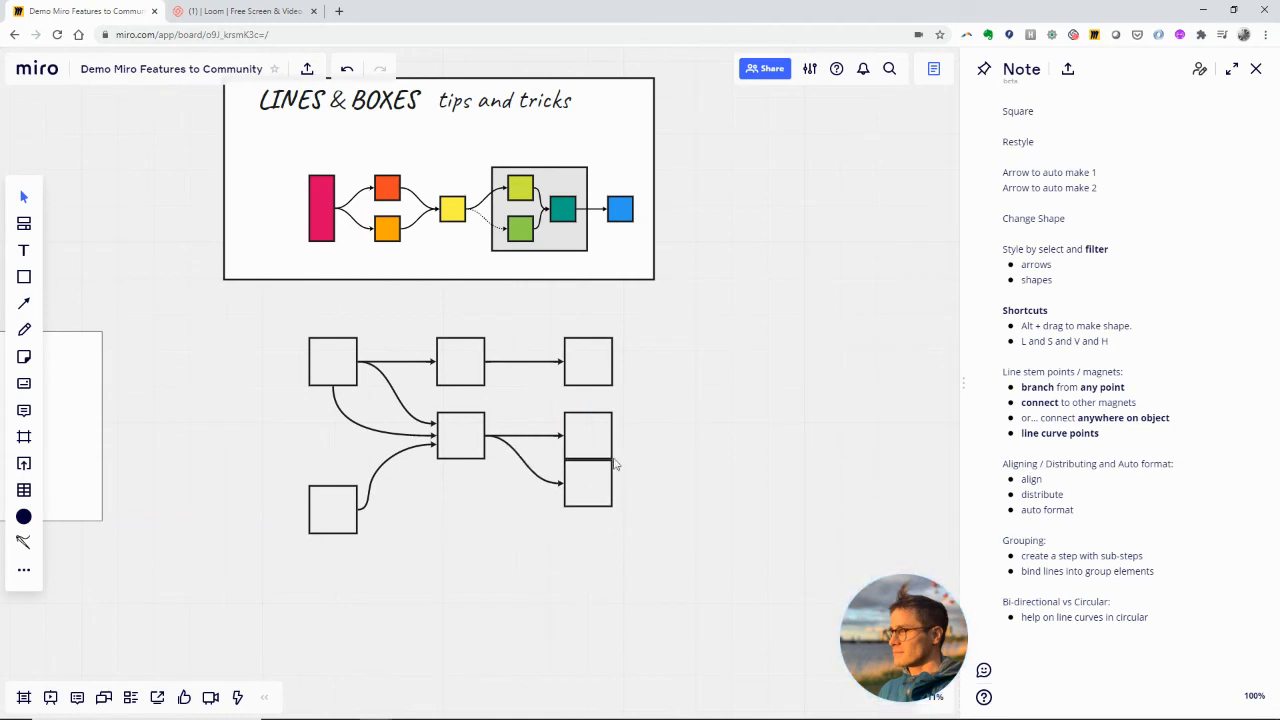
left_click_drag(603, 484, 603, 510)
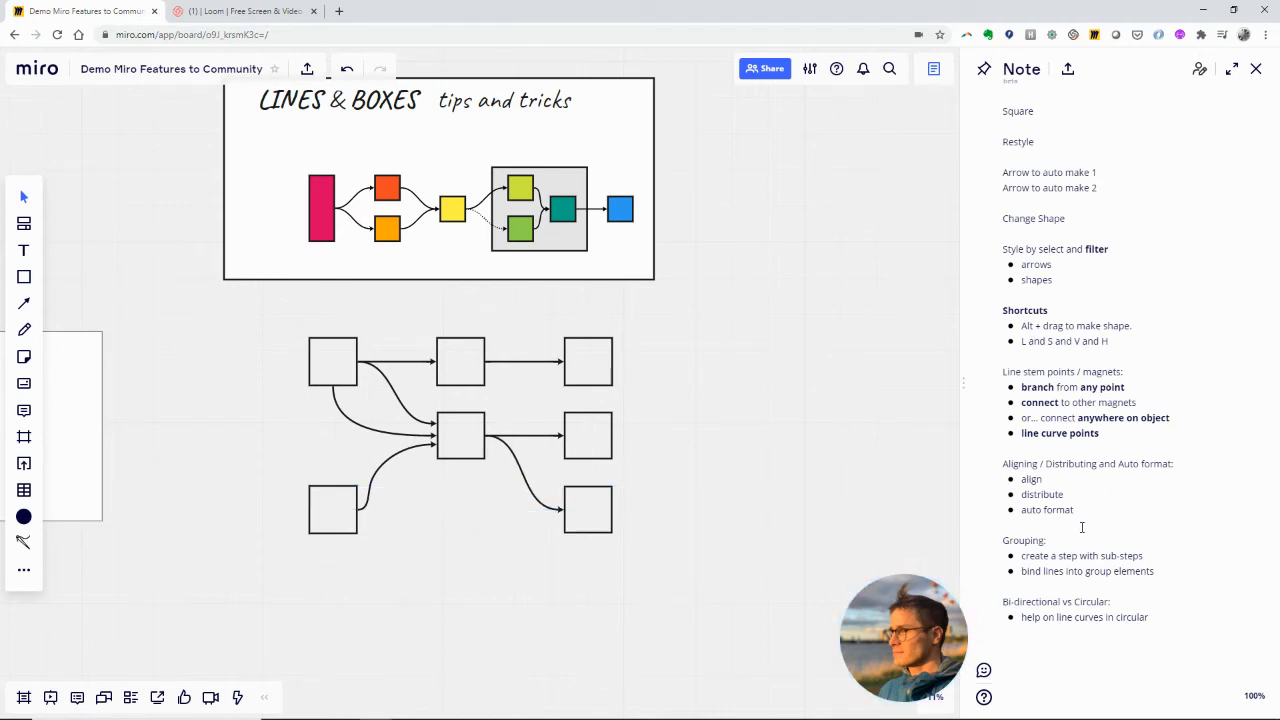
left_click(615, 420)
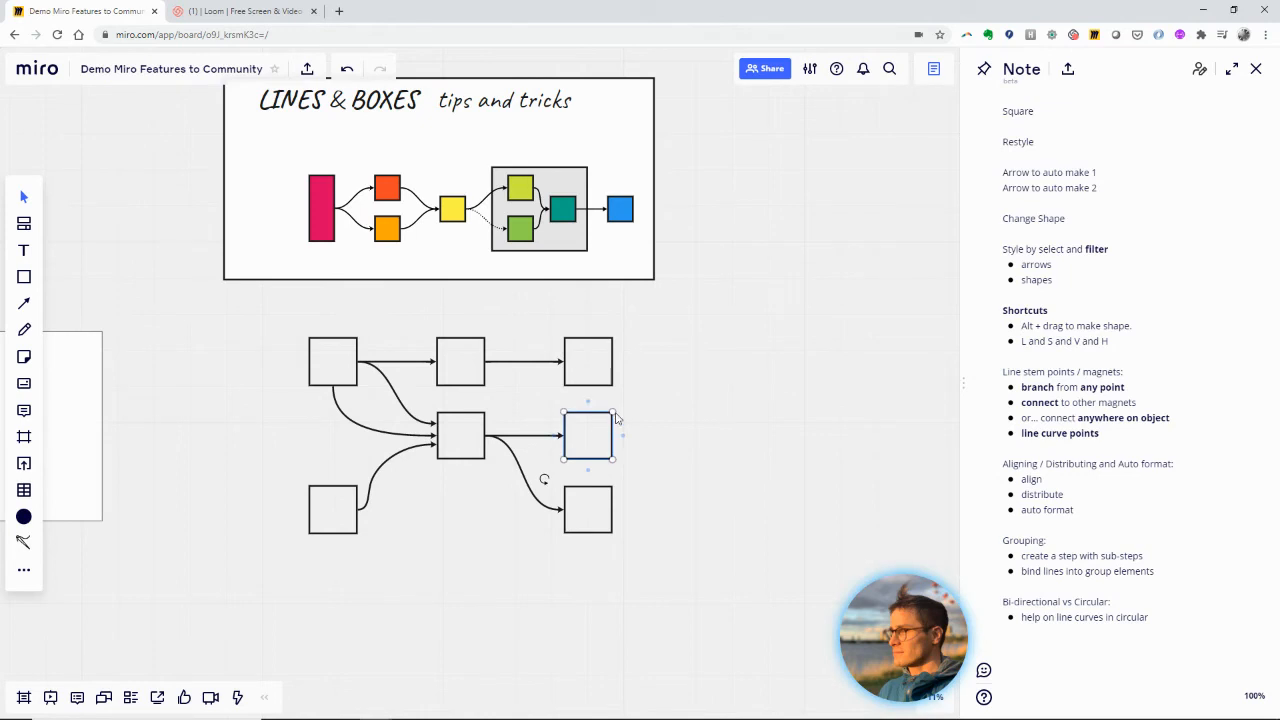
left_click(689, 380)
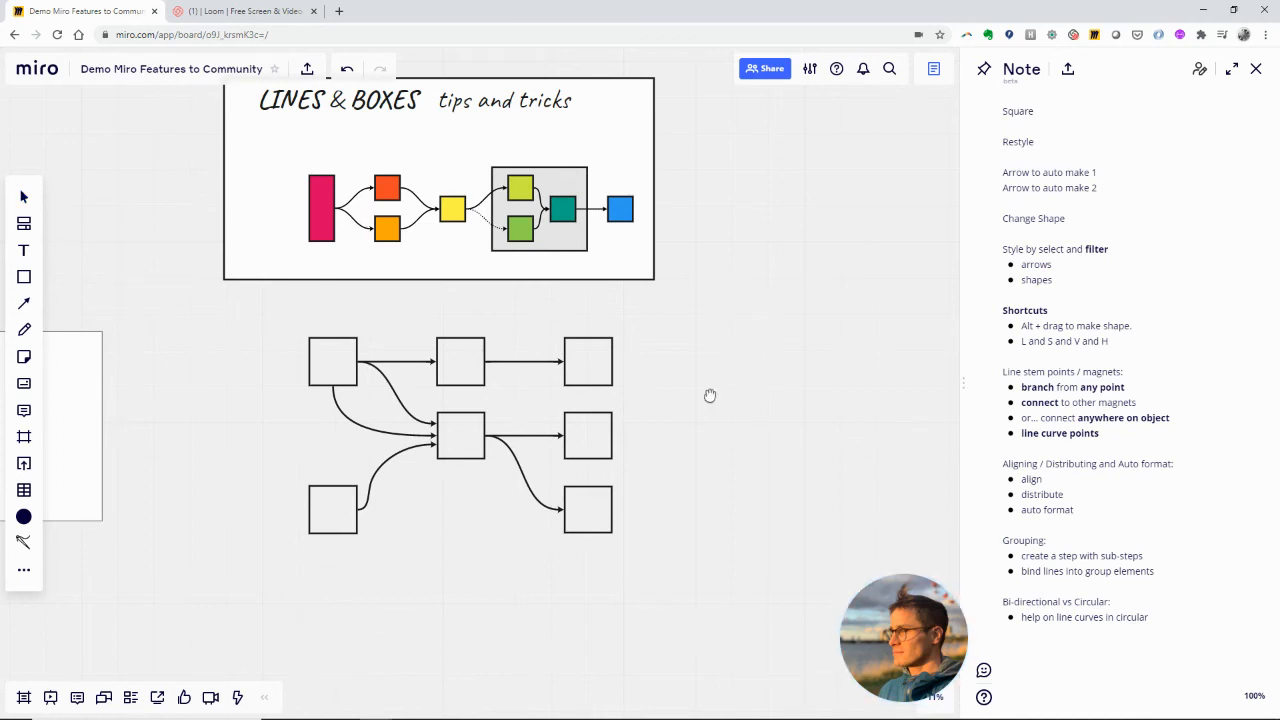
Place a duplicate of the bottom right box beside it and enlarge the copy to span the height of the two lower rows.
left_click_drag(710, 396, 514, 406)
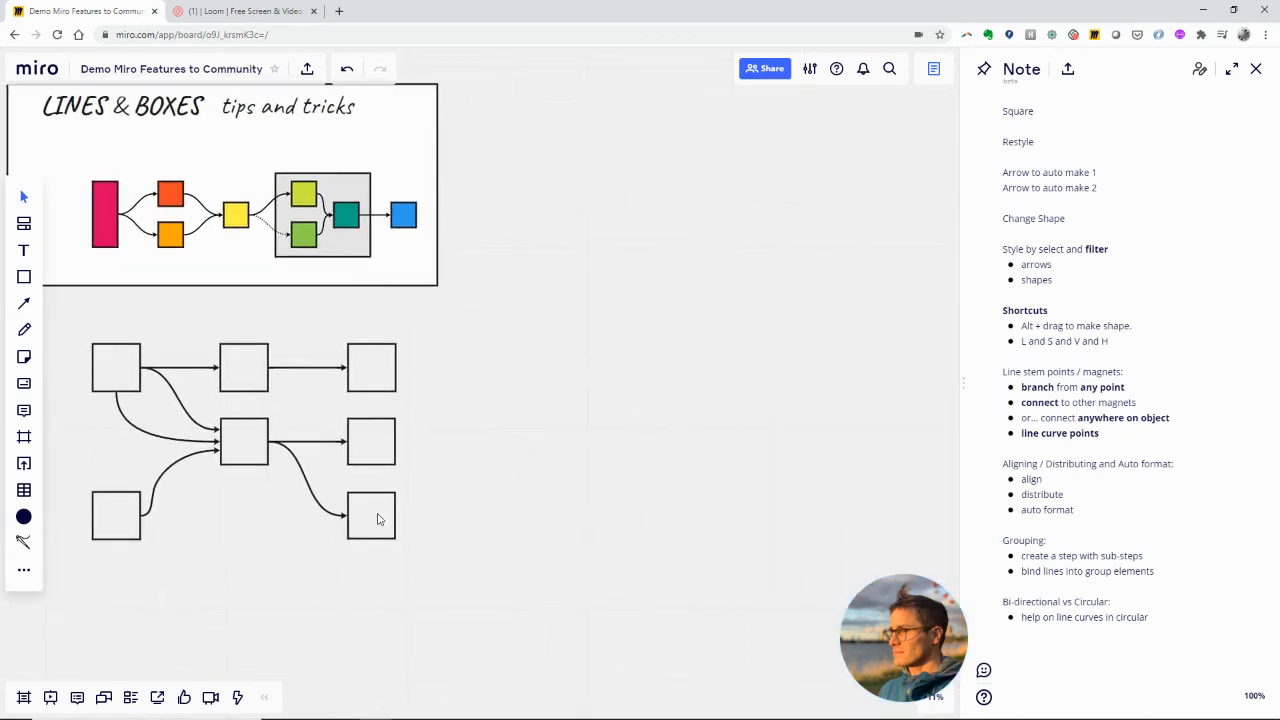
left_click_drag(380, 517, 522, 519)
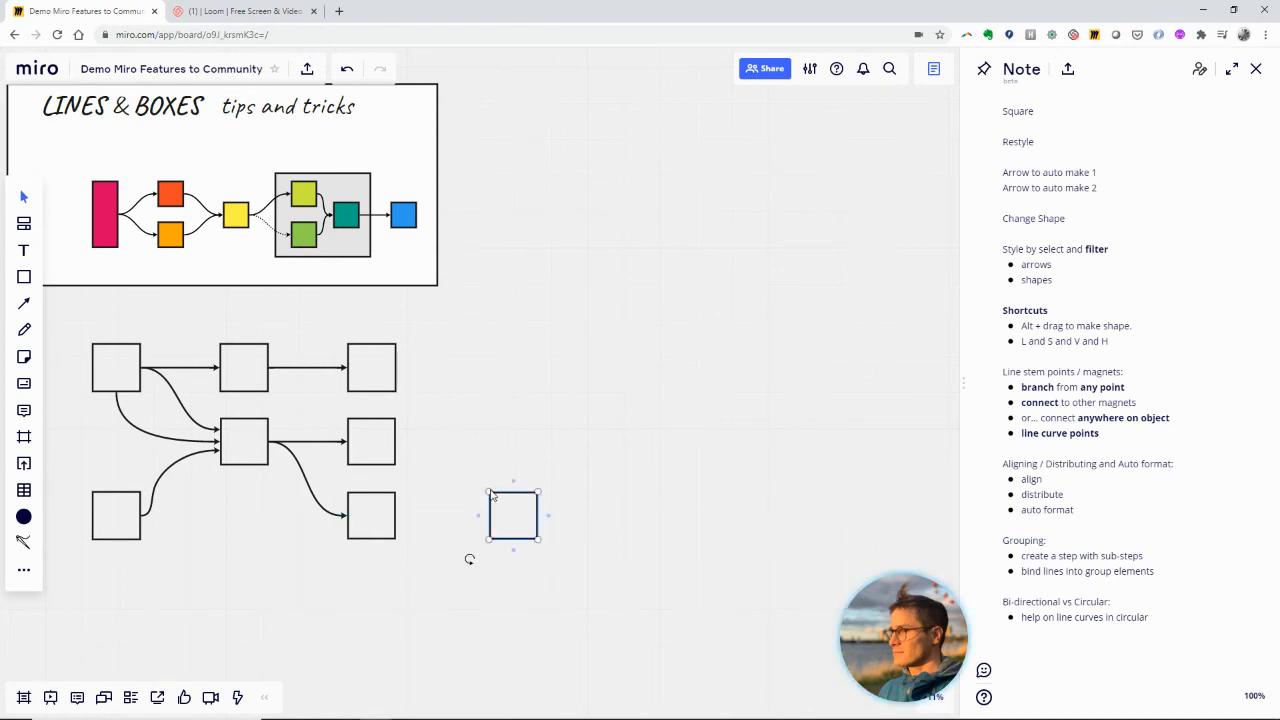
left_click_drag(490, 495, 426, 418)
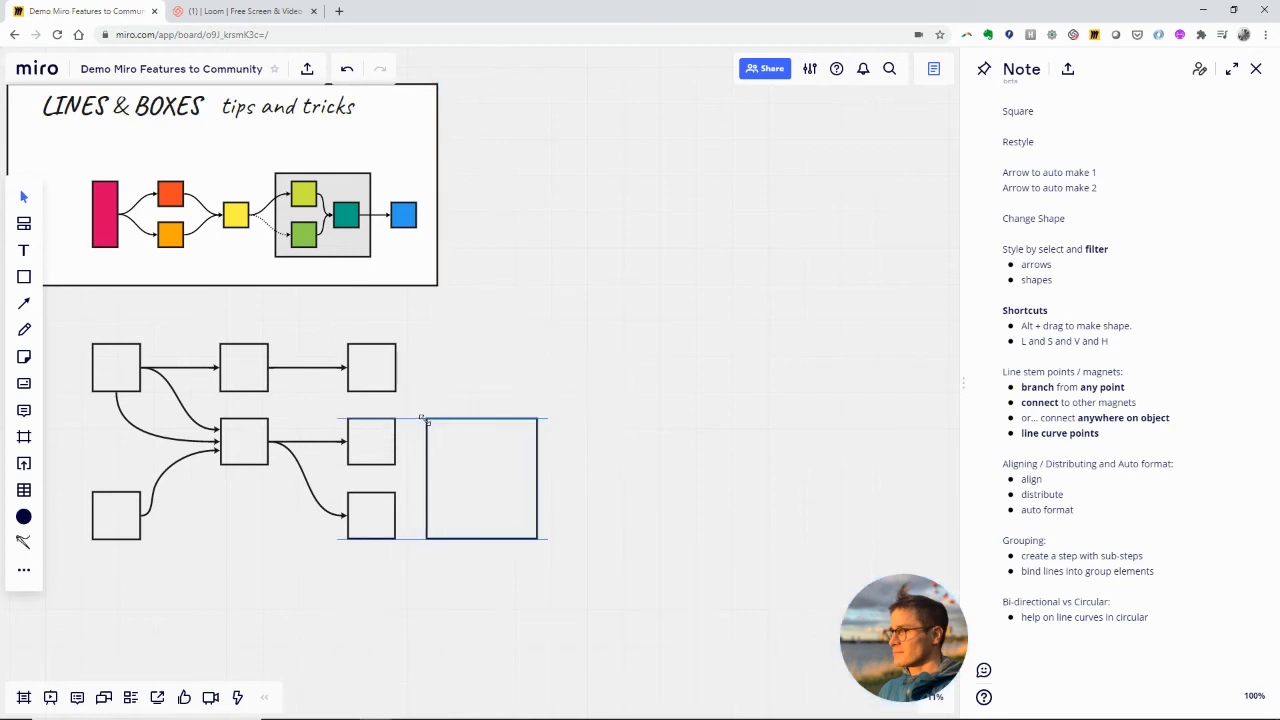
mouse_move(538, 470)
left_mouse_down()
mouse_move(558, 468)
mouse_move(526, 479)
left_mouse_up()
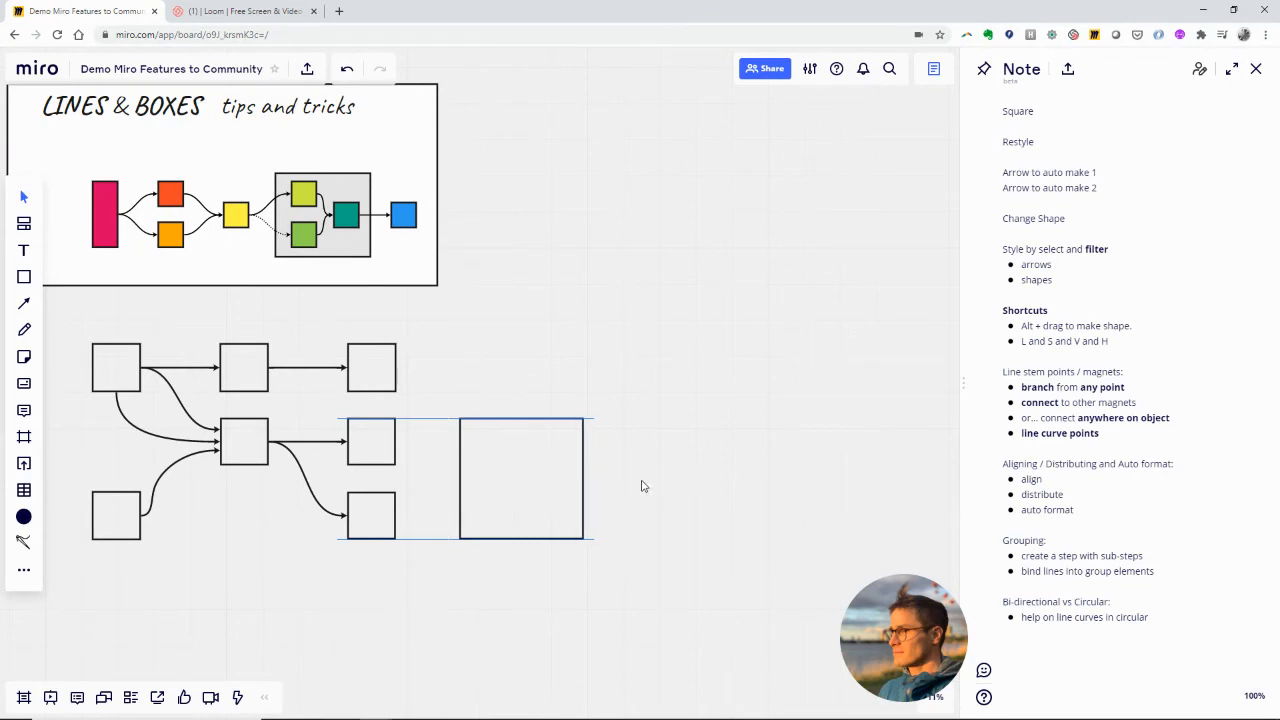
Extend the large box slightly above and below the two lower rows and widen it to make room for sub-steps.
left_click(462, 431)
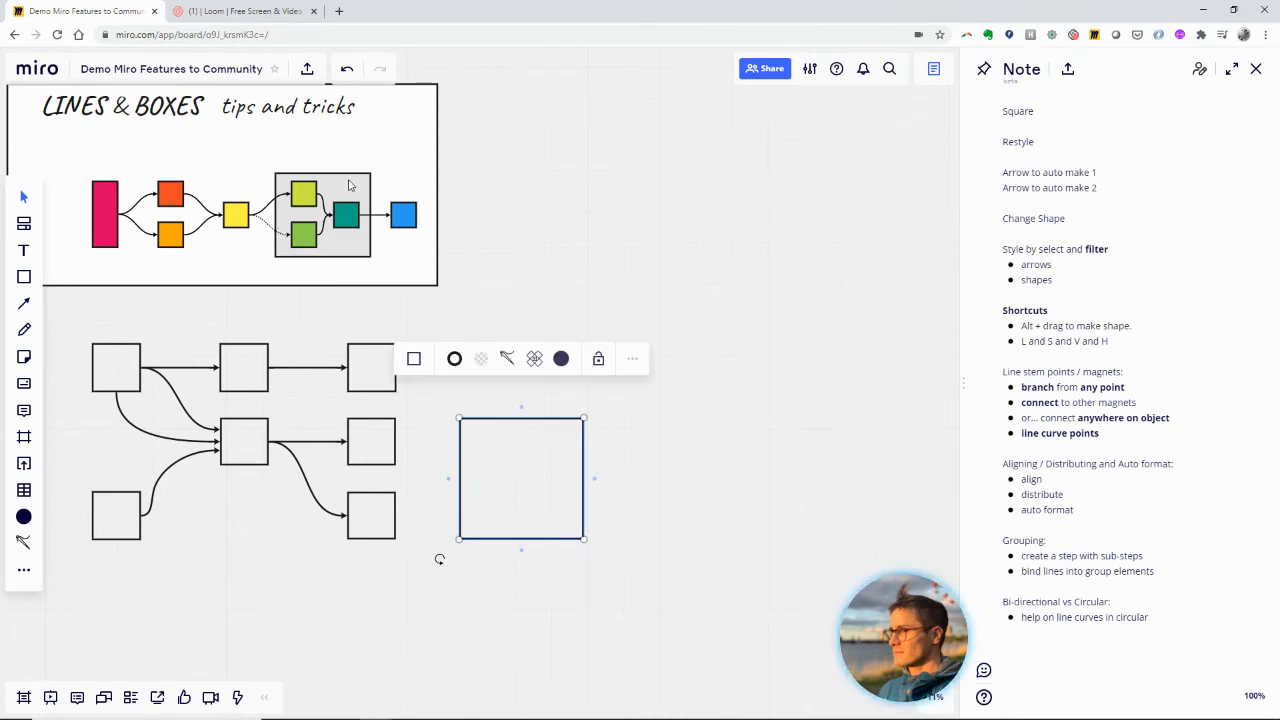
left_click_drag(459, 418, 450, 409)
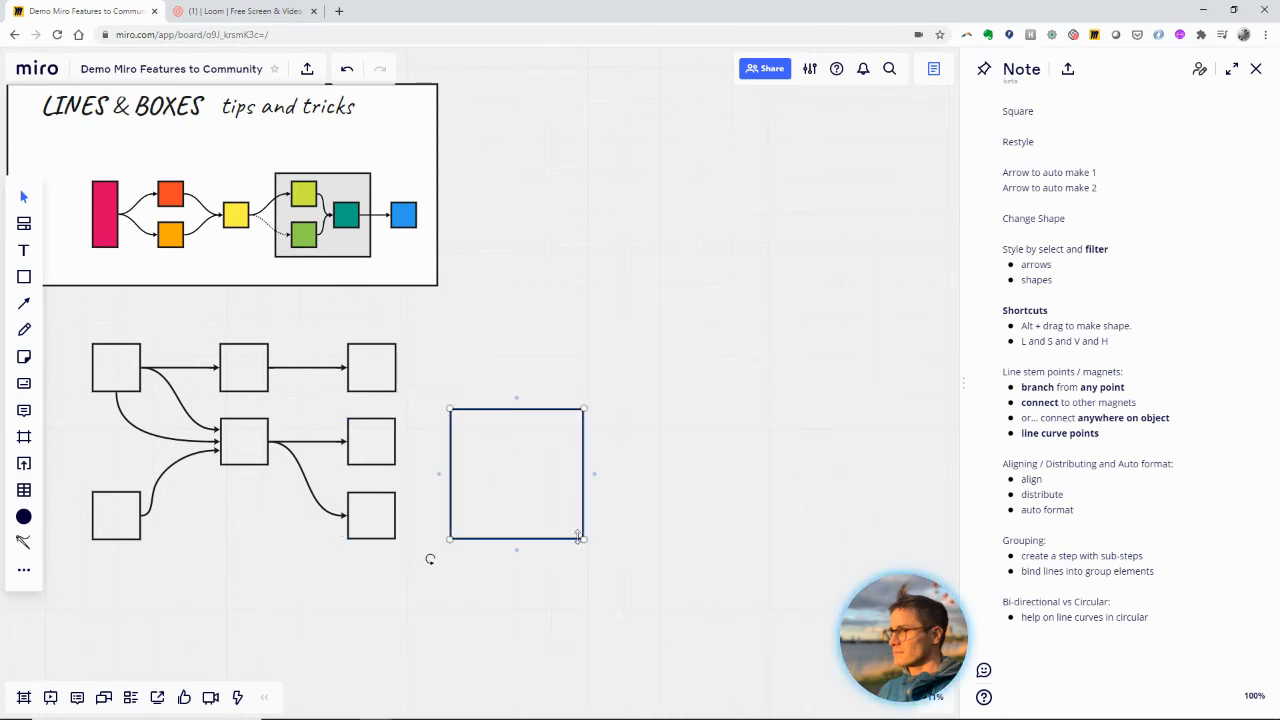
left_click_drag(587, 545, 607, 560)
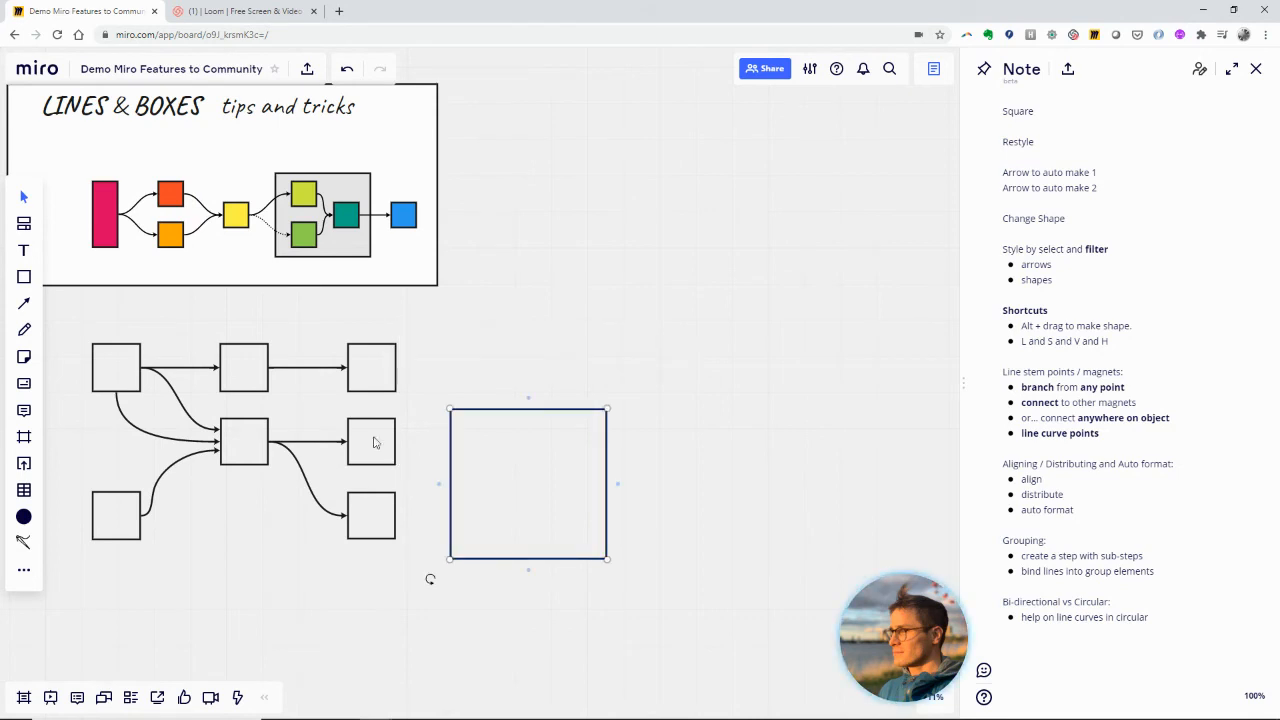
key("Escape")
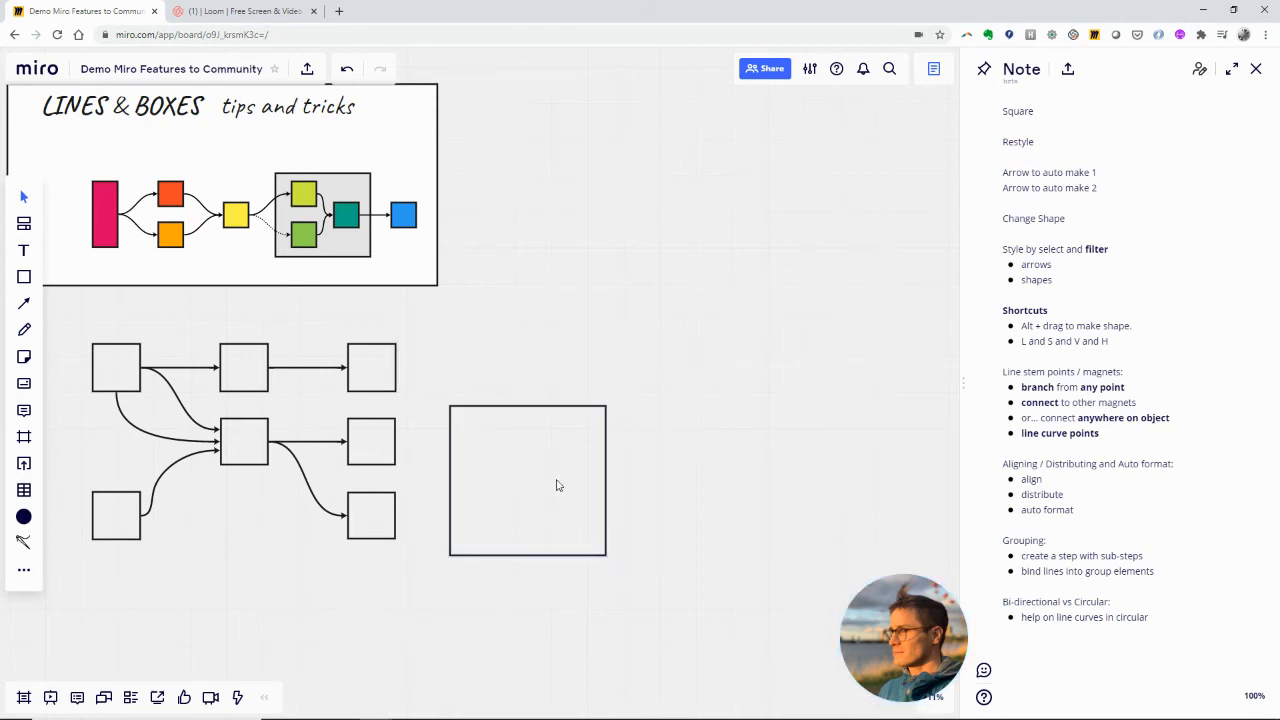
left_click(607, 432)
mouse_move(607, 434)
left_mouse_down()
mouse_move(714, 440)
mouse_move(547, 444)
mouse_move(593, 445)
left_mouse_up()
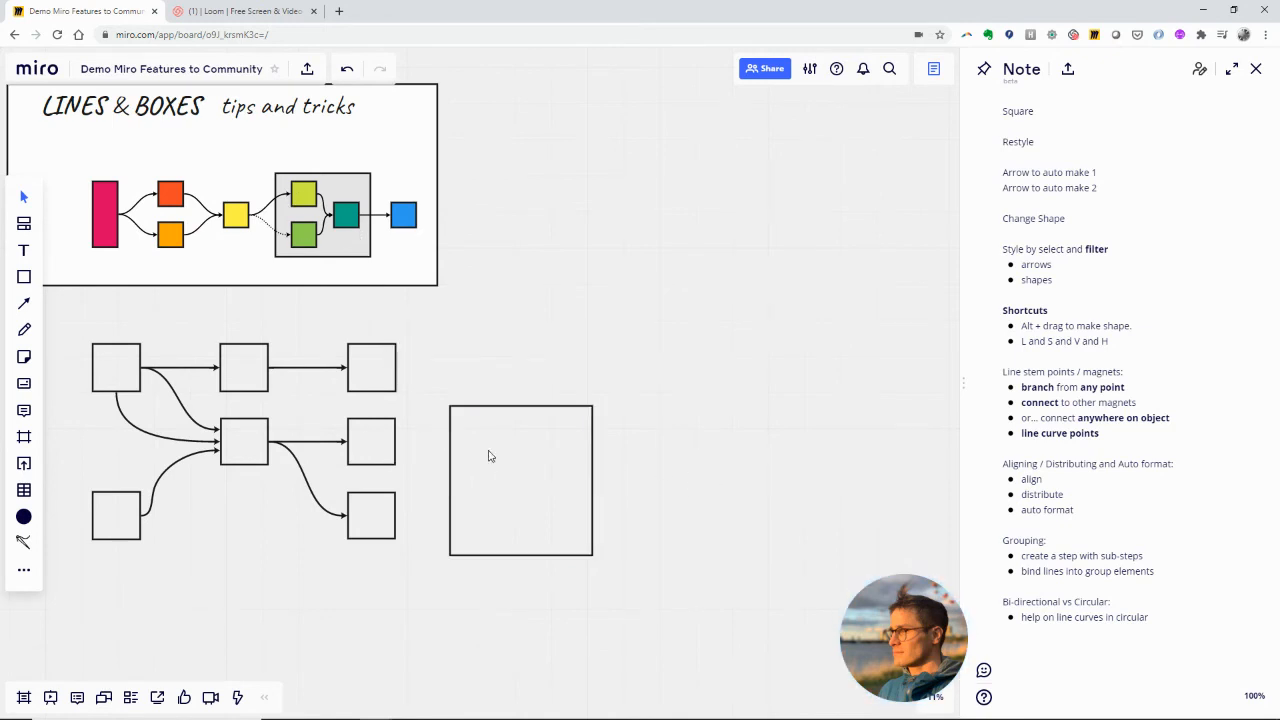
left_click(592, 452)
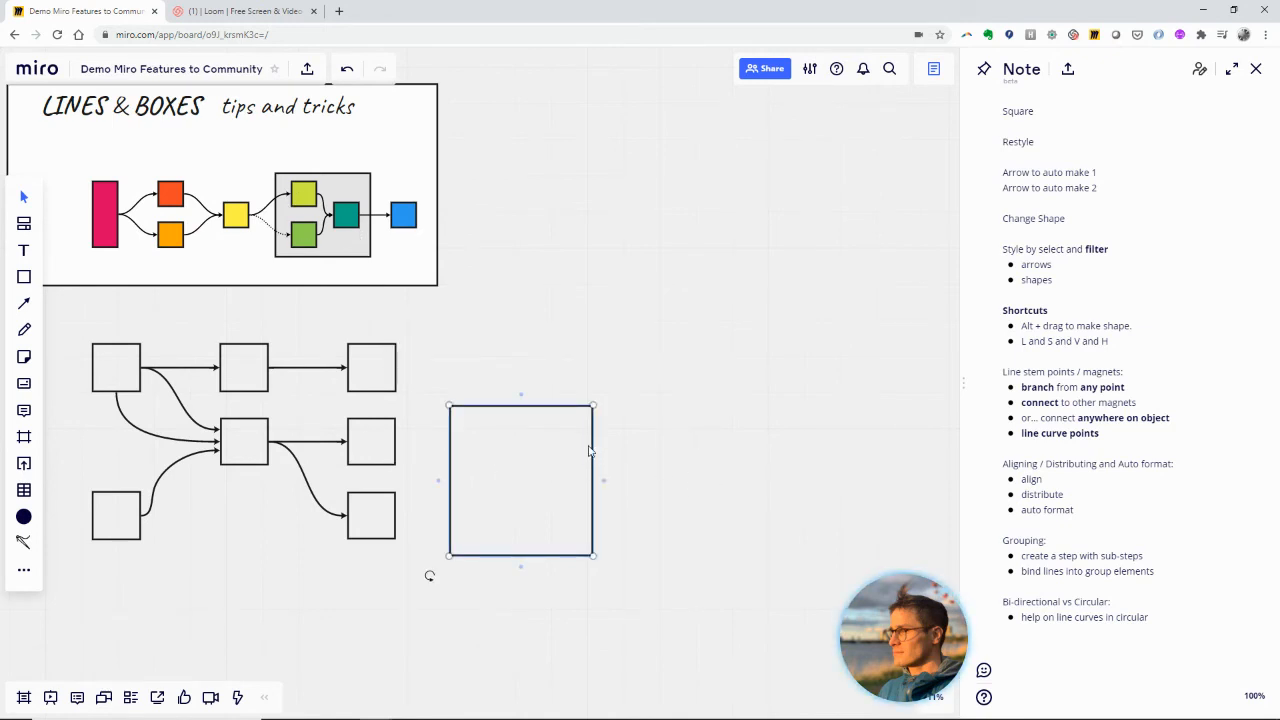
left_click_drag(592, 452, 628, 452)
key("Escape")
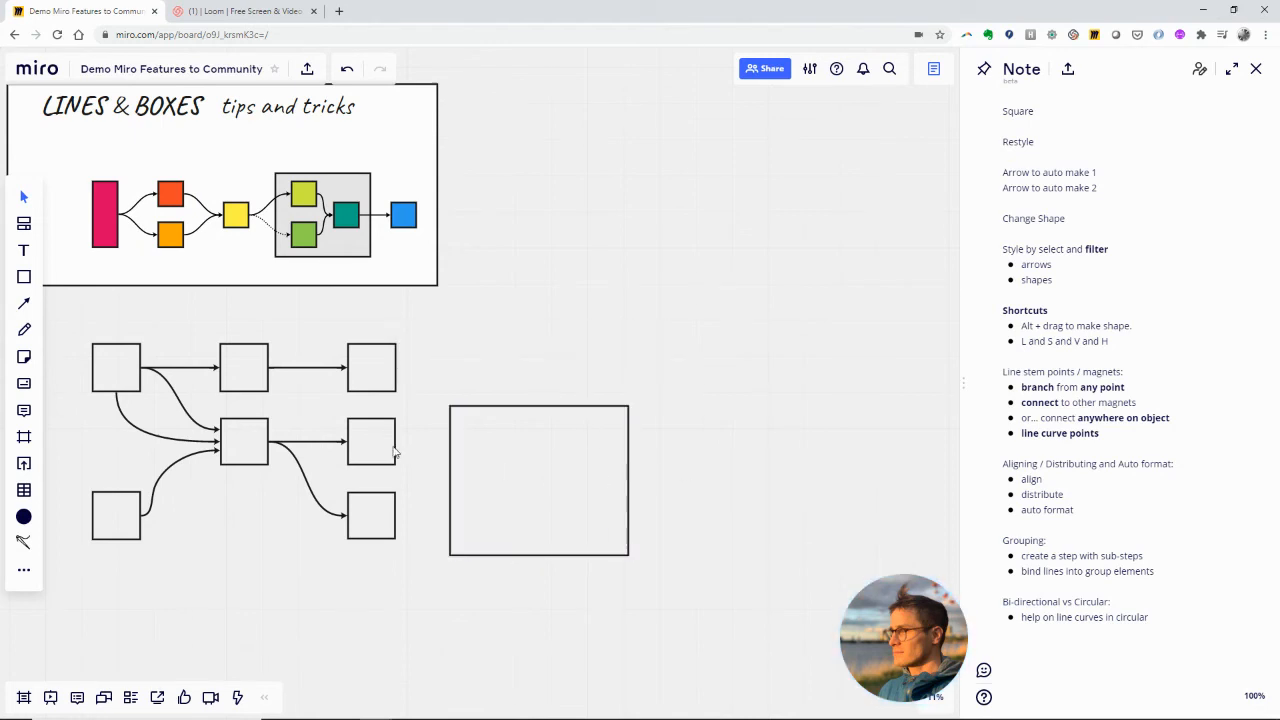
Place two small squares inside the large container box, one directly below the other.
left_click_drag(381, 448, 506, 453)
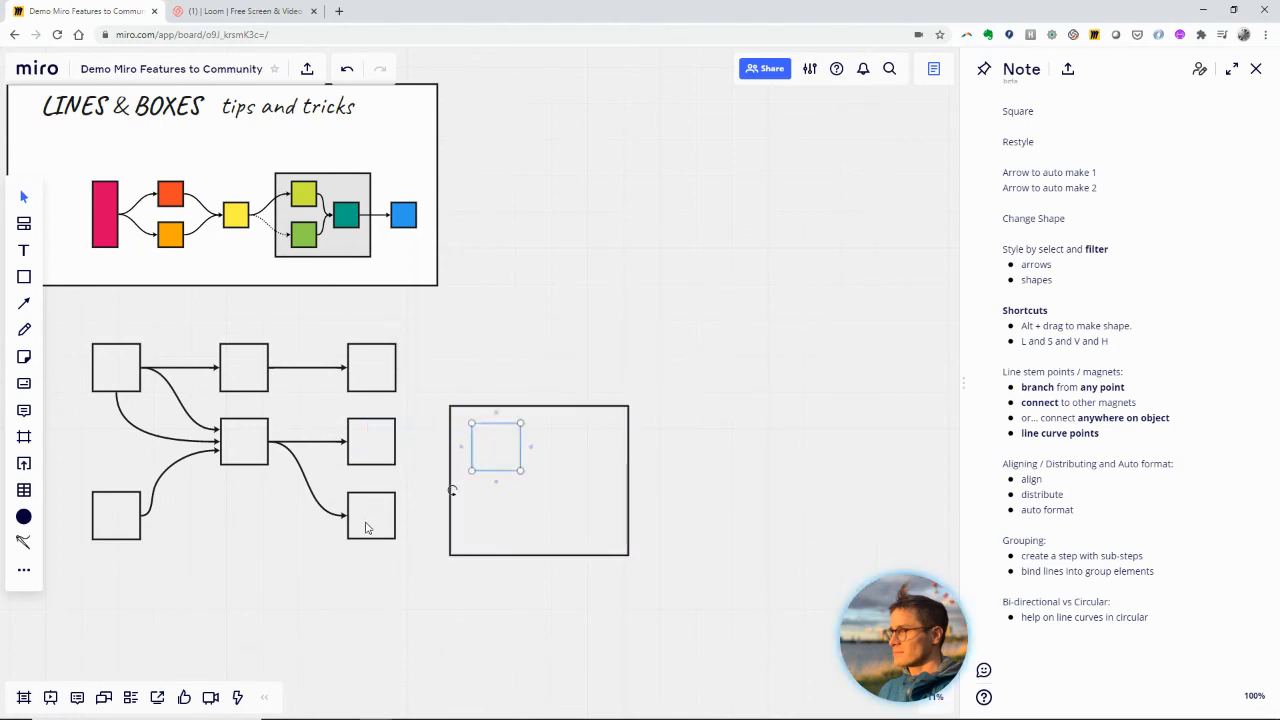
key("s")
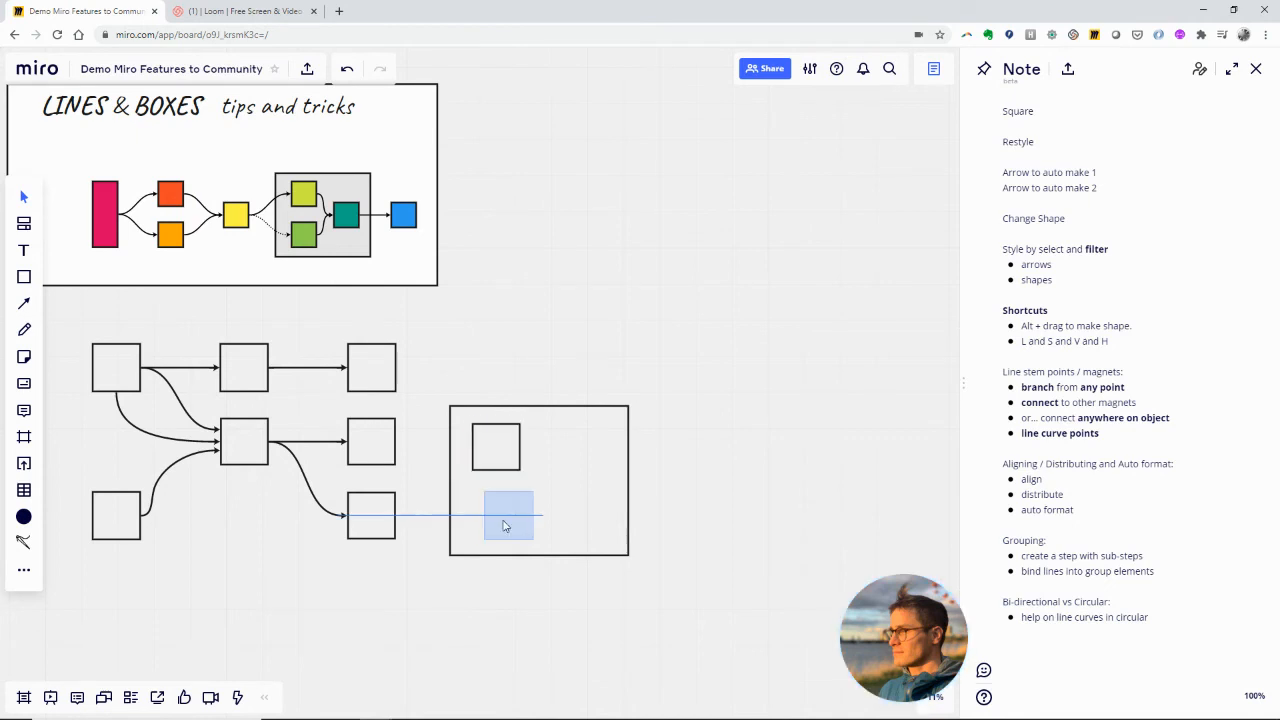
left_click(492, 525)
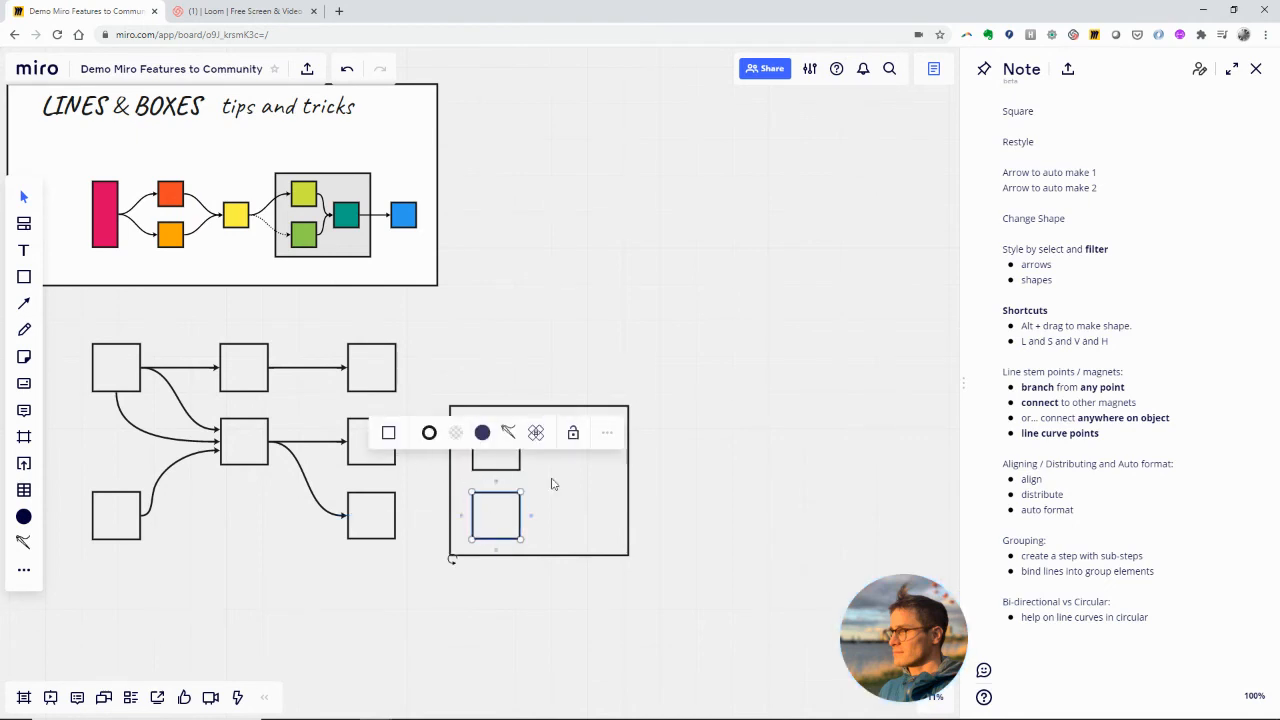
Add a third small square inside the large container, beside the two stacked squares and vertically midway between them.
left_click(732, 503)
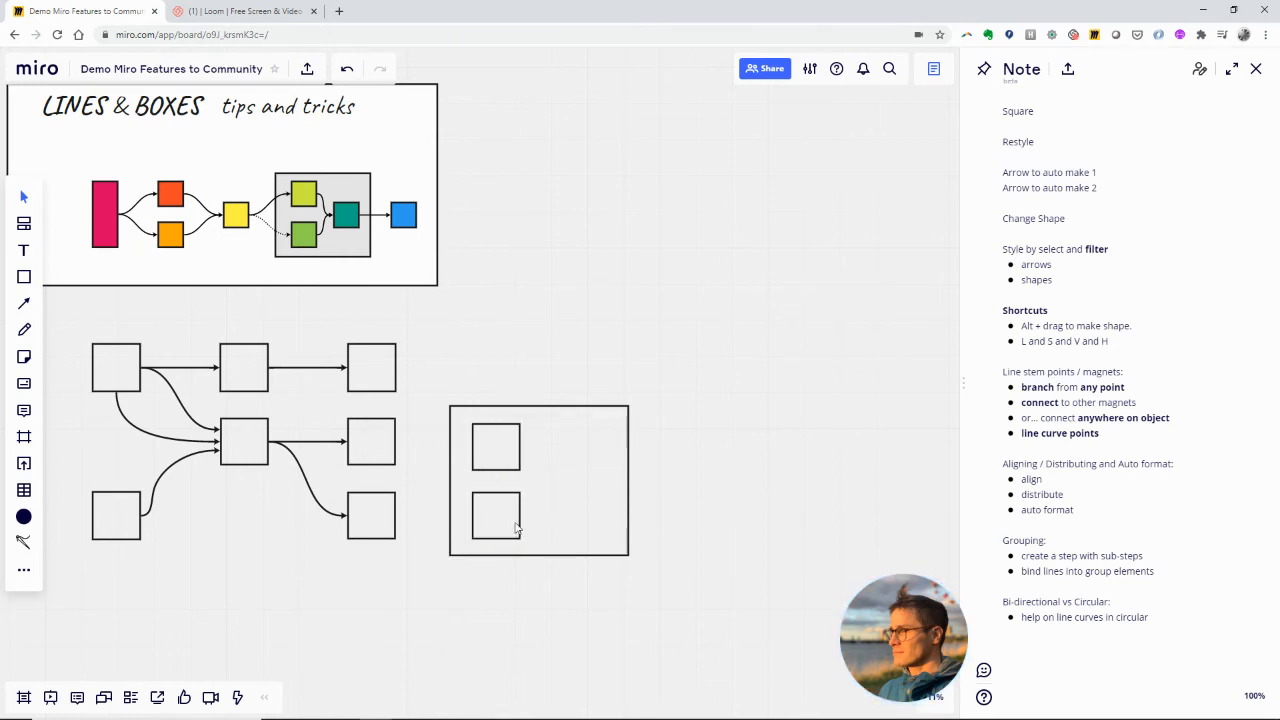
key("s")
left_click(574, 481)
Connect the lower and upper stacked squares in the container to the left side of the third square with arrows.
left_click(513, 522)
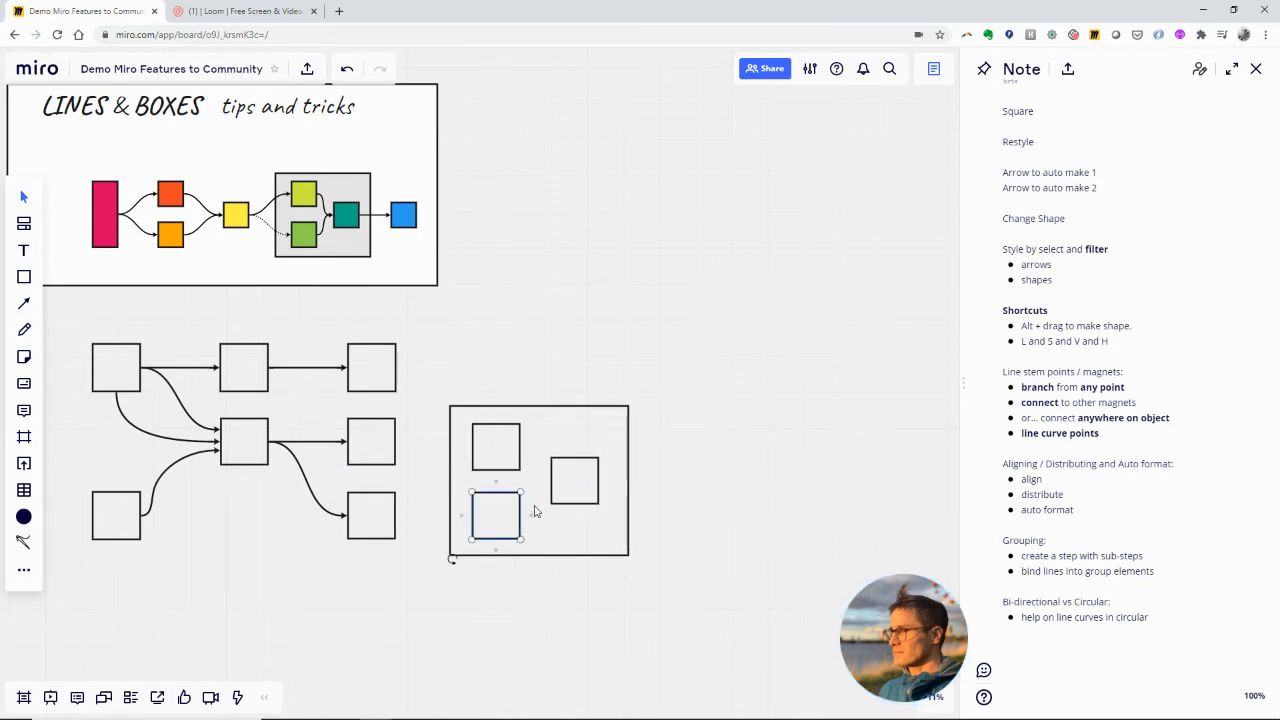
left_click_drag(530, 515, 552, 487)
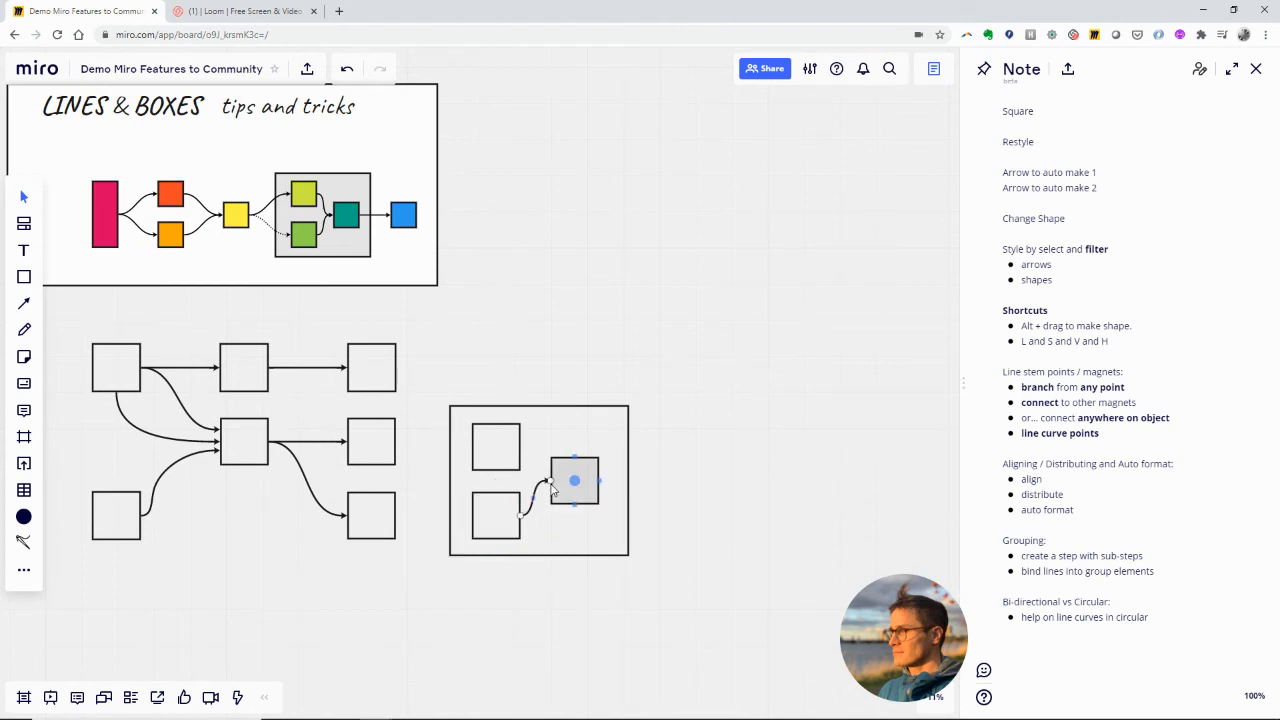
left_click(509, 455)
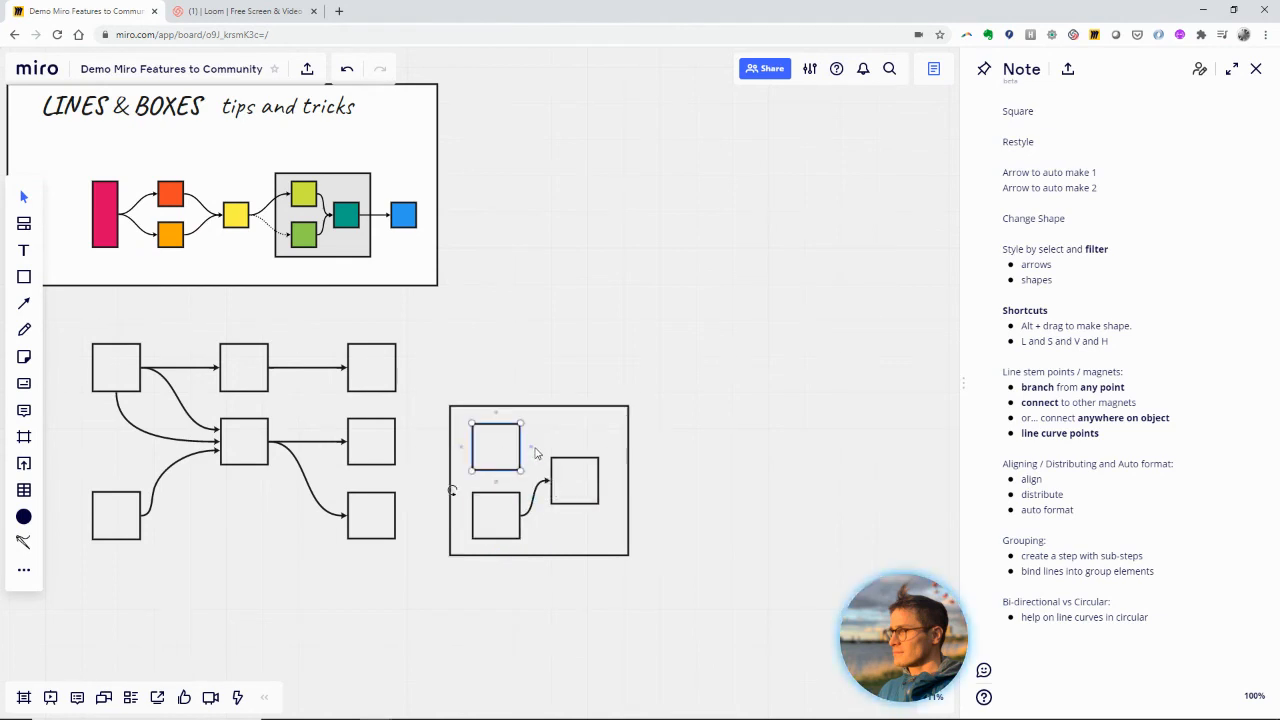
left_click_drag(531, 447, 550, 485)
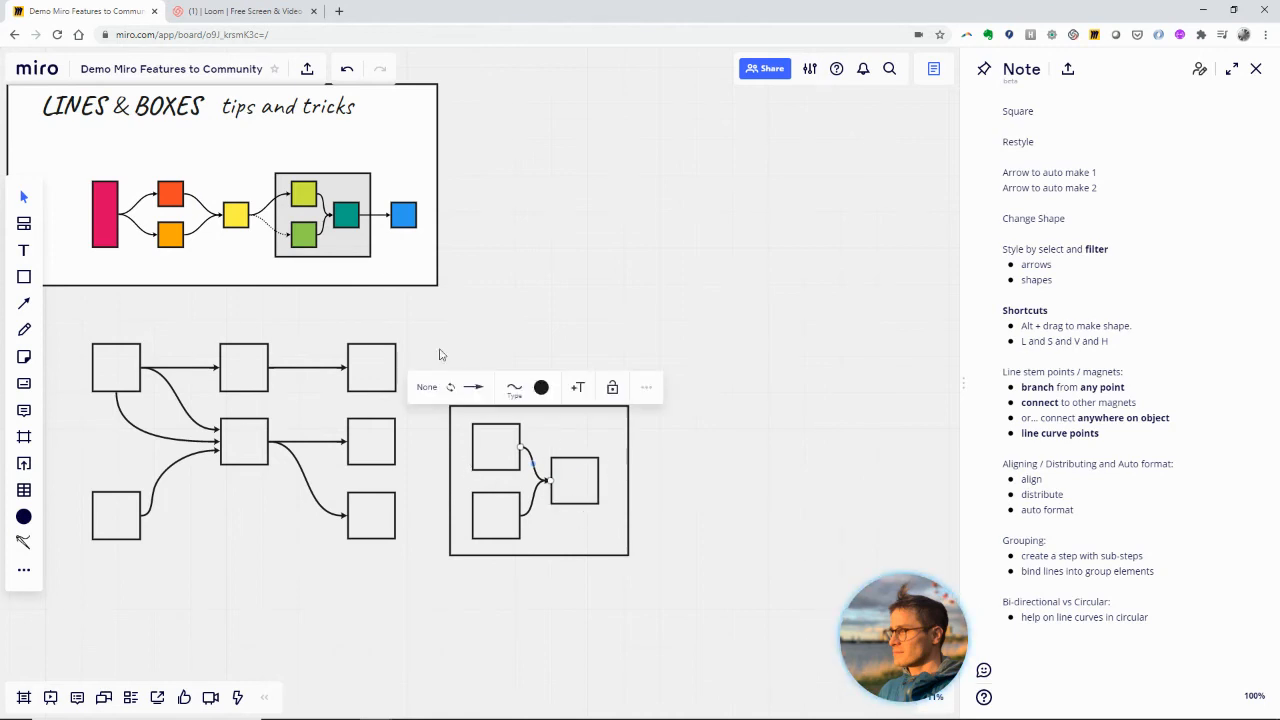
Group the container box with its three squares and two connecting arrows.
left_click(677, 463)
left_click_drag(651, 366, 429, 600)
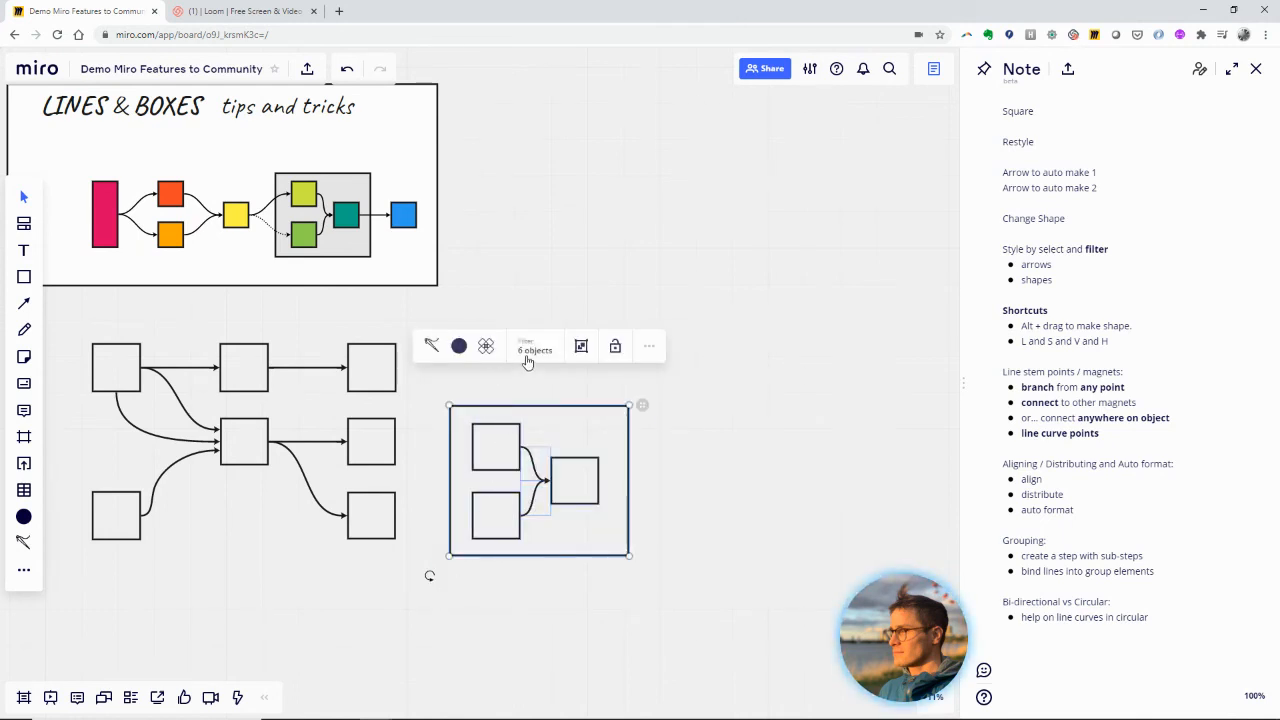
left_click(580, 347)
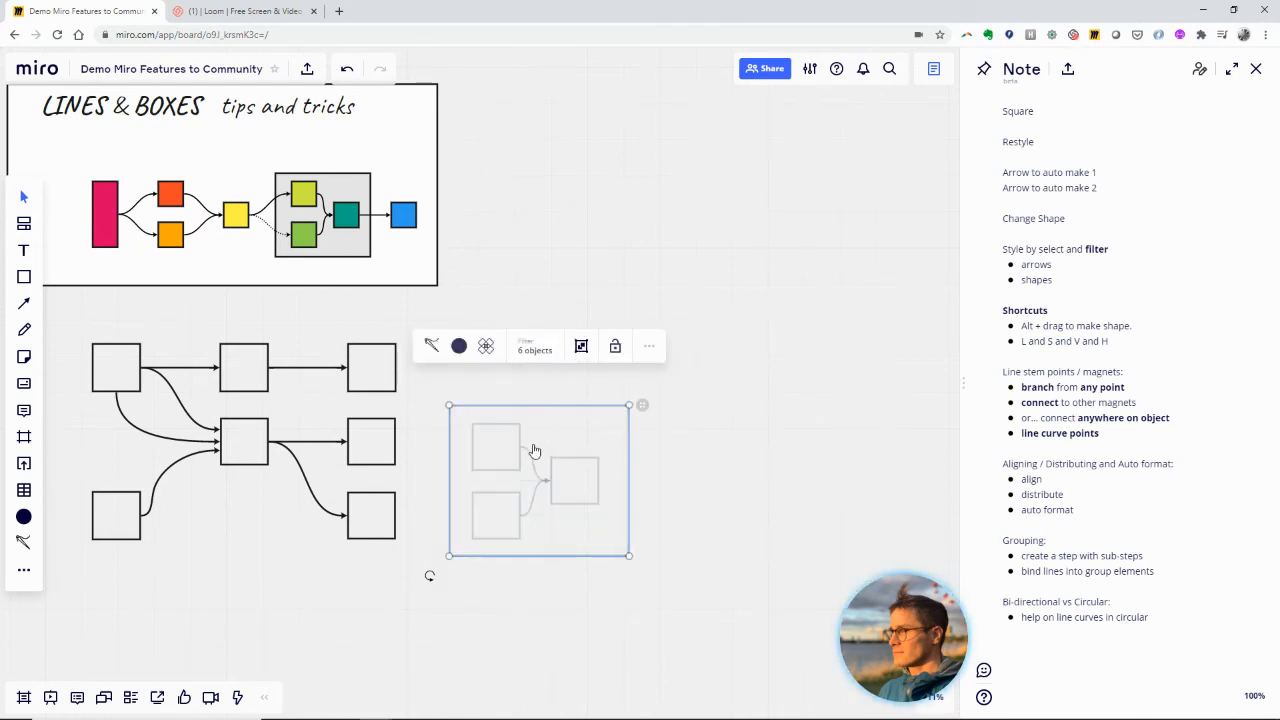
Connect the middle box of the third column to the group's upper-left square, and move the whole group slightly down.
left_click(381, 447)
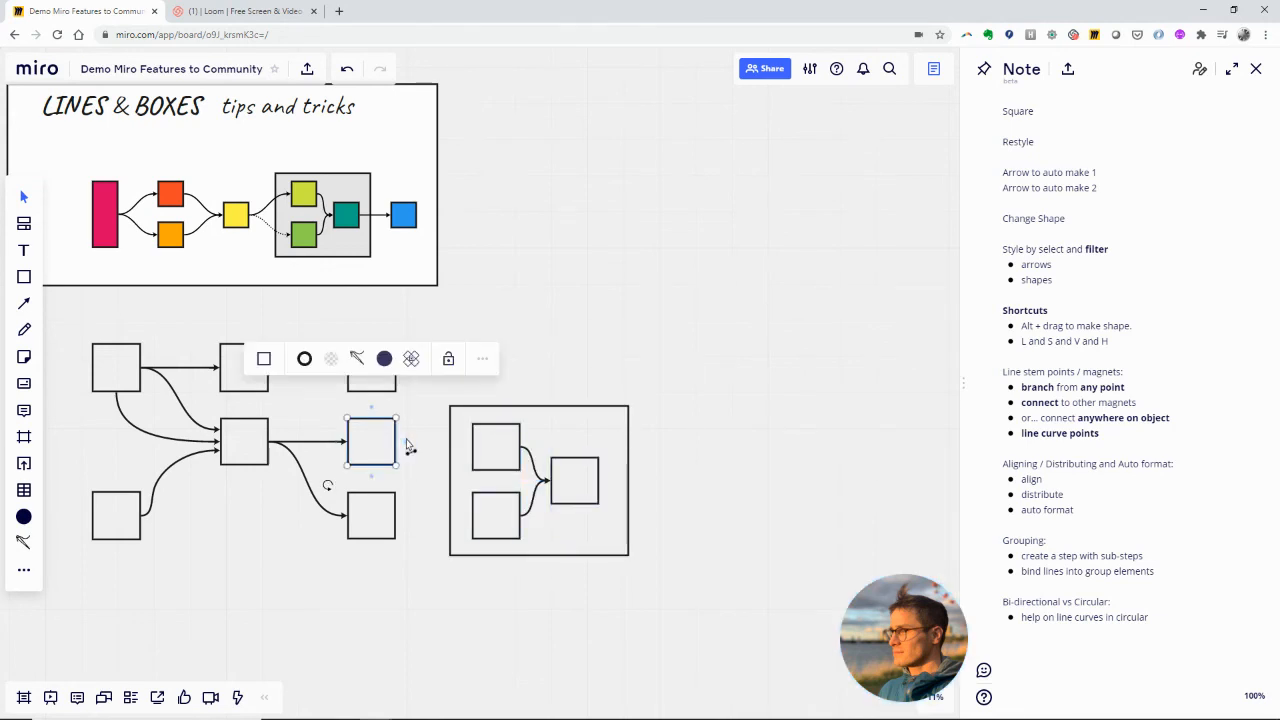
left_click_drag(406, 445, 473, 442)
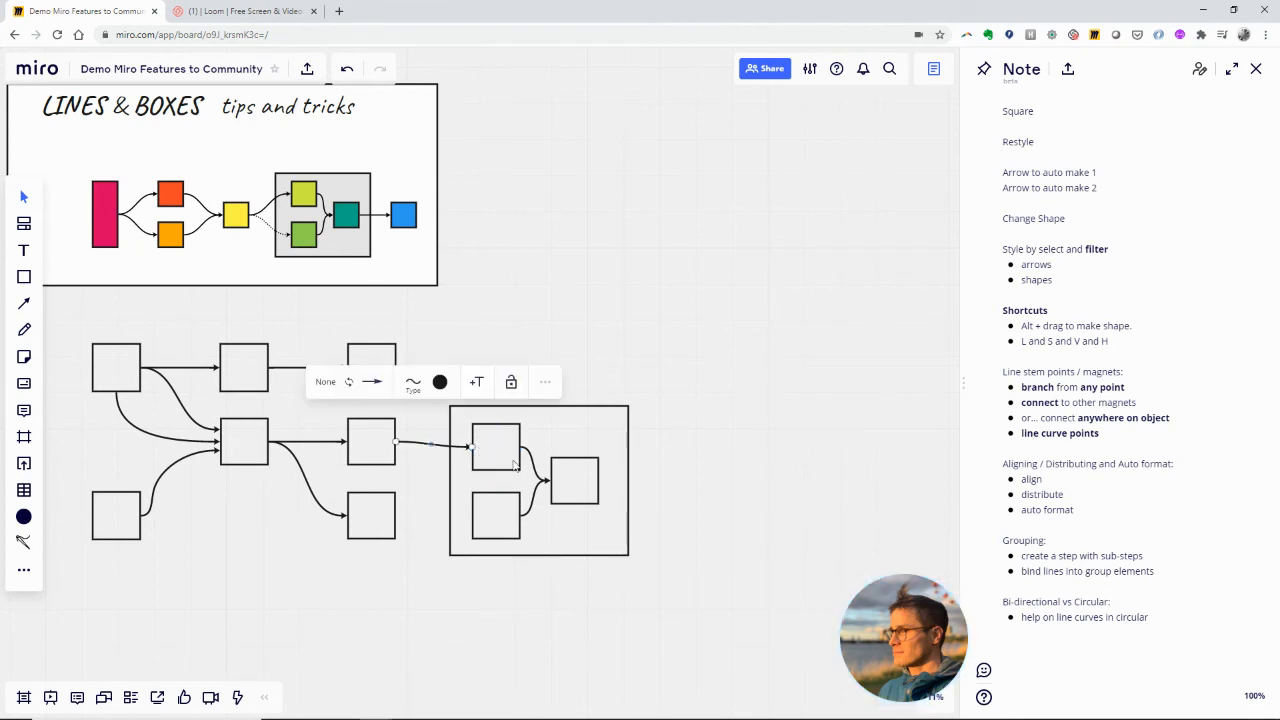
left_click(566, 446)
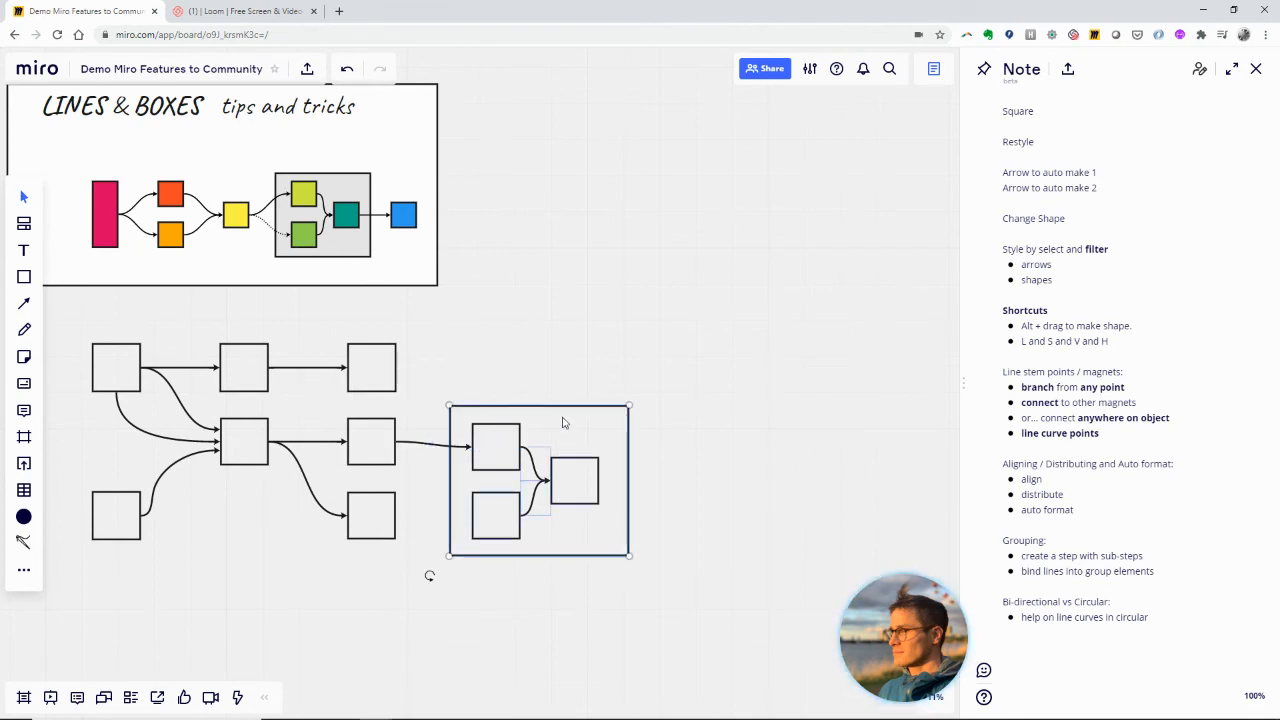
left_click_drag(562, 423, 570, 476)
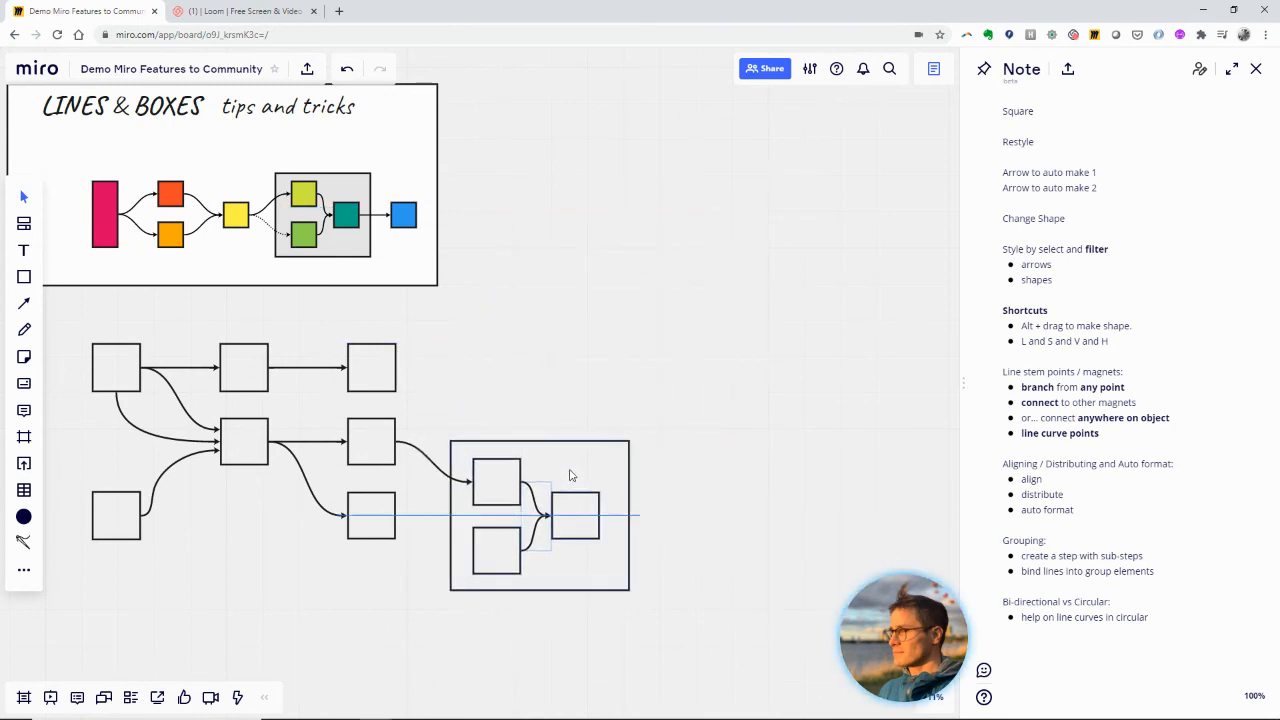
Connect the bottom box of the third column to the same upper-left square, and move the group back up slightly.
left_click(405, 525)
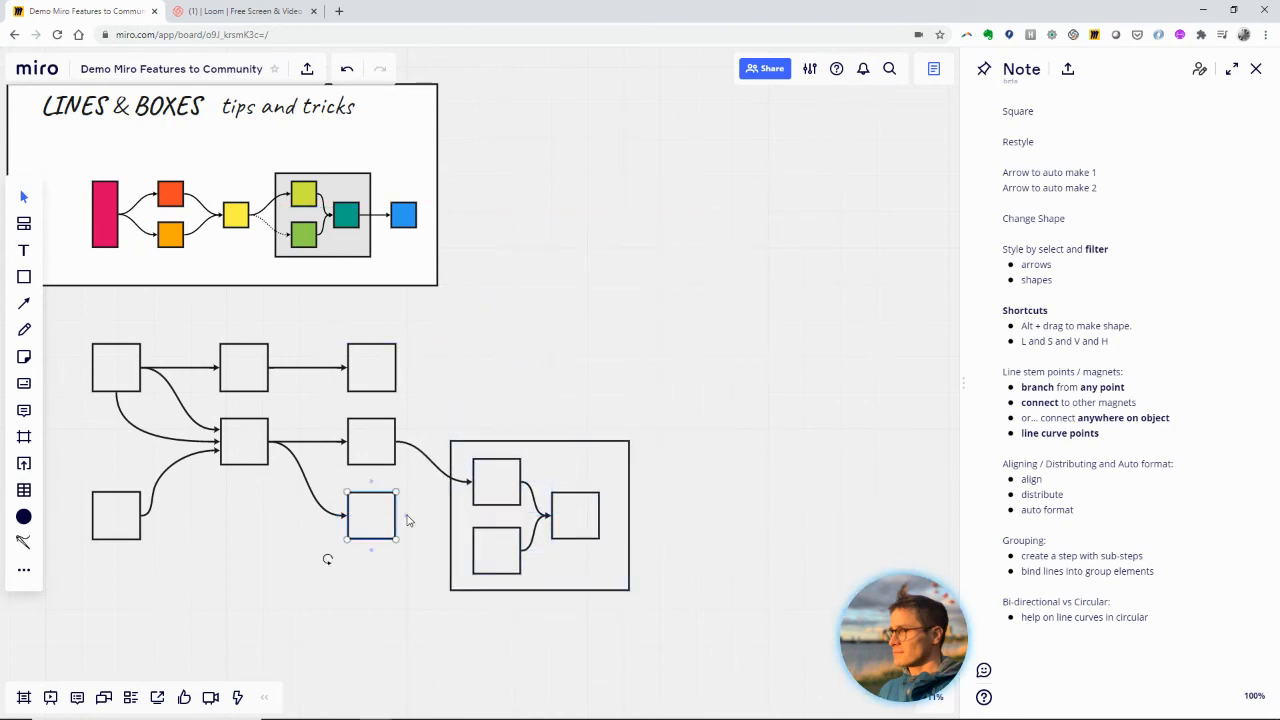
left_click_drag(413, 518, 474, 484)
left_click_drag(607, 484, 616, 450)
left_click(611, 436)
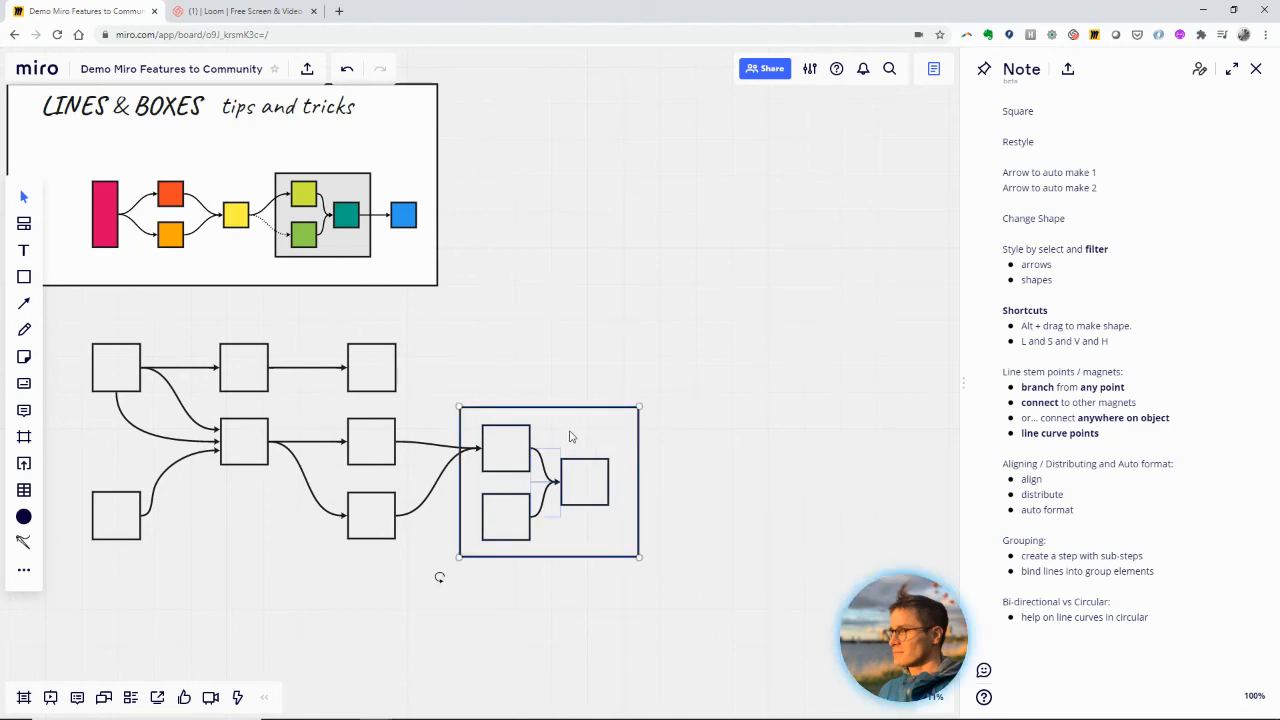
Enter the group and select its inner squares one at a time to show they remain individually editable.
left_click(570, 436)
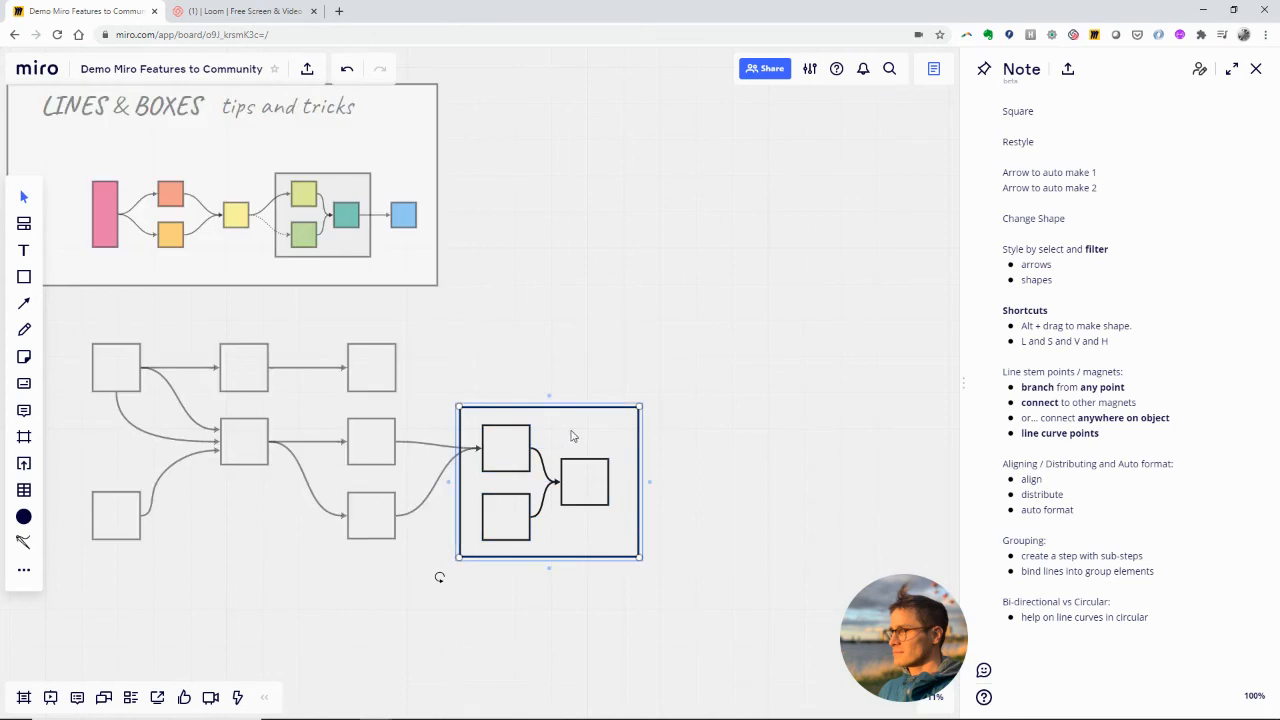
left_click(514, 451)
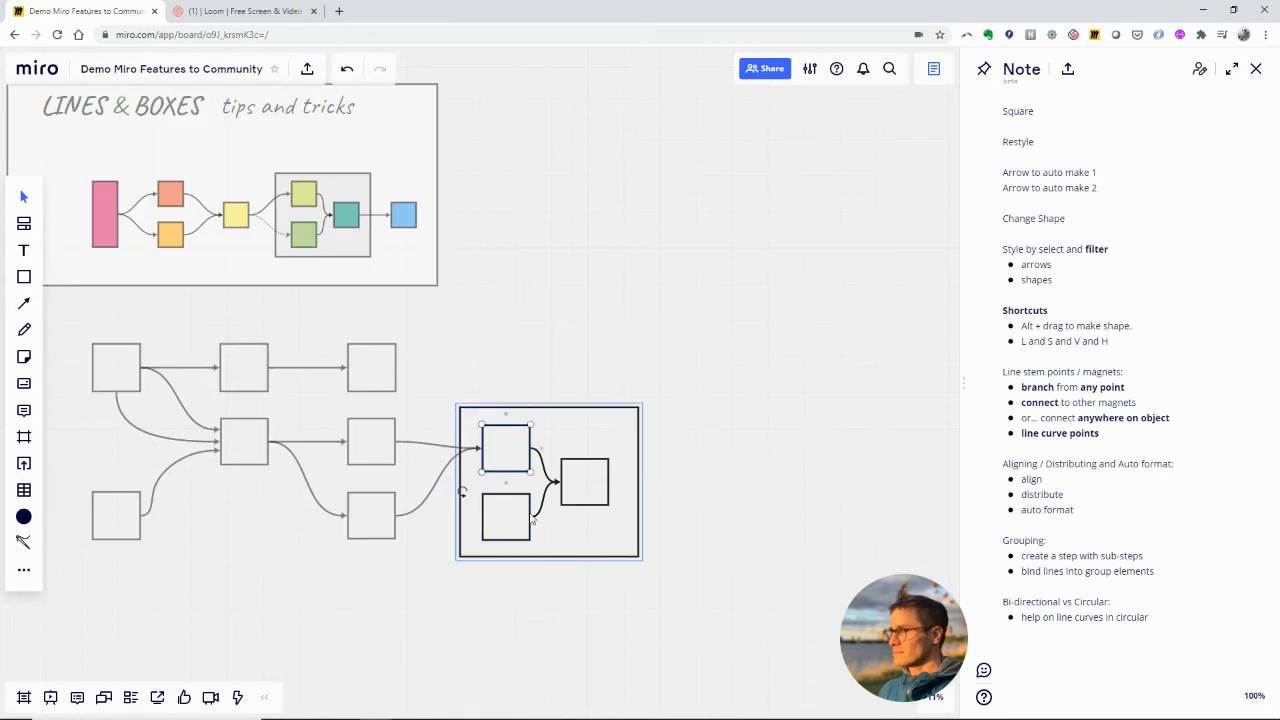
left_click(593, 497)
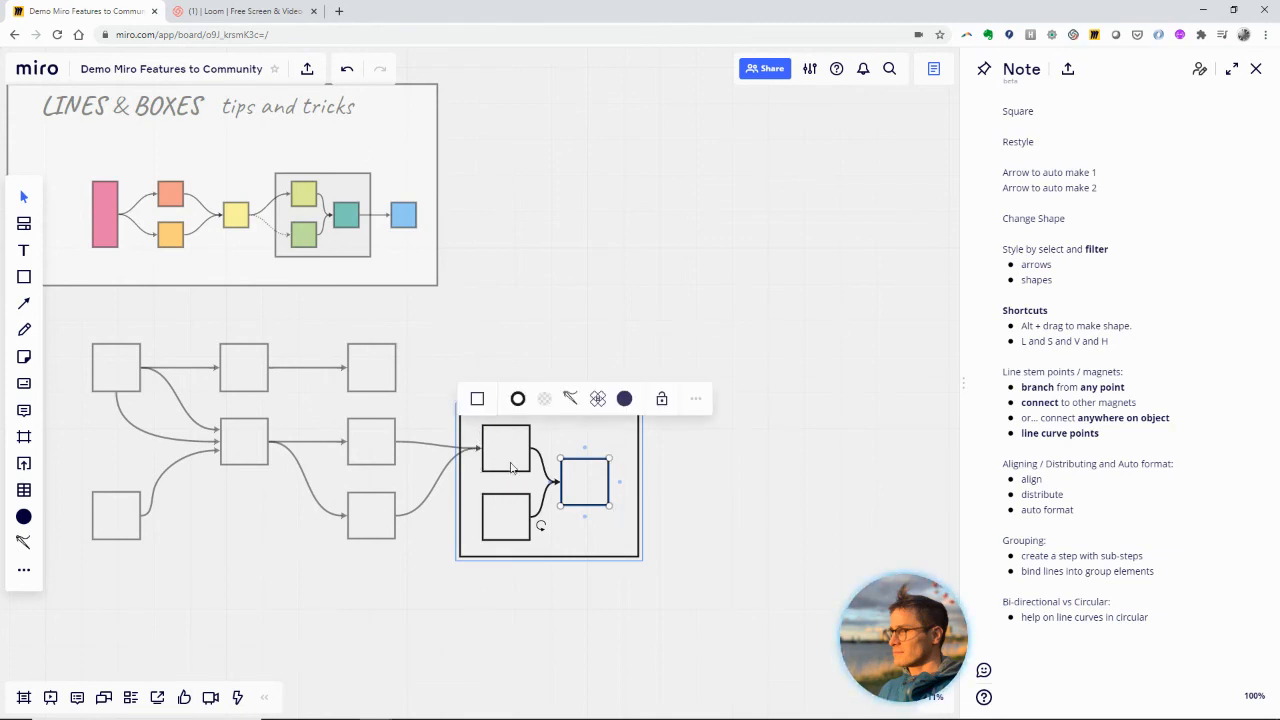
left_click(516, 517)
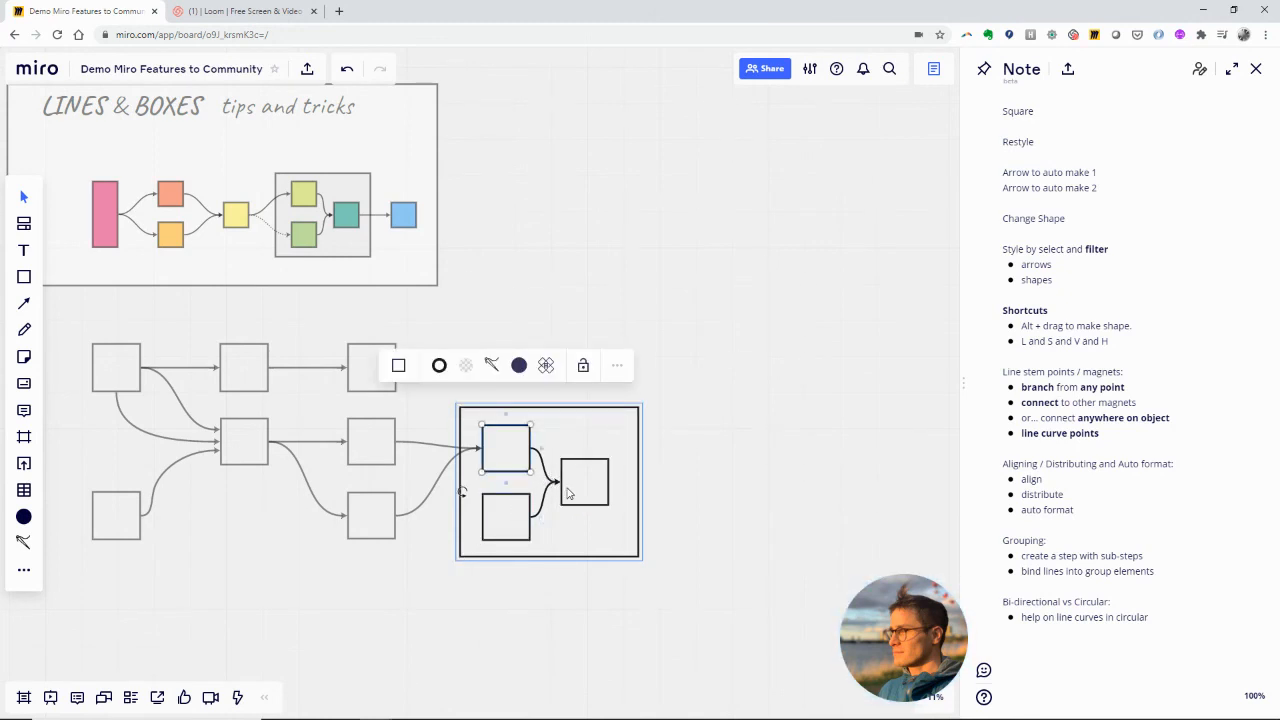
left_click(577, 493)
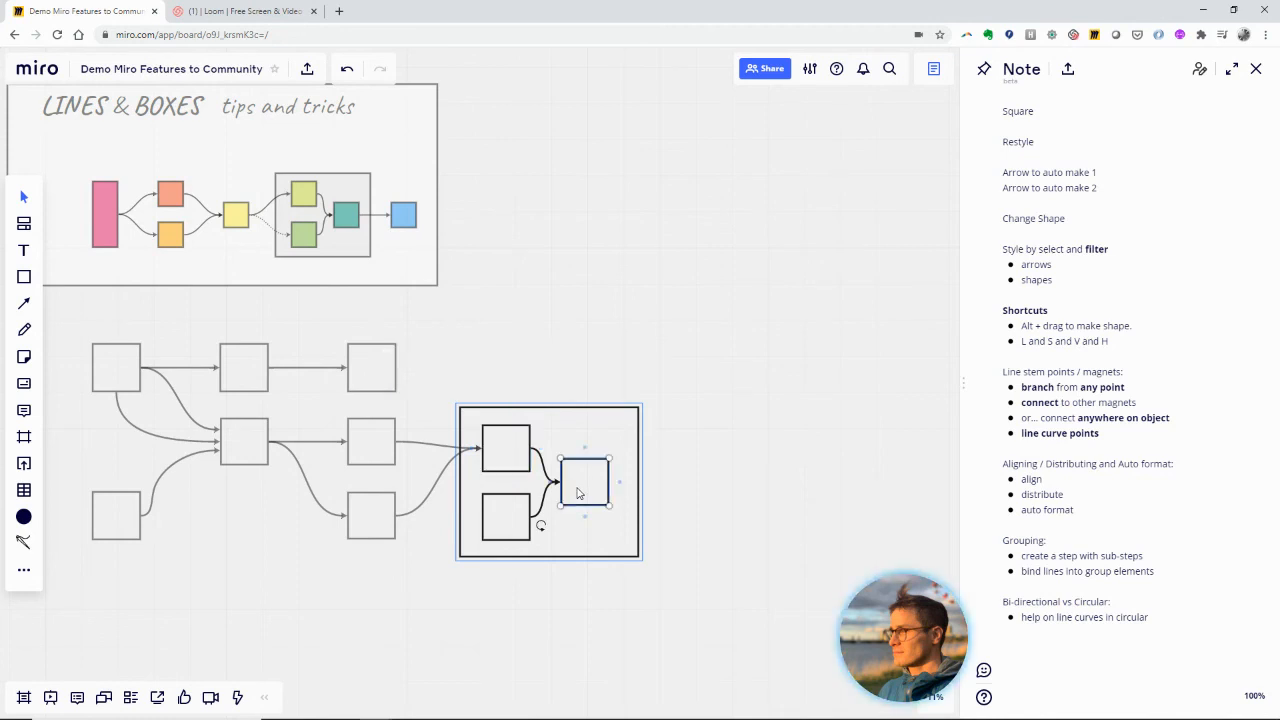
left_click(512, 510)
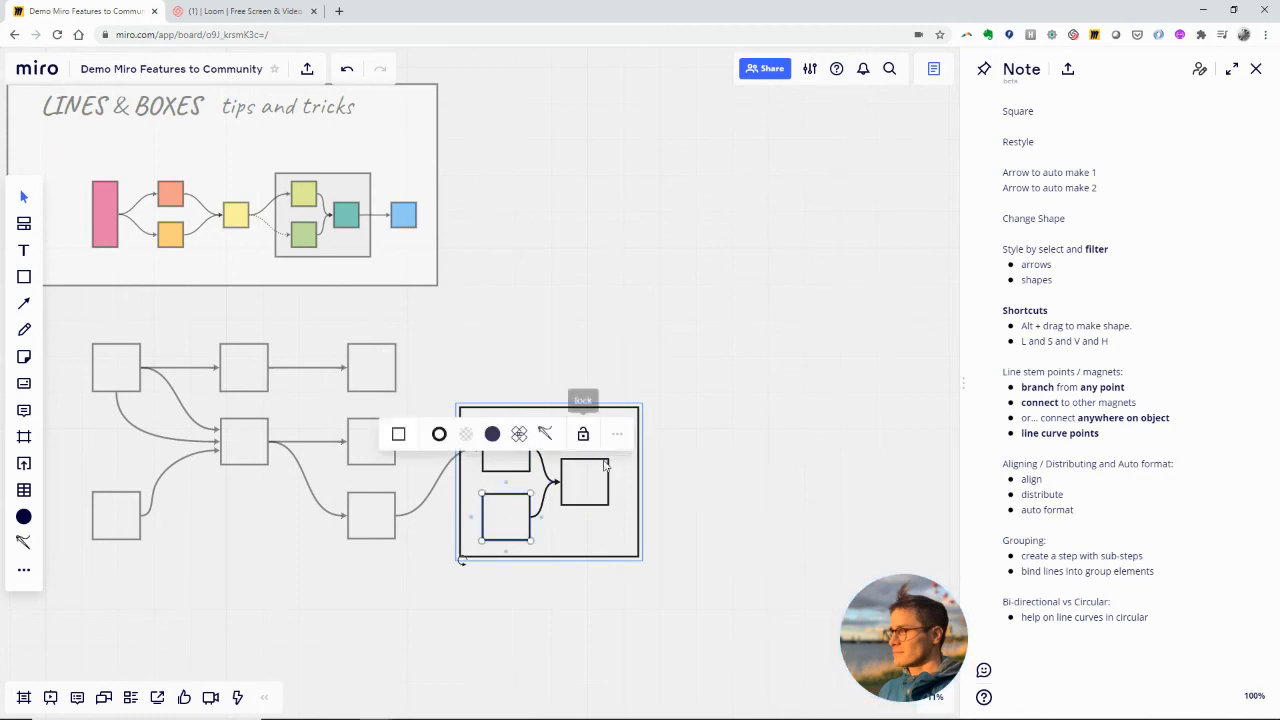
Fill the grouped container box with light grey and its rightmost inner square with pinkish red.
left_click(626, 483)
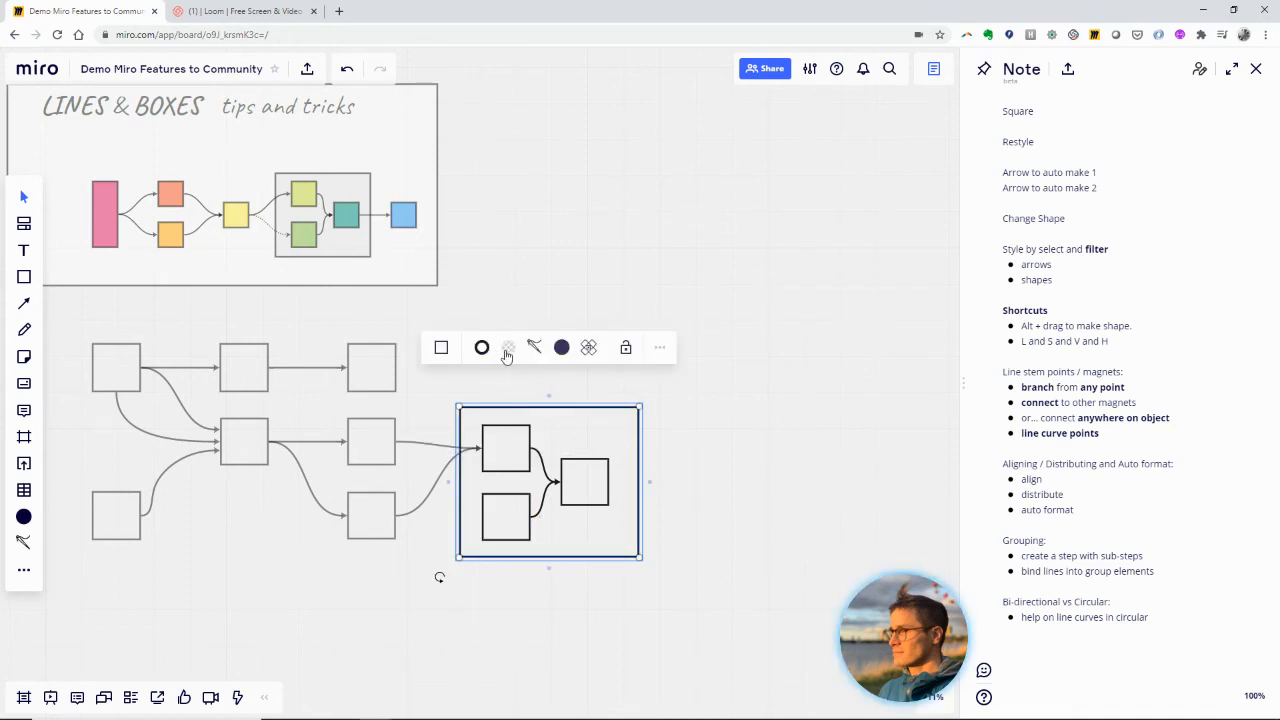
left_click(496, 451)
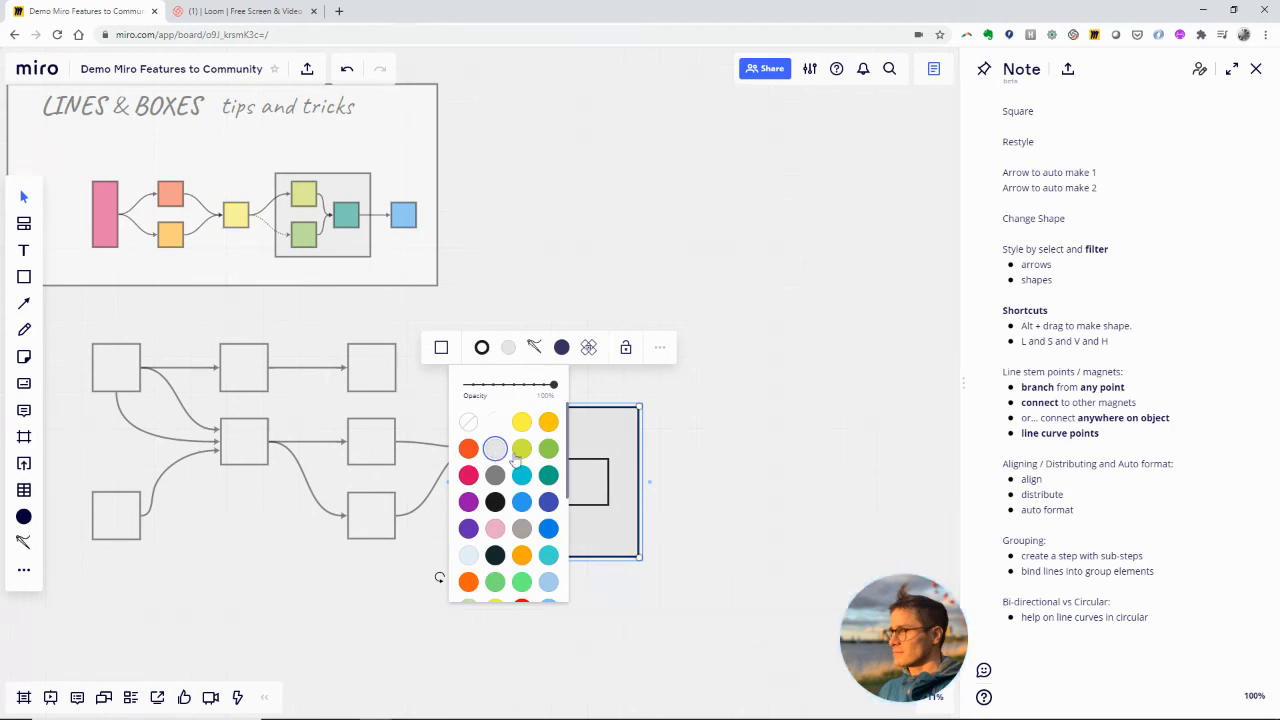
left_click(595, 478)
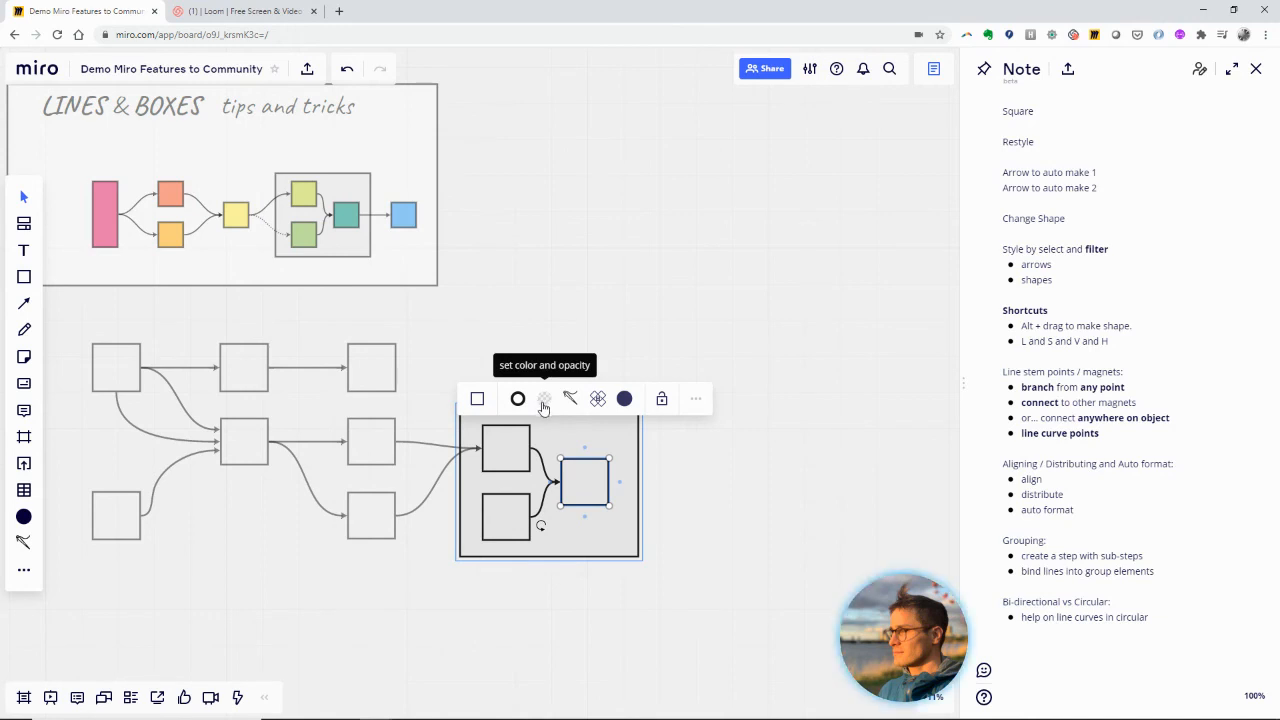
left_click(542, 406)
left_click(504, 528)
left_click(724, 488)
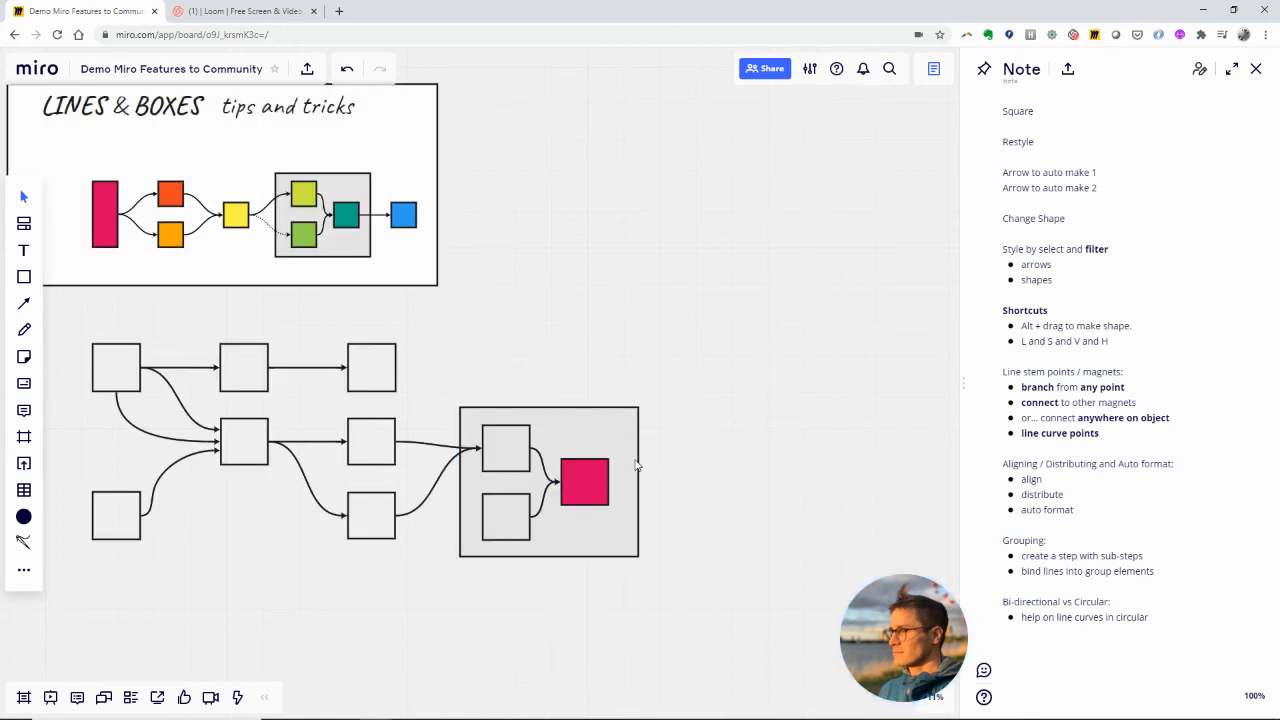
Move the grouped step slightly up and to the left, keeping its connections to the flow.
mouse_move(636, 450)
left_mouse_down()
mouse_move(636, 422)
mouse_move(630, 436)
left_mouse_up()
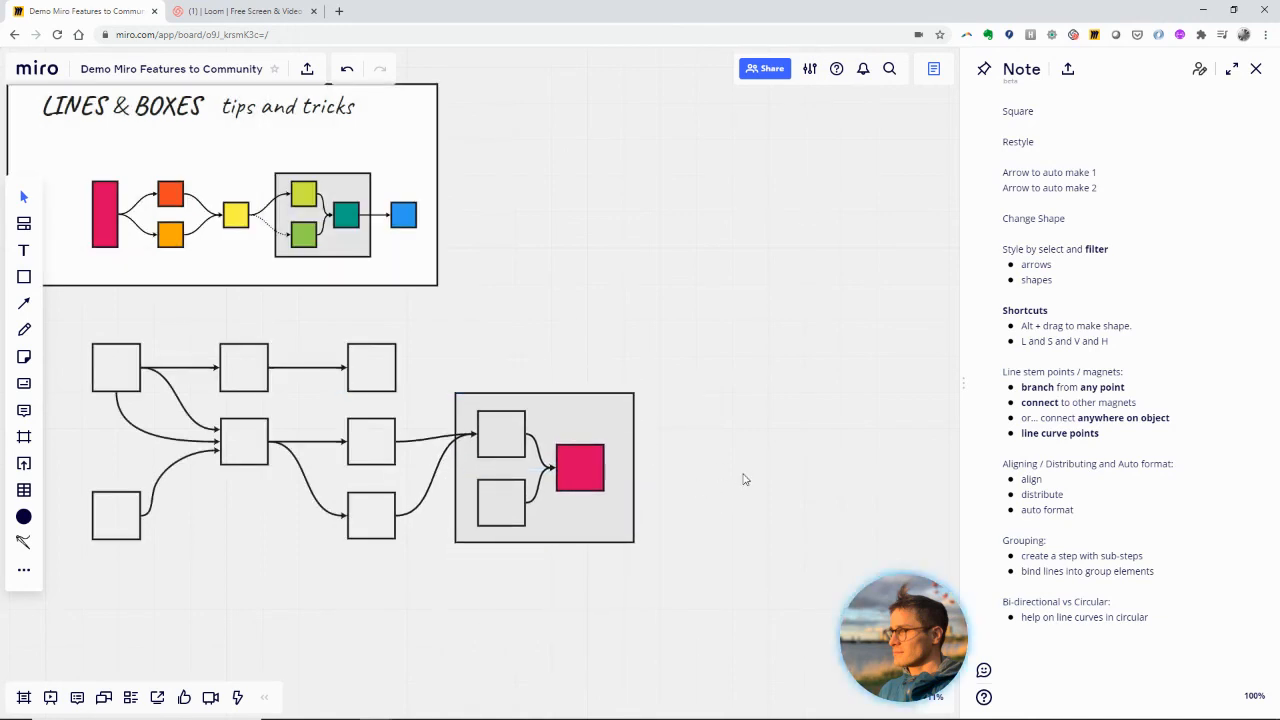
left_click_drag(547, 597, 677, 564)
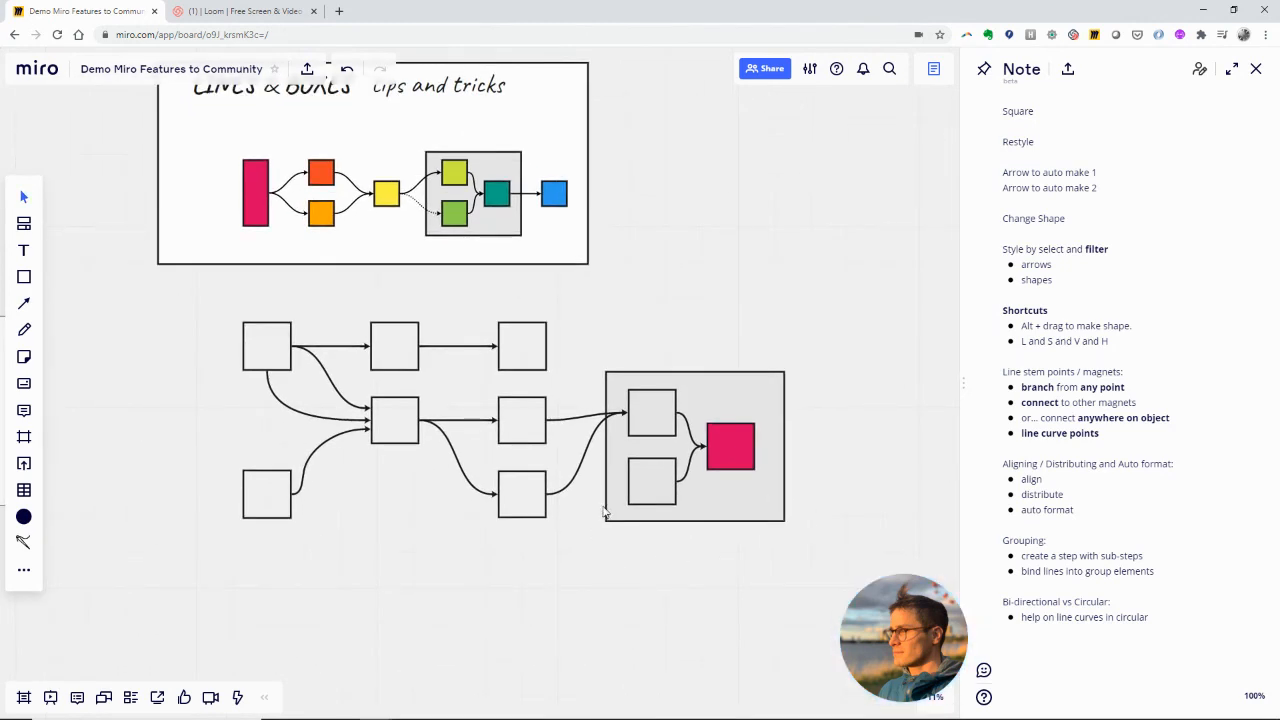
scroll(607, 512, "down", 3)
scroll(581, 535, "up", 5)
scroll(585, 533, "down", 2)
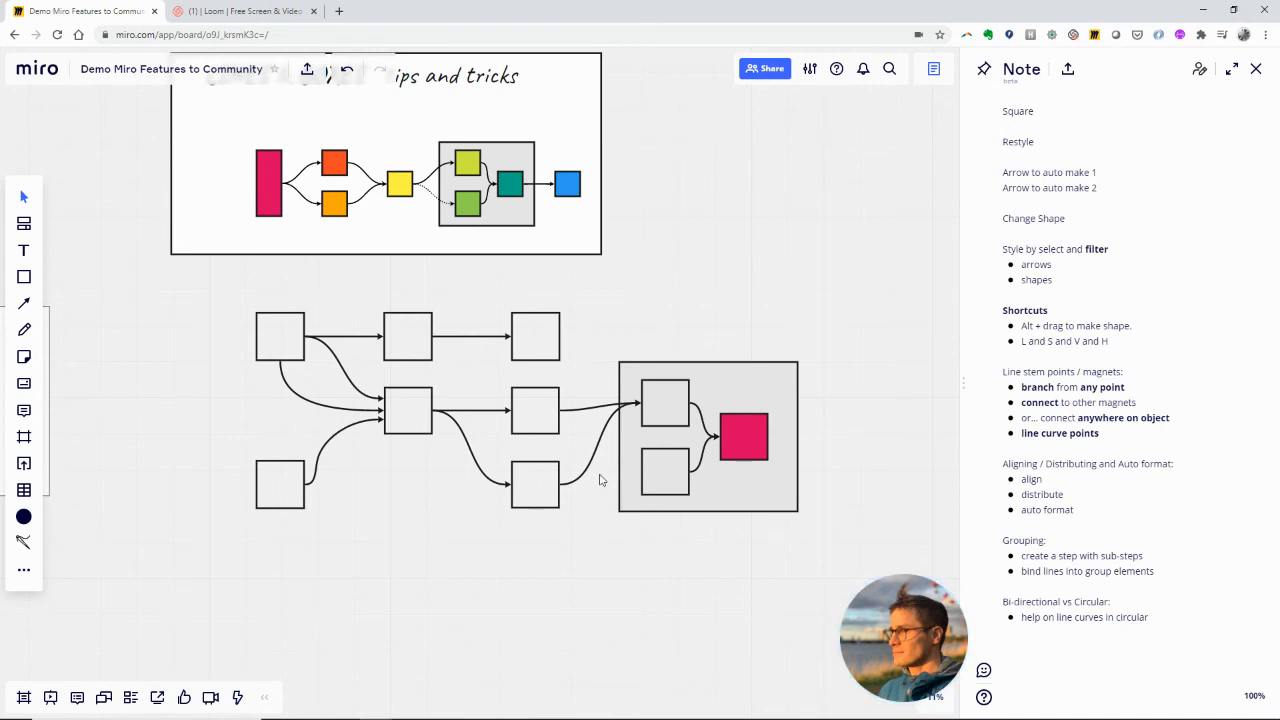
Draw a return arrow from the bottom of the pinkish-red square to the left side of the bottom-left box.
left_click(660, 490)
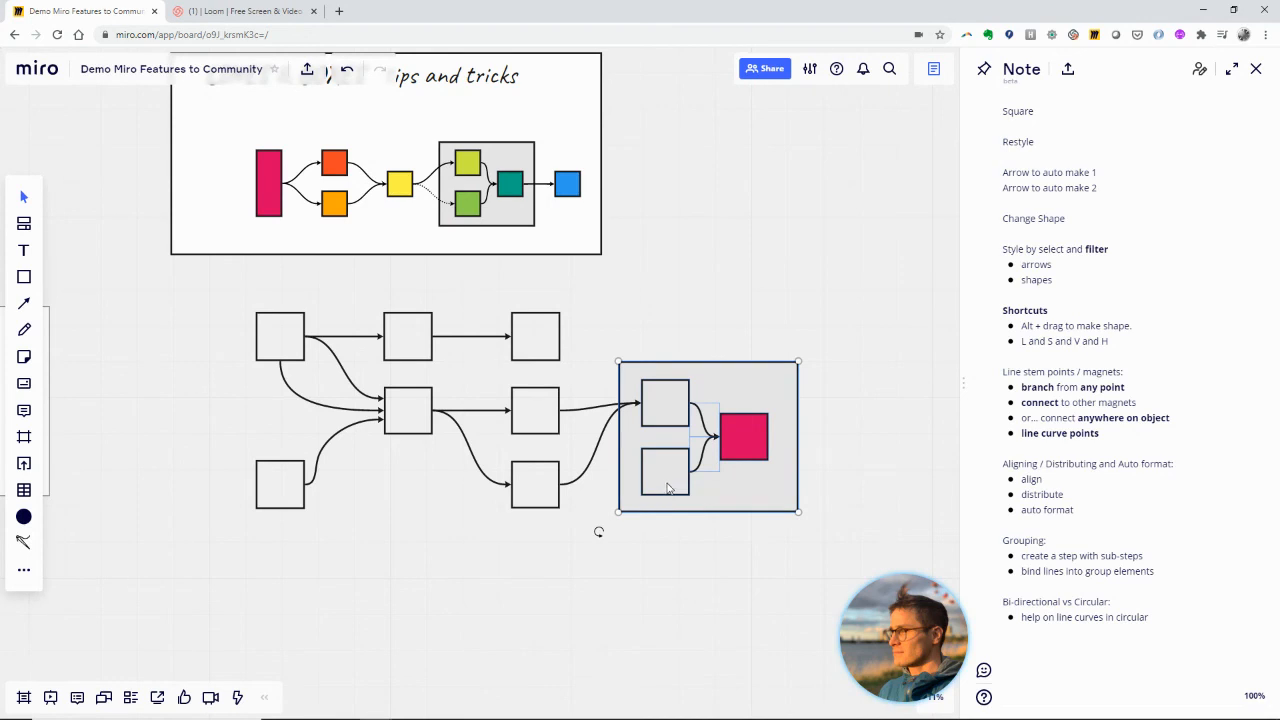
left_click(668, 488)
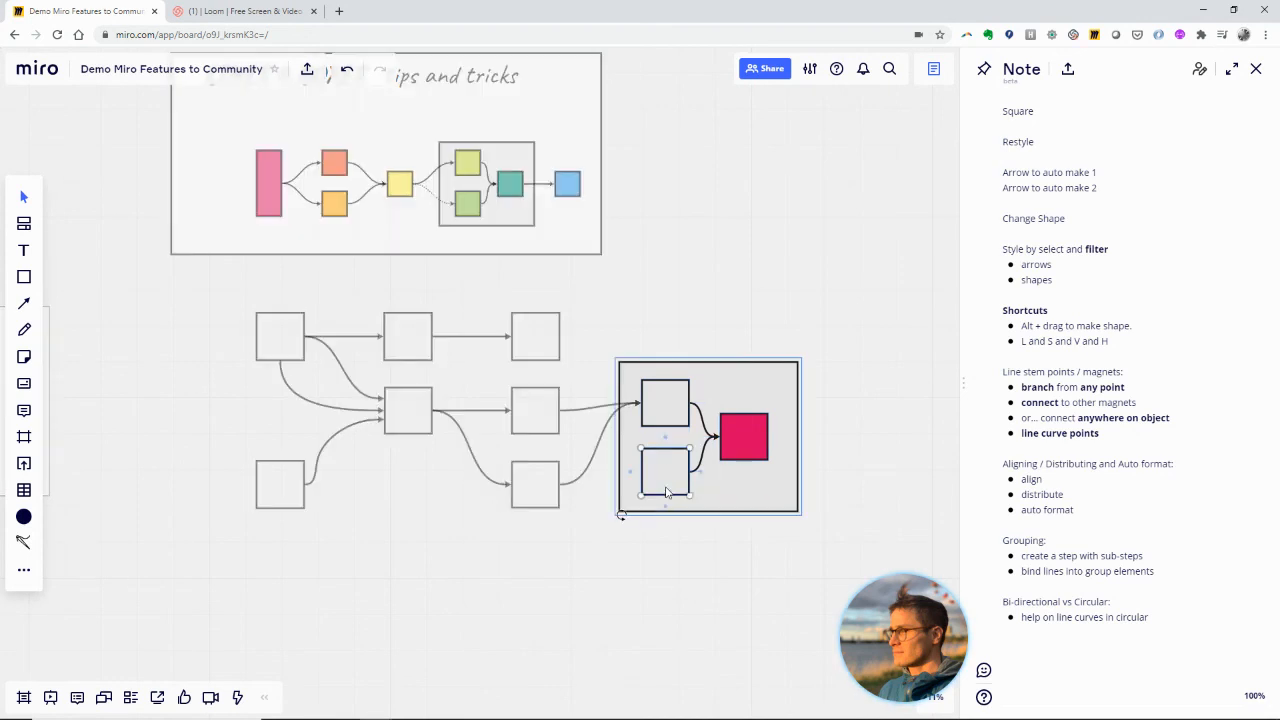
left_click(741, 457)
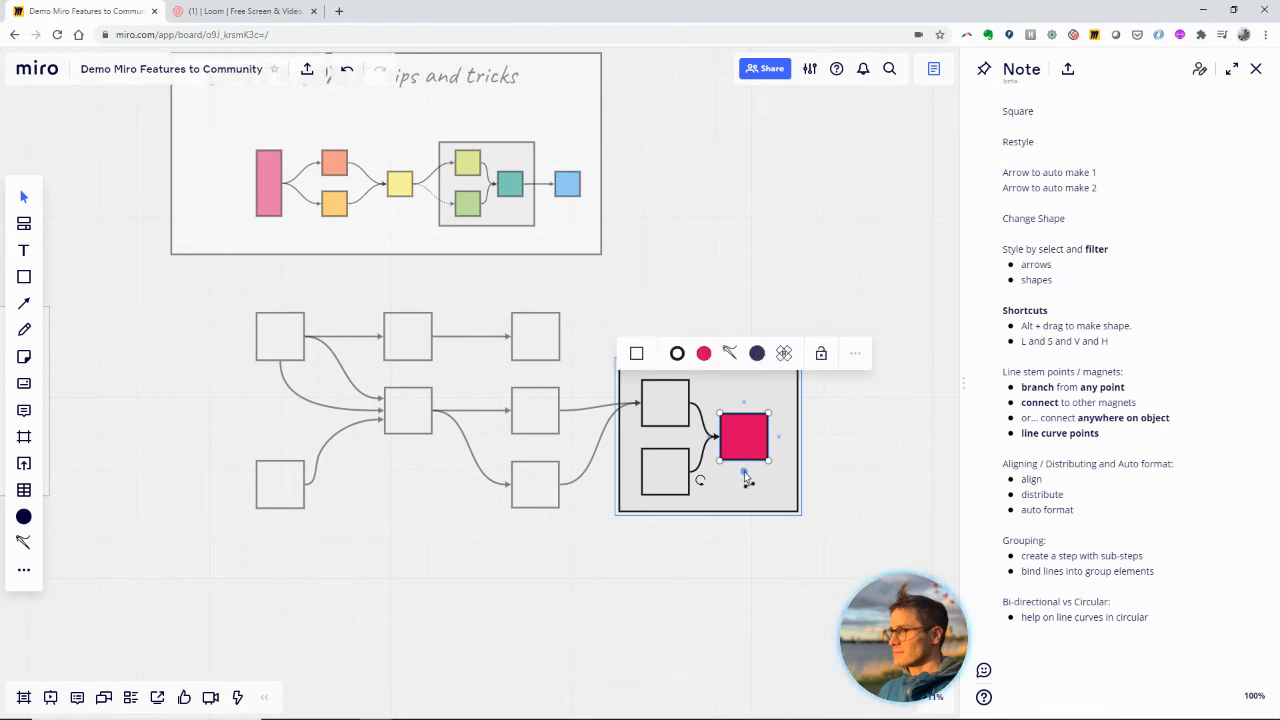
left_click_drag(745, 479, 251, 498)
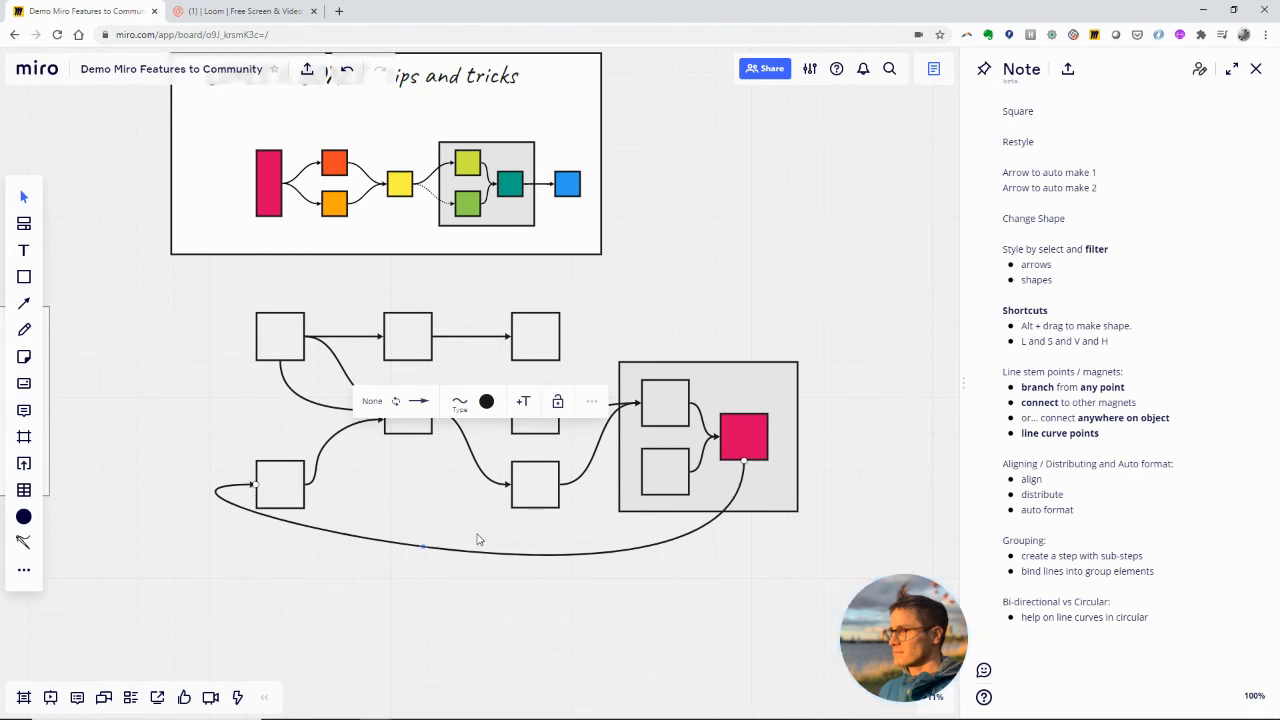
Reshape the return arrow with one curve point just below the bottom-left box and another midway along its lower stretch.
left_click(432, 592)
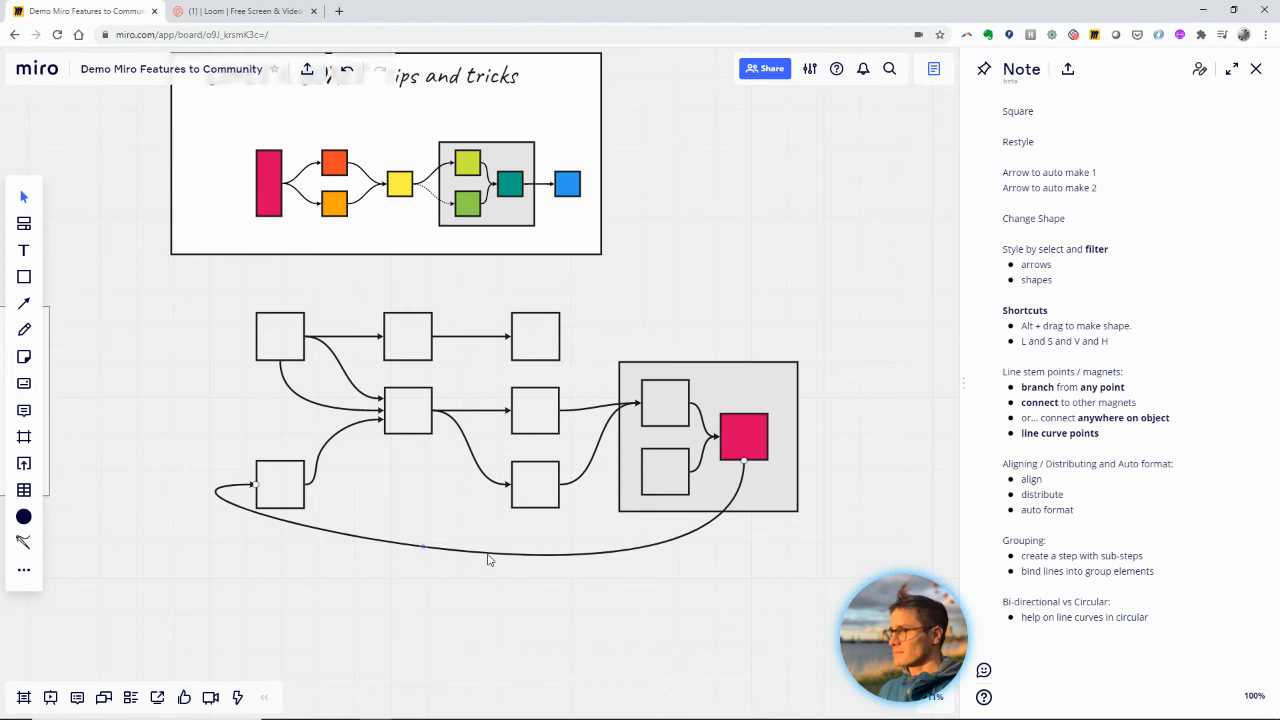
left_click(422, 549)
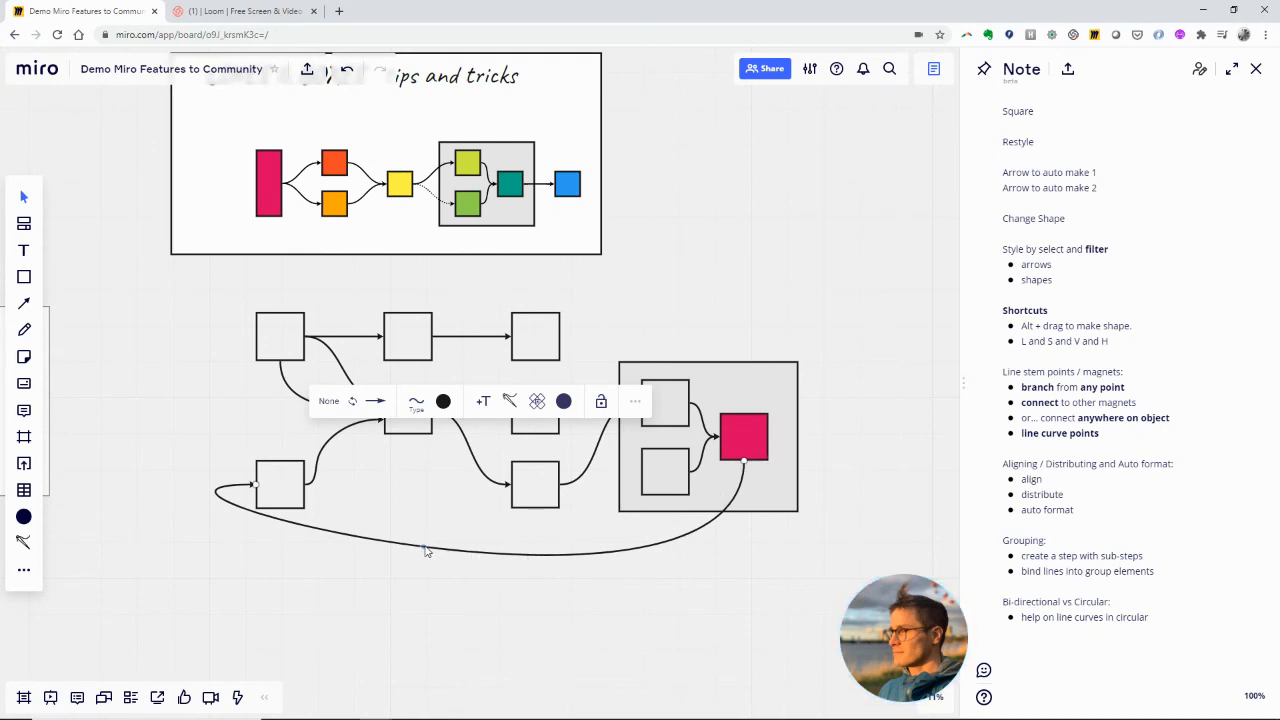
left_click_drag(425, 549, 249, 543)
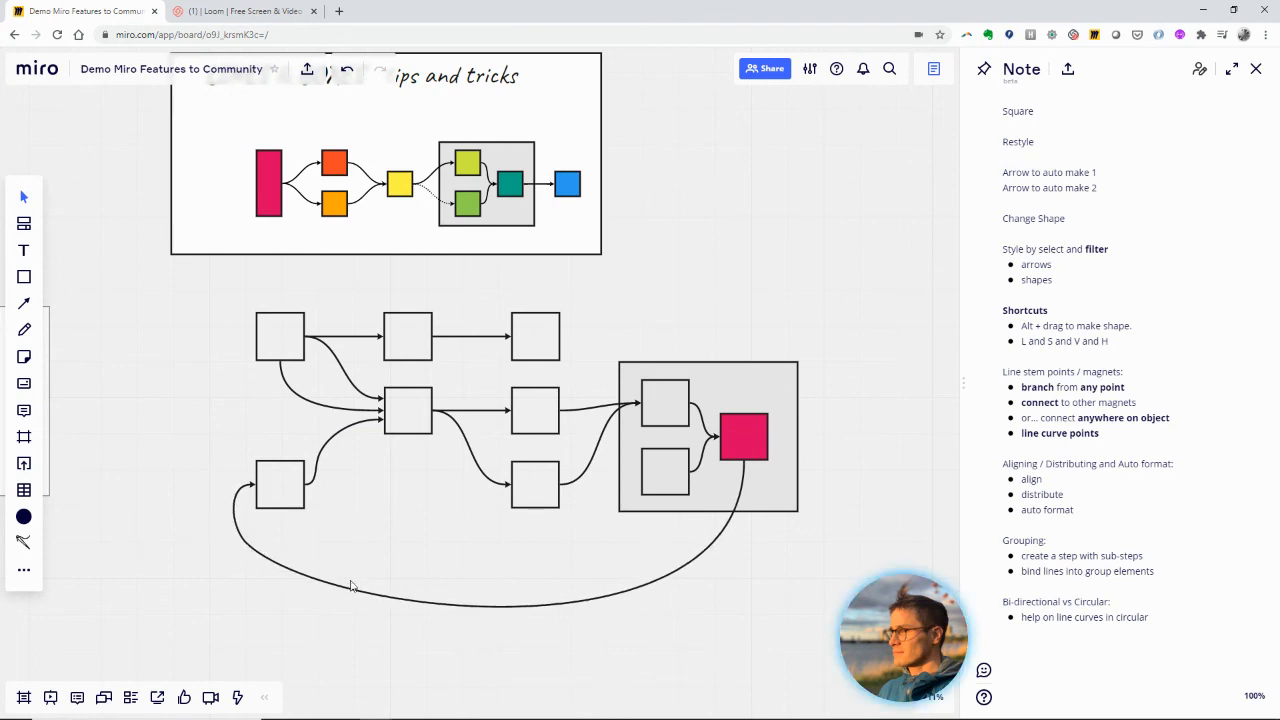
left_click(533, 606)
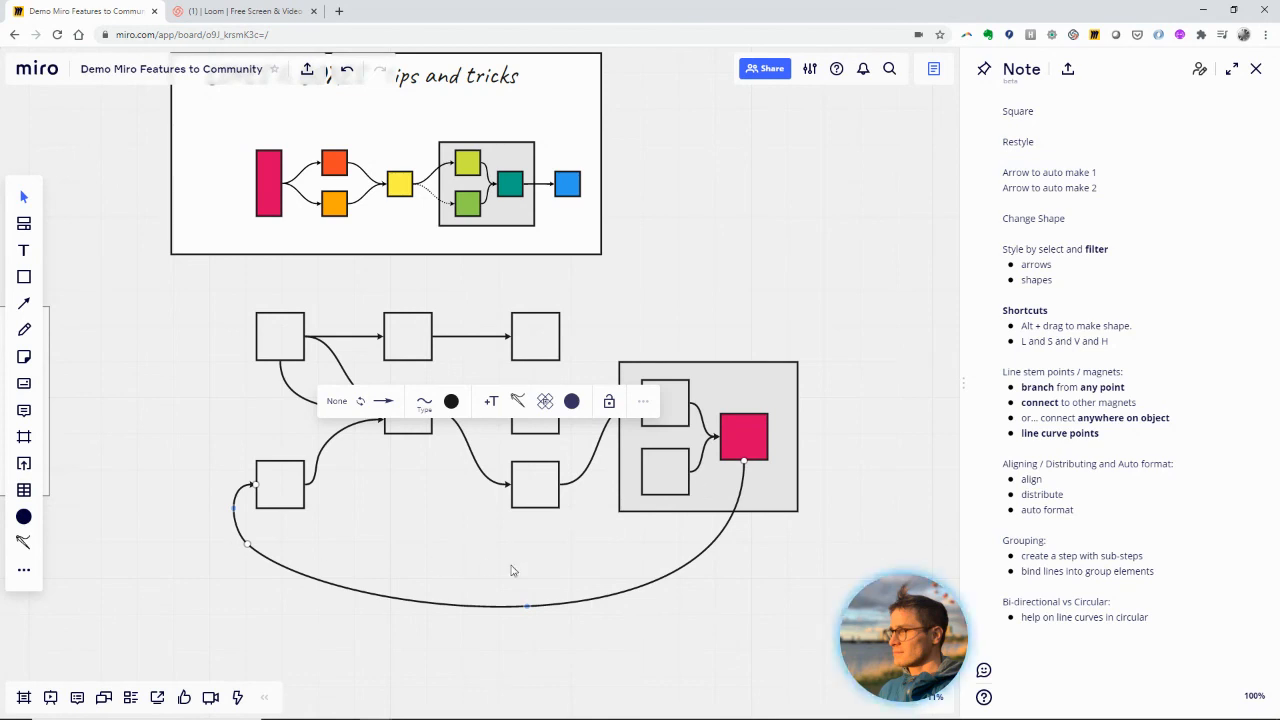
left_click_drag(526, 610, 585, 557)
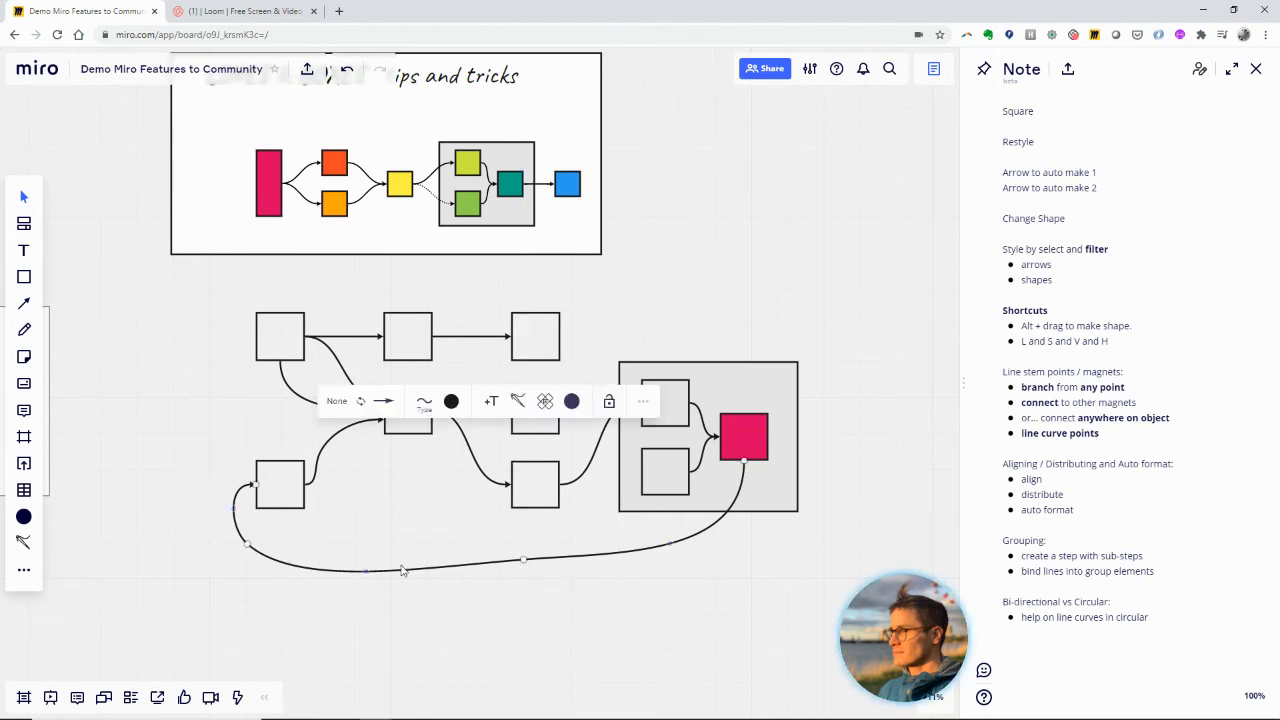
Smooth the return arrow by raising its two curve points slightly and adding a third one just below the bottom-left box.
mouse_move(248, 548)
left_mouse_down()
mouse_move(237, 523)
mouse_move(224, 530)
mouse_move(238, 529)
left_mouse_up()
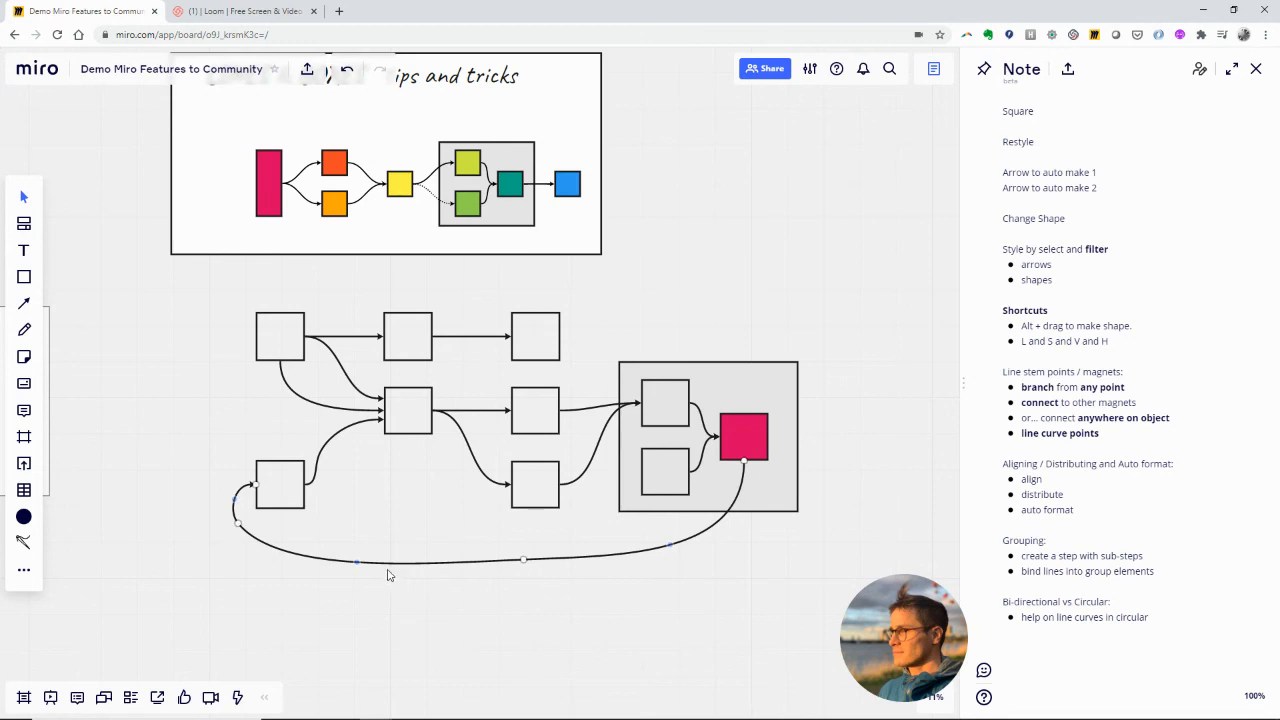
left_click_drag(524, 557, 524, 547)
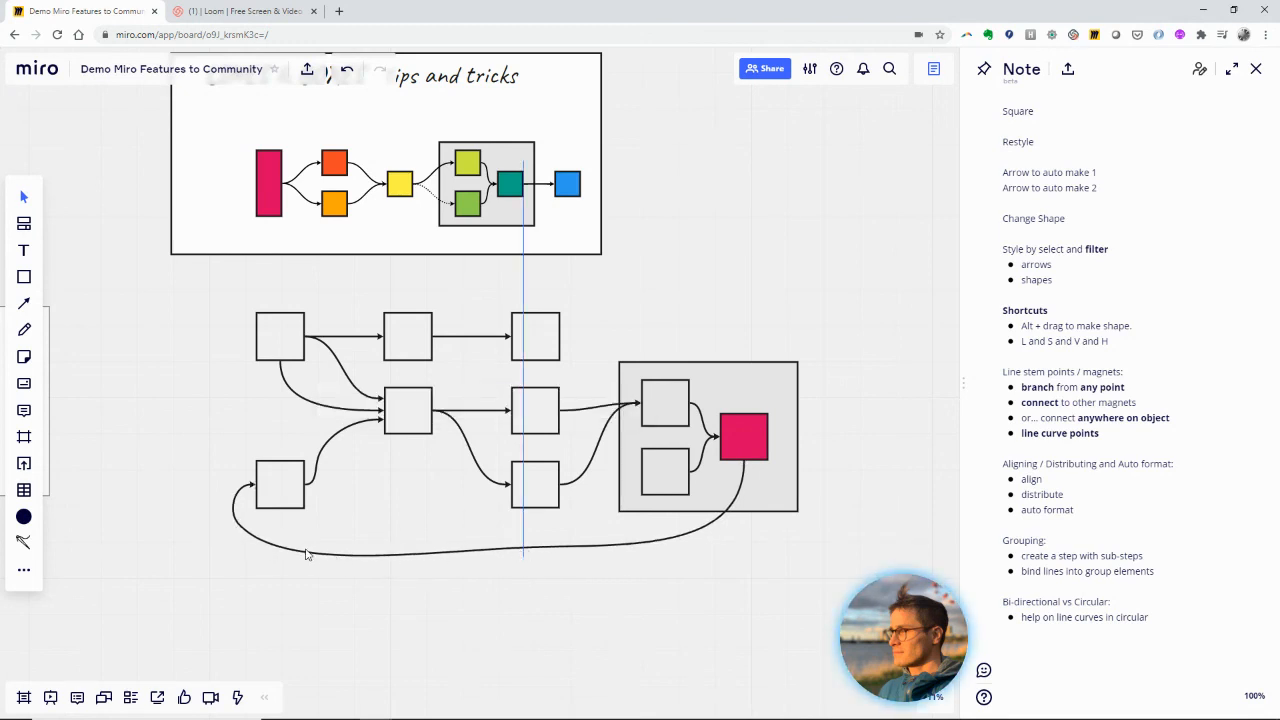
left_click(362, 557)
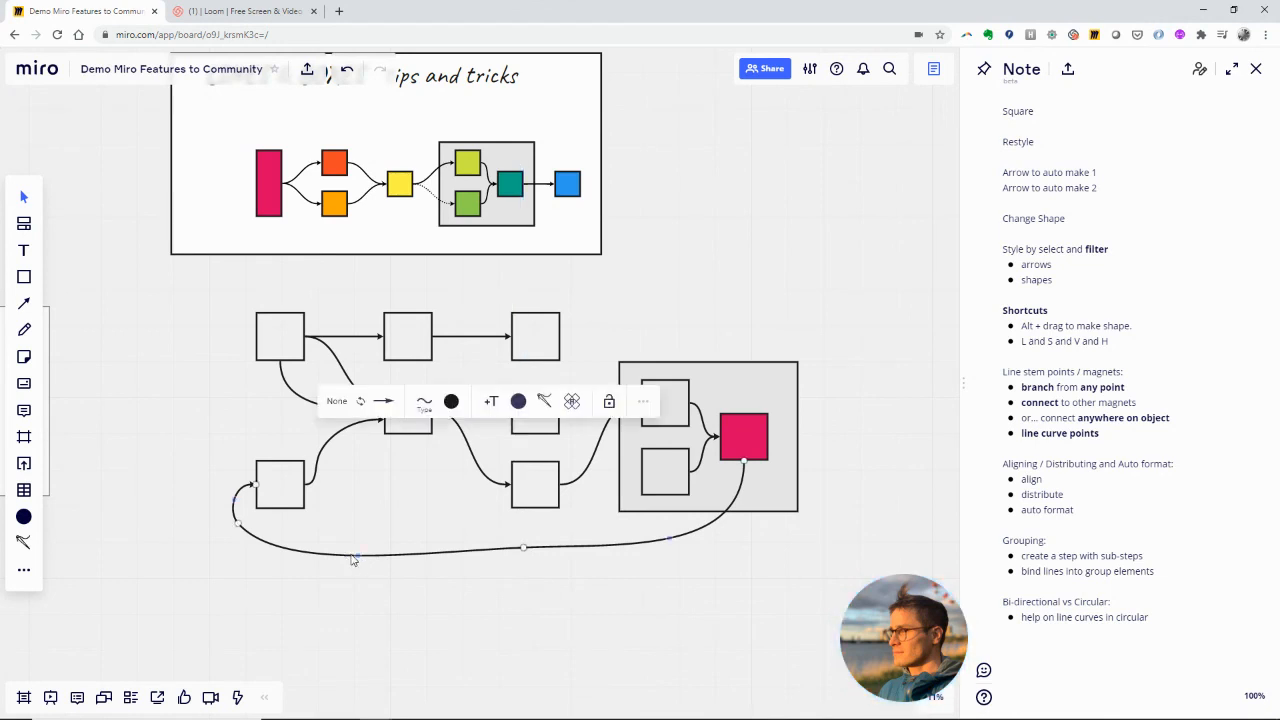
left_click_drag(360, 560, 257, 543)
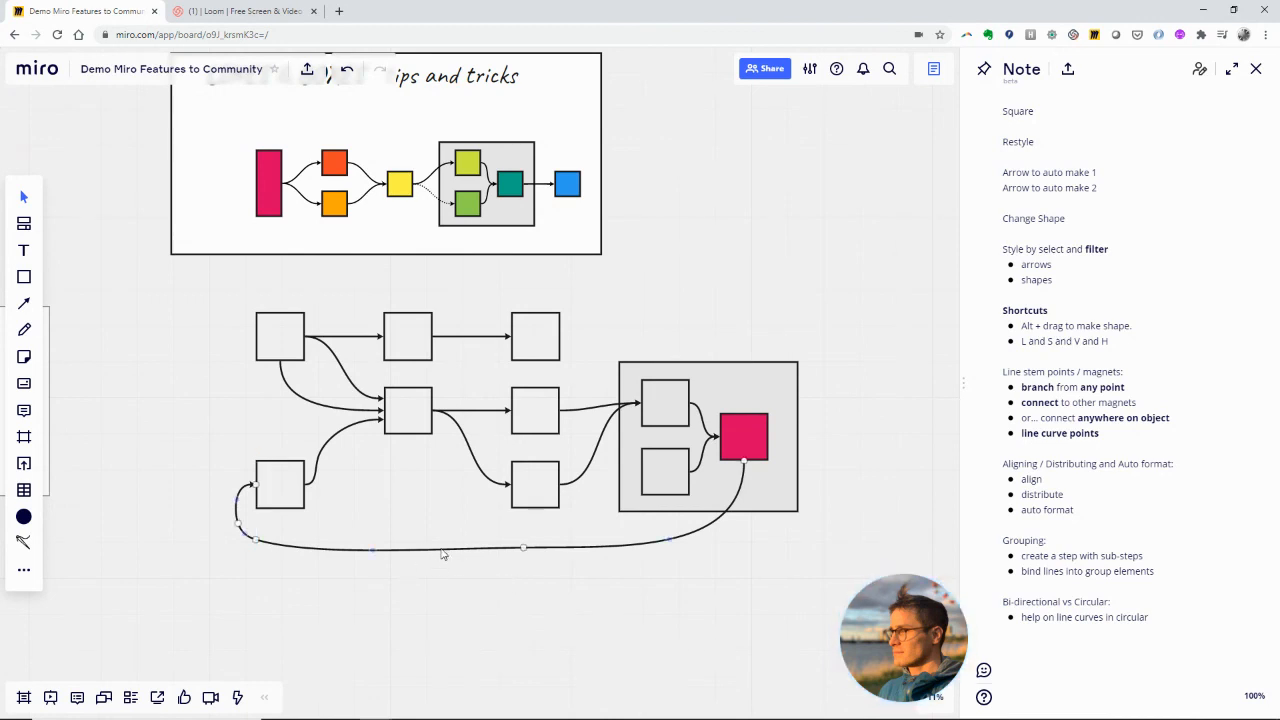
left_click(743, 588)
Draw an arrow from the bottom of the top-left box straight down to the top of the bottom-left box.
left_click(302, 490)
left_click(283, 427)
left_click(277, 350)
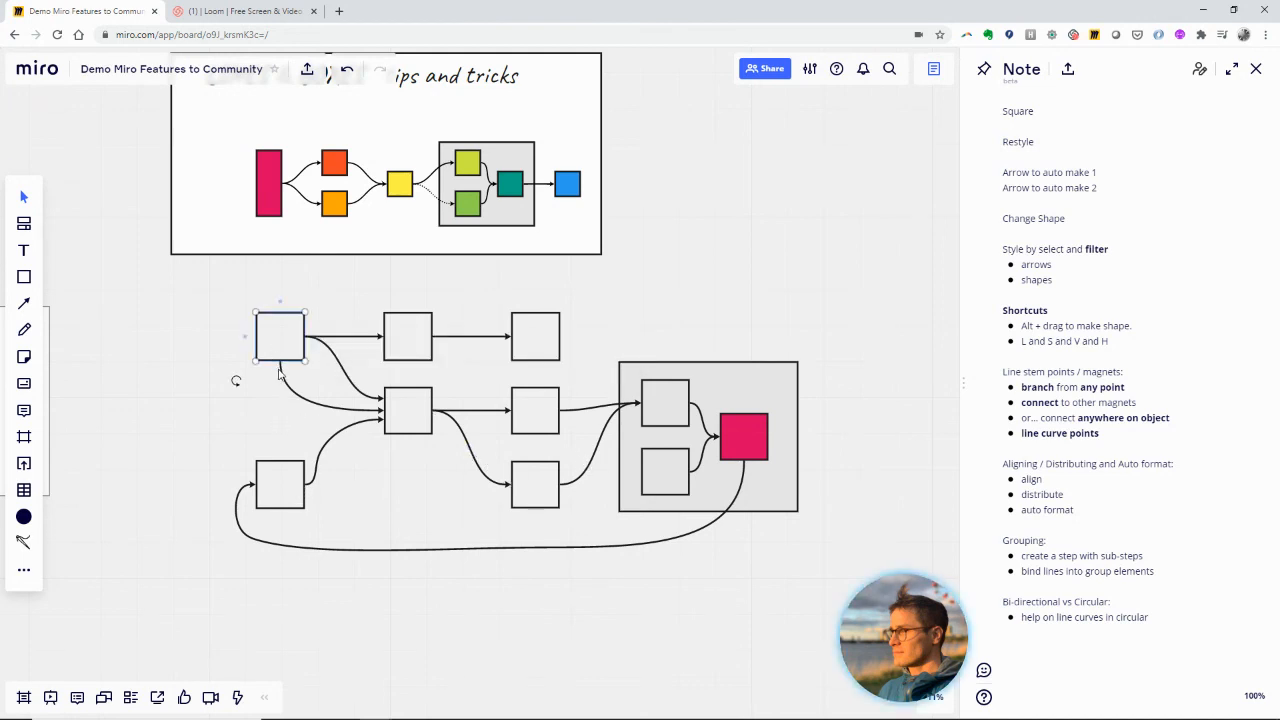
left_click_drag(283, 447, 283, 463)
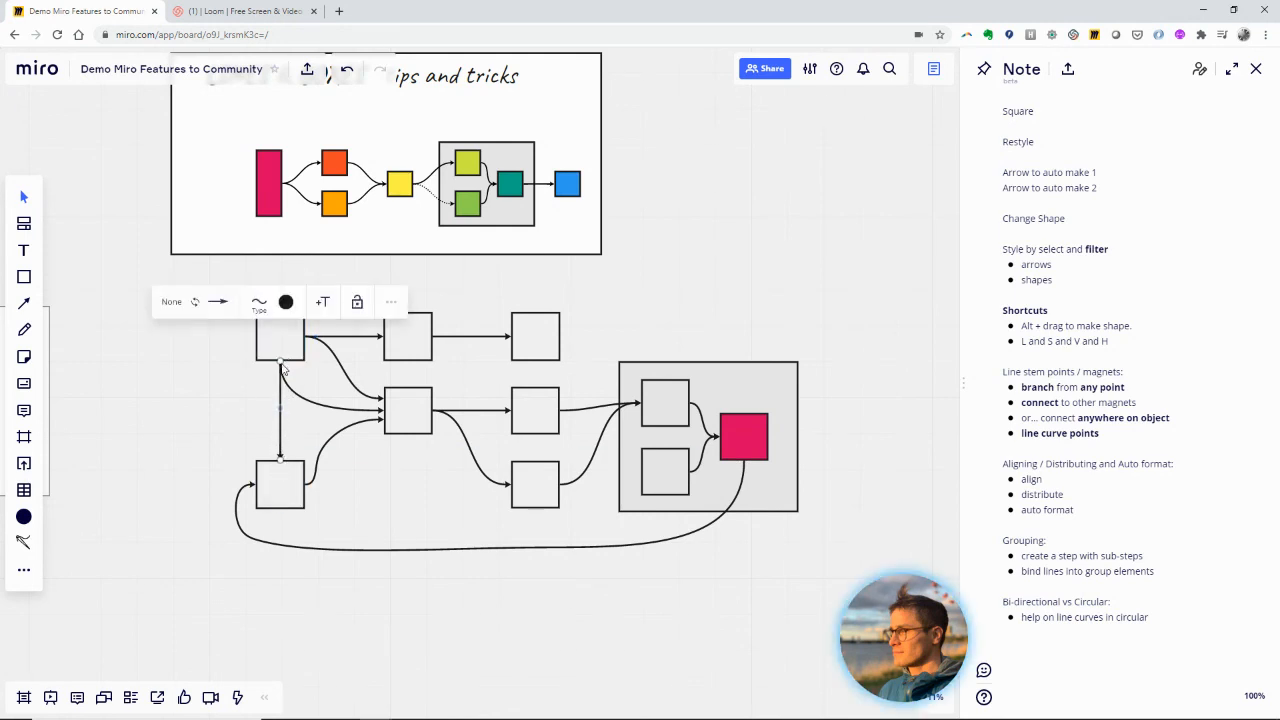
Give the vertical arrow matching filled arrowheads at both ends and make its line dotted.
left_click(174, 303)
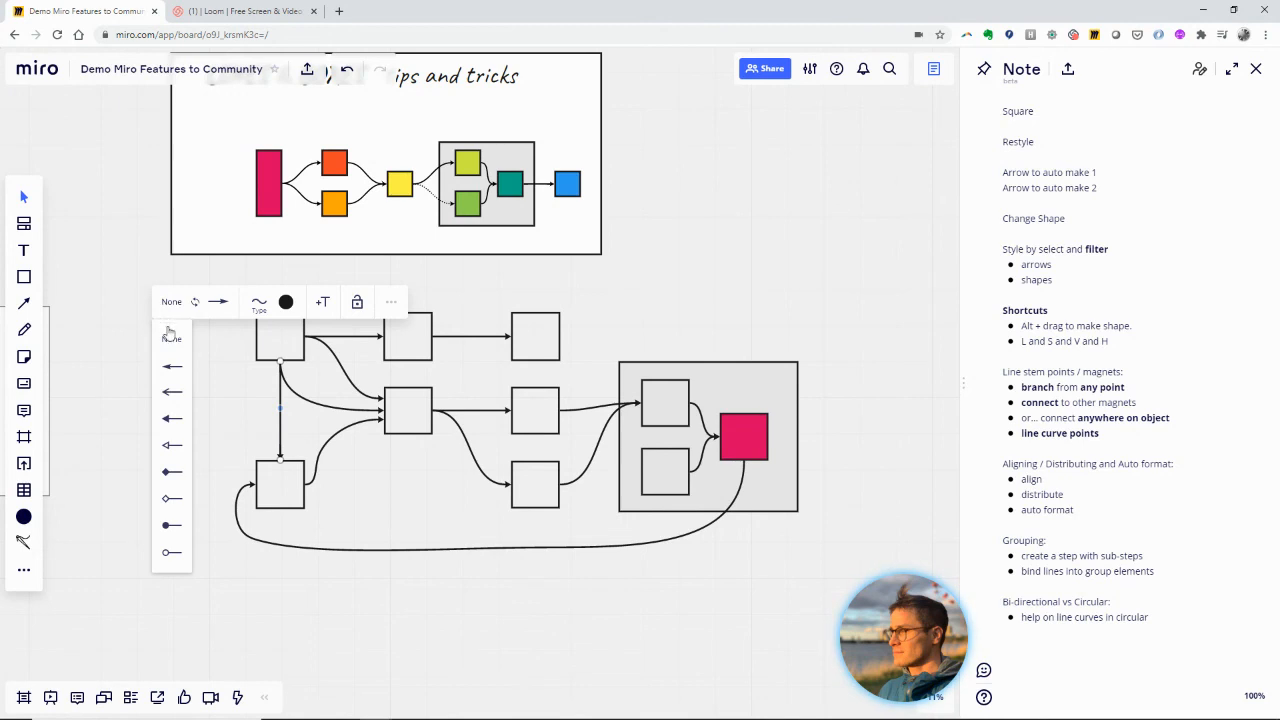
left_click(172, 422)
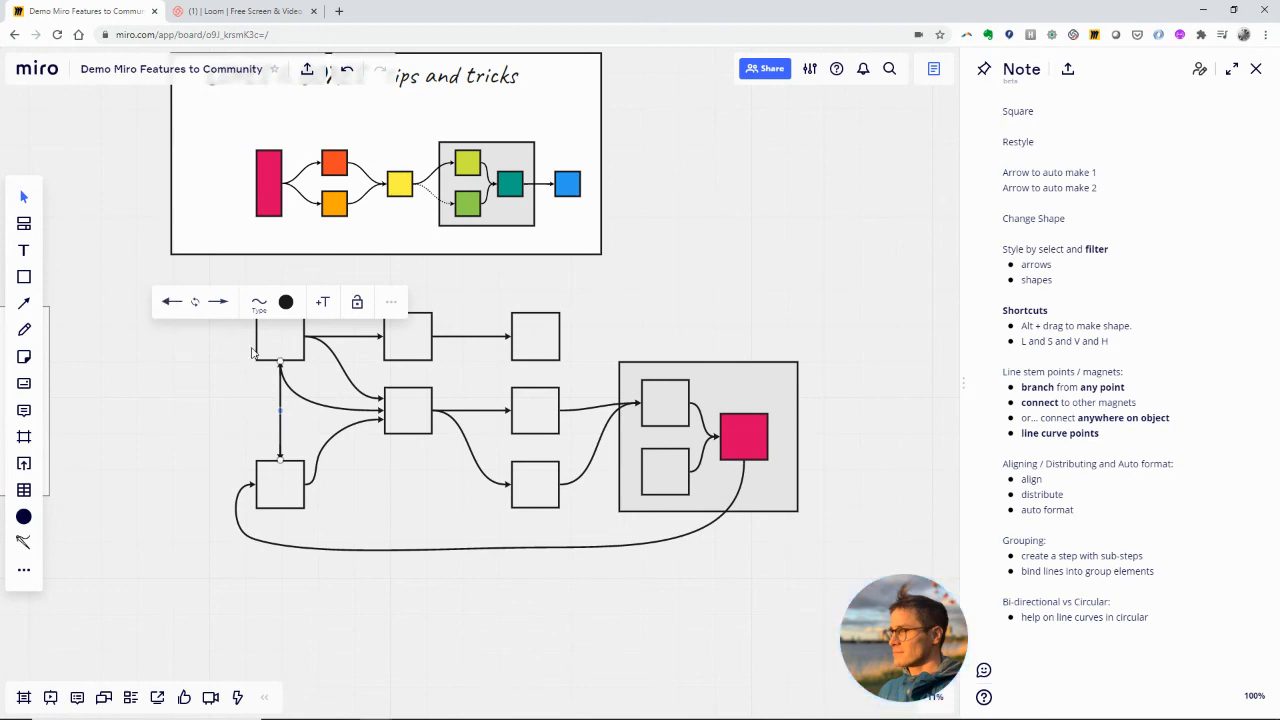
left_click(220, 308)
left_click(231, 427)
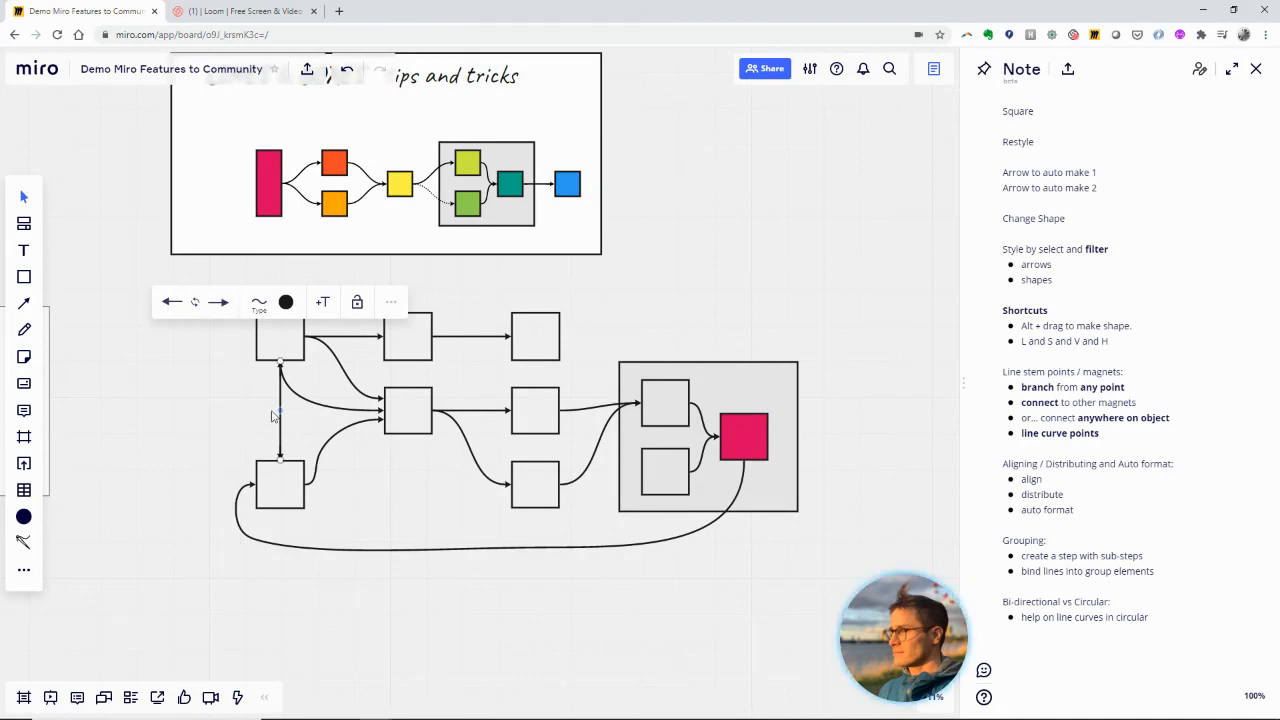
left_click(258, 302)
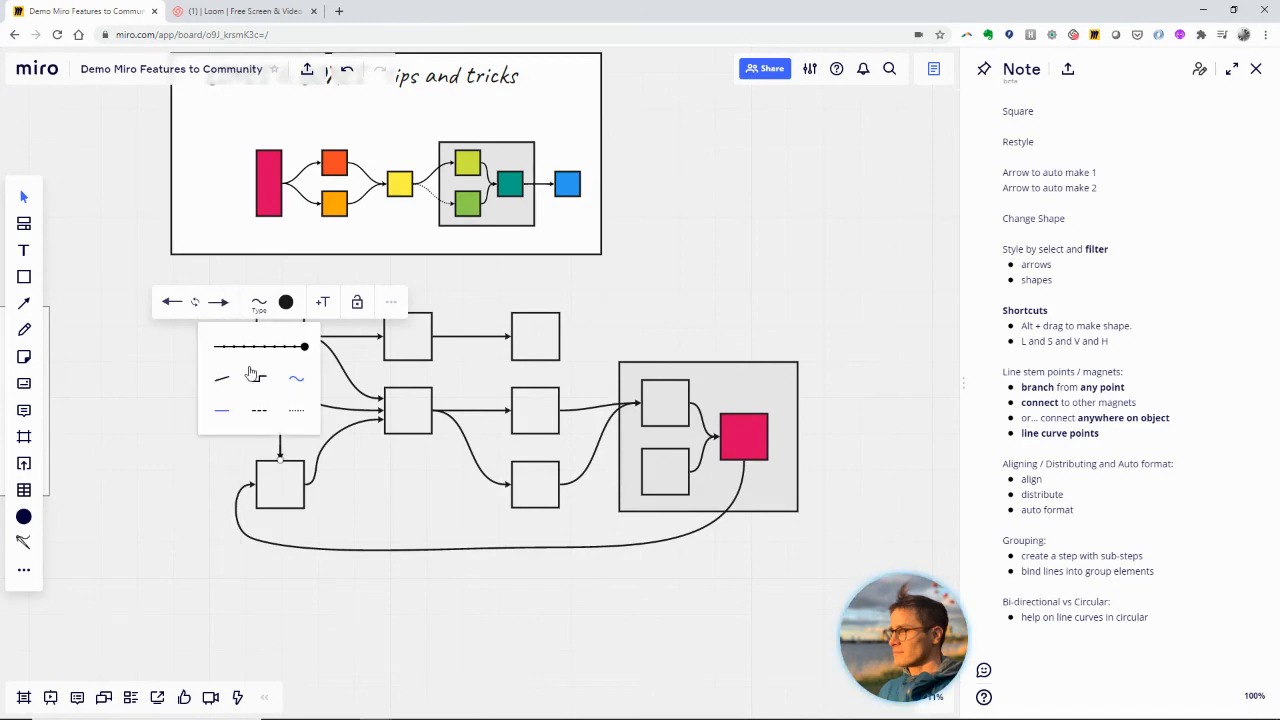
left_click(311, 441)
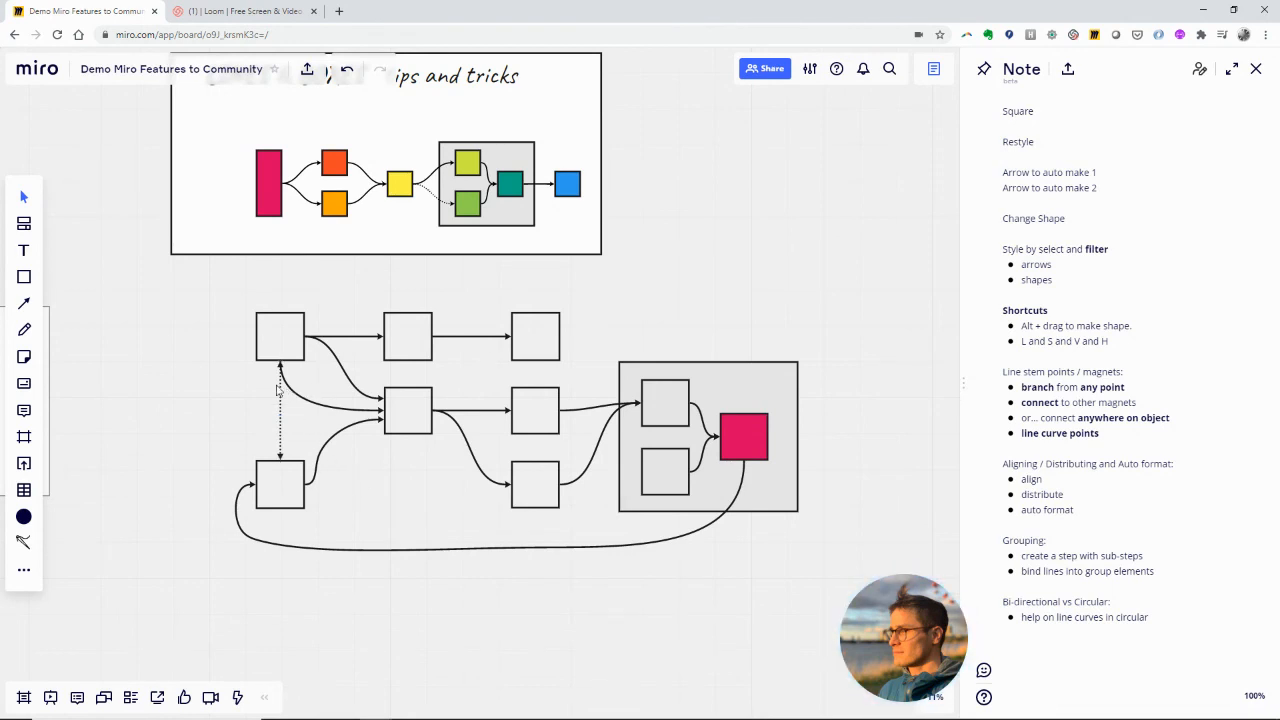
Reattach the start of the curved arrow slightly further right on the top-left box's bottom edge, clear of the dotted arrow.
scroll(279, 385, "up", 5)
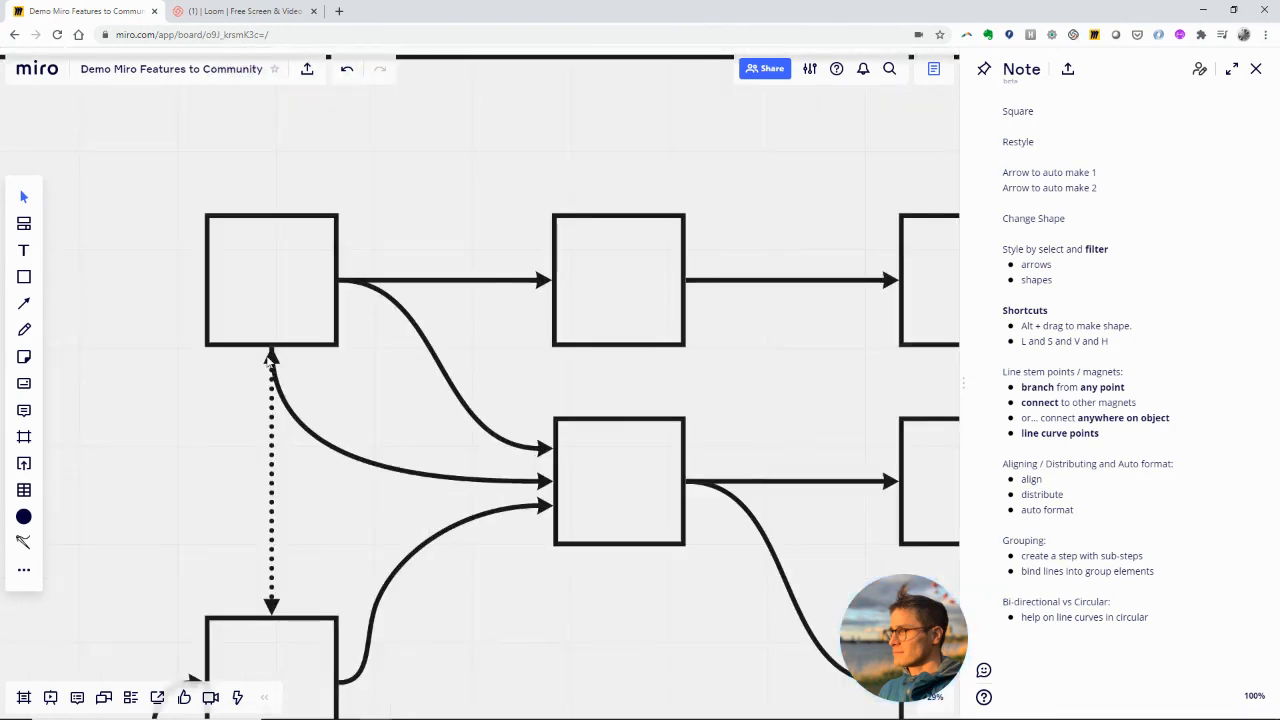
scroll(270, 365, "down", 4)
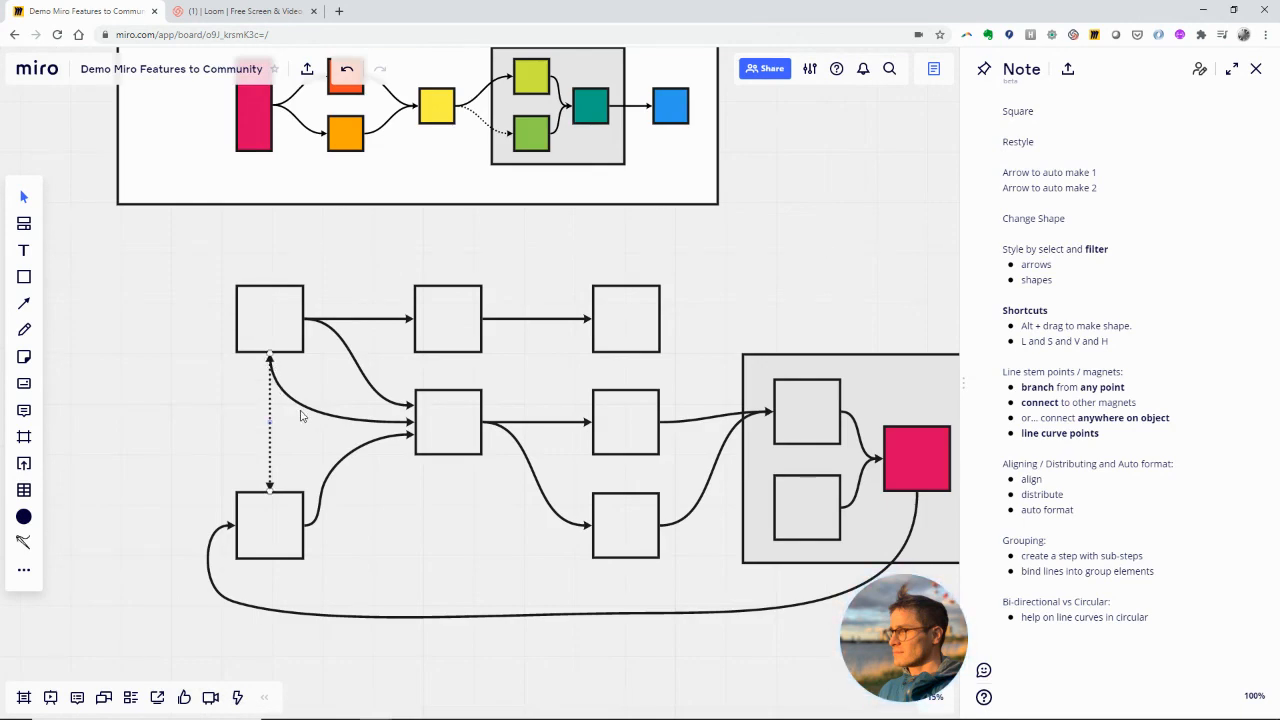
left_click(270, 364)
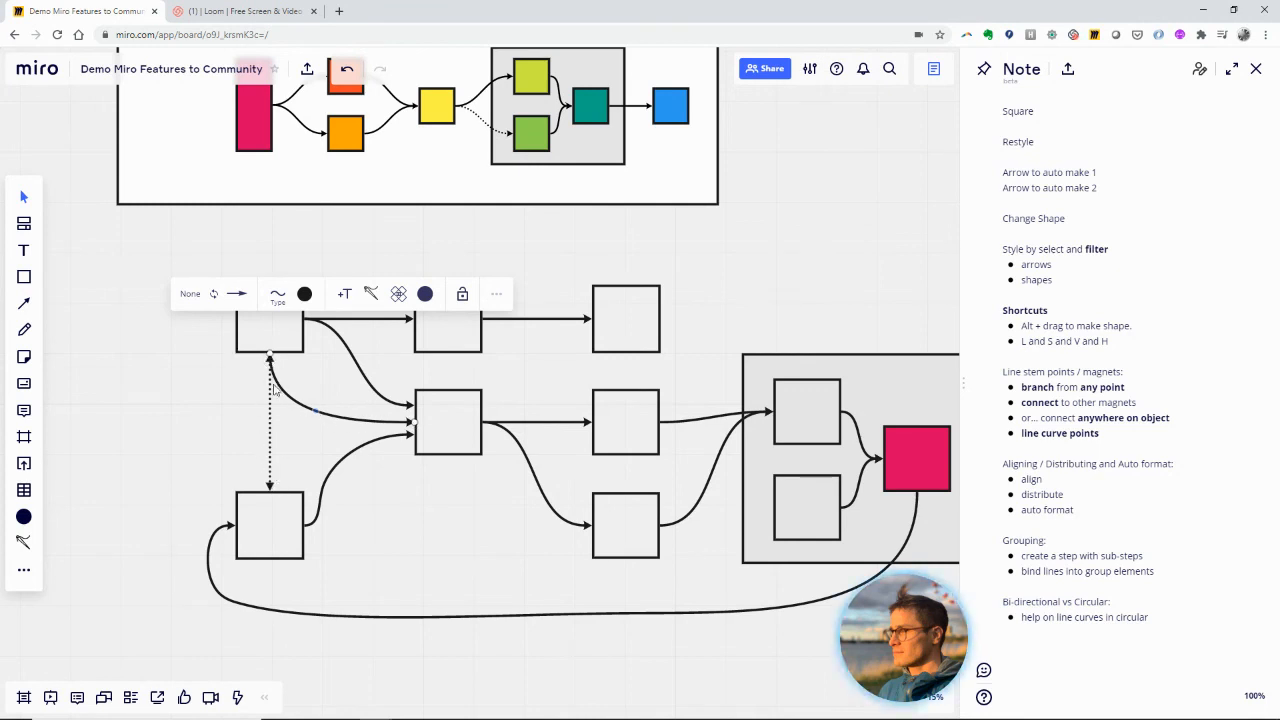
left_click_drag(270, 354, 330, 393)
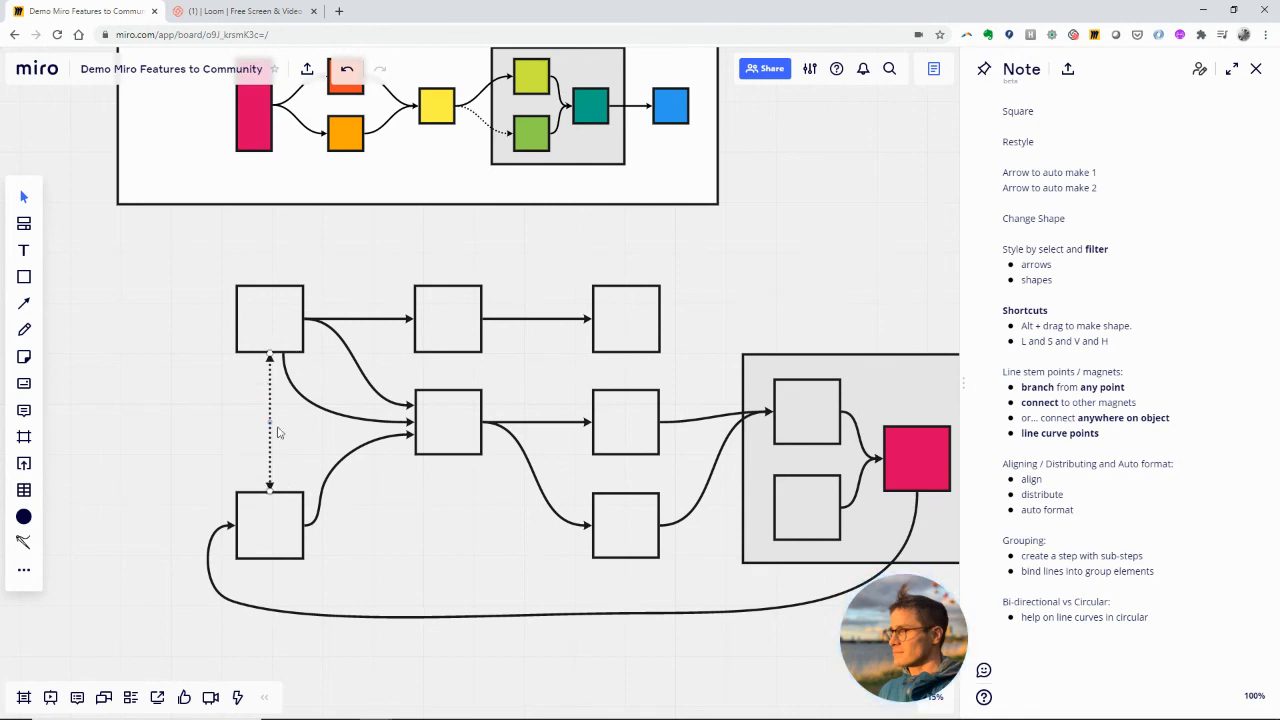
left_click(283, 352)
left_click(235, 402)
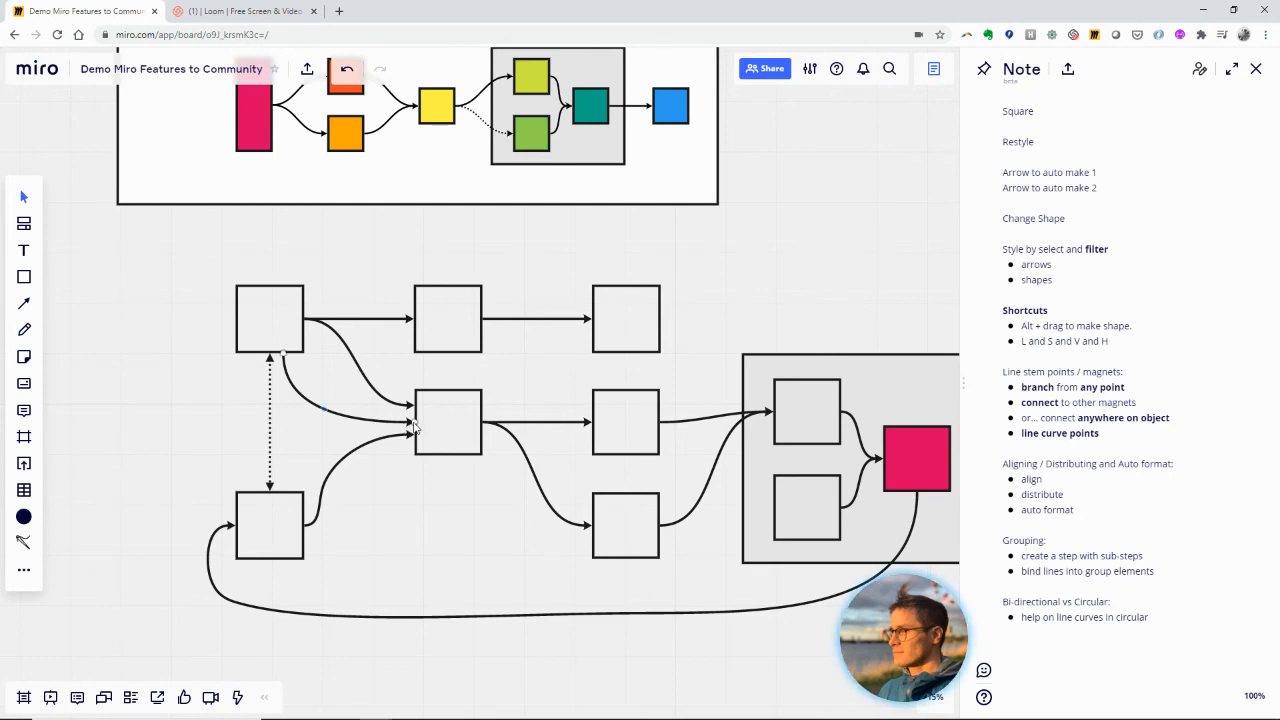
left_click_drag(414, 421, 408, 427)
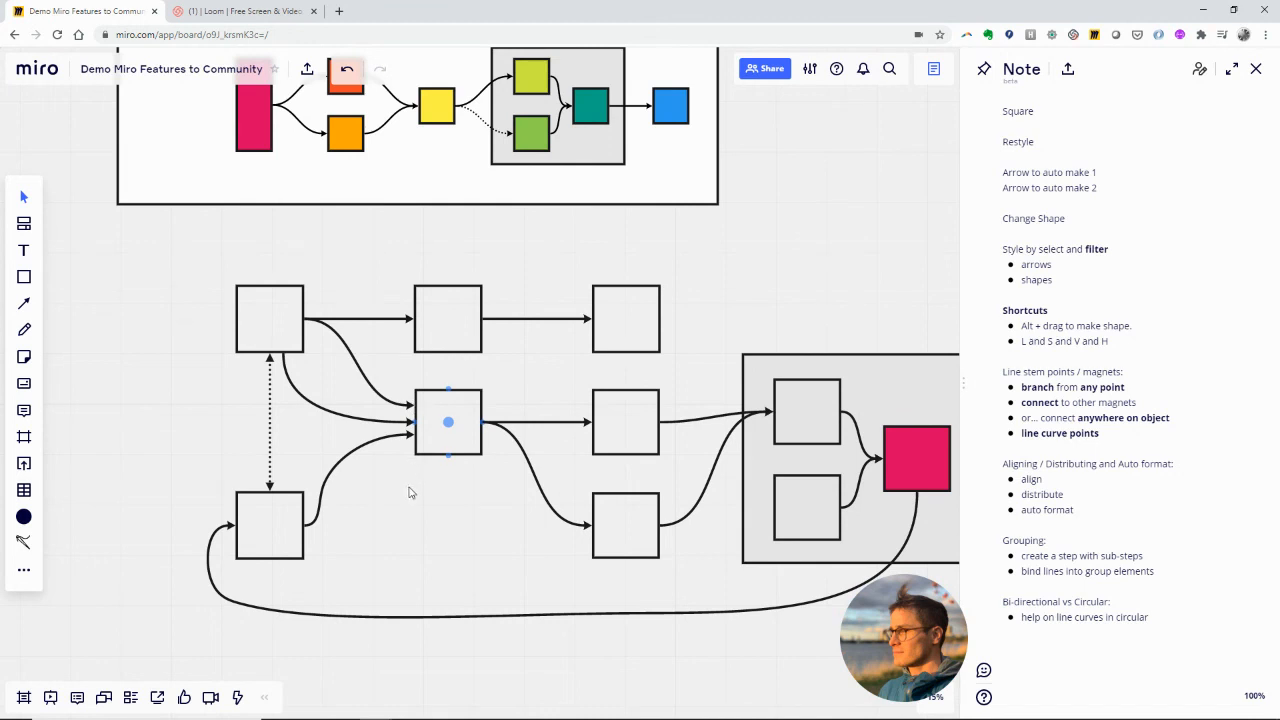
scroll(468, 502, "down", 3)
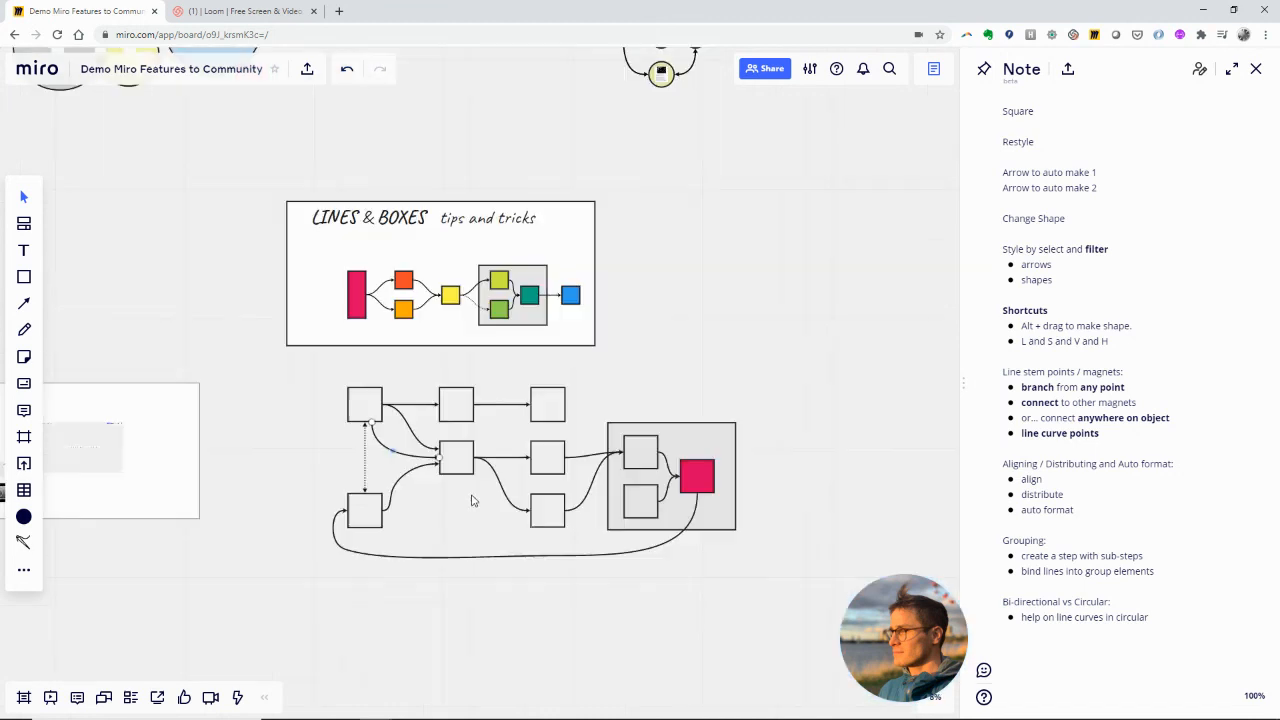
left_click_drag(758, 405, 686, 409)
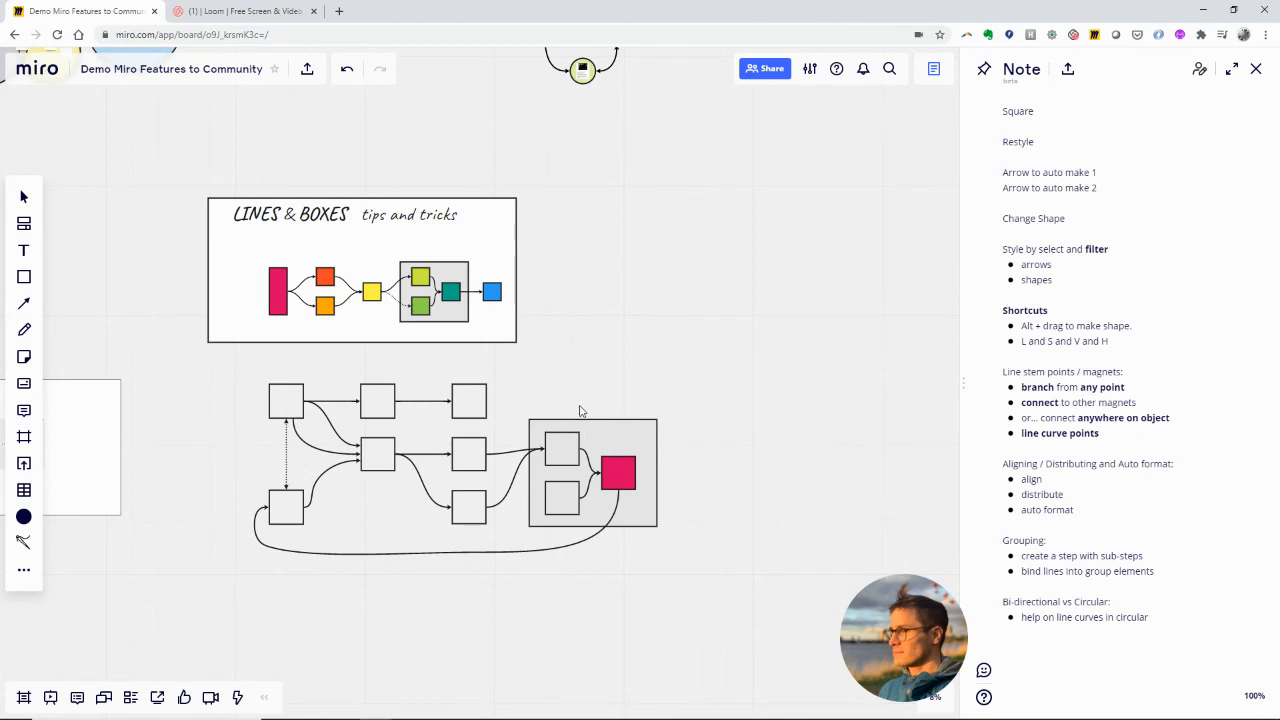
scroll(600, 403, "up", 1)
key("v")
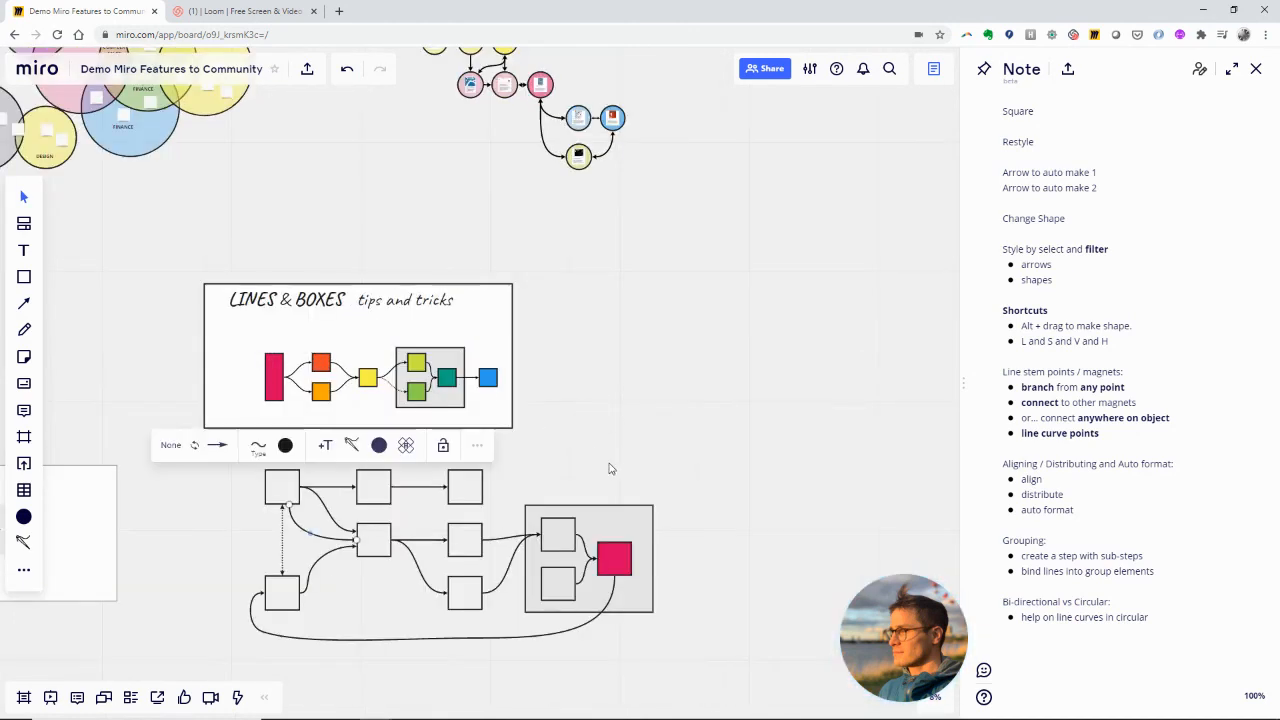
scroll(625, 467, "down", 1)
scroll(625, 467, "up", 3)
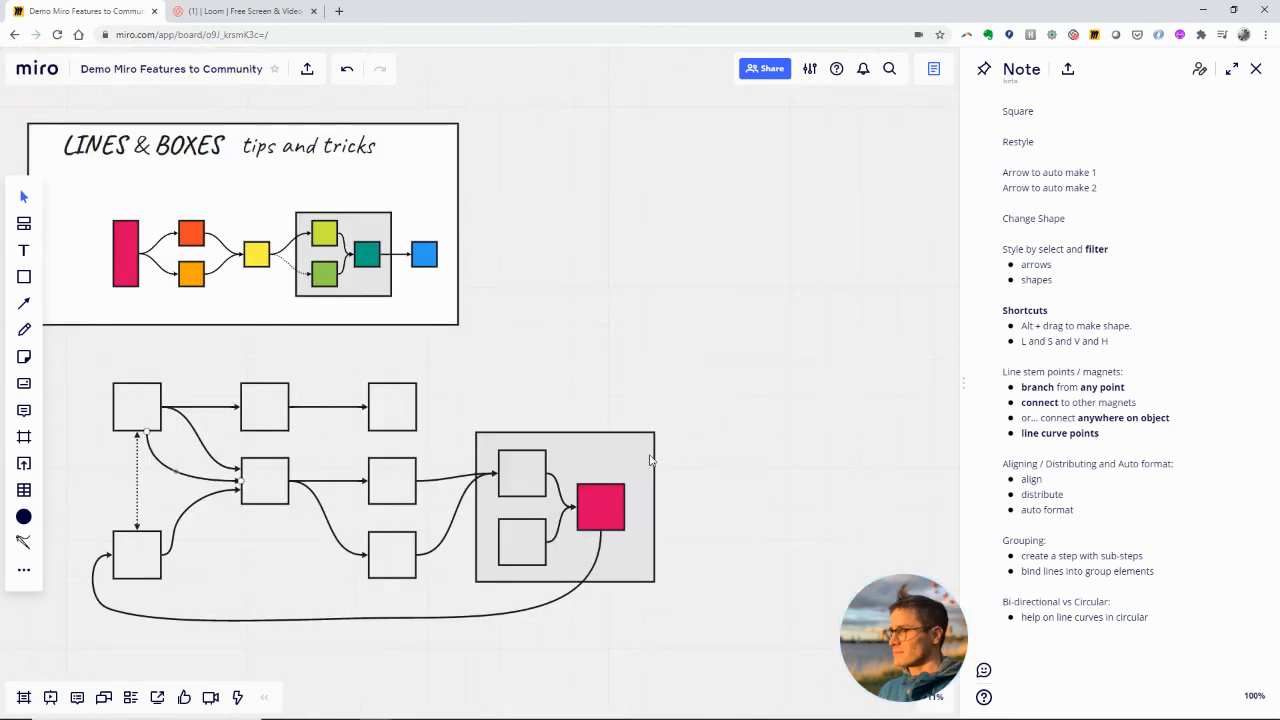
left_click_drag(574, 366, 627, 363)
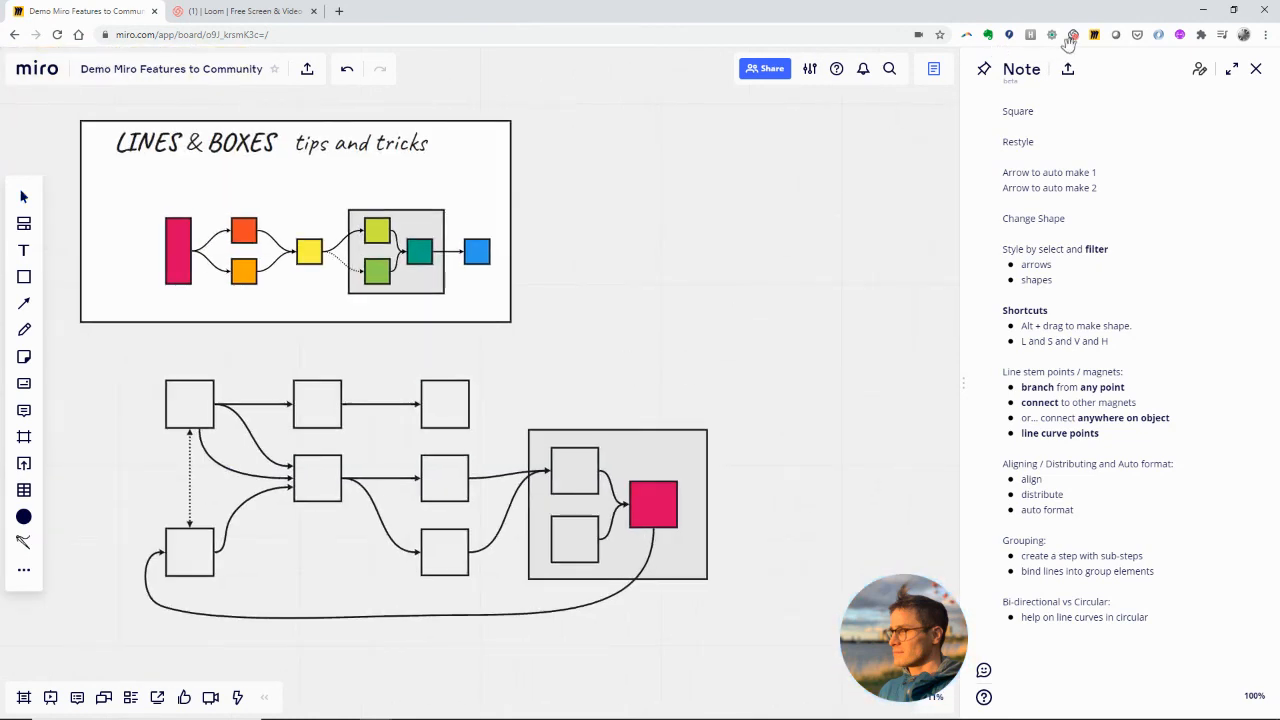